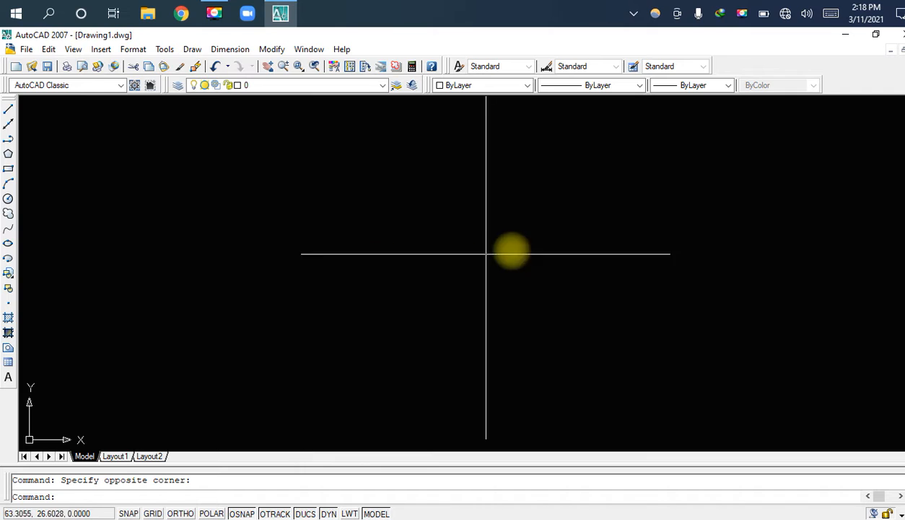
{"action": "left_click", "coordinate": [421, 288]}
{"action": "left_click", "coordinate": [376, 290]}
{"action": "type", "text": "l"}
{"action": "key", "text": "space"}
{"action": "left_click", "coordinate": [219, 265]}
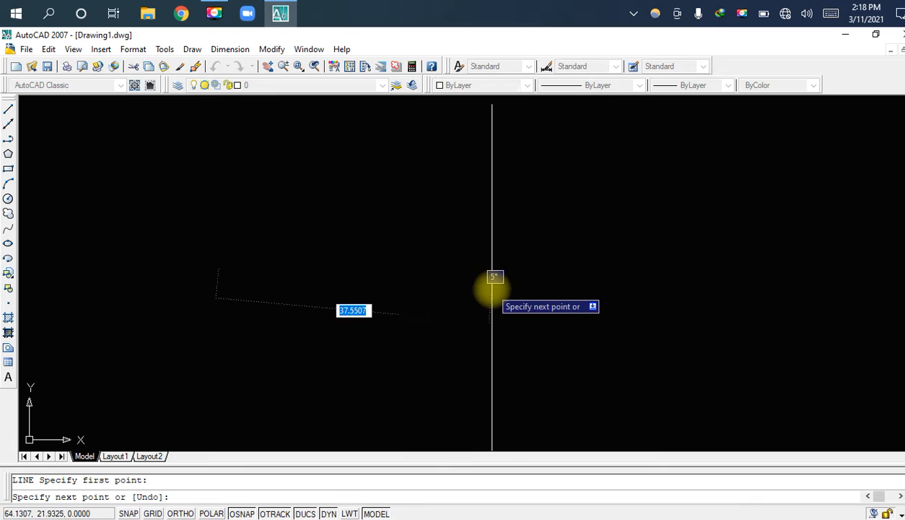
{"action": "key", "text": "Escape"}
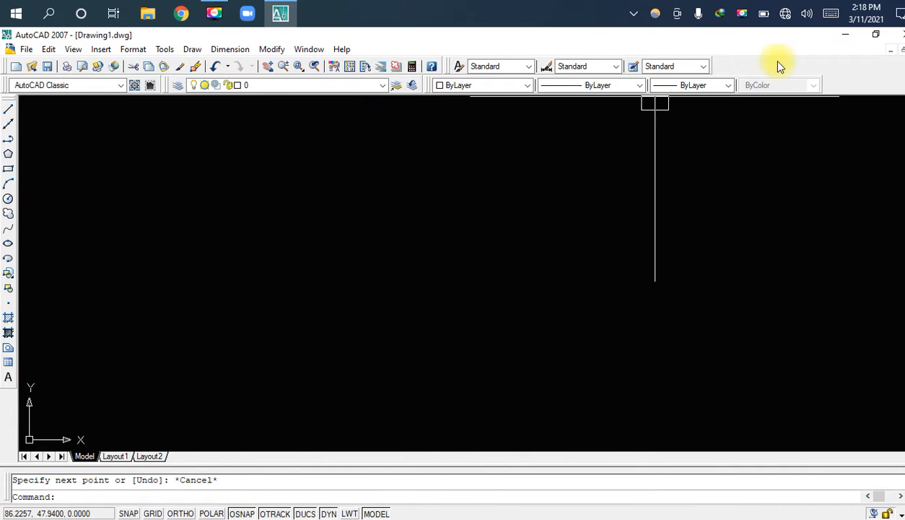
Step: Close Drawing1.dwg without saving its changes and open the class drawing from the desktop
{"action": "left_click", "coordinate": [902, 36]}
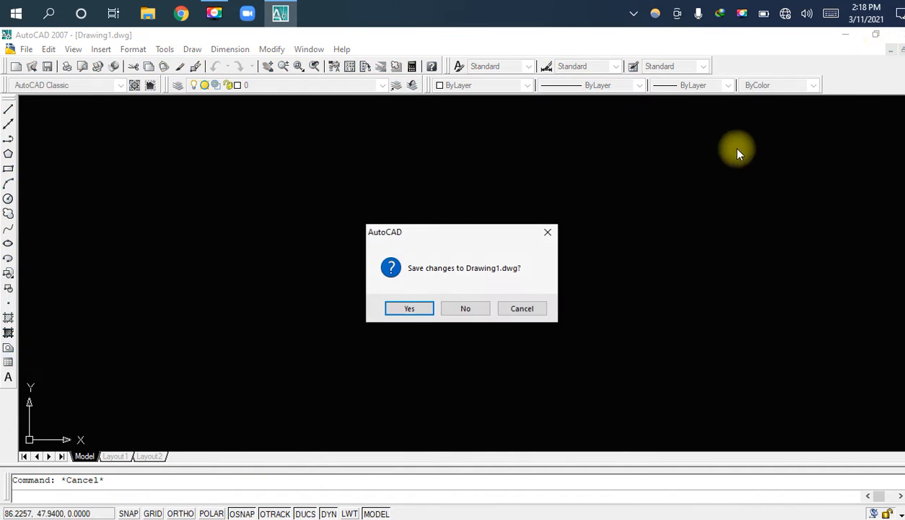
{"action": "left_click", "coordinate": [482, 309]}
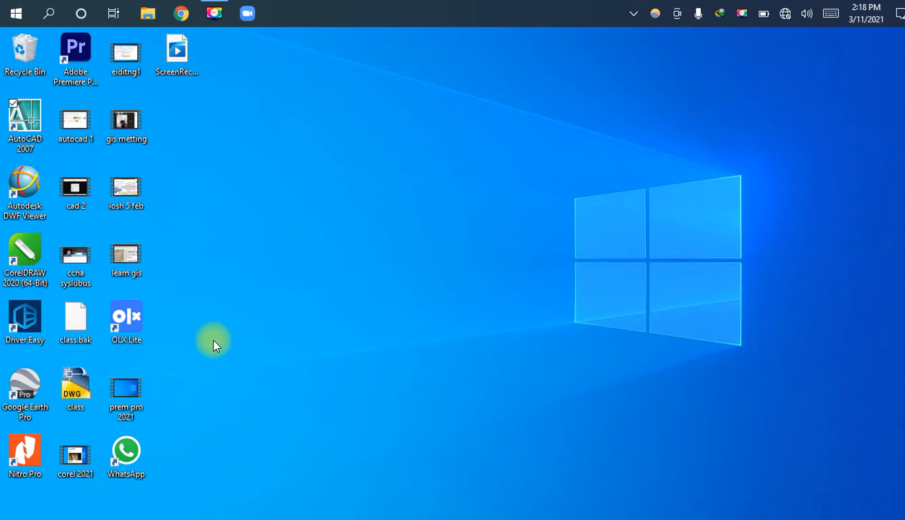
{"action": "double_click", "coordinate": [75, 386]}
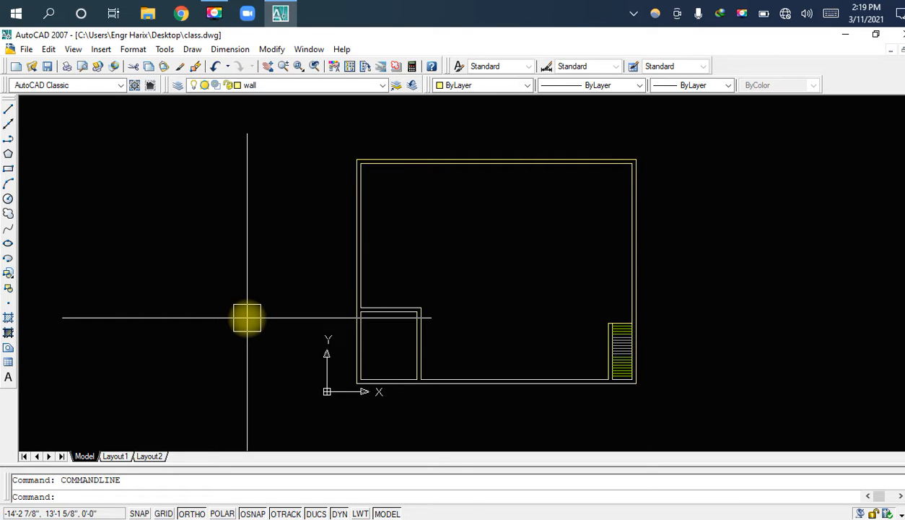
Step: Try to draw a horizontal 78' line below the floor plan, entering the length with the on-screen keyboard
{"action": "type", "text": "l"}
{"action": "key", "text": "space"}
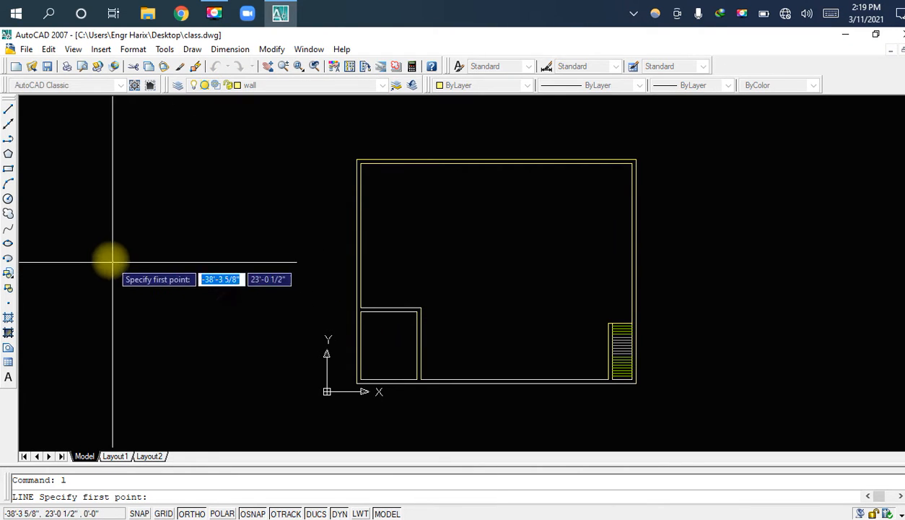
{"action": "scroll", "coordinate": [116, 265], "scroll_direction": "down", "scroll_amount": 4}
{"action": "middle_click_drag", "start_coordinate": [226, 318], "coordinate": [221, 218]}
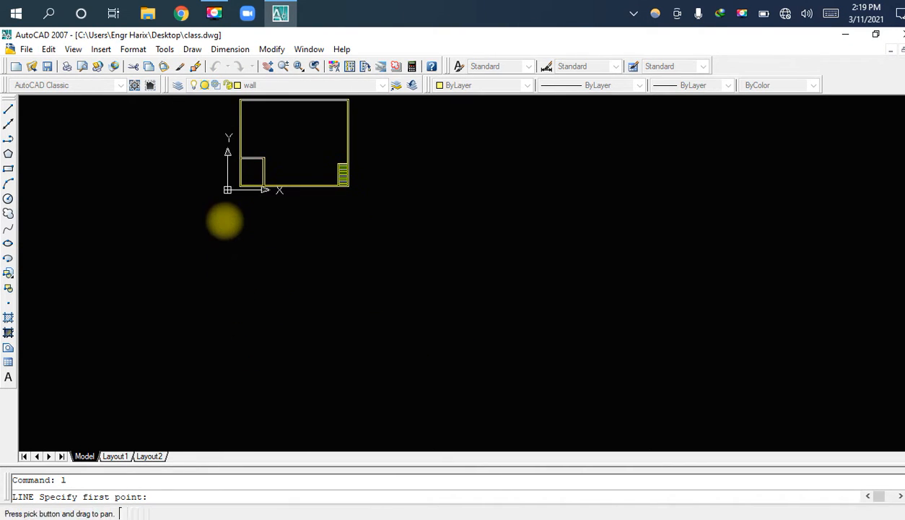
{"action": "left_click", "coordinate": [212, 361]}
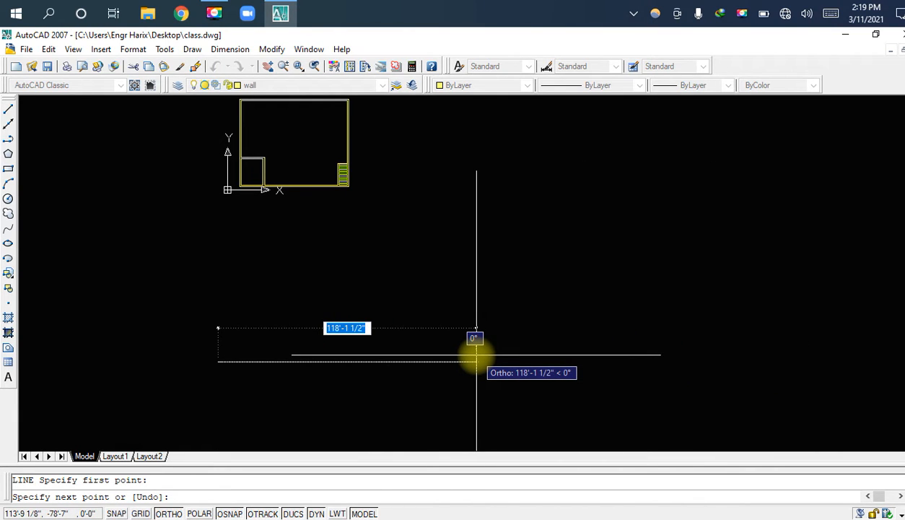
{"action": "left_click", "coordinate": [830, 21]}
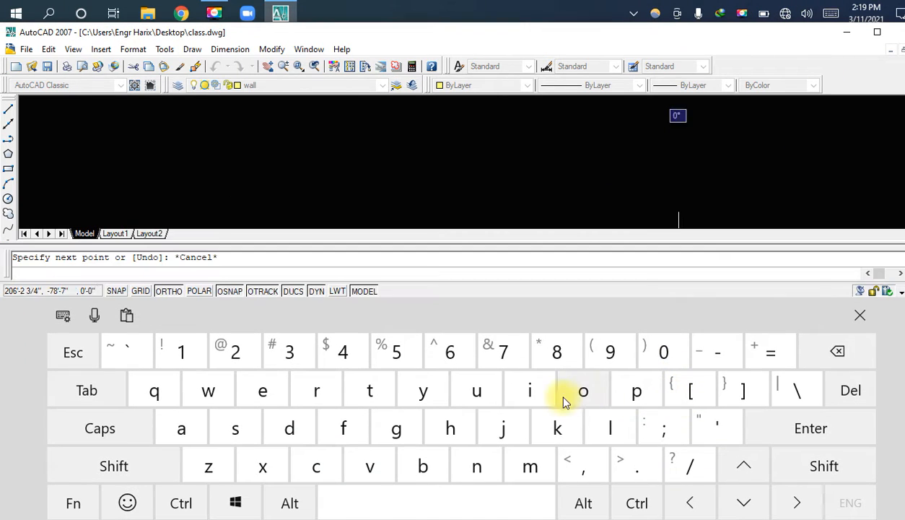
{"action": "left_click", "coordinate": [514, 353]}
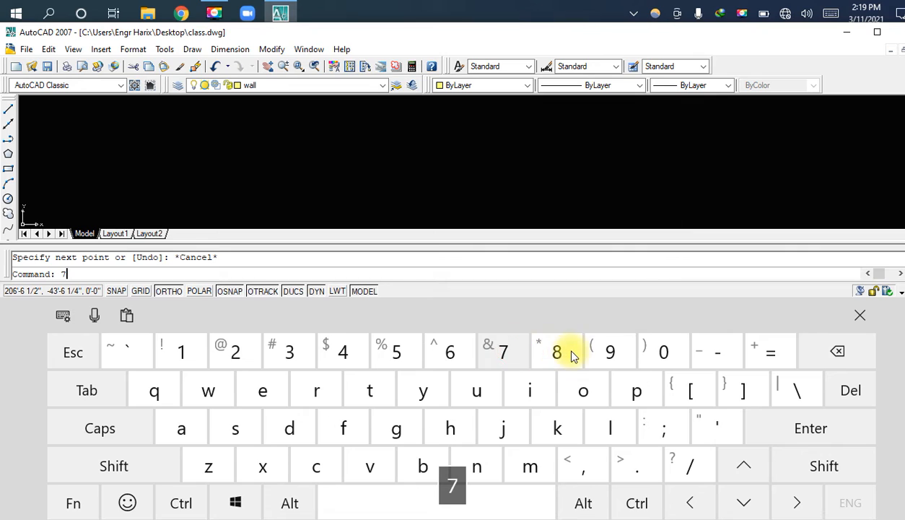
{"action": "left_click", "coordinate": [570, 354]}
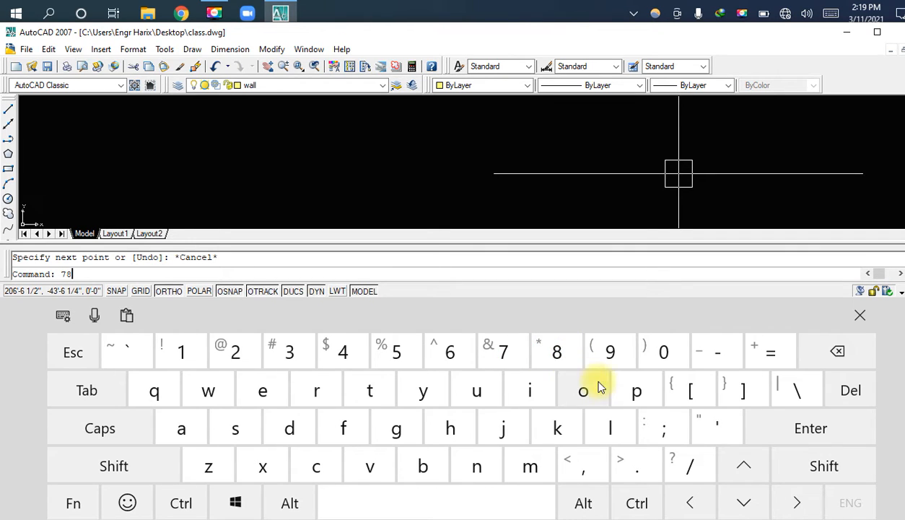
{"action": "left_click", "coordinate": [719, 436]}
{"action": "left_click", "coordinate": [807, 433]}
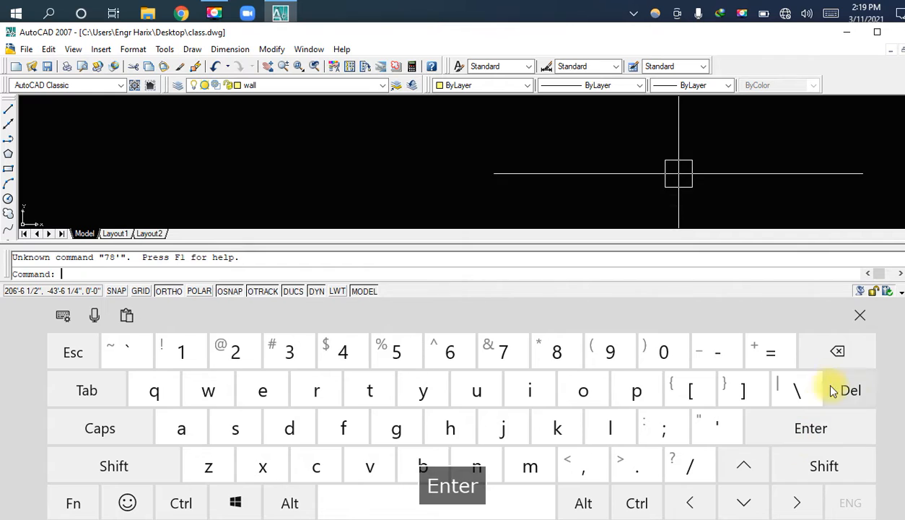
{"action": "left_click", "coordinate": [859, 315]}
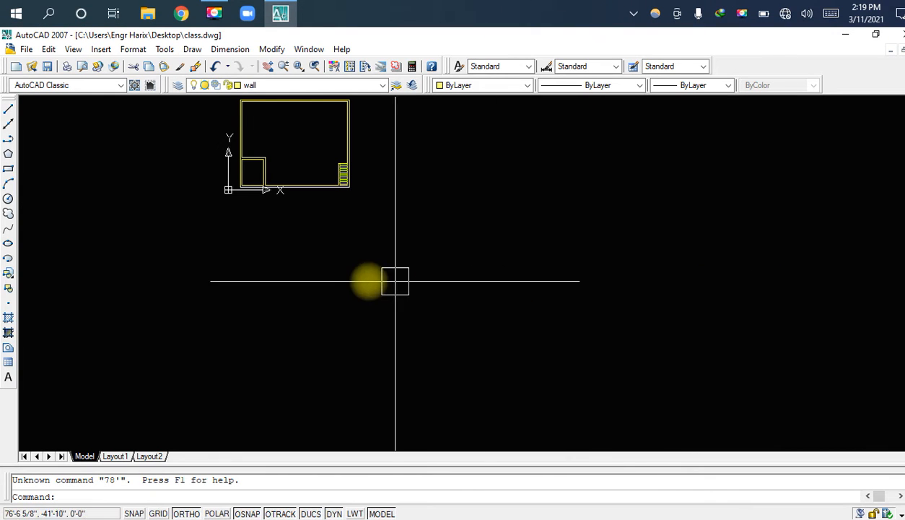
Step: Draw a horizontal line 45' long in the empty area below the floor plan
{"action": "scroll", "coordinate": [422, 297], "scroll_direction": "down", "scroll_amount": 1}
{"action": "mouse_move", "coordinate": [379, 301]}
{"action": "middle_mouse_down"}
{"action": "mouse_move", "coordinate": [437, 291]}
{"action": "mouse_move", "coordinate": [396, 293]}
{"action": "middle_mouse_up"}
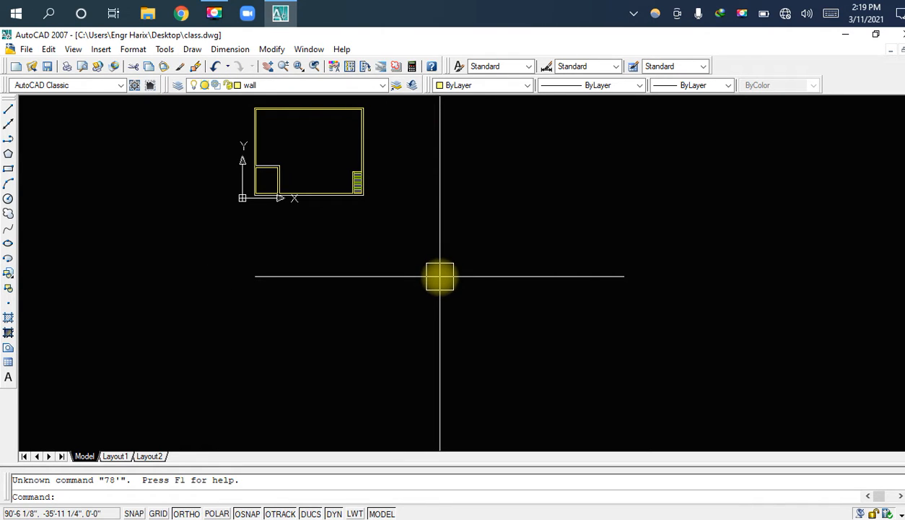
{"action": "key", "text": "space"}
{"action": "left_click", "coordinate": [250, 288]}
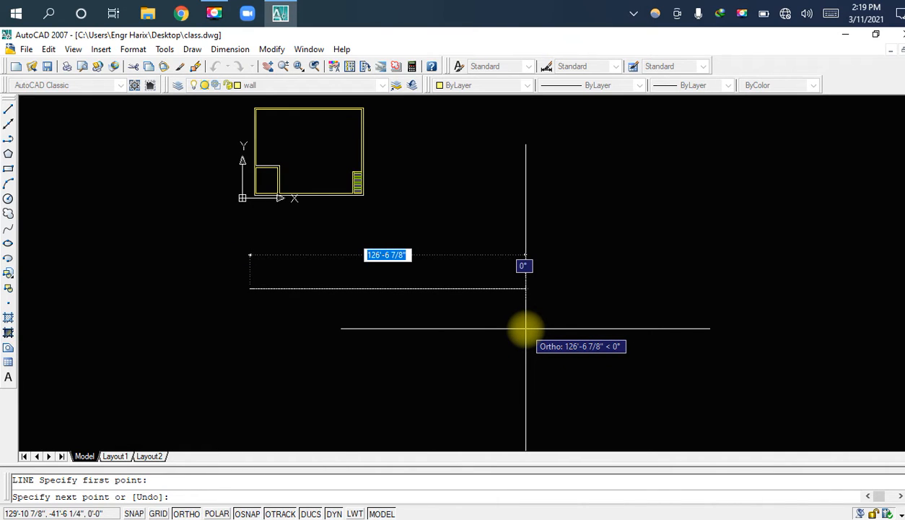
{"action": "type", "text": "45"}
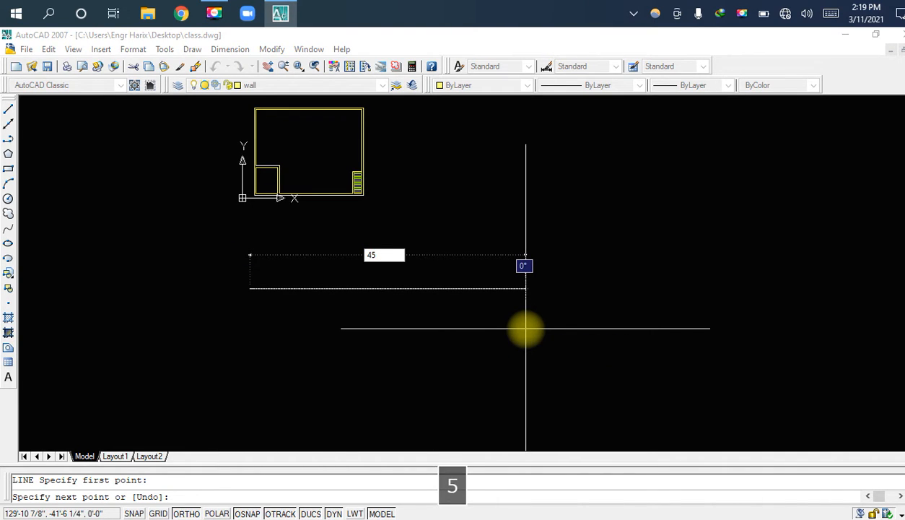
{"action": "key", "text": "Return"}
{"action": "key", "text": "Escape"}
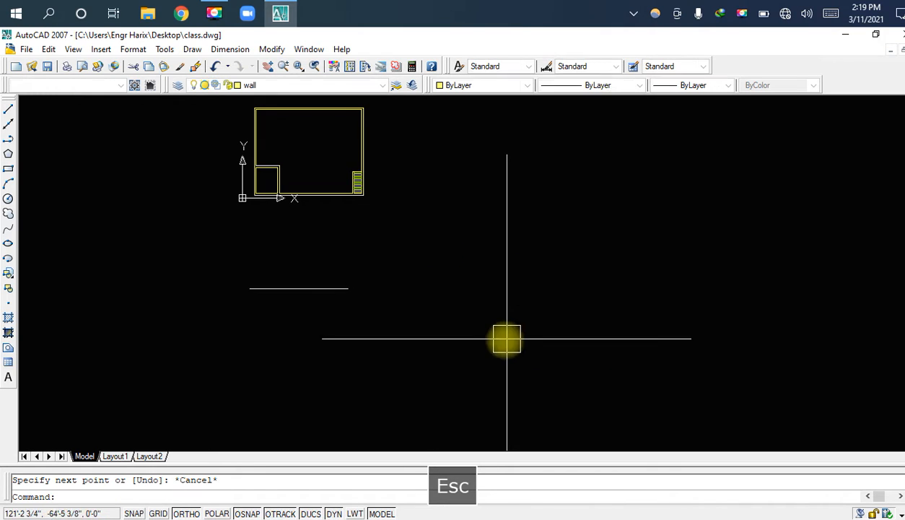
Step: Delete the horizontal line below the floor plan
{"action": "left_click", "coordinate": [344, 287]}
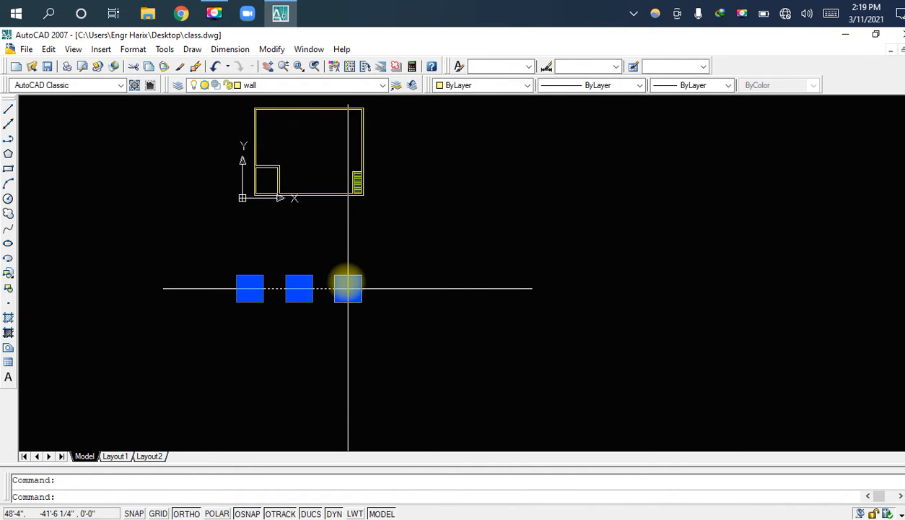
{"action": "key", "text": "Delete"}
{"action": "type", "text": "l"}
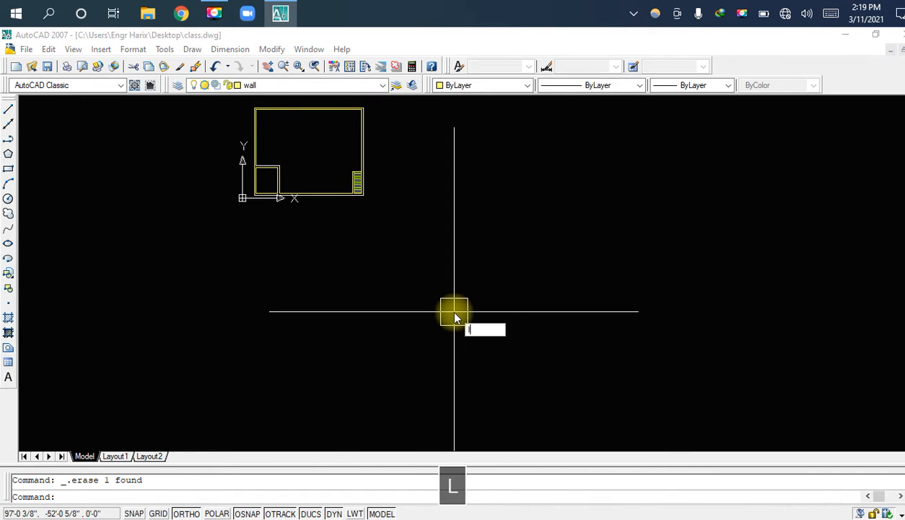
{"action": "key", "text": "space"}
{"action": "key", "text": "Escape"}
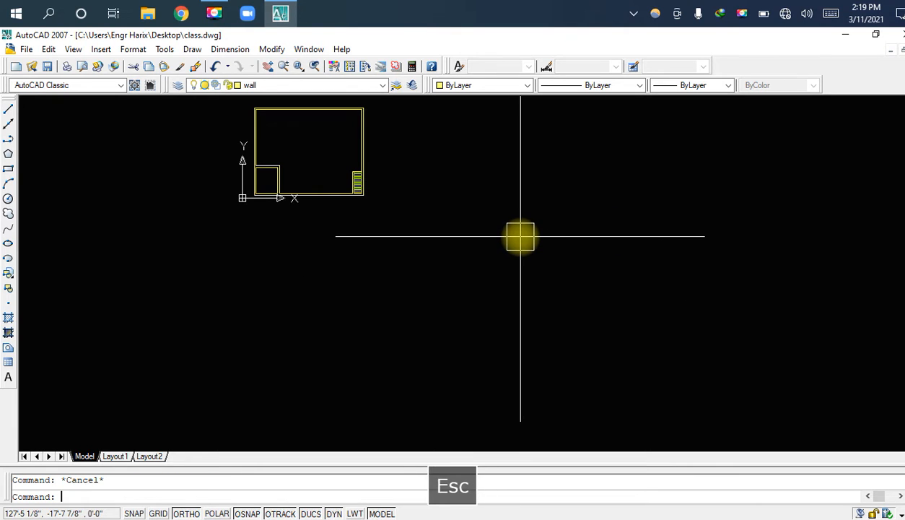
Step: Draw a vertical line 35' long, running downward in the empty area to the right of the floor plan
{"action": "type", "text": "l"}
{"action": "key", "text": "space"}
{"action": "left_click", "coordinate": [605, 205]}
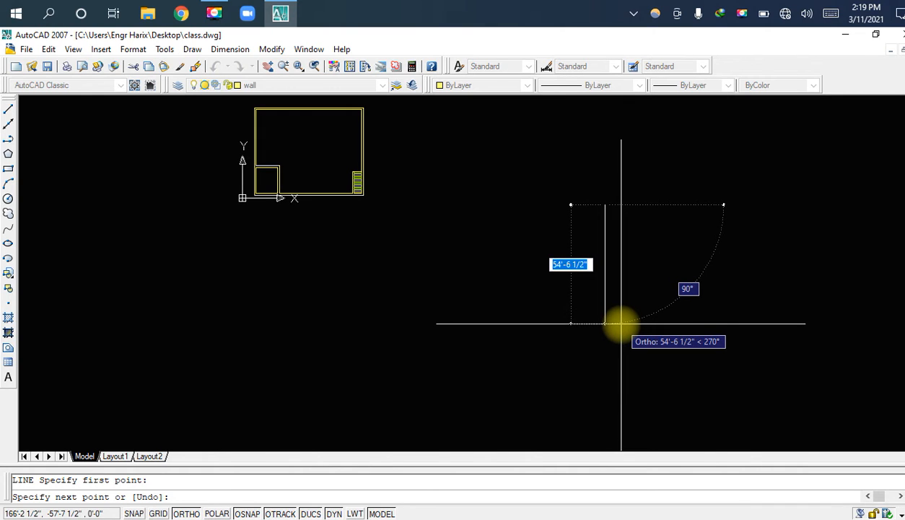
{"action": "type", "text": "35'"}
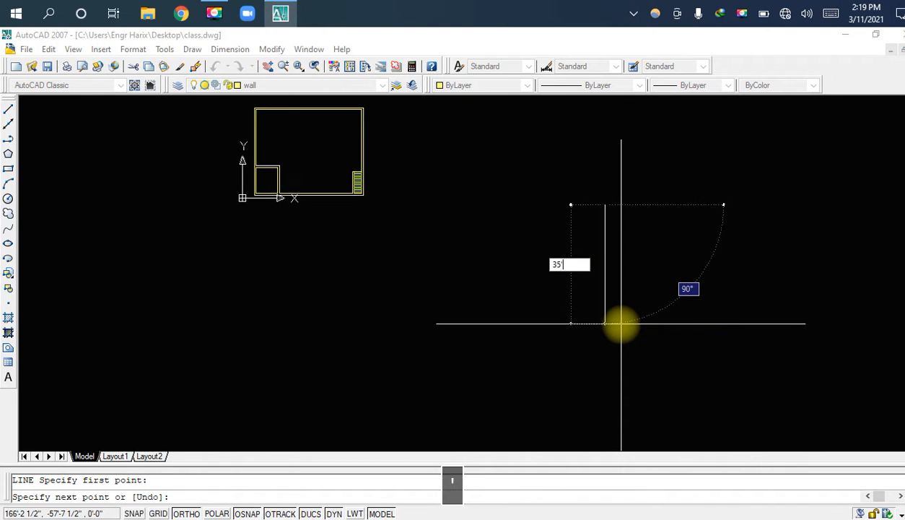
{"action": "key", "text": "Return"}
{"action": "key", "text": "Escape"}
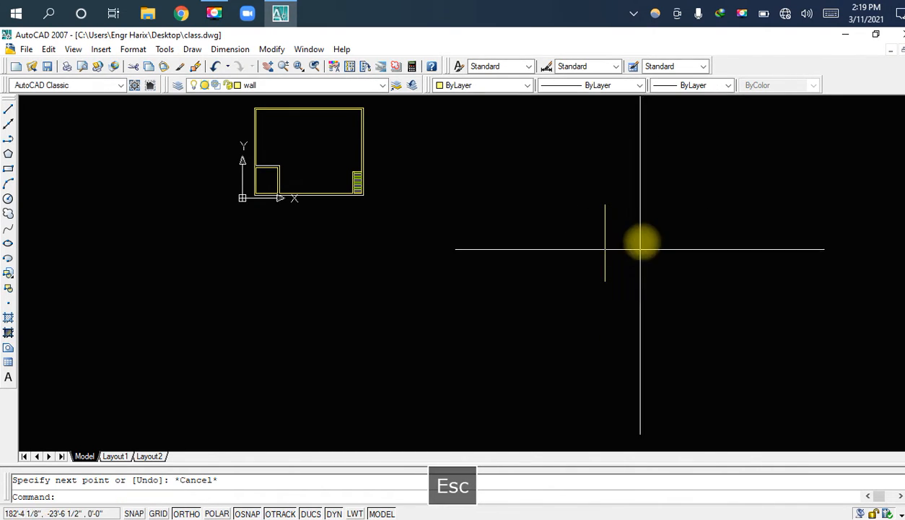
Step: Delete the vertical line to the right of the floor plan
{"action": "left_click", "coordinate": [682, 186]}
{"action": "left_click", "coordinate": [567, 314]}
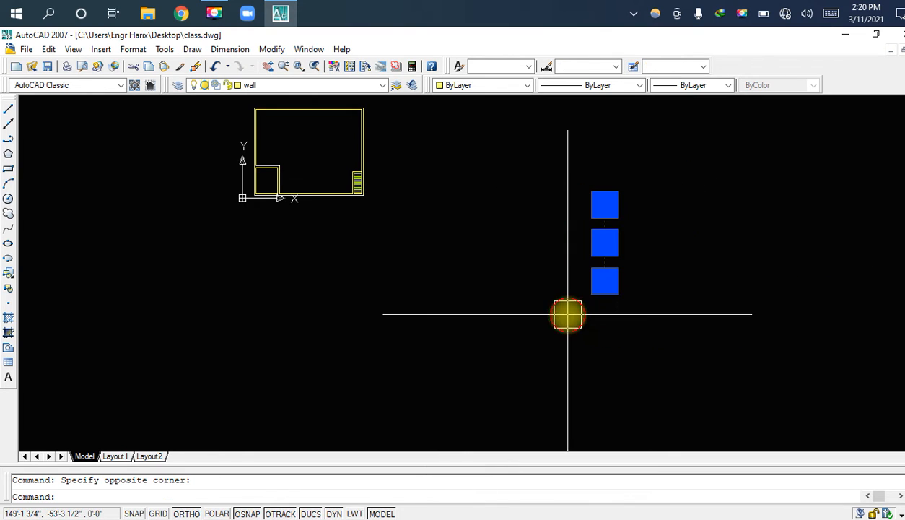
{"action": "key", "text": "Delete"}
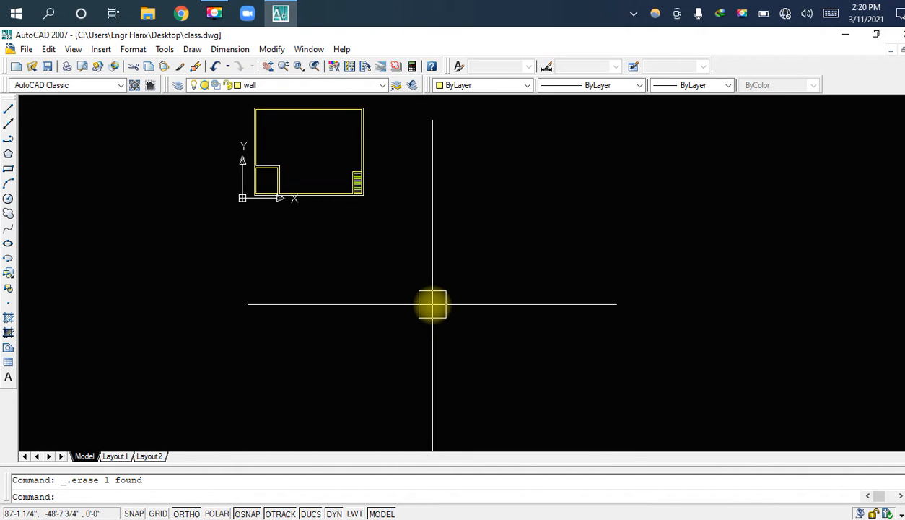
Step: Examine the floor plan's outer walls, corner room and staircase up close
{"action": "middle_click_drag", "start_coordinate": [418, 265], "coordinate": [408, 300]}
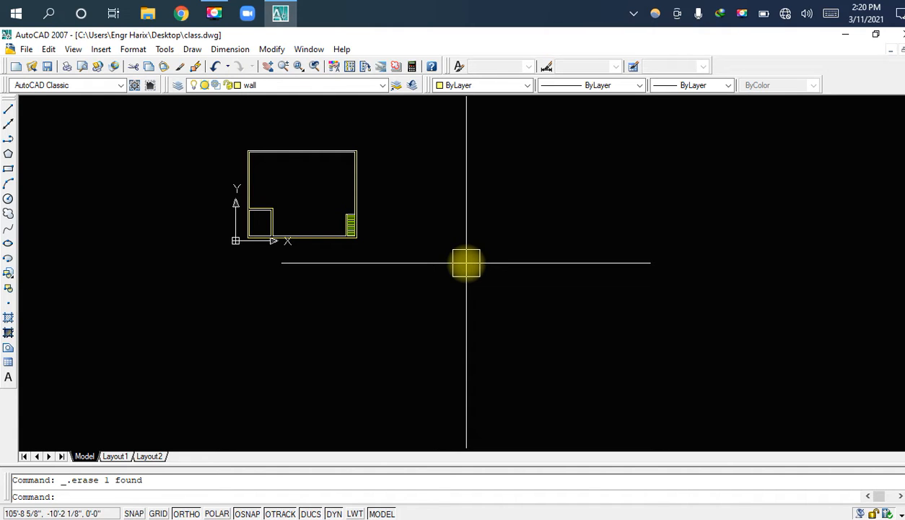
{"action": "middle_click_drag", "start_coordinate": [466, 263], "coordinate": [477, 311]}
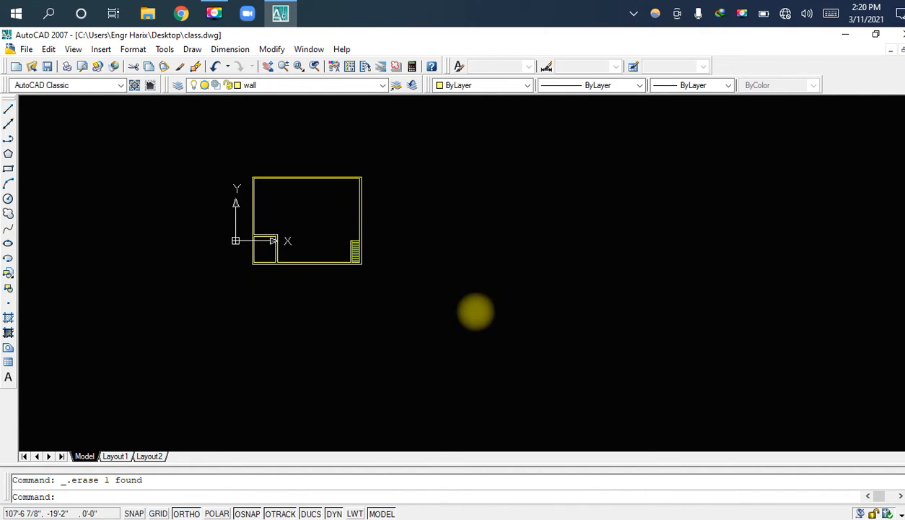
{"action": "middle_click_drag", "start_coordinate": [365, 251], "coordinate": [376, 288]}
{"action": "scroll", "coordinate": [375, 290], "scroll_direction": "up", "scroll_amount": 5}
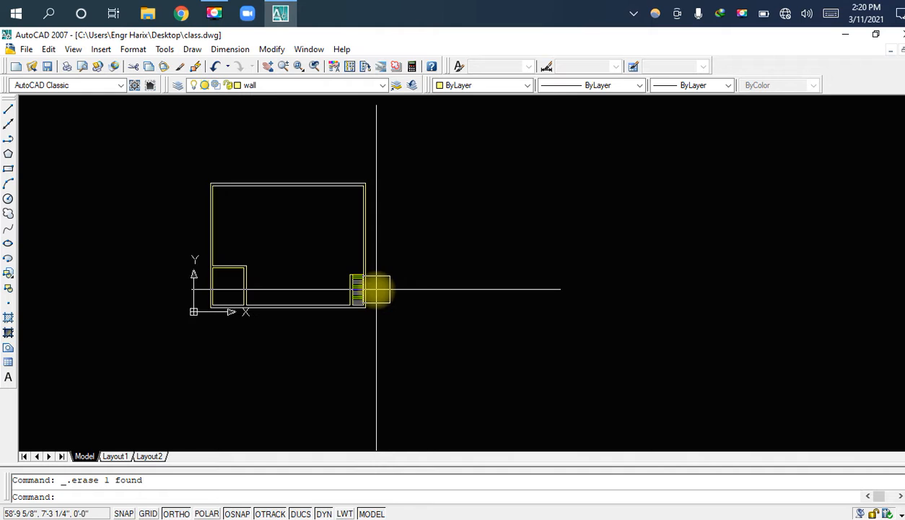
{"action": "middle_click_drag", "start_coordinate": [317, 264], "coordinate": [414, 319]}
{"action": "scroll", "coordinate": [413, 319], "scroll_direction": "up", "scroll_amount": 3}
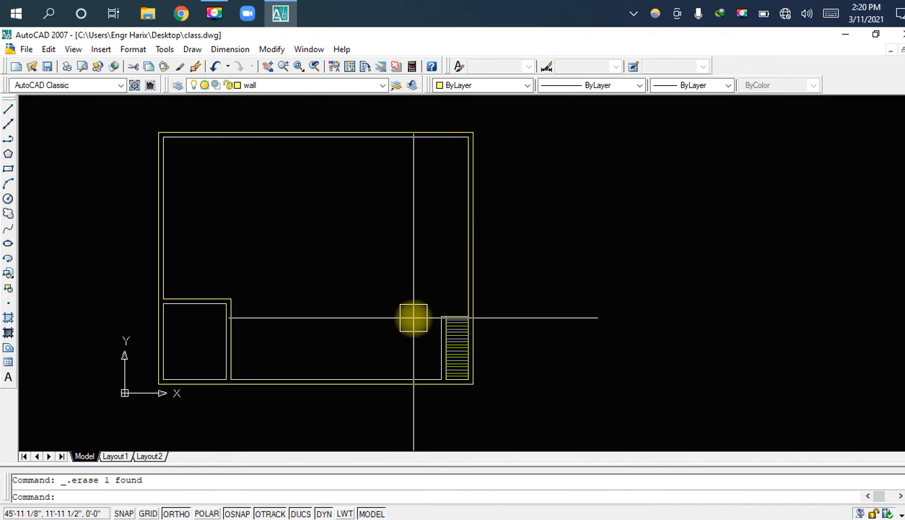
{"action": "middle_click_drag", "start_coordinate": [366, 237], "coordinate": [424, 258]}
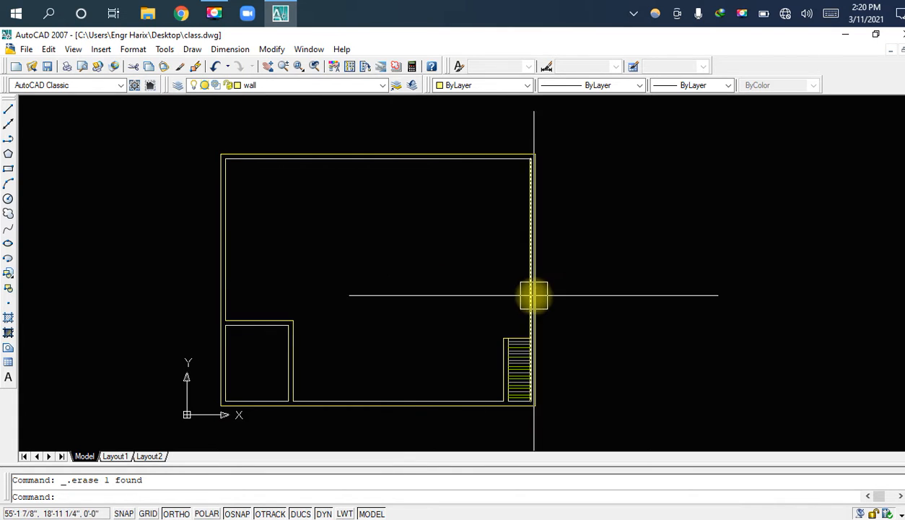
Step: Draw a vertical line 9 inches long, running downward in the empty area to the right of the floor plan
{"action": "middle_click_drag", "start_coordinate": [592, 298], "coordinate": [399, 335]}
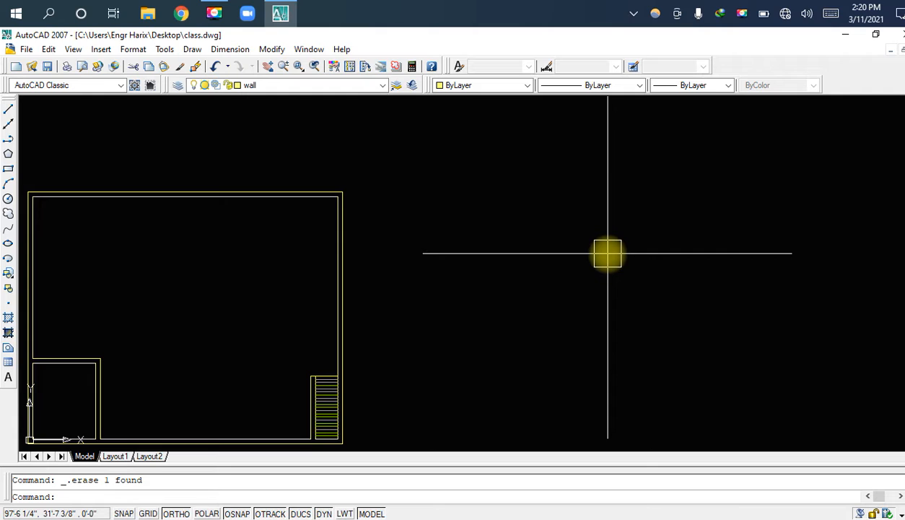
{"action": "type", "text": "l"}
{"action": "key", "text": "space"}
{"action": "left_click", "coordinate": [608, 243]}
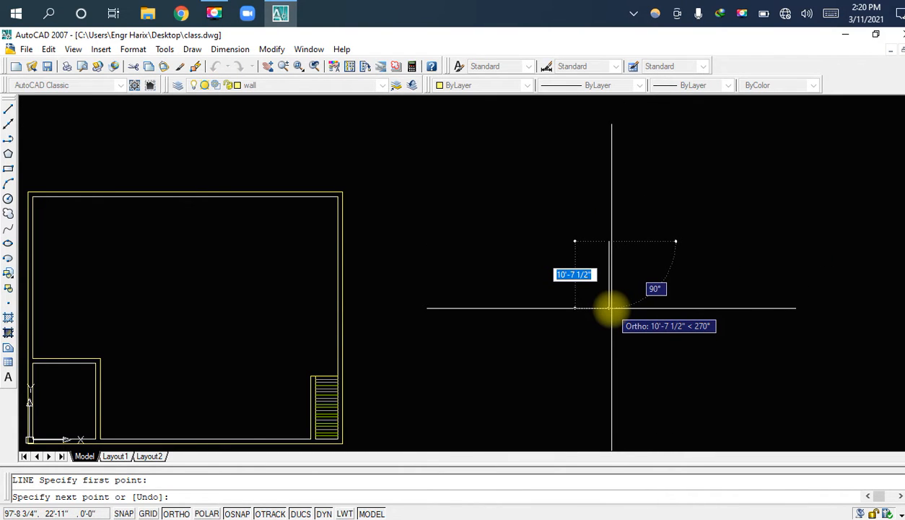
{"action": "type", "text": "9"}
{"action": "key", "text": "space"}
{"action": "key", "text": "Escape"}
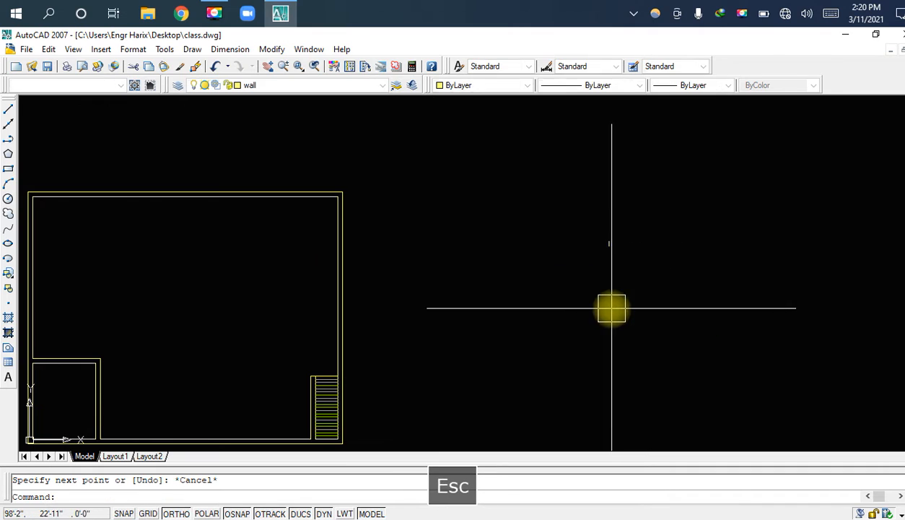
Step: Examine the 9-inch vertical line to the right of the floor plan up close
{"action": "scroll", "coordinate": [594, 255], "scroll_direction": "up", "scroll_amount": 6}
{"action": "left_click", "coordinate": [706, 182]}
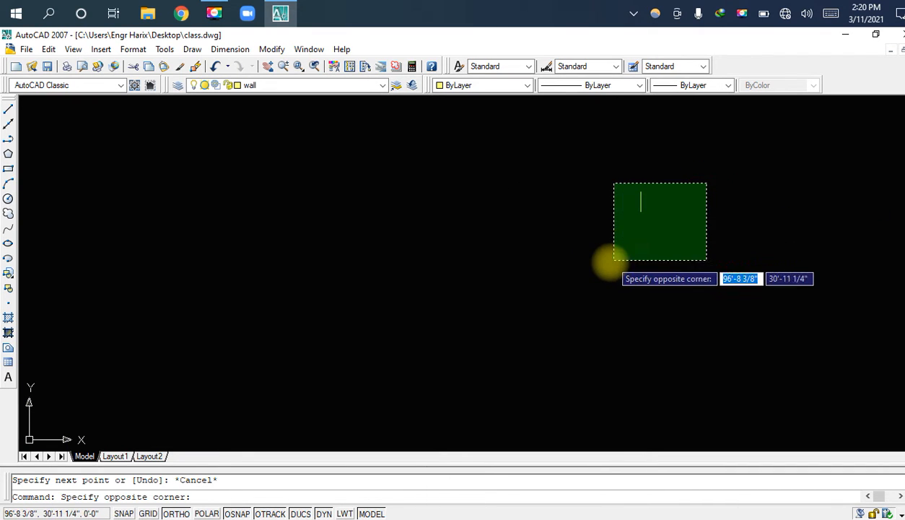
{"action": "left_click", "coordinate": [610, 263]}
{"action": "scroll", "coordinate": [673, 232], "scroll_direction": "up", "scroll_amount": 2}
{"action": "middle_click_drag", "start_coordinate": [673, 232], "coordinate": [619, 305]}
{"action": "scroll", "coordinate": [571, 259], "scroll_direction": "up", "scroll_amount": 3}
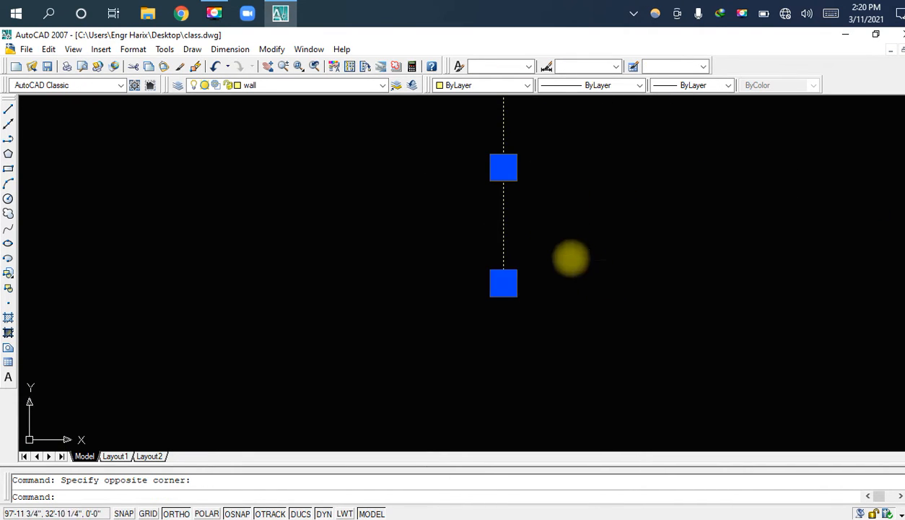
{"action": "middle_click_drag", "start_coordinate": [549, 244], "coordinate": [547, 319]}
{"action": "key", "text": "Escape"}
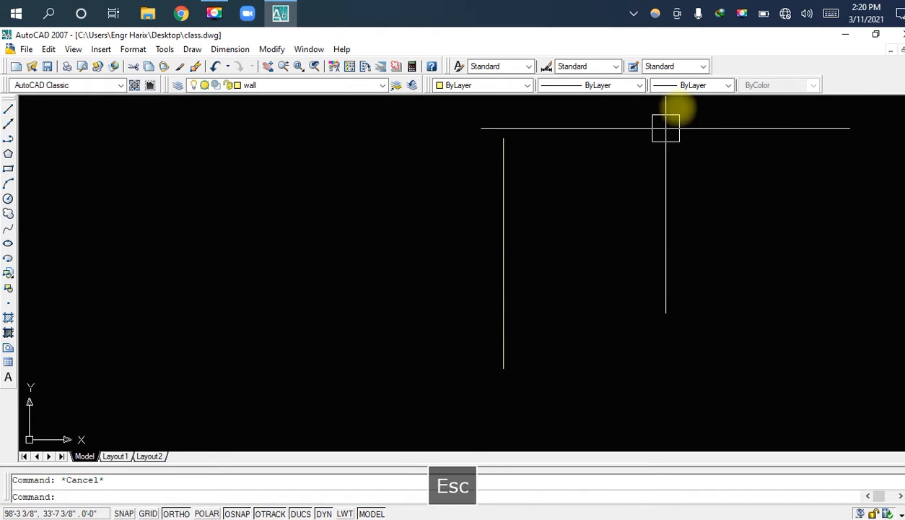
Step: Exit f.lux and raise the display brightness slightly
{"action": "right_click", "coordinate": [655, 13]}
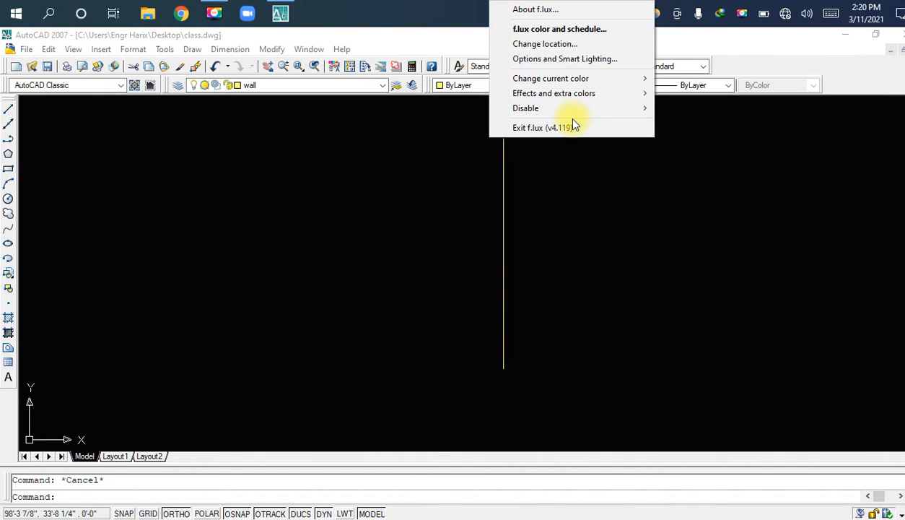
{"action": "left_click", "coordinate": [573, 125]}
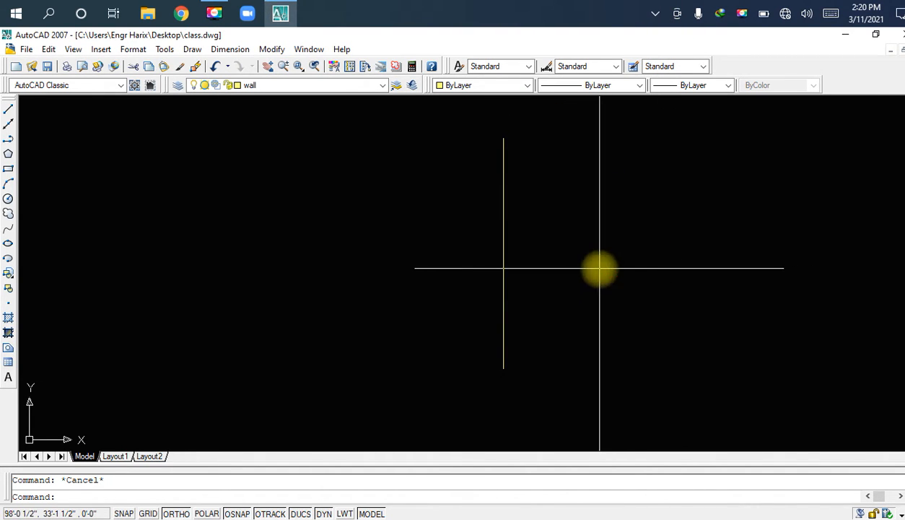
{"action": "scroll", "coordinate": [593, 259], "scroll_direction": "down", "scroll_amount": 2}
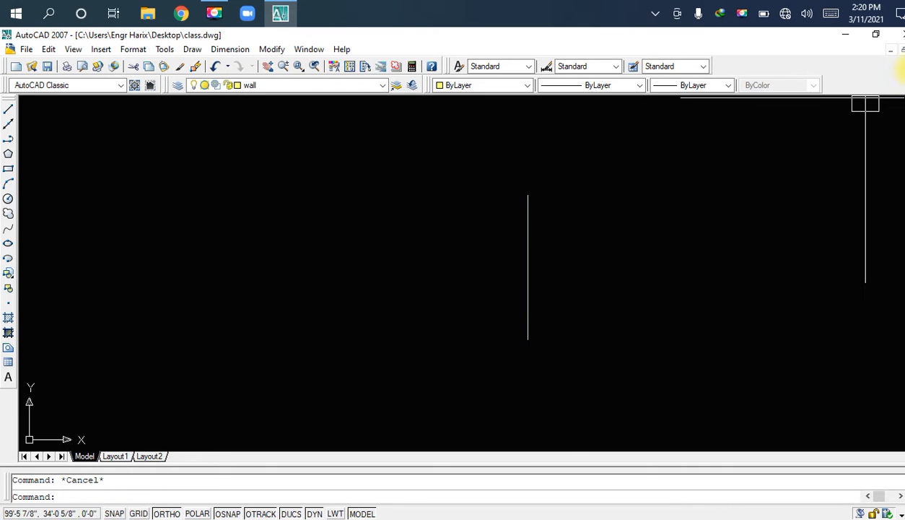
{"action": "left_click", "coordinate": [900, 13]}
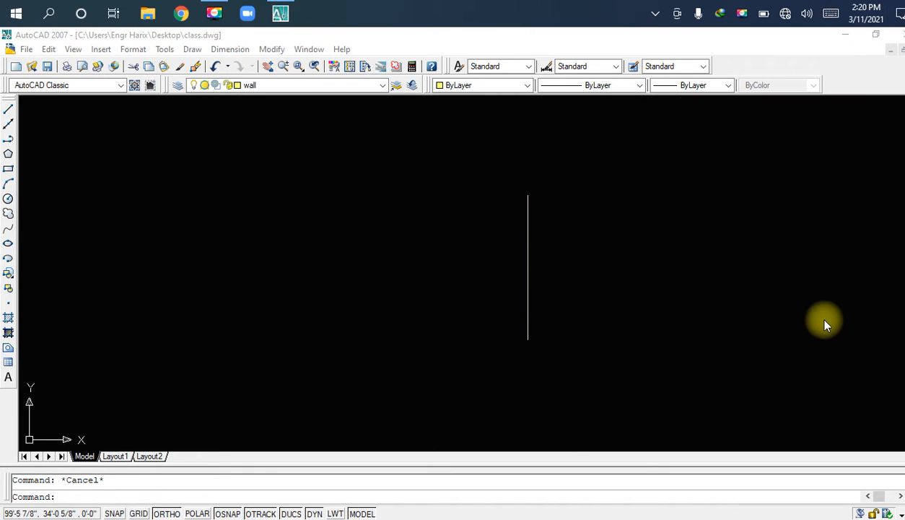
{"action": "left_click", "coordinate": [898, 14]}
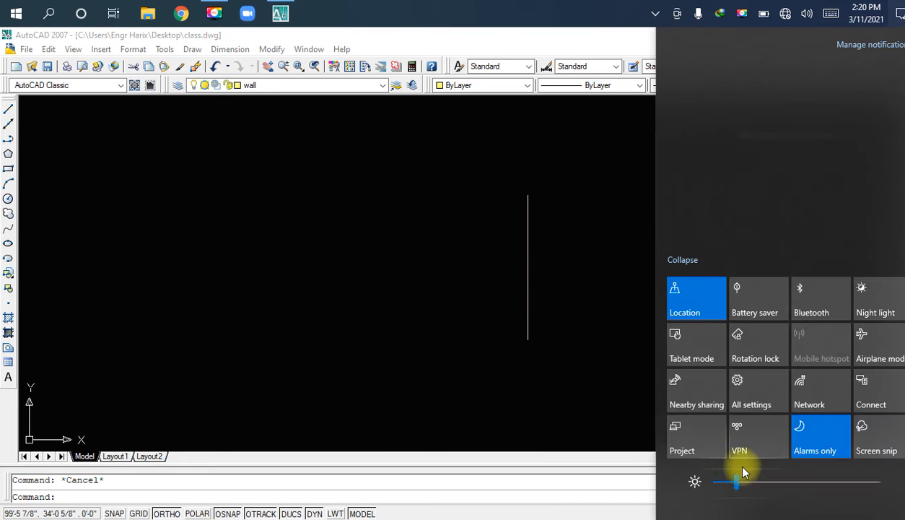
{"action": "left_click", "coordinate": [759, 481]}
{"action": "left_click", "coordinate": [461, 260]}
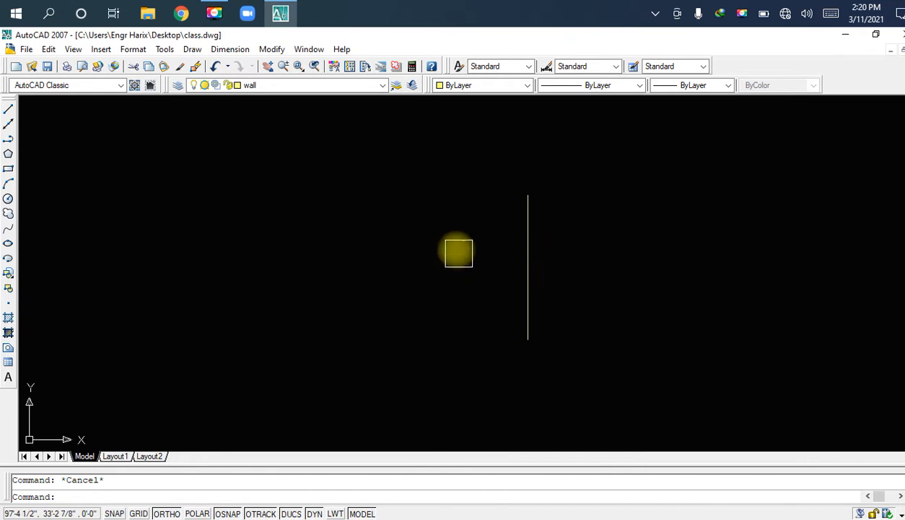
Step: Delete the short vertical line to the right of the floor plan
{"action": "scroll", "coordinate": [585, 189], "scroll_direction": "down", "scroll_amount": 4}
{"action": "left_click", "coordinate": [647, 206]}
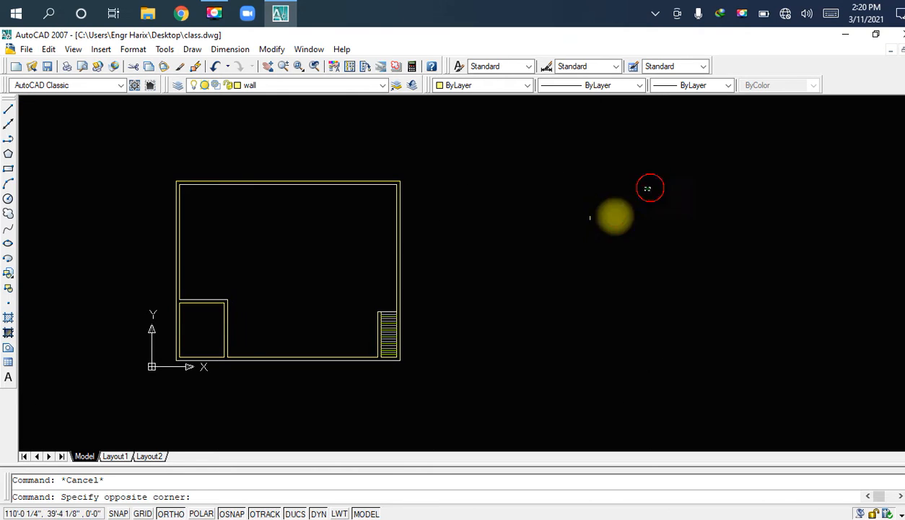
{"action": "left_click", "coordinate": [562, 270]}
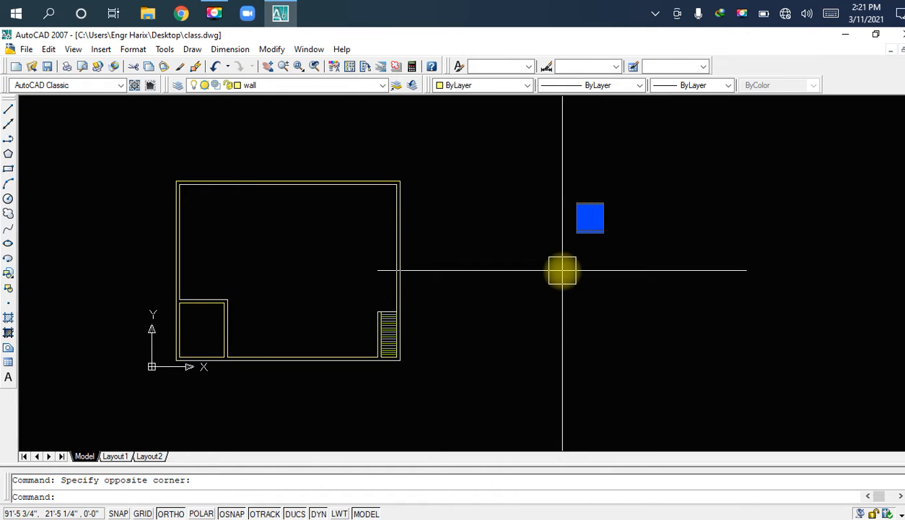
{"action": "key", "text": "Delete"}
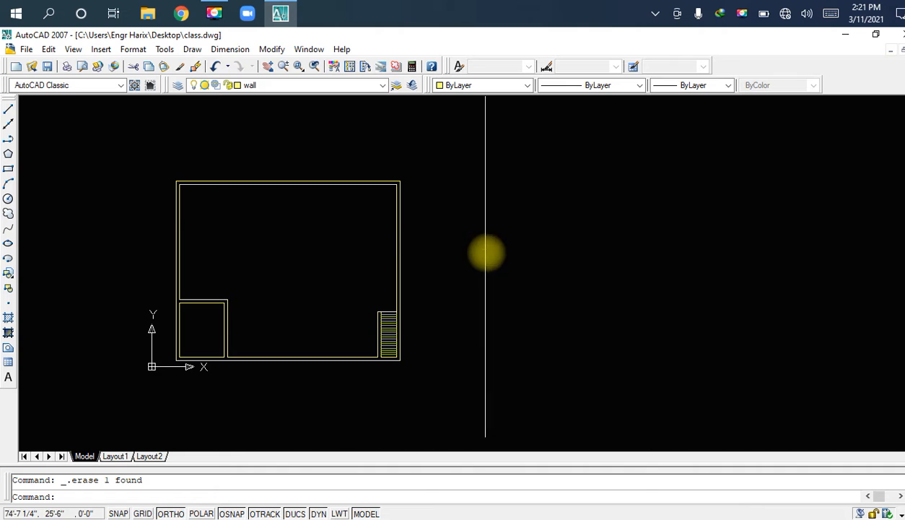
Step: Draw a vertical line about 10'-11" long, running downward in the empty area to the right of the floor plan
{"action": "scroll", "coordinate": [582, 236], "scroll_direction": "up", "scroll_amount": 5}
{"action": "type", "text": "l"}
{"action": "key", "text": "space"}
{"action": "left_click", "coordinate": [558, 200]}
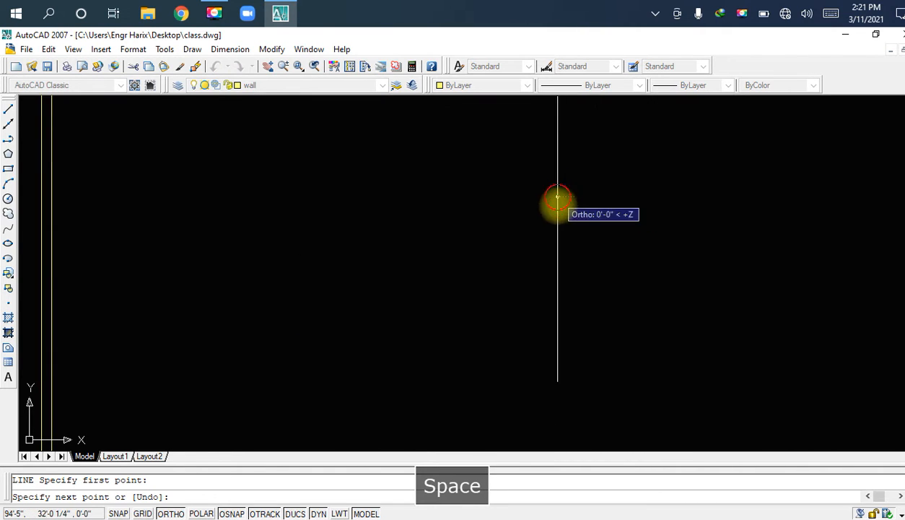
{"action": "left_click", "coordinate": [588, 338]}
{"action": "key", "text": "Escape"}
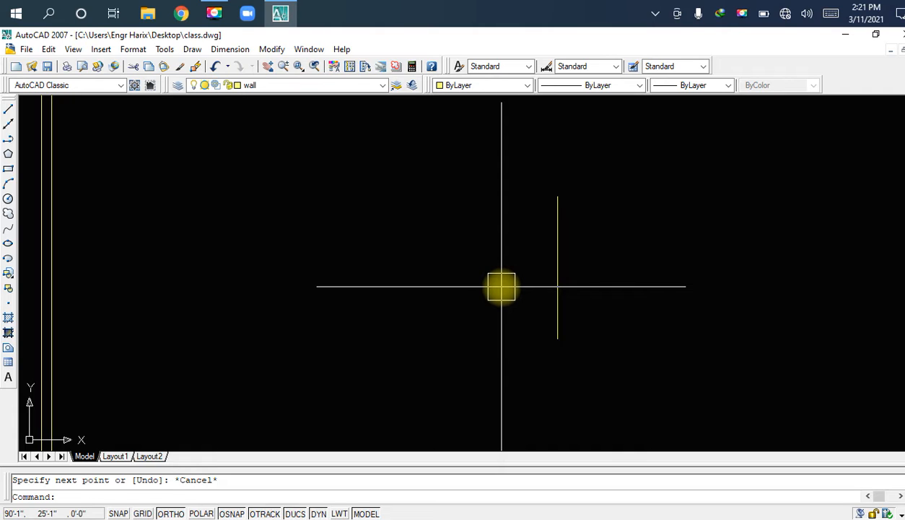
{"action": "type", "text": "o"}
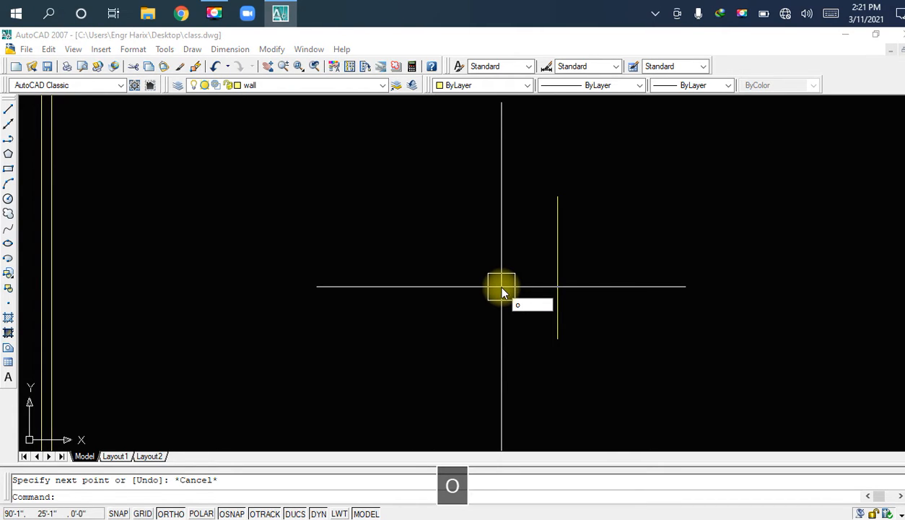
{"action": "key", "text": "space"}
{"action": "type", "text": "0"}
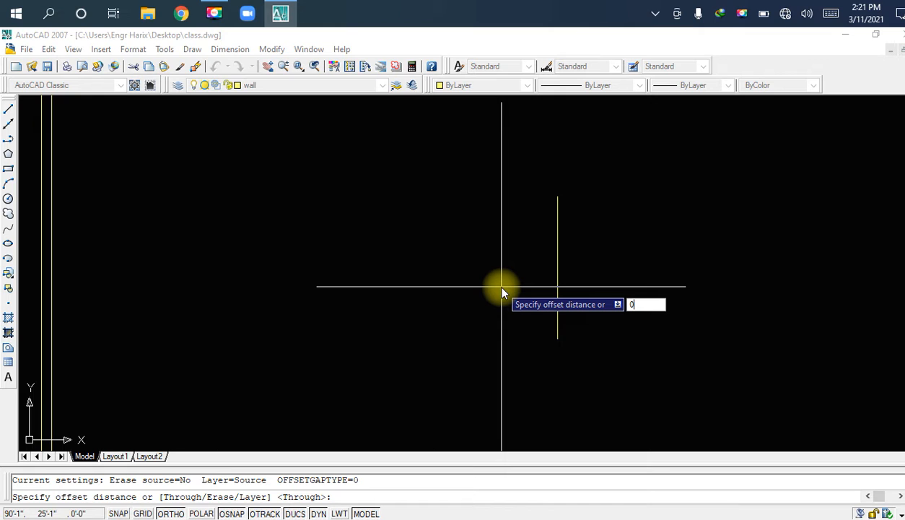
{"action": "key", "text": "Escape"}
{"action": "type", "text": "o"}
{"action": "key", "text": "space"}
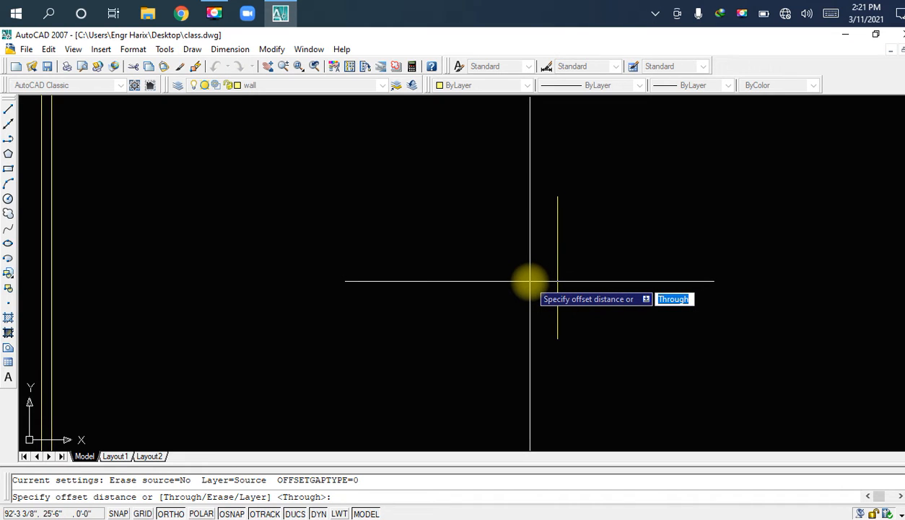
{"action": "key", "text": "Escape"}
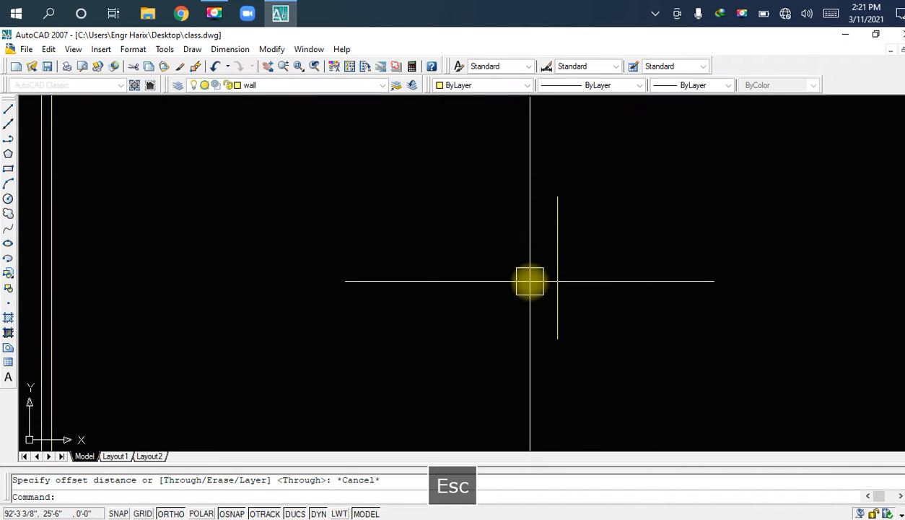
Step: Offset the vertical line 9 inches toward the floor plan
{"action": "key", "text": "space"}
{"action": "type", "text": "9"}
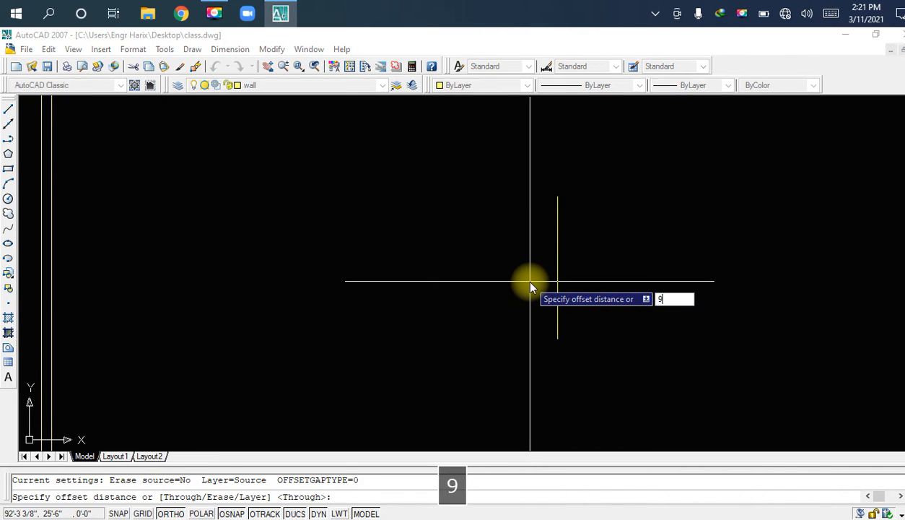
{"action": "key", "text": "space"}
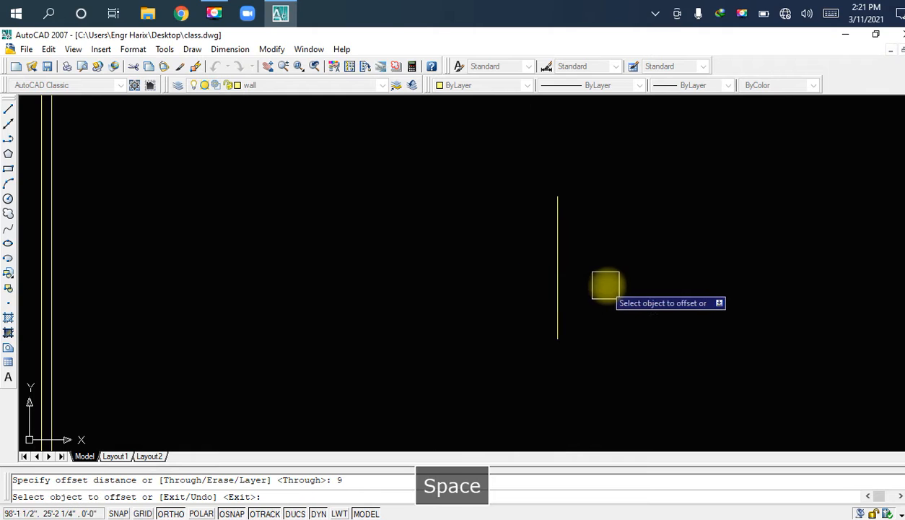
{"action": "left_click", "coordinate": [567, 272]}
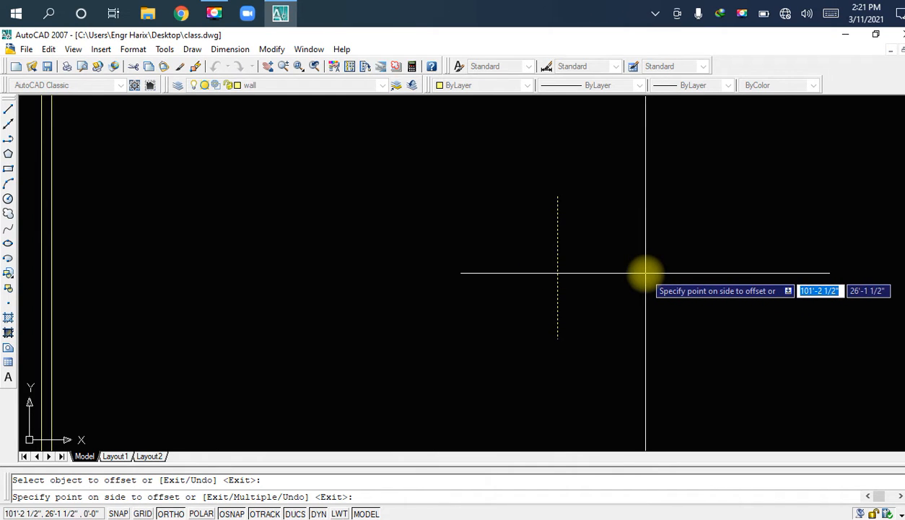
{"action": "left_click", "coordinate": [430, 258]}
{"action": "scroll", "coordinate": [570, 213], "scroll_direction": "up", "scroll_amount": 2}
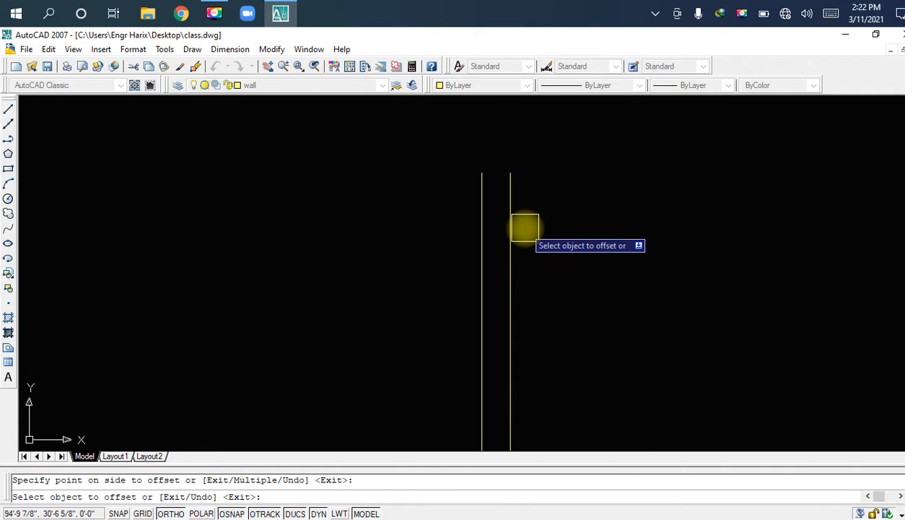
{"action": "key", "text": "Escape"}
Step: Draw a 9-inch horizontal line joining the upper ends of the two parallel vertical lines
{"action": "type", "text": "L"}
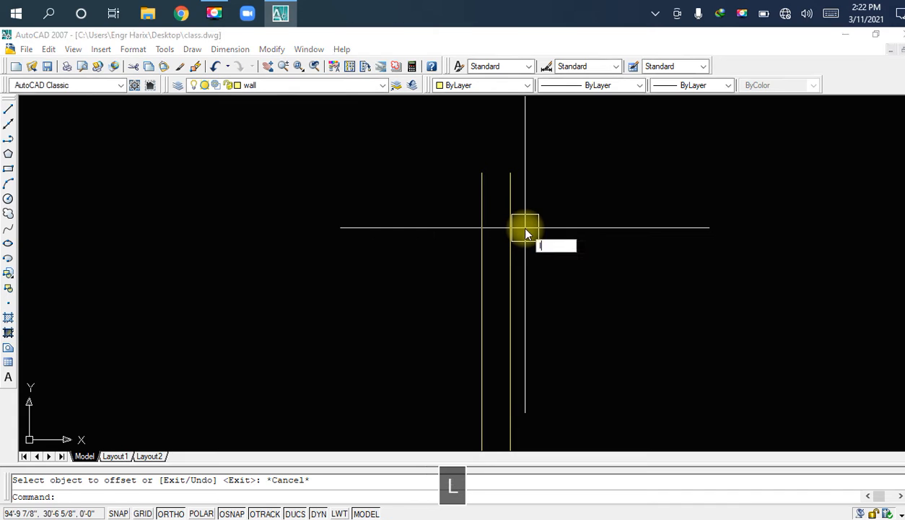
{"action": "key", "text": "space"}
{"action": "left_click", "coordinate": [512, 175]}
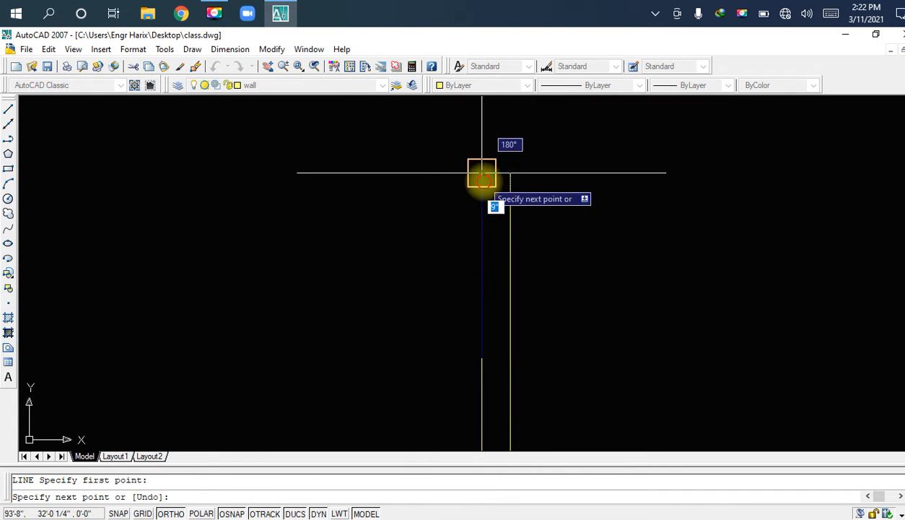
{"action": "left_click", "coordinate": [481, 173]}
{"action": "key", "text": "Escape"}
Step: Close the lower end of the wall sample with a horizontal line between the two vertical lines
{"action": "middle_click_drag", "start_coordinate": [502, 332], "coordinate": [468, 247]}
{"action": "middle_click_drag", "start_coordinate": [463, 390], "coordinate": [456, 246]}
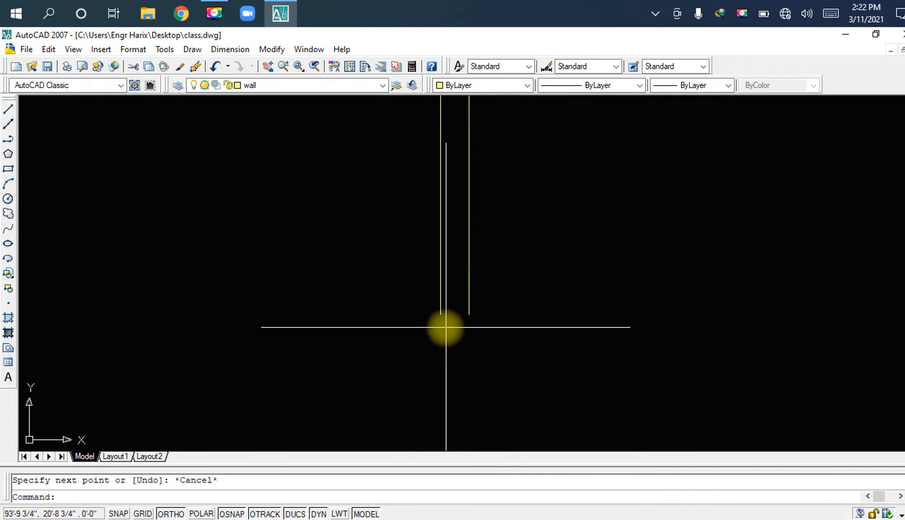
{"action": "key", "text": "space"}
{"action": "left_click", "coordinate": [440, 314]}
{"action": "left_click", "coordinate": [469, 313]}
{"action": "key", "text": "Escape"}
Step: Delete the whole wall sample, both its vertical lines and its two short end lines
{"action": "scroll", "coordinate": [469, 312], "scroll_direction": "up", "scroll_amount": 2}
{"action": "left_click", "coordinate": [467, 296]}
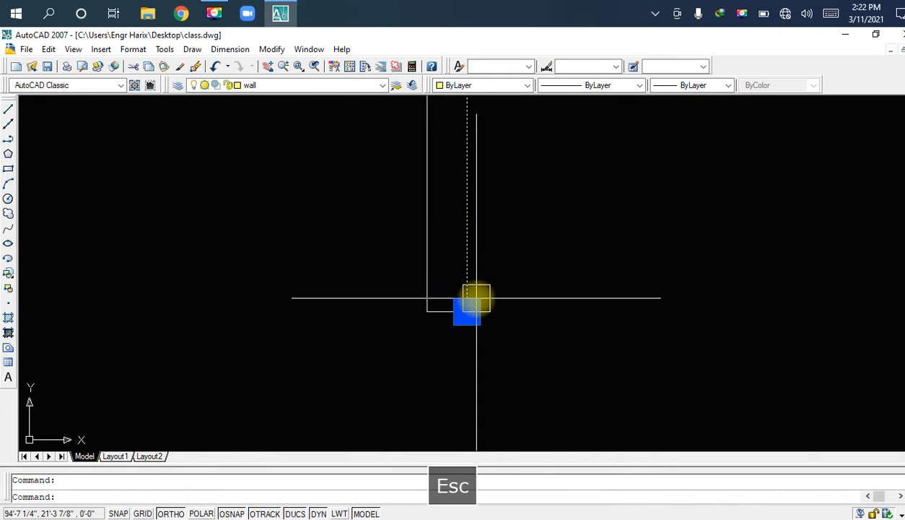
{"action": "scroll", "coordinate": [470, 305], "scroll_direction": "down", "scroll_amount": 2}
{"action": "middle_click_drag", "start_coordinate": [462, 324], "coordinate": [435, 384]}
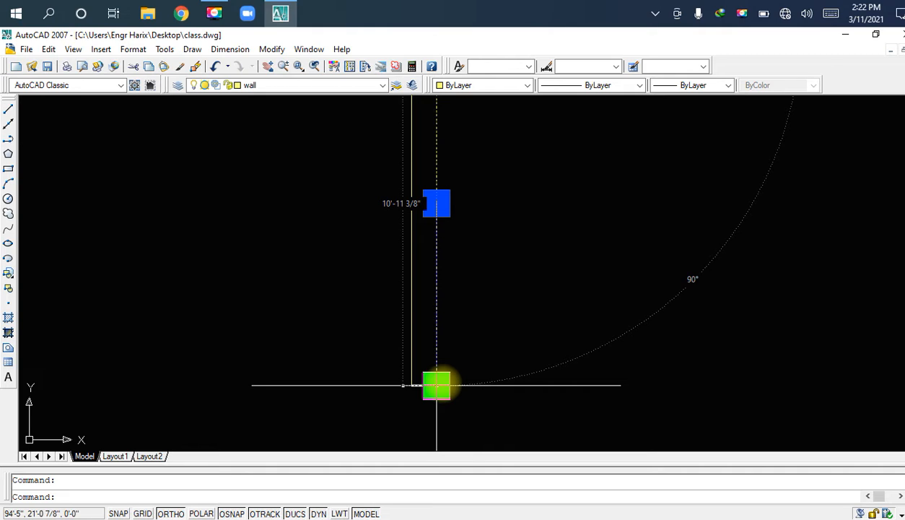
{"action": "left_click", "coordinate": [436, 385]}
{"action": "key", "text": "Delete"}
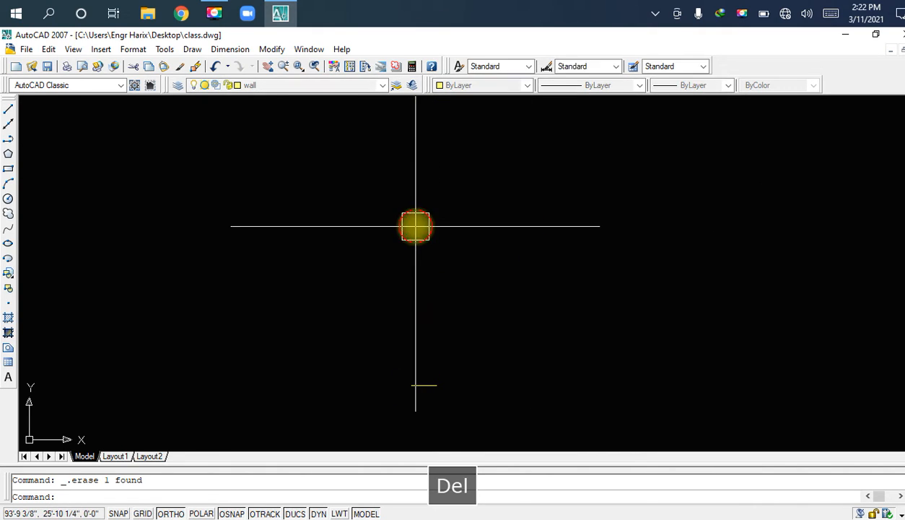
{"action": "left_click", "coordinate": [571, 144]}
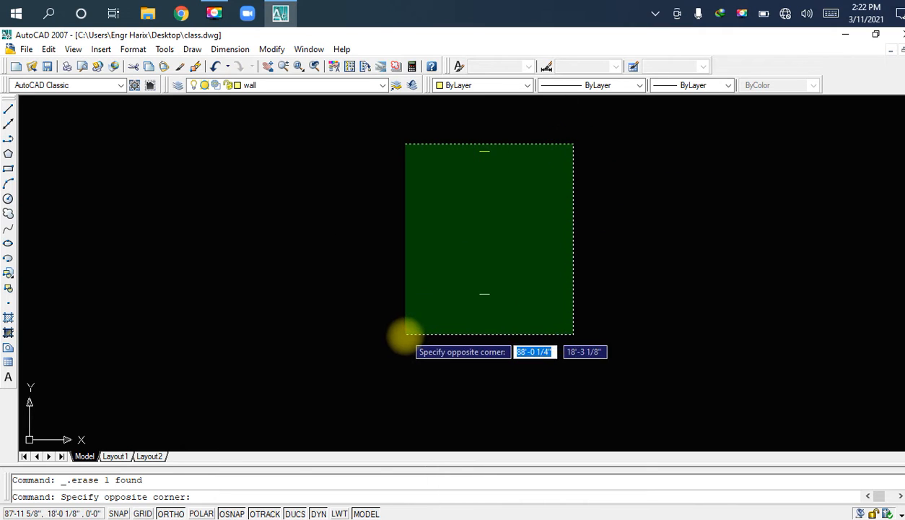
{"action": "left_click", "coordinate": [405, 335]}
{"action": "key", "text": "Delete"}
Step: Examine the floor plan as a whole, with its corner room, lower wall and staircase treads up close
{"action": "scroll", "coordinate": [342, 312], "scroll_direction": "down", "scroll_amount": 2}
{"action": "middle_click_drag", "start_coordinate": [290, 263], "coordinate": [460, 223]}
{"action": "middle_click_drag", "start_coordinate": [263, 263], "coordinate": [479, 259]}
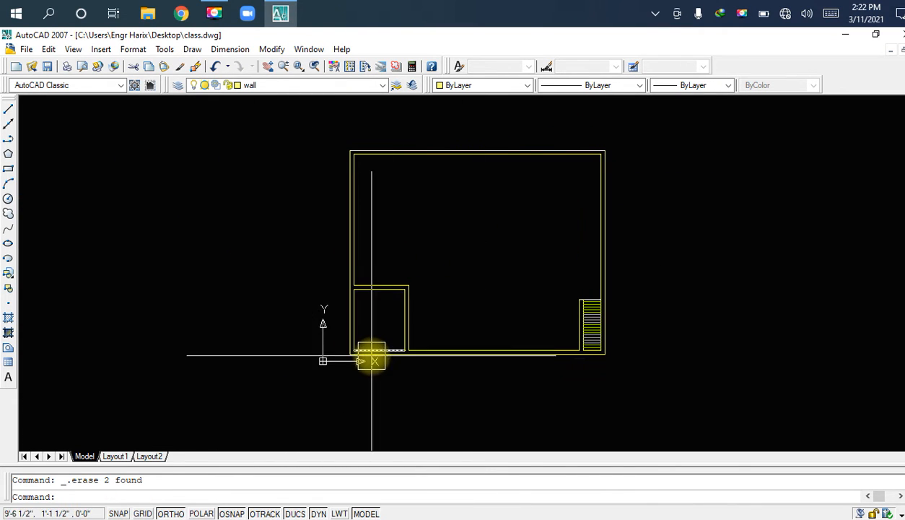
{"action": "scroll", "coordinate": [372, 356], "scroll_direction": "up", "scroll_amount": 3}
{"action": "scroll", "coordinate": [679, 295], "scroll_direction": "up", "scroll_amount": 6}
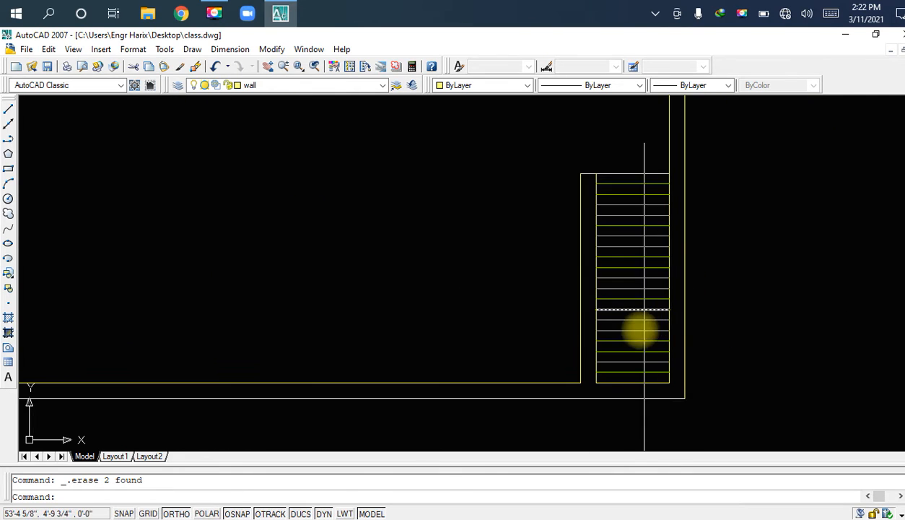
{"action": "middle_click_drag", "start_coordinate": [632, 352], "coordinate": [612, 285]}
{"action": "scroll", "coordinate": [629, 317], "scroll_direction": "up", "scroll_amount": 2}
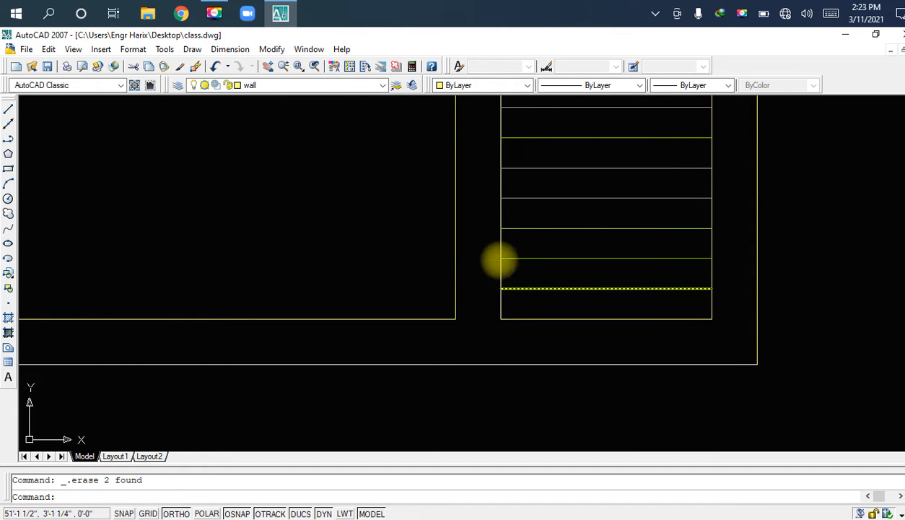
{"action": "scroll", "coordinate": [503, 287], "scroll_direction": "down", "scroll_amount": 3}
{"action": "scroll", "coordinate": [503, 220], "scroll_direction": "down", "scroll_amount": 3}
{"action": "middle_click_drag", "start_coordinate": [506, 220], "coordinate": [586, 275]}
{"action": "scroll", "coordinate": [401, 226], "scroll_direction": "down", "scroll_amount": 2}
{"action": "middle_click_drag", "start_coordinate": [436, 194], "coordinate": [457, 255]}
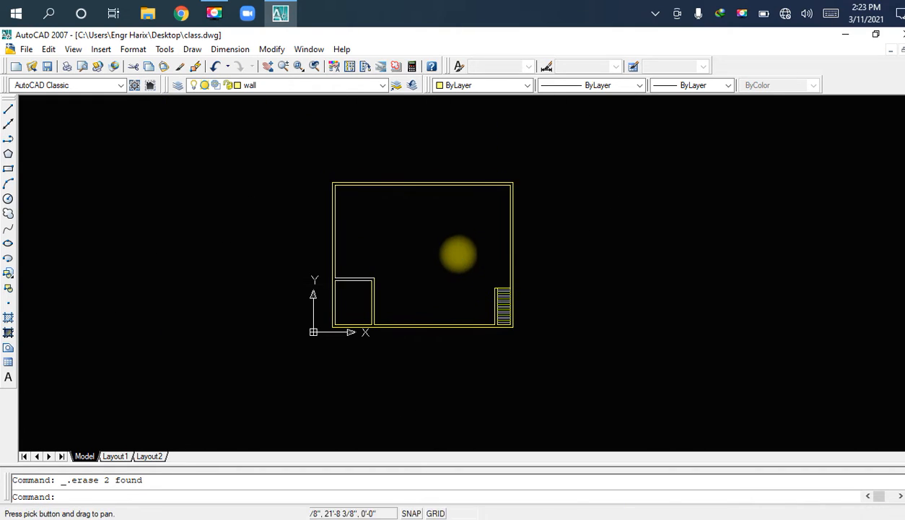
{"action": "left_click", "coordinate": [618, 154]}
{"action": "left_click", "coordinate": [261, 353]}
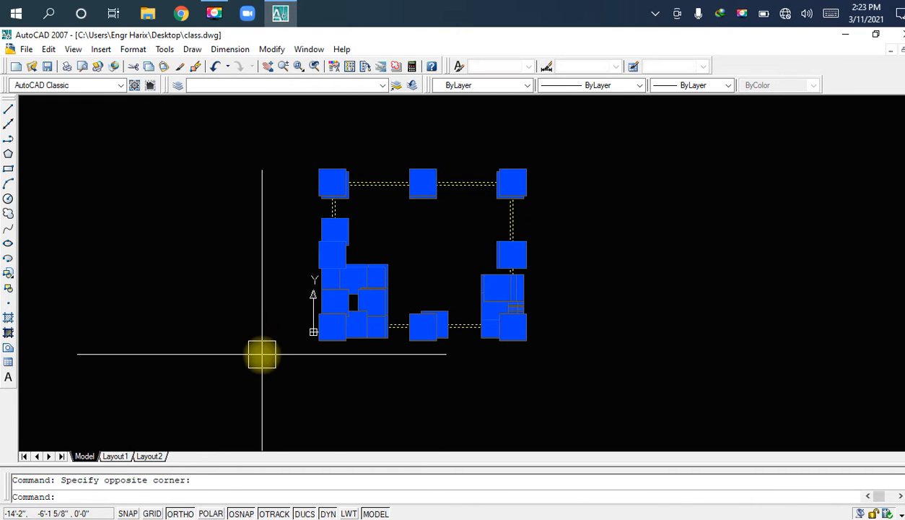
{"action": "key", "text": "Escape"}
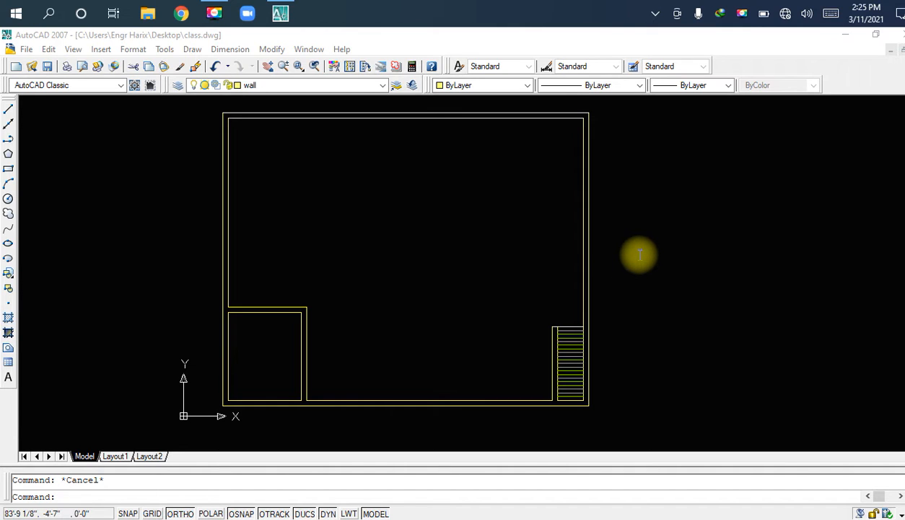
Step: Draw a 9-inch horizontal line leftward along the lower wall's inner face from the corner room's lower-right inside corner
{"action": "left_click", "coordinate": [618, 257]}
{"action": "mouse_move", "coordinate": [662, 238]}
{"action": "middle_mouse_down"}
{"action": "mouse_move", "coordinate": [639, 255]}
{"action": "mouse_move", "coordinate": [629, 281]}
{"action": "mouse_move", "coordinate": [665, 256]}
{"action": "mouse_move", "coordinate": [676, 267]}
{"action": "middle_mouse_up"}
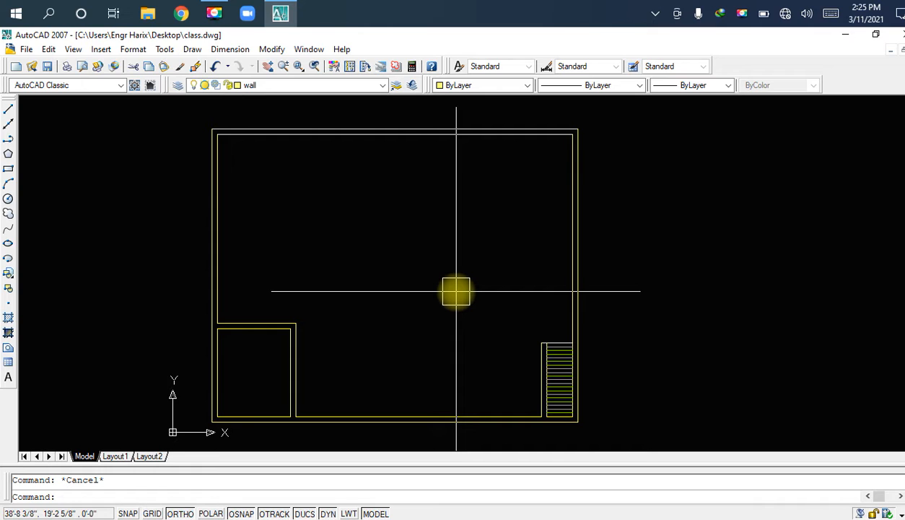
{"action": "middle_click_drag", "start_coordinate": [418, 309], "coordinate": [428, 303]}
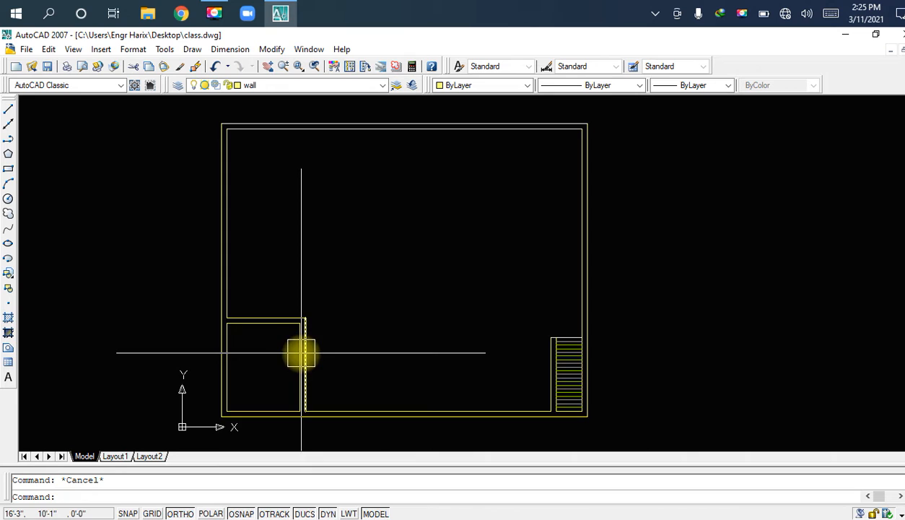
{"action": "middle_click_drag", "start_coordinate": [286, 404], "coordinate": [342, 321]}
{"action": "scroll", "coordinate": [342, 321], "scroll_direction": "up", "scroll_amount": 8}
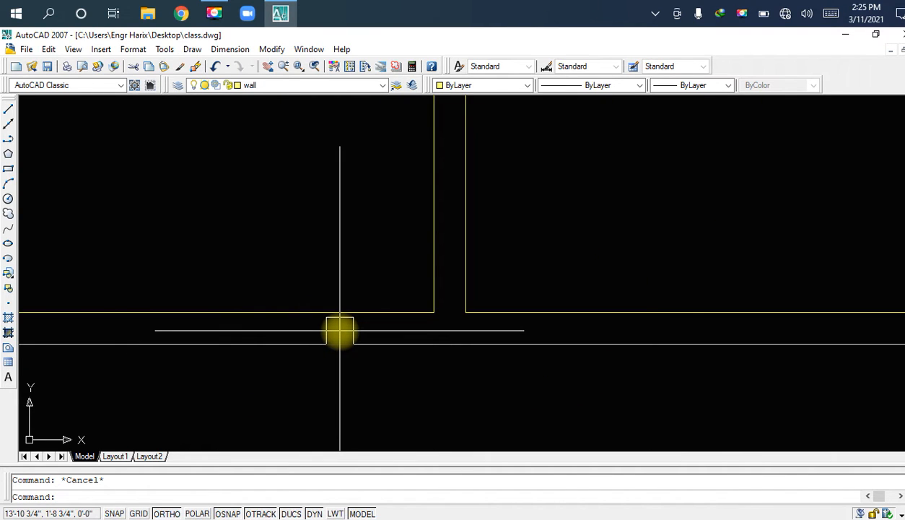
{"action": "key", "text": "space"}
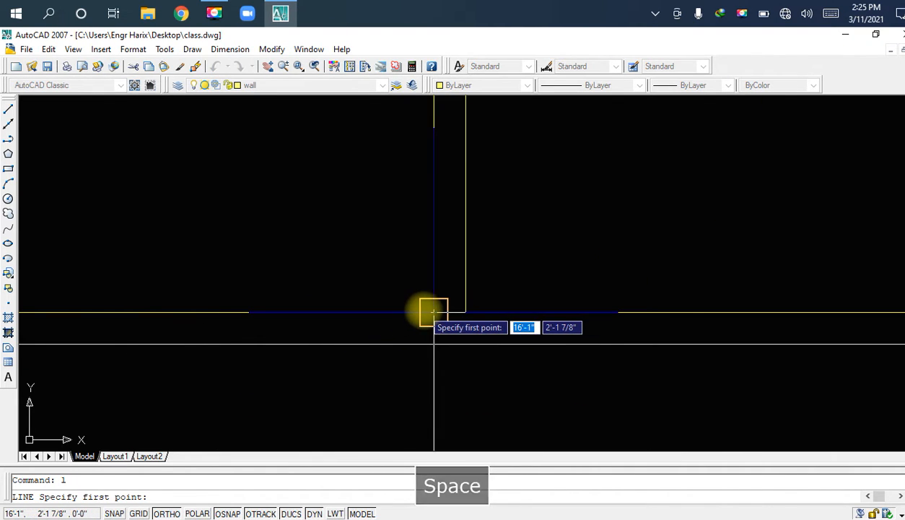
{"action": "left_click", "coordinate": [432, 312]}
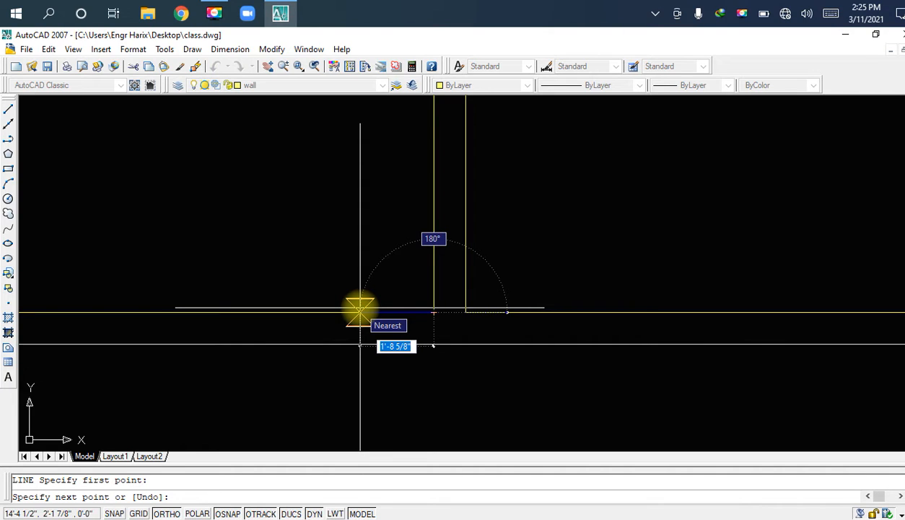
{"action": "type", "text": "9"}
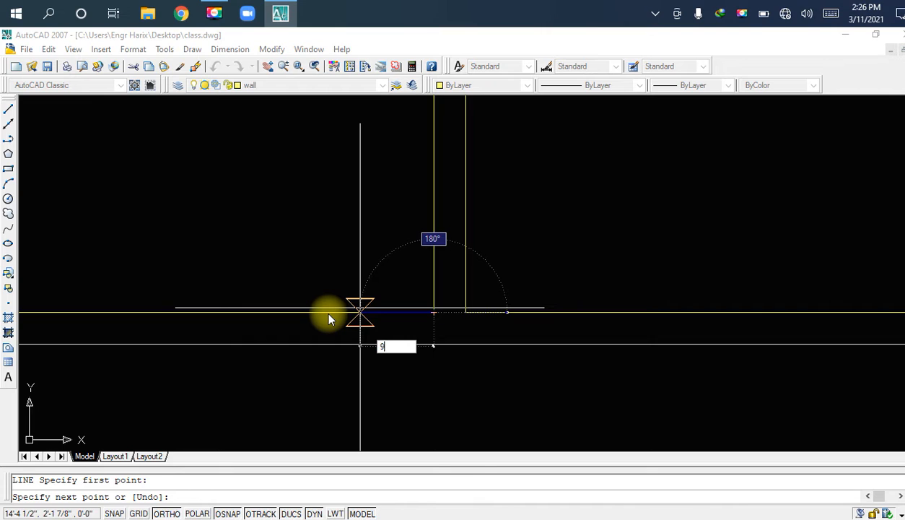
{"action": "key", "text": "space"}
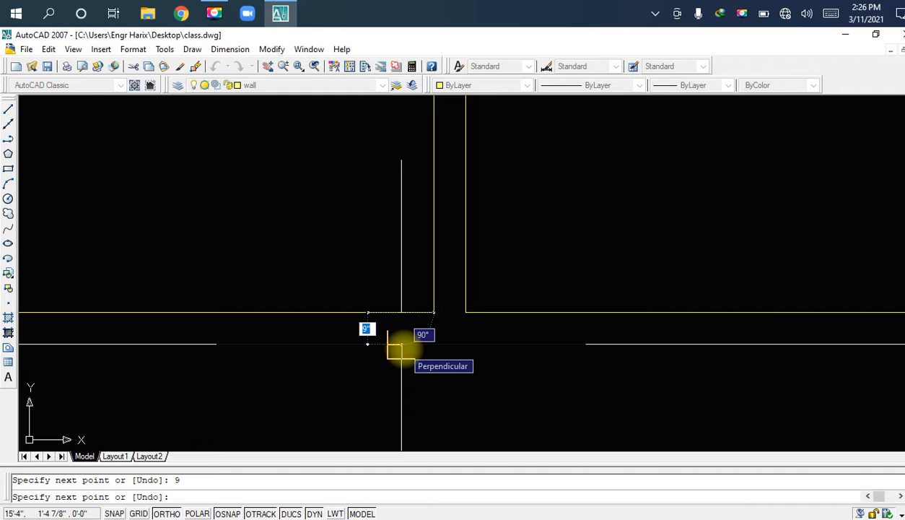
Step: Continue the line perpendicularly across the 9-inch wall to its outer face, marking the first door jamb
{"action": "scroll", "coordinate": [408, 347], "scroll_direction": "up", "scroll_amount": 5}
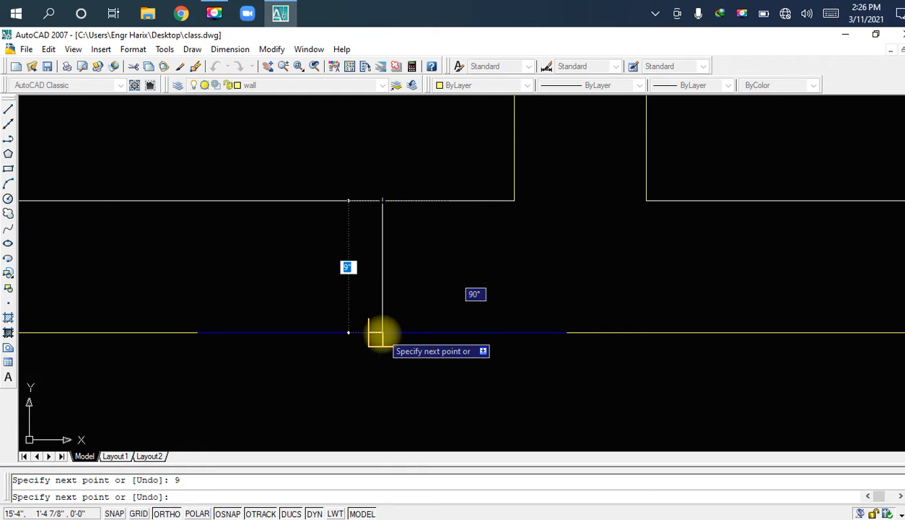
{"action": "left_click", "coordinate": [377, 333]}
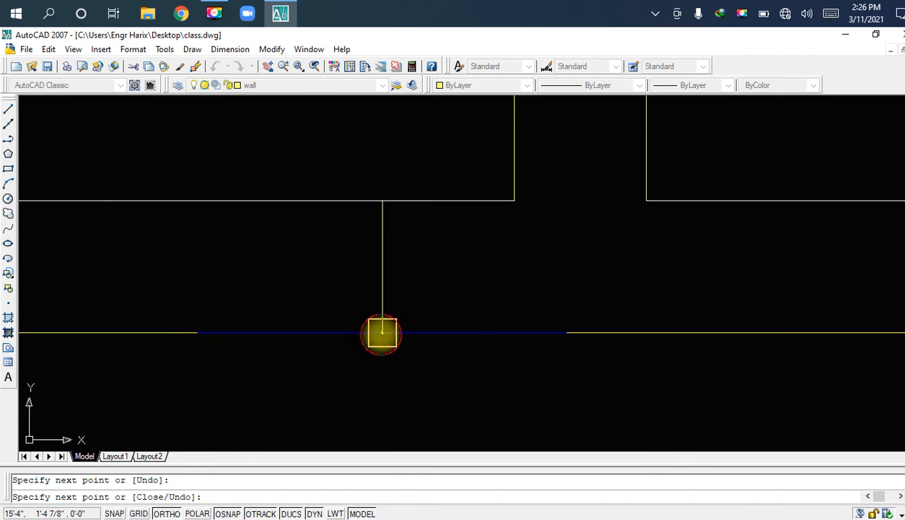
{"action": "key", "text": "Escape"}
Step: Offset the door jamb line 3.5' to the left to mark the other side of the opening
{"action": "scroll", "coordinate": [447, 250], "scroll_direction": "down", "scroll_amount": 1}
{"action": "middle_click_drag", "start_coordinate": [429, 260], "coordinate": [617, 266]}
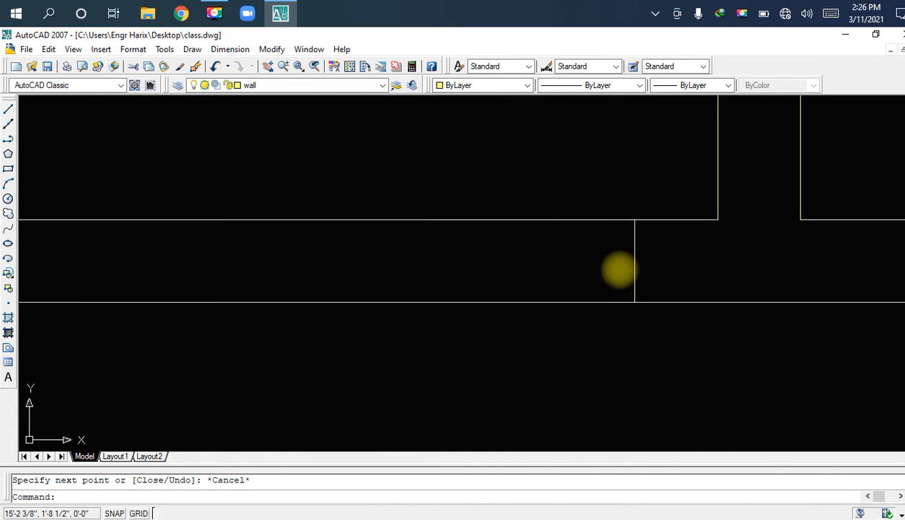
{"action": "type", "text": "o"}
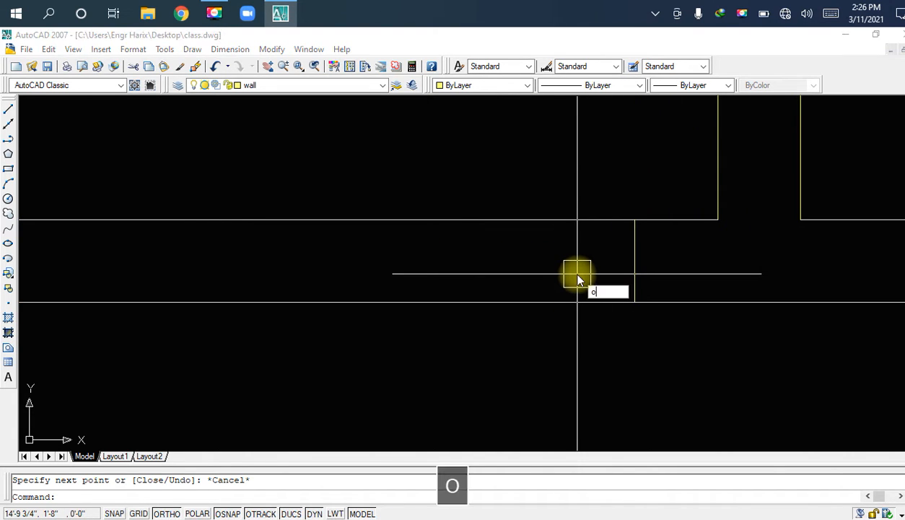
{"action": "key", "text": "space"}
{"action": "type", "text": "3.5"}
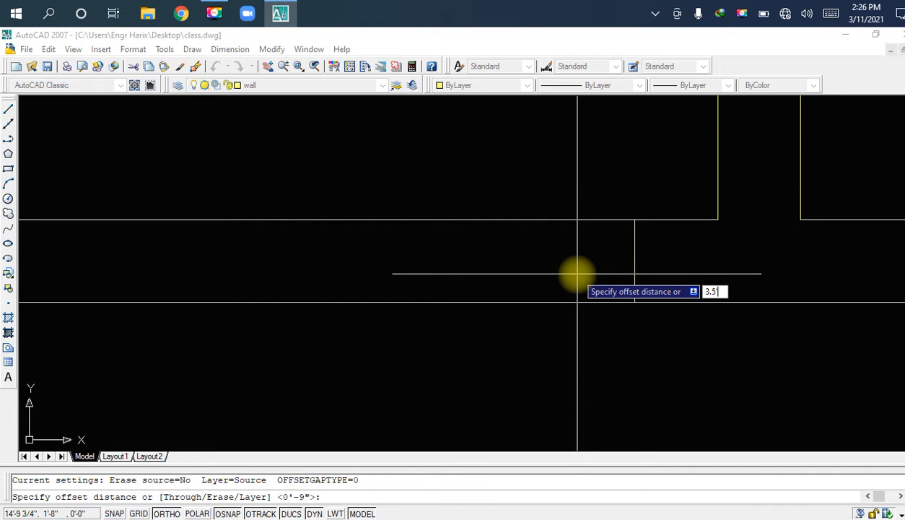
{"action": "key", "text": "Return"}
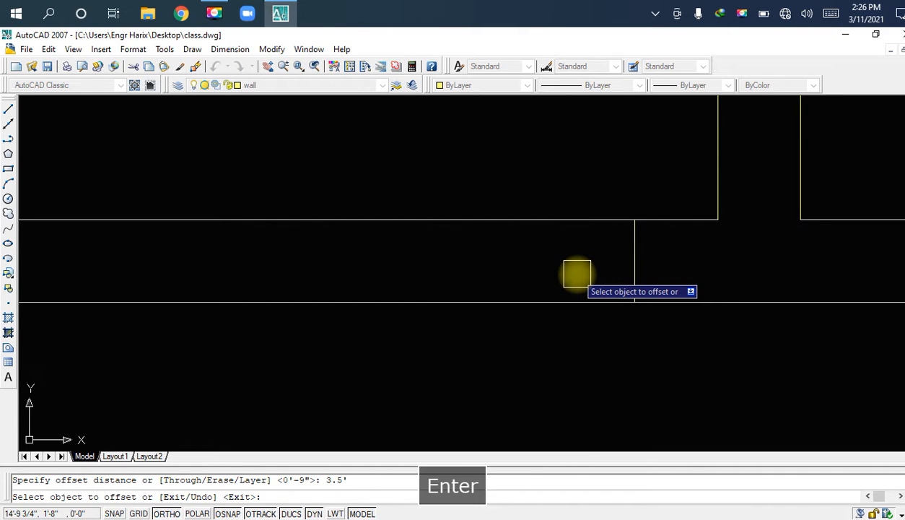
{"action": "left_click", "coordinate": [635, 261]}
{"action": "left_click", "coordinate": [557, 257]}
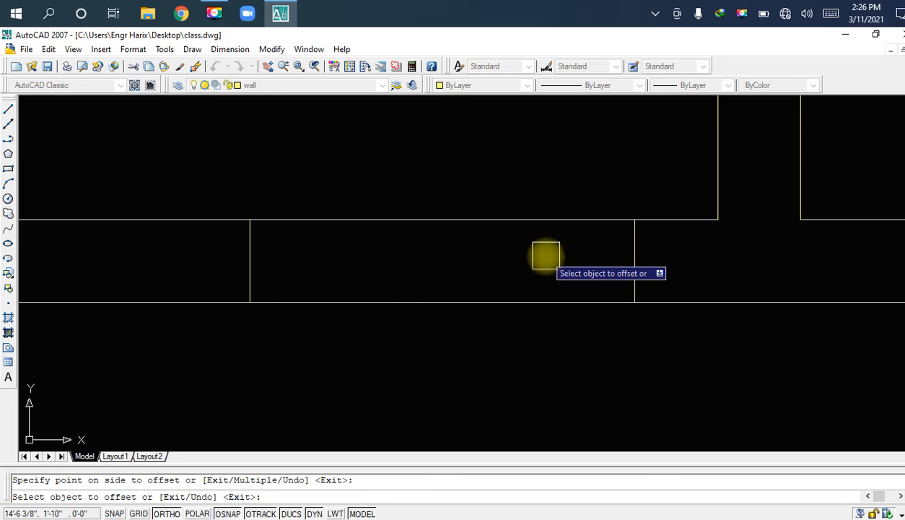
{"action": "key", "text": "Escape"}
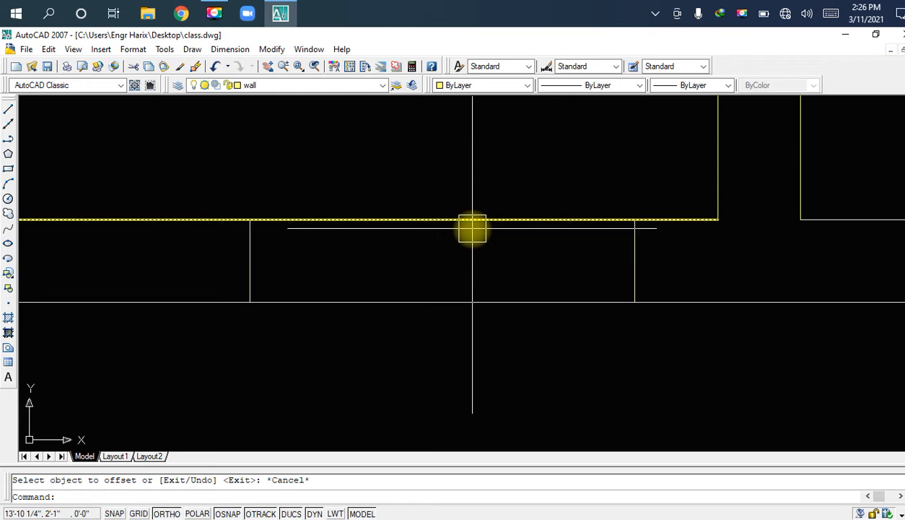
Step: Try deleting the room's inner lower wall line between the door jambs, and undo the deletions
{"action": "left_click", "coordinate": [472, 228]}
{"action": "key", "text": "Delete"}
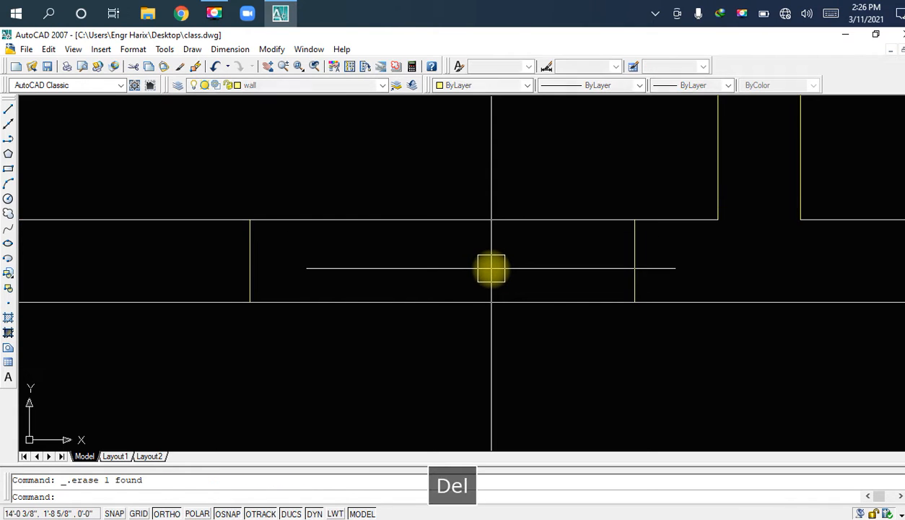
{"action": "left_click", "coordinate": [487, 228]}
{"action": "key", "text": "Delete"}
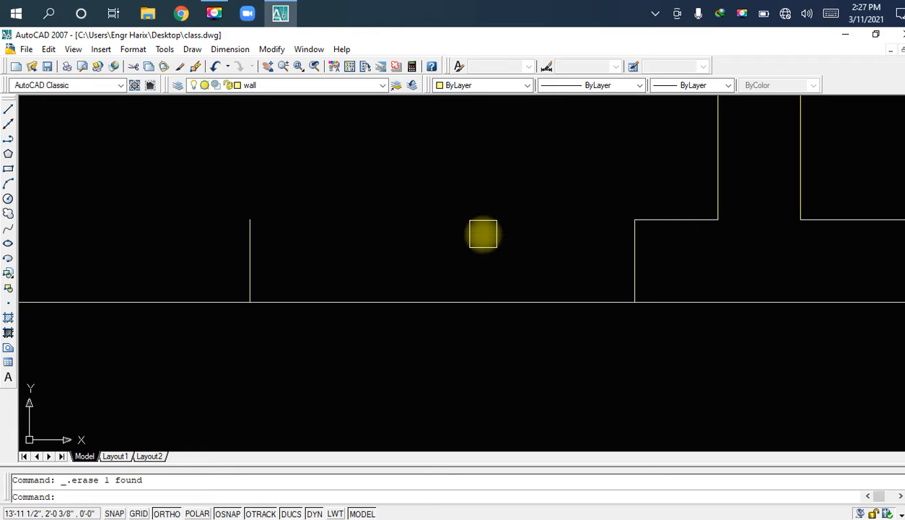
{"action": "key", "text": "ctrl+z"}
{"action": "key", "text": "ctrl+z"}
{"action": "key", "text": "ctrl+z"}
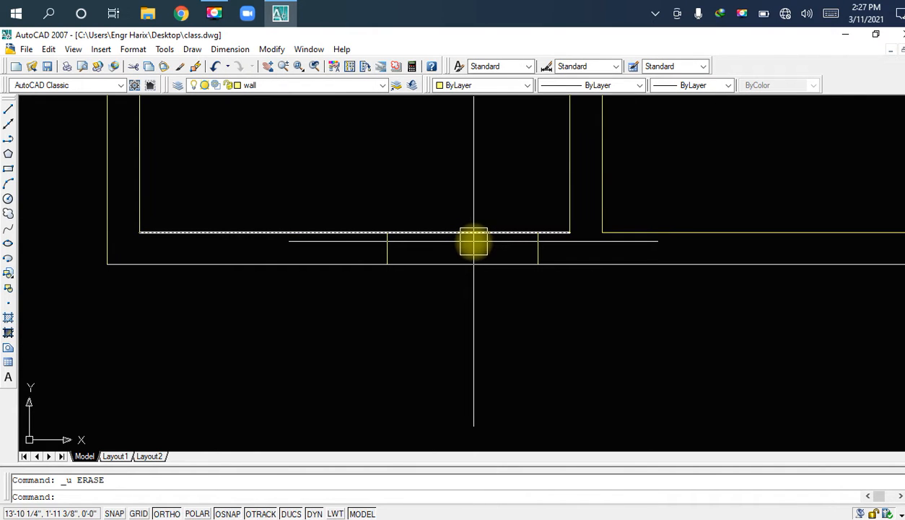
Step: Trim the inner and outer wall lines between the two jambs to open the doorway
{"action": "scroll", "coordinate": [473, 242], "scroll_direction": "up", "scroll_amount": 2}
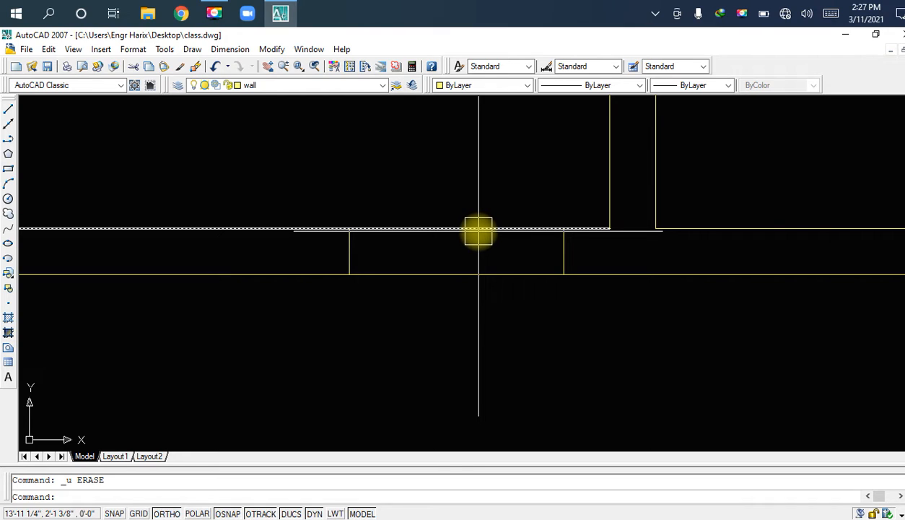
{"action": "type", "text": "tr"}
{"action": "key", "text": "space"}
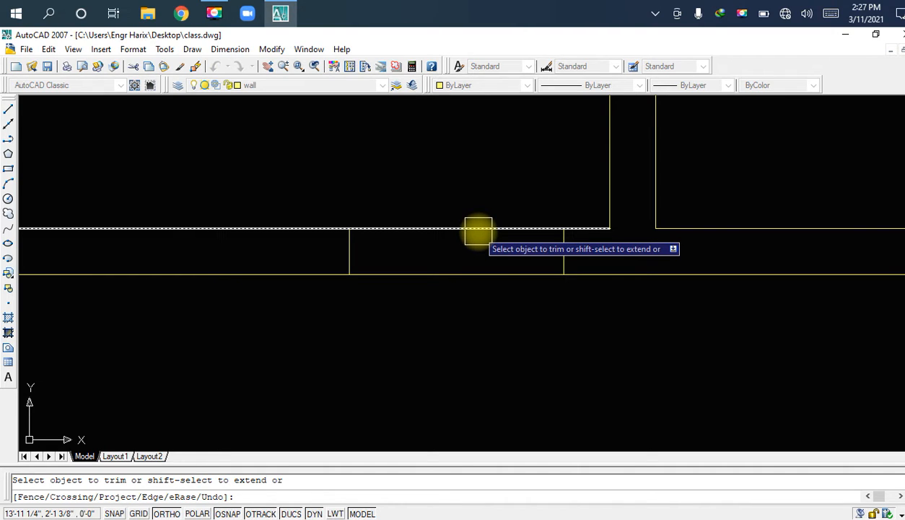
{"action": "left_click", "coordinate": [477, 230]}
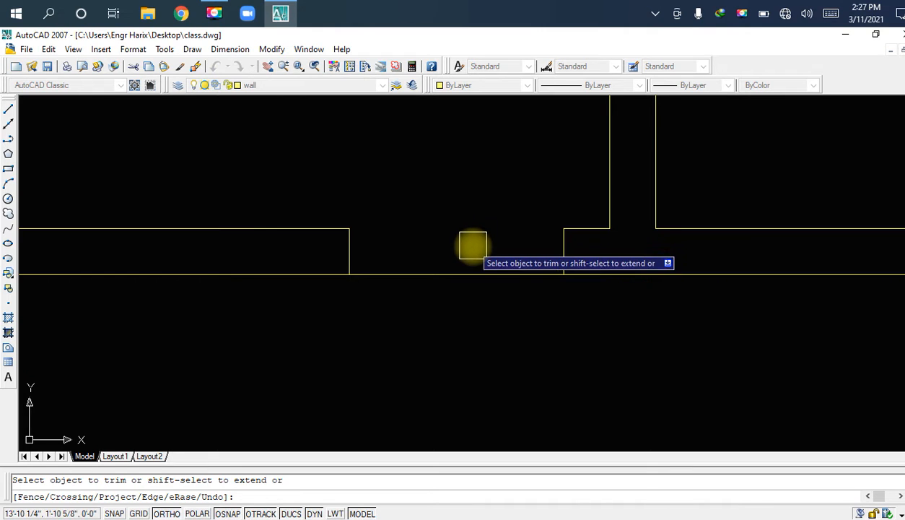
{"action": "left_click", "coordinate": [470, 271]}
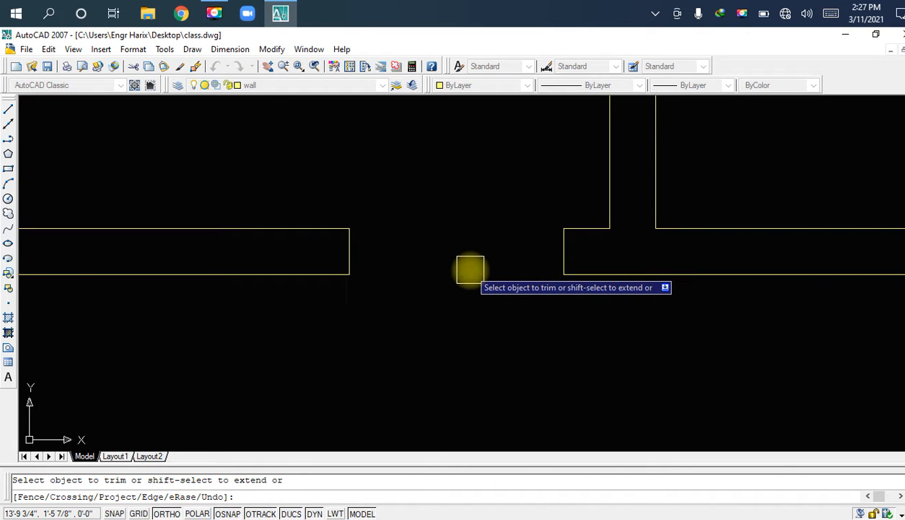
{"action": "scroll", "coordinate": [460, 238], "scroll_direction": "down", "scroll_amount": 4}
{"action": "middle_click_drag", "start_coordinate": [461, 239], "coordinate": [469, 297]}
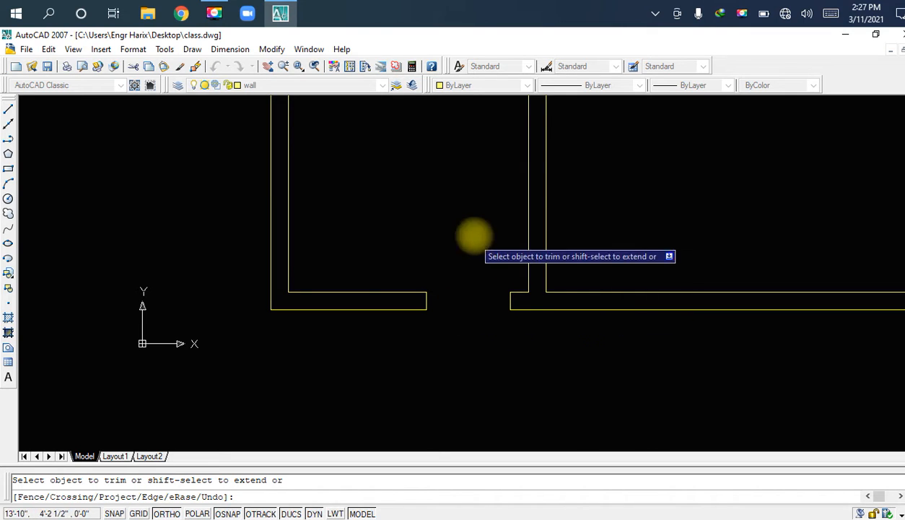
{"action": "scroll", "coordinate": [483, 303], "scroll_direction": "up", "scroll_amount": 2}
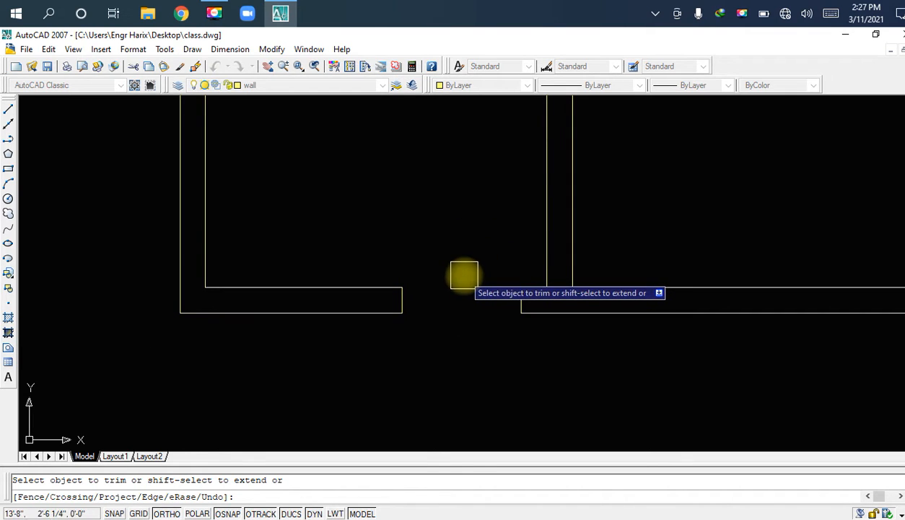
{"action": "key", "text": "Escape"}
Step: Check the length of the inner wall line remaining to the left of the door opening
{"action": "left_click", "coordinate": [393, 282]}
{"action": "left_click", "coordinate": [402, 286]}
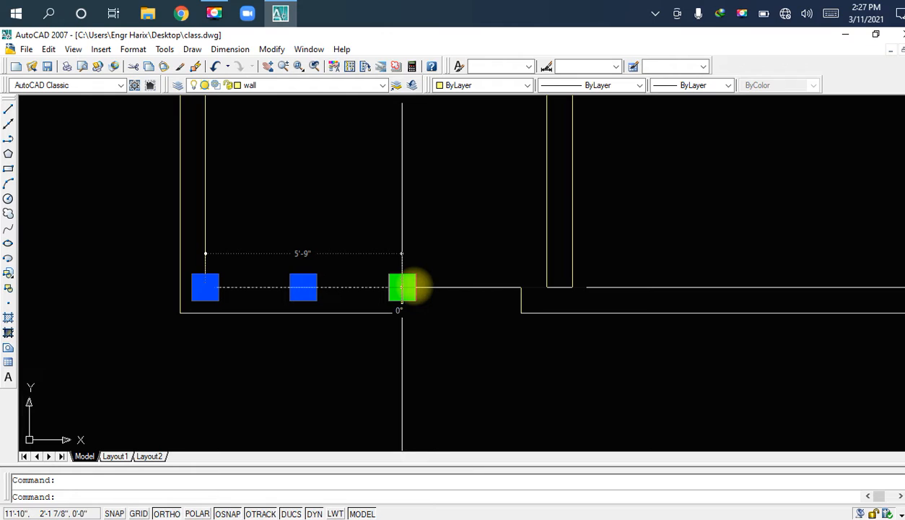
{"action": "key", "text": "Escape"}
Step: Draw a 9-inch vertical line across the lower wall from the midpoint of the inner line left of the doorway
{"action": "scroll", "coordinate": [303, 292], "scroll_direction": "up", "scroll_amount": 3}
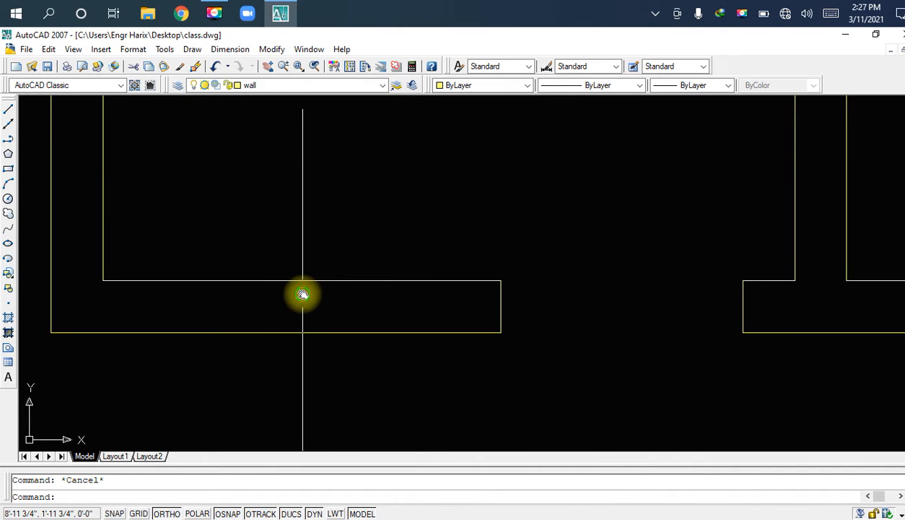
{"action": "middle_click_drag", "start_coordinate": [302, 294], "coordinate": [355, 267]}
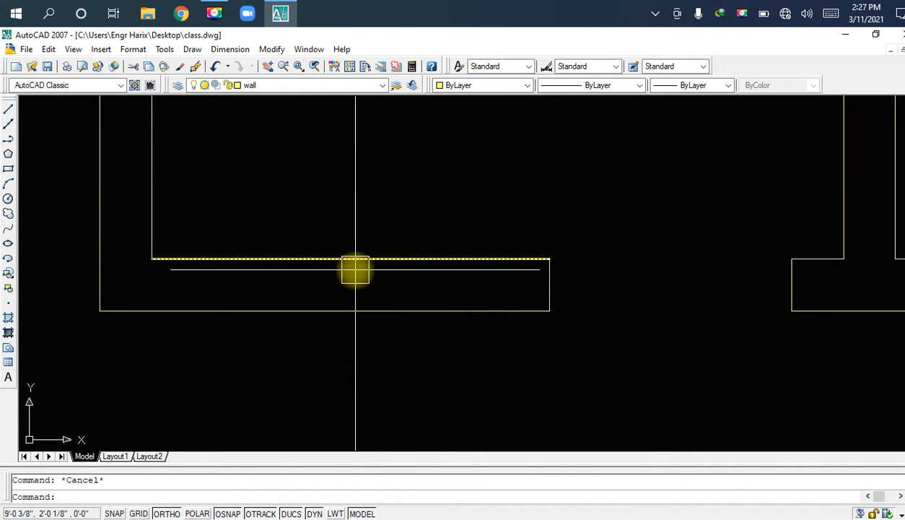
{"action": "type", "text": "l"}
{"action": "key", "text": "space"}
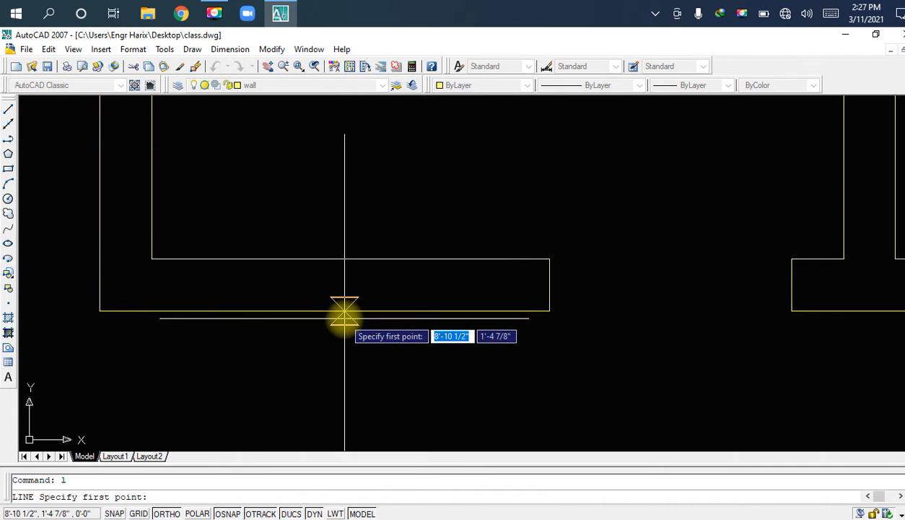
{"action": "left_click", "coordinate": [351, 259]}
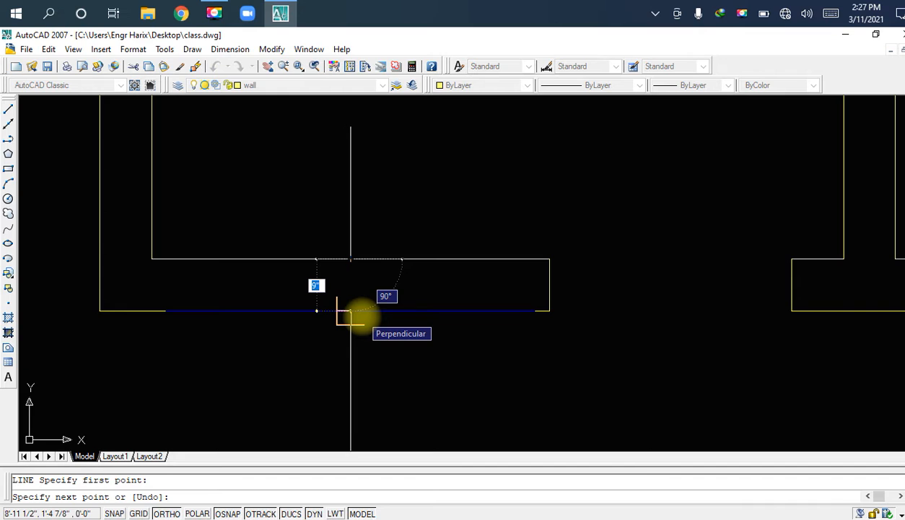
{"action": "left_click", "coordinate": [350, 311]}
{"action": "key", "text": "Escape"}
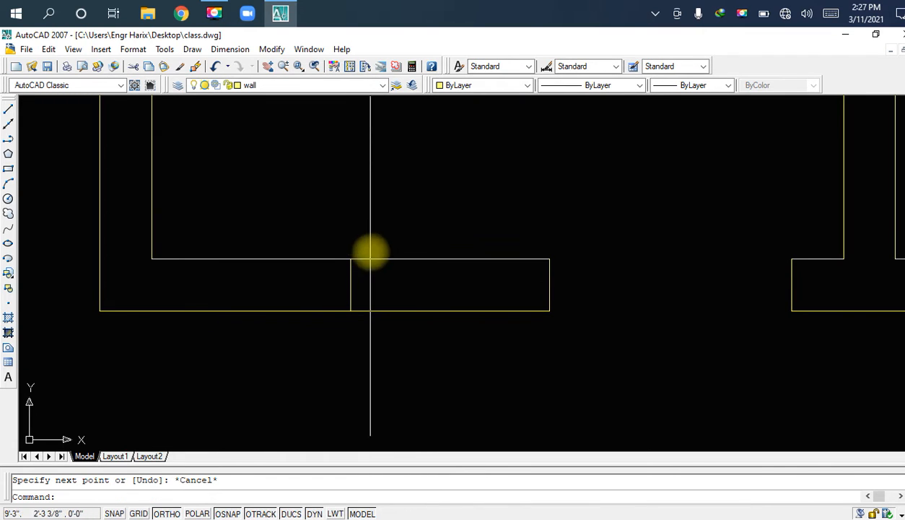
Step: Inspect the inner and outer wall lines left of the doorway to compare their midpoints with the new line
{"action": "left_click", "coordinate": [368, 258]}
{"action": "key", "text": "Escape"}
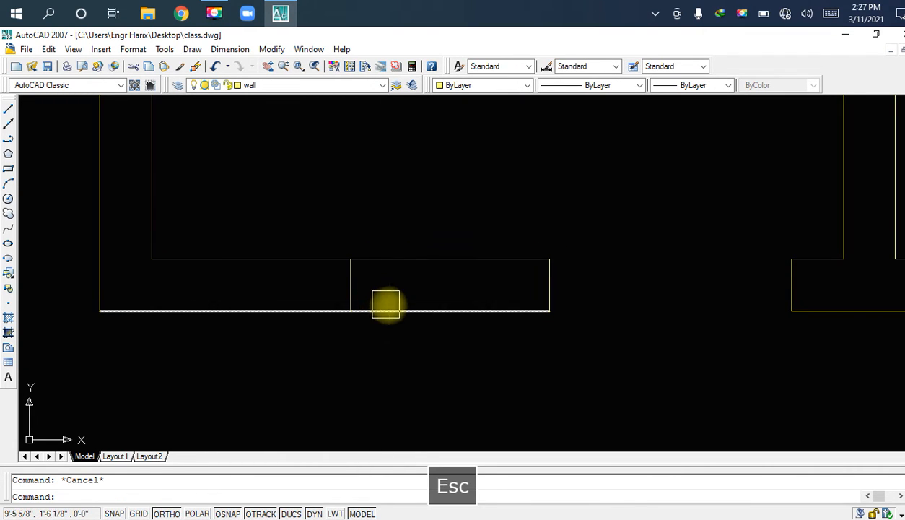
{"action": "left_click", "coordinate": [368, 309]}
{"action": "key", "text": "Escape"}
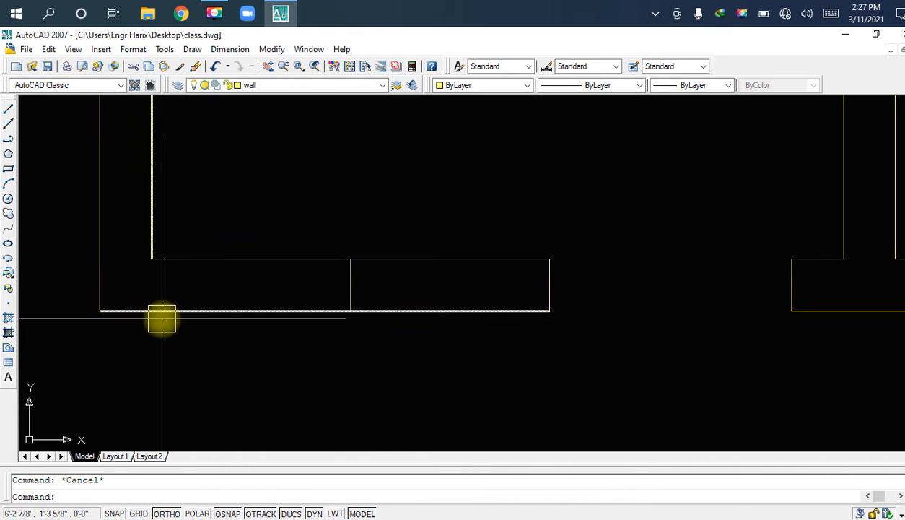
{"action": "left_click", "coordinate": [294, 267]}
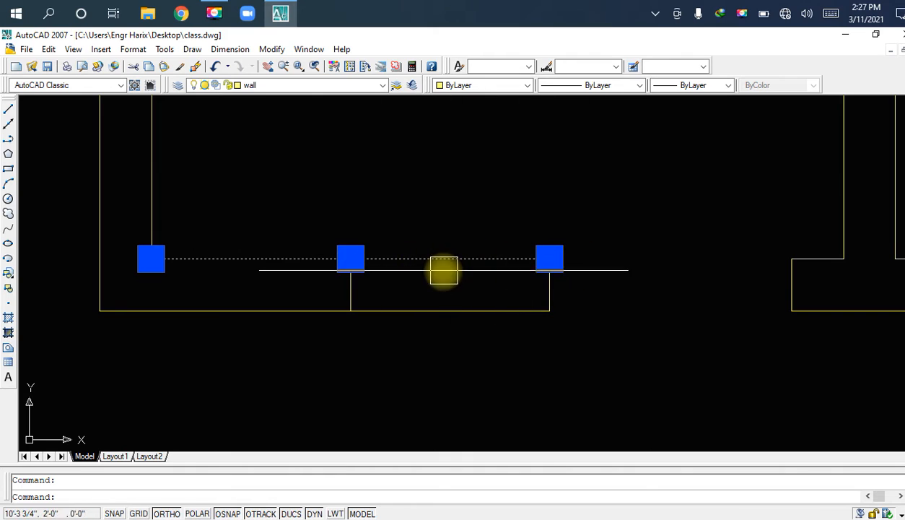
{"action": "key", "text": "Escape"}
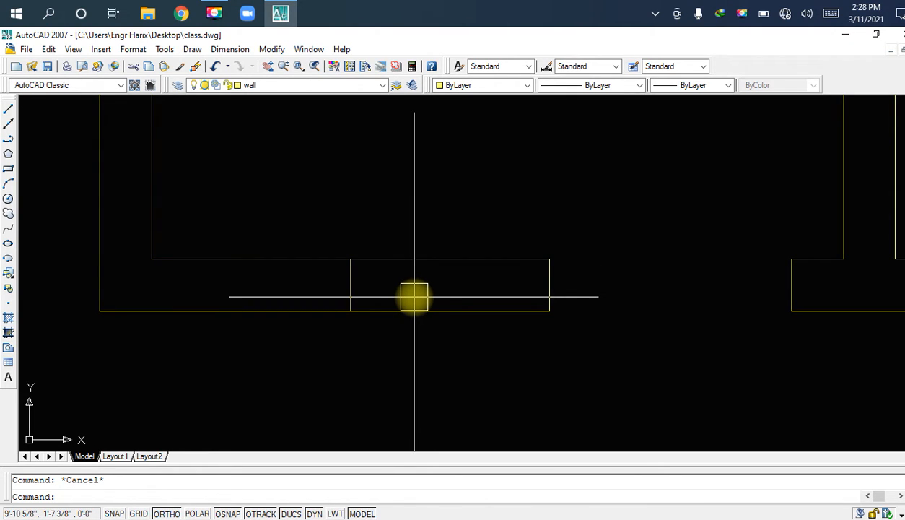
Step: Offset the vertical line left of the doorway 2' to both sides and erase the original line
{"action": "type", "text": "o"}
{"action": "key", "text": "space"}
{"action": "type", "text": "2"}
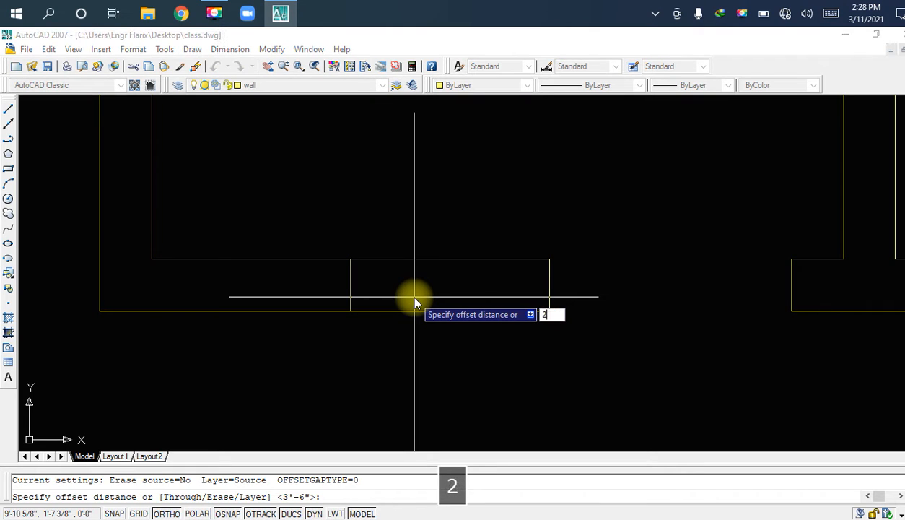
{"action": "type", "text": "'"}
{"action": "key", "text": "Return"}
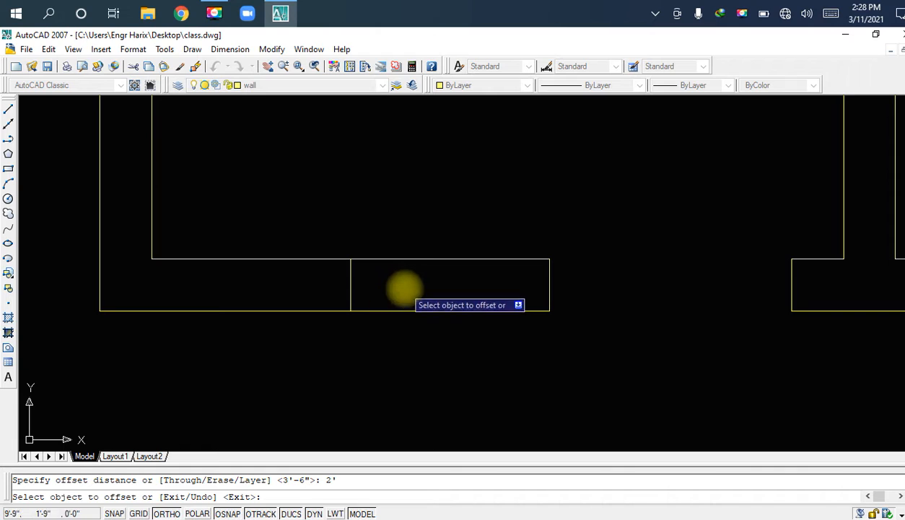
{"action": "left_click", "coordinate": [350, 283]}
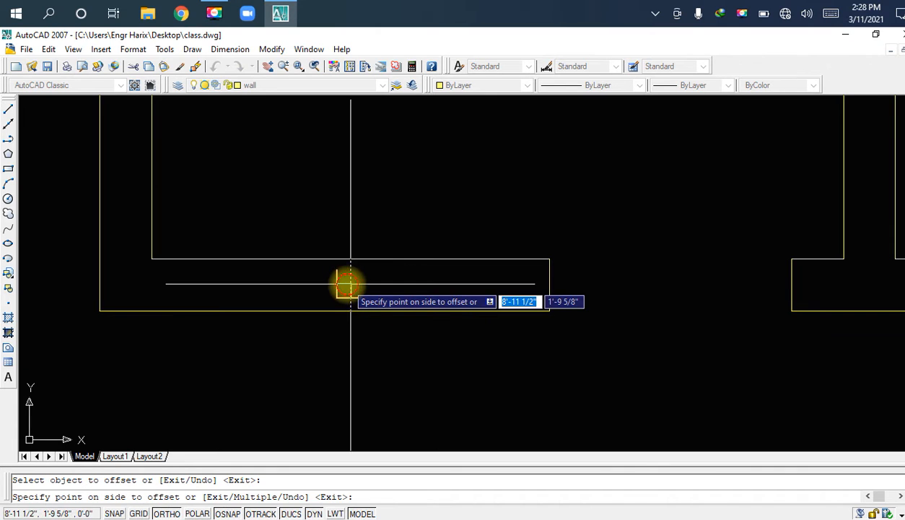
{"action": "left_click", "coordinate": [469, 284]}
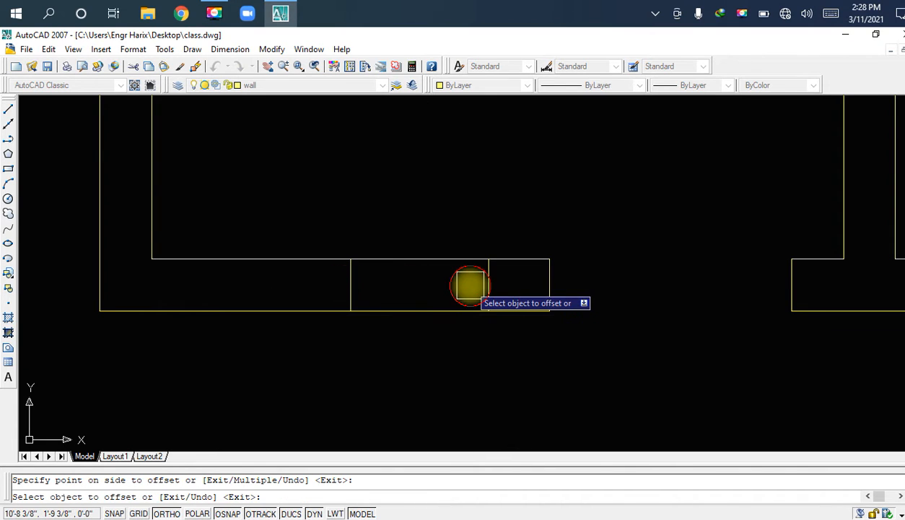
{"action": "left_click", "coordinate": [351, 288]}
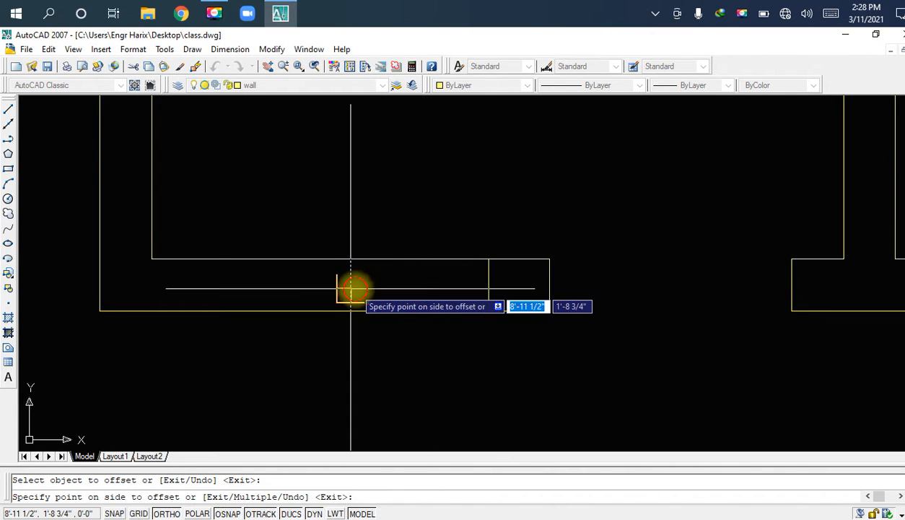
{"action": "left_click", "coordinate": [243, 276]}
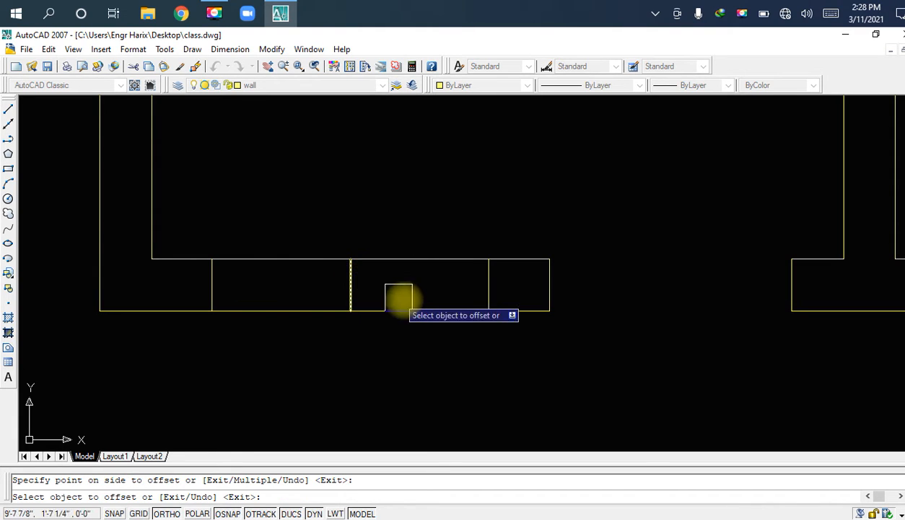
{"action": "key", "text": "Escape"}
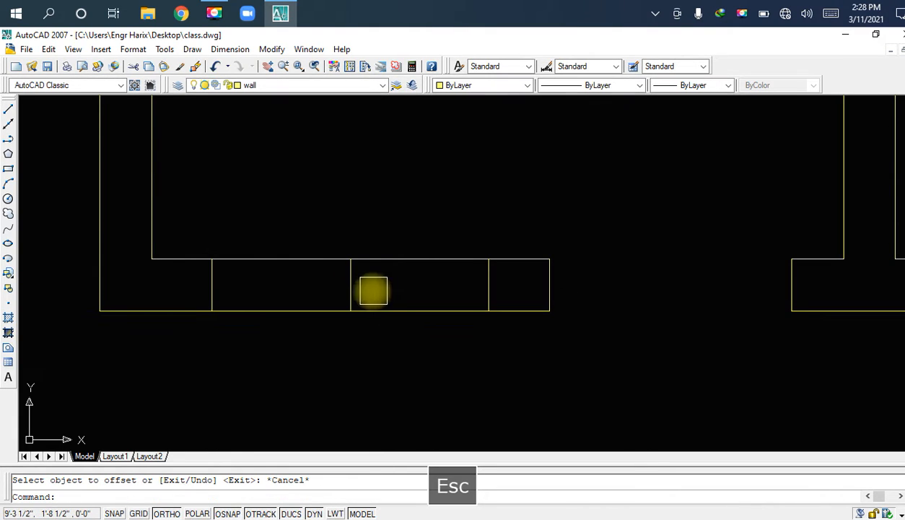
{"action": "key", "text": "Delete"}
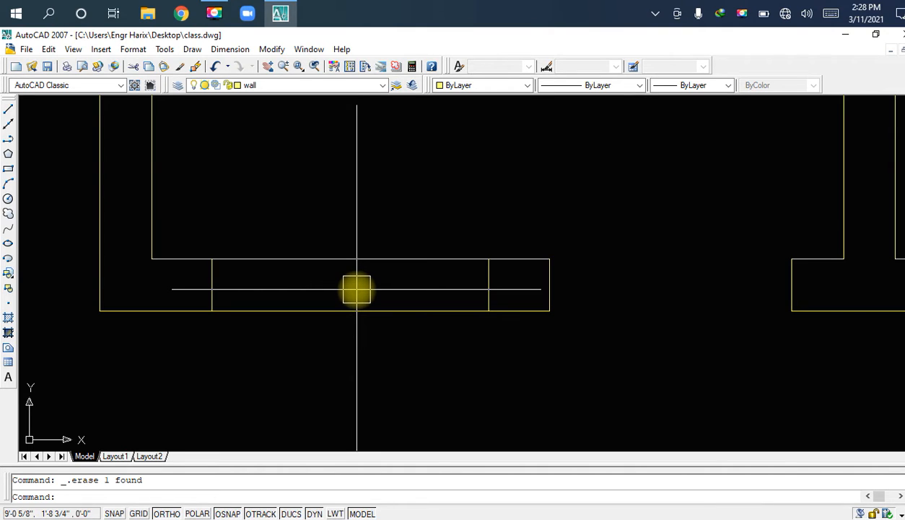
Step: Trim the inner and outer wall lines between the two offset lines to open the window, and save the drawing
{"action": "type", "text": "tr"}
{"action": "key", "text": "space"}
{"action": "key", "text": "space"}
{"action": "left_click", "coordinate": [383, 261]}
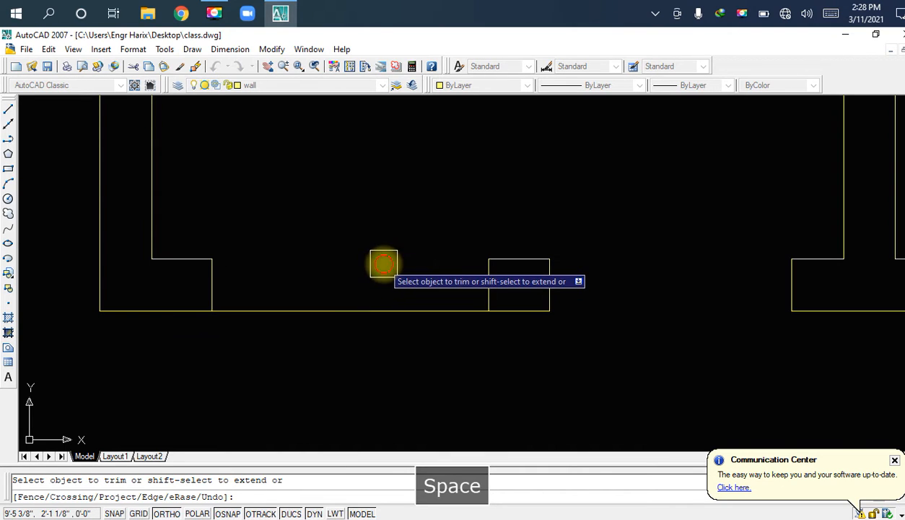
{"action": "left_click", "coordinate": [388, 310]}
{"action": "key", "text": "Escape"}
{"action": "key", "text": "ctrl+s"}
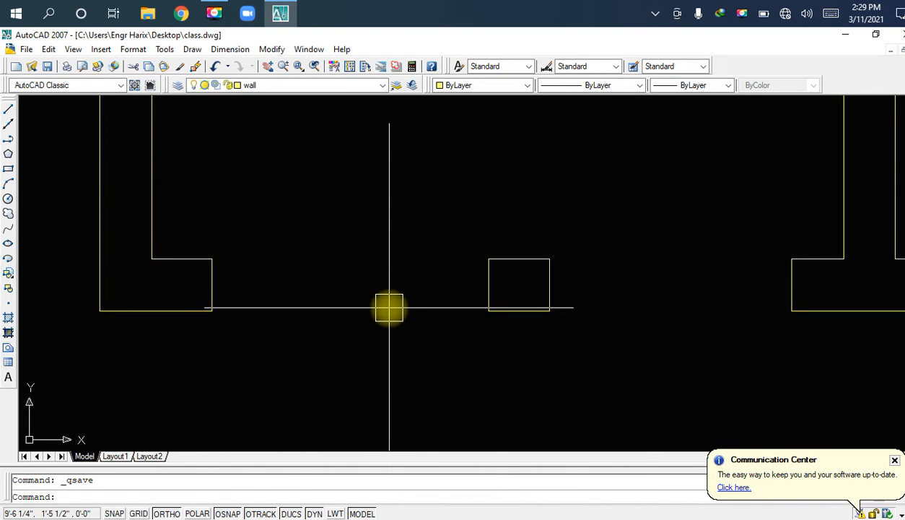
{"action": "left_click", "coordinate": [892, 459]}
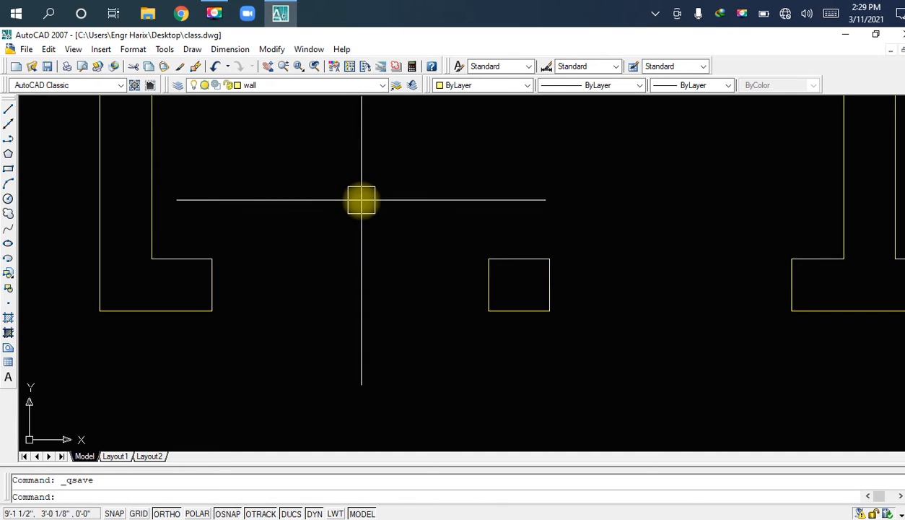
Step: Make the window layer current
{"action": "middle_click_drag", "start_coordinate": [404, 261], "coordinate": [354, 271]}
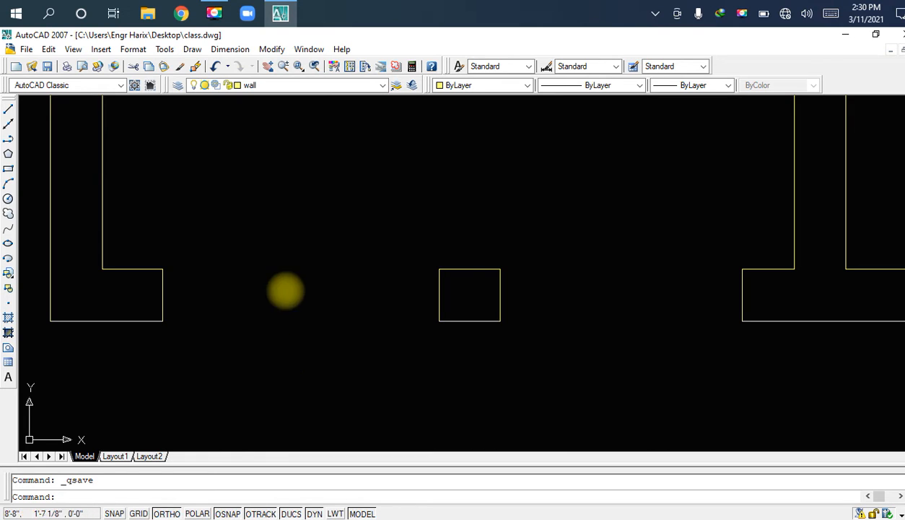
{"action": "left_click", "coordinate": [323, 85]}
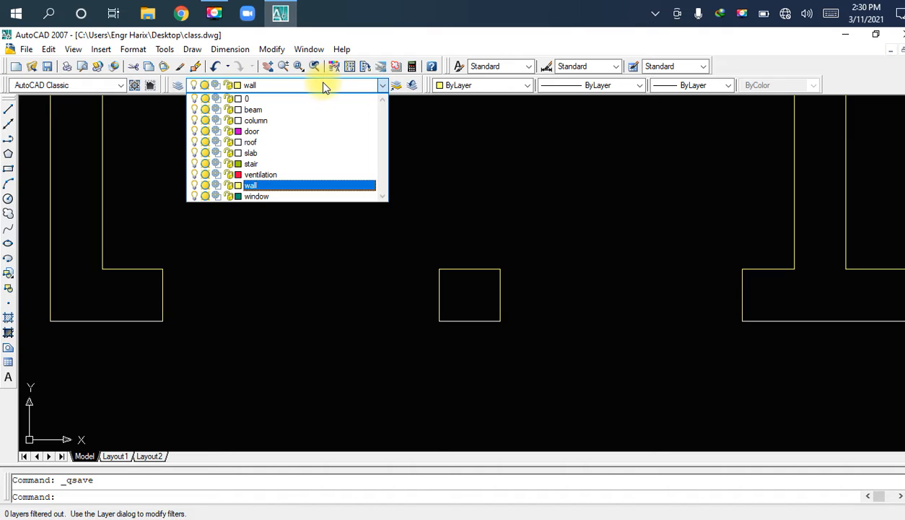
{"action": "left_click", "coordinate": [283, 195]}
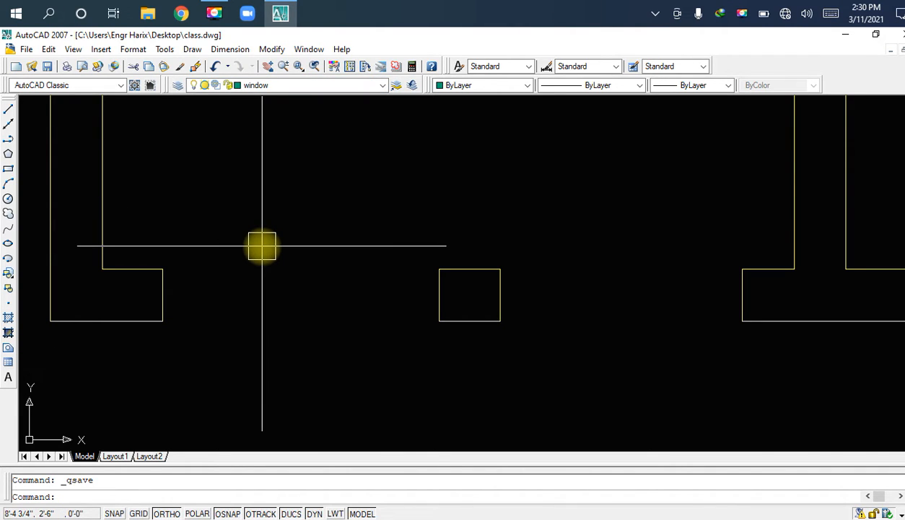
Step: Draw two horizontal lines across the window opening, joining the jamb endpoints along the outer and inner wall faces
{"action": "type", "text": "l"}
{"action": "key", "text": "space"}
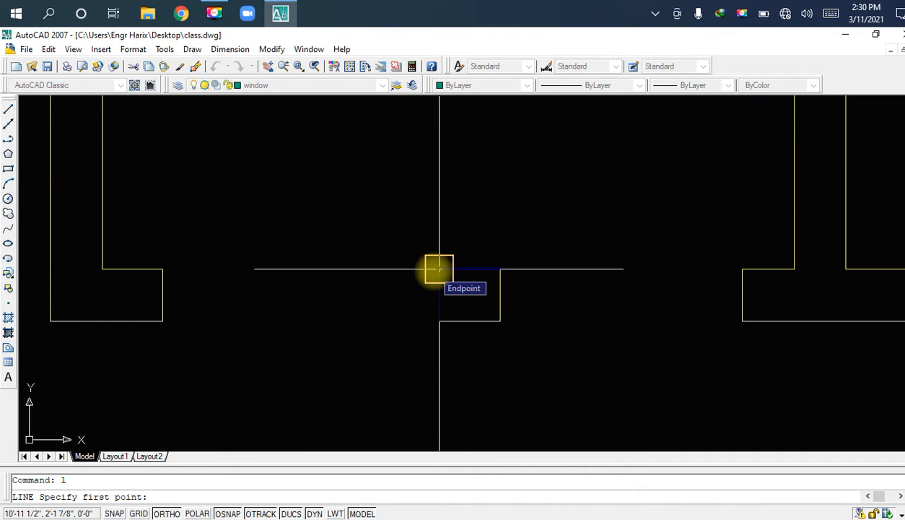
{"action": "key", "text": "F9"}
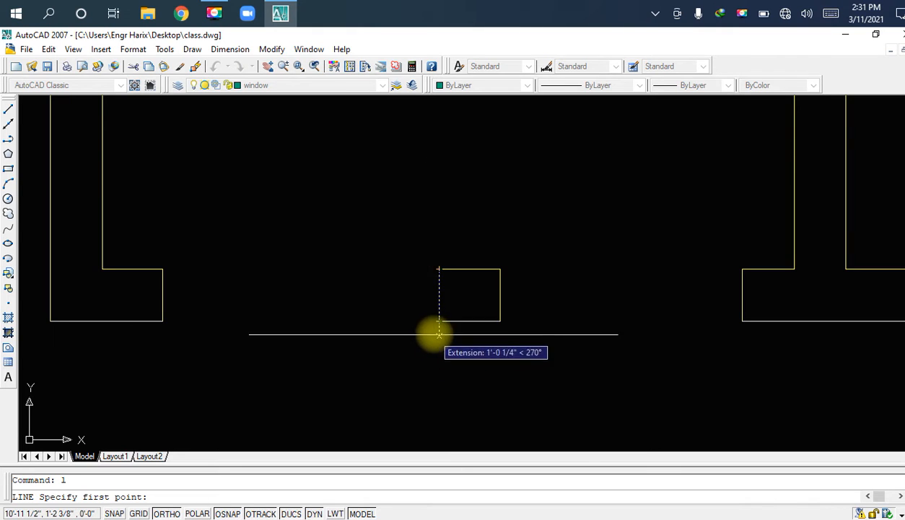
{"action": "left_click", "coordinate": [439, 321]}
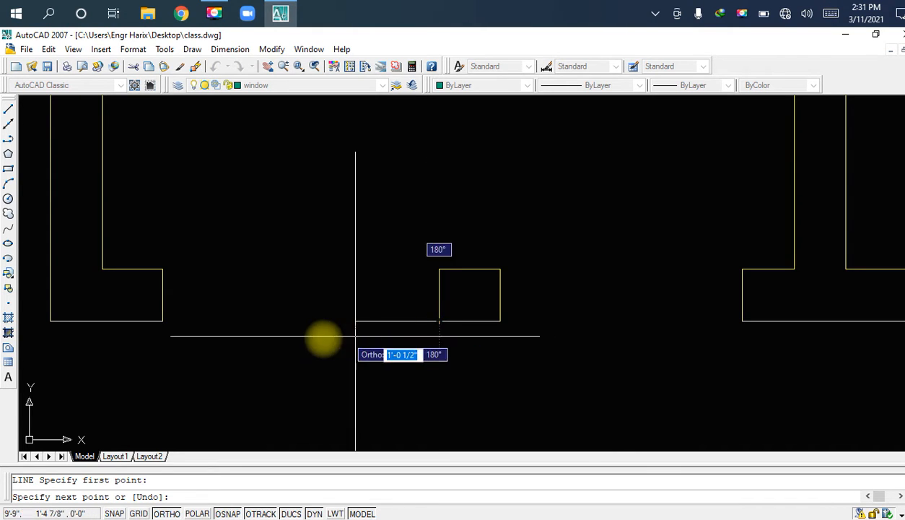
{"action": "left_click", "coordinate": [162, 320]}
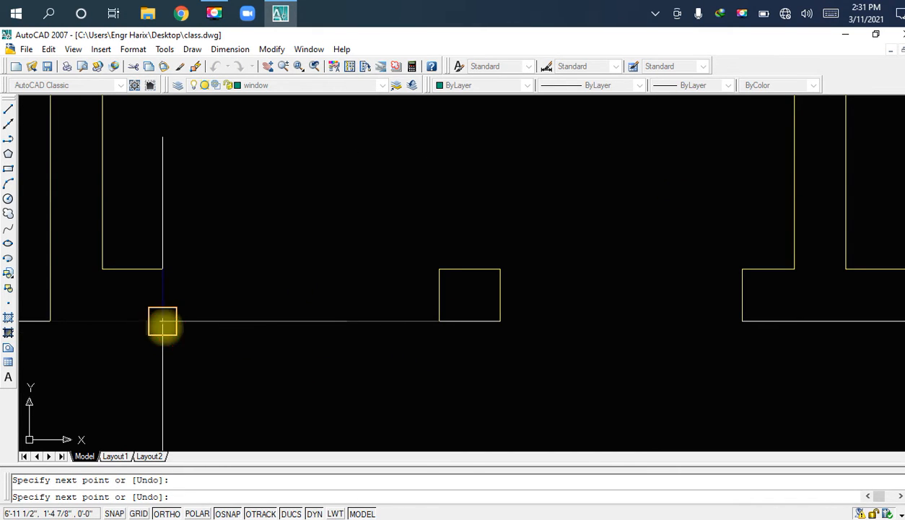
{"action": "key", "text": "Escape"}
{"action": "key", "text": "space"}
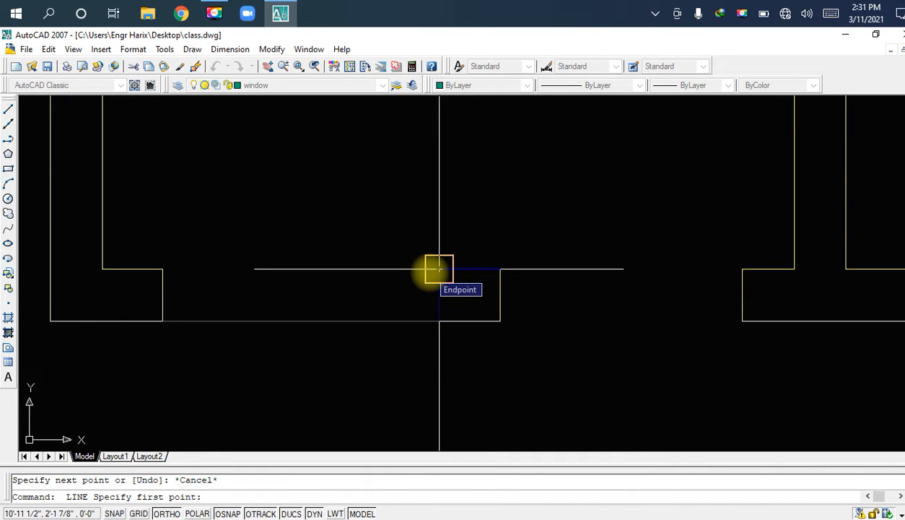
{"action": "left_click", "coordinate": [440, 268]}
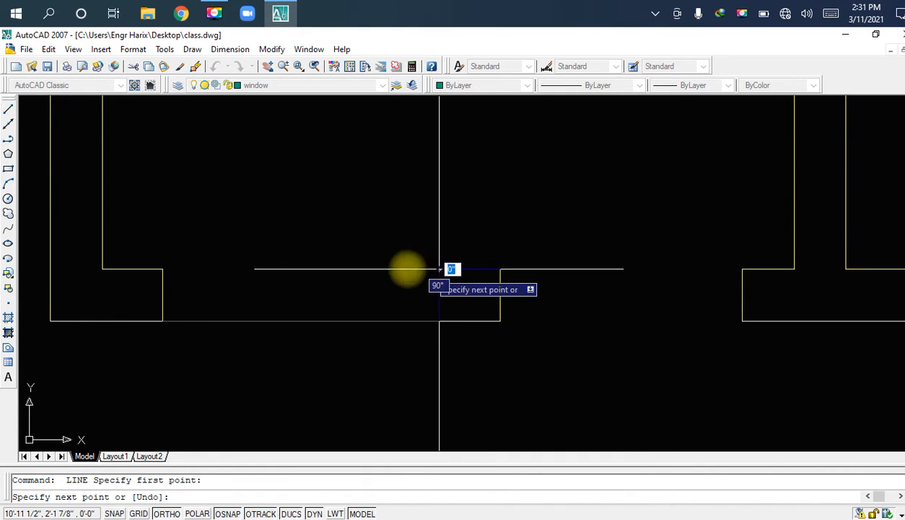
{"action": "left_click", "coordinate": [162, 268]}
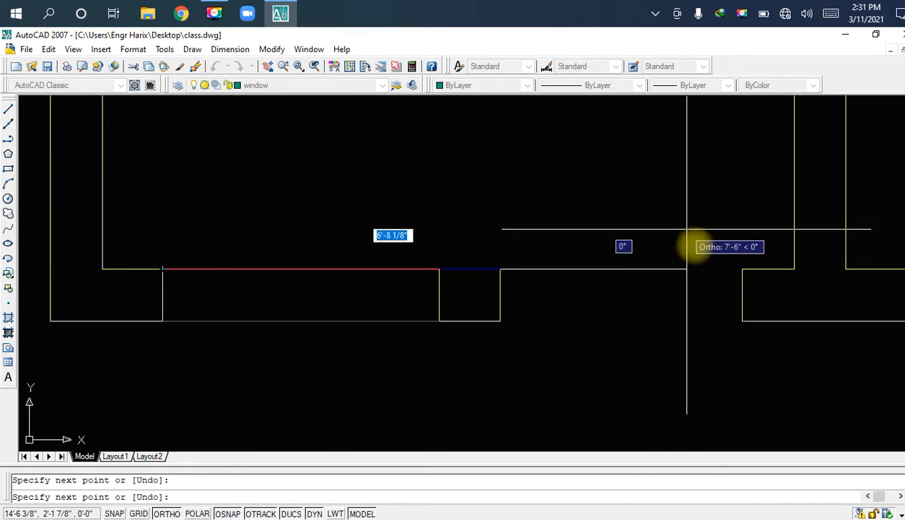
{"action": "key", "text": "Escape"}
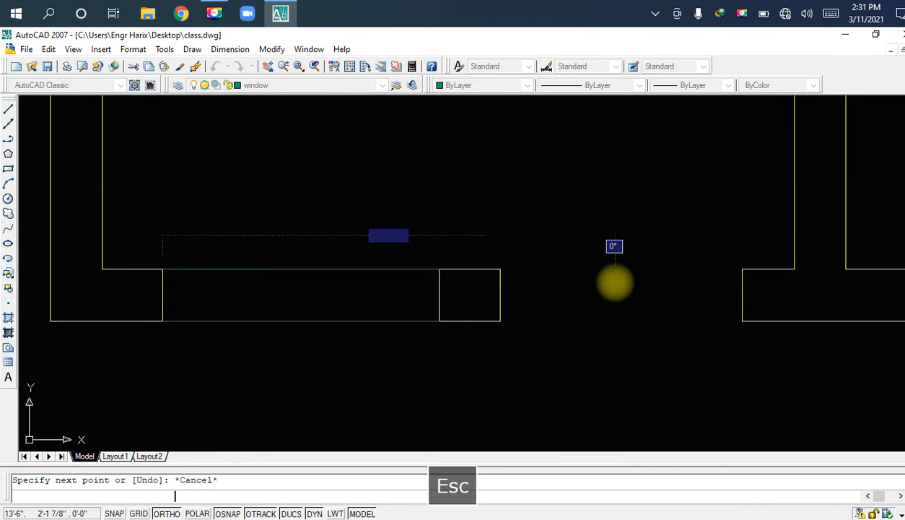
Step: Draw a horizontal line between the midpoints of the two window jambs and save the drawing
{"action": "key", "text": "space"}
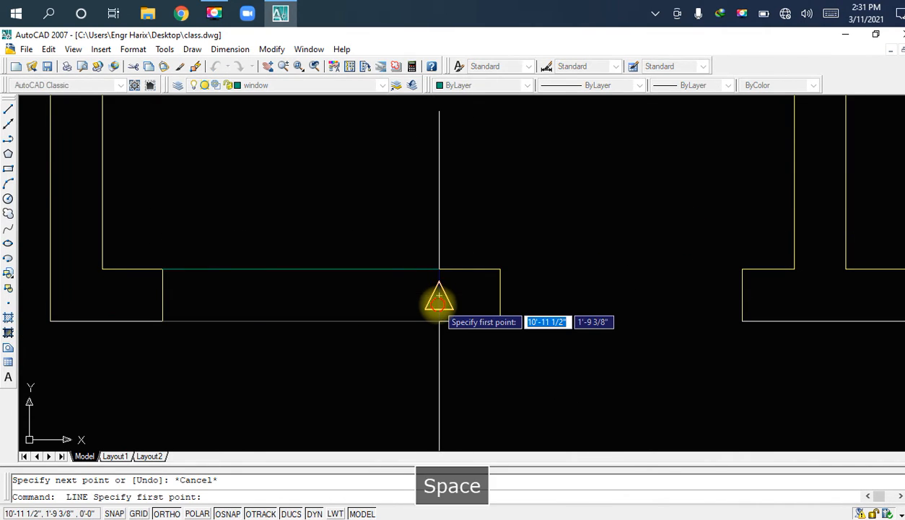
{"action": "left_click", "coordinate": [438, 299]}
{"action": "left_click", "coordinate": [163, 296]}
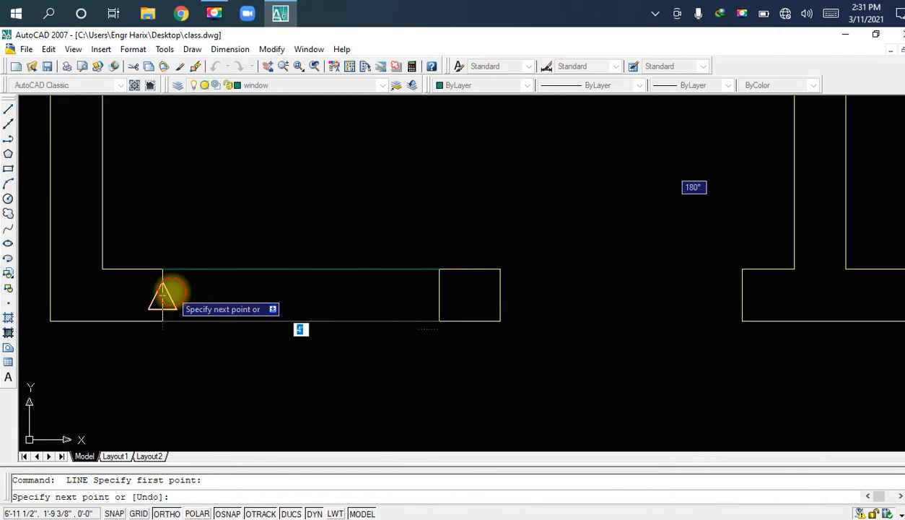
{"action": "key", "text": "Escape"}
{"action": "left_click", "coordinate": [326, 289]}
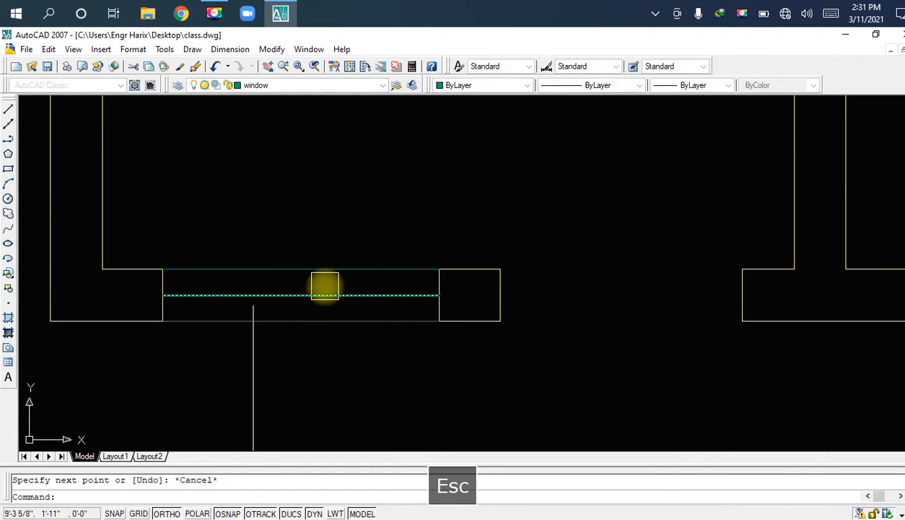
{"action": "key", "text": "ctrl+s"}
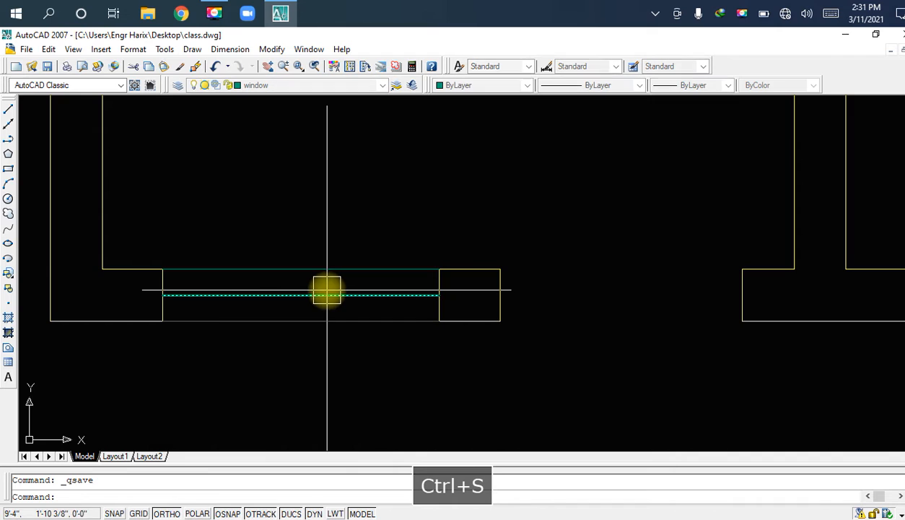
Step: Offset the window's horizontal centre line a short distance towards both the inner and outer wall faces
{"action": "scroll", "coordinate": [316, 298], "scroll_direction": "up", "scroll_amount": 2}
{"action": "middle_click_drag", "start_coordinate": [315, 298], "coordinate": [508, 299]}
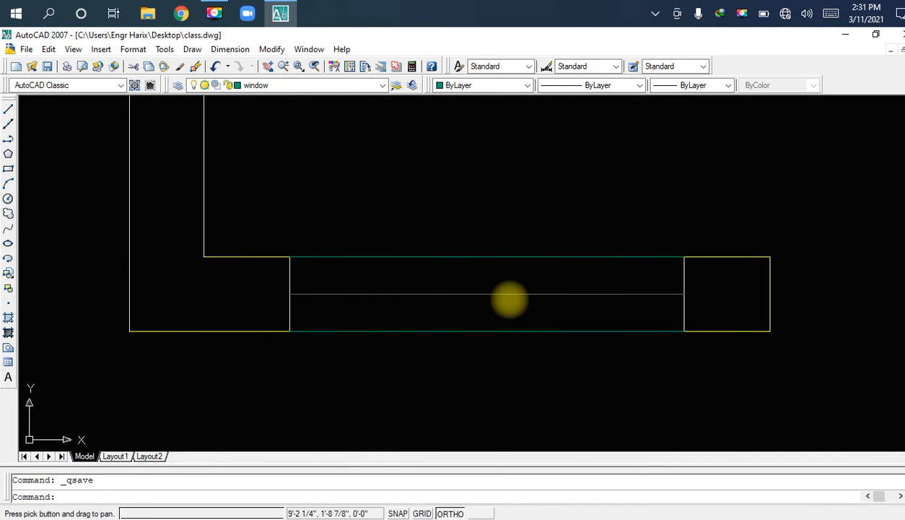
{"action": "scroll", "coordinate": [438, 277], "scroll_direction": "down", "scroll_amount": 2}
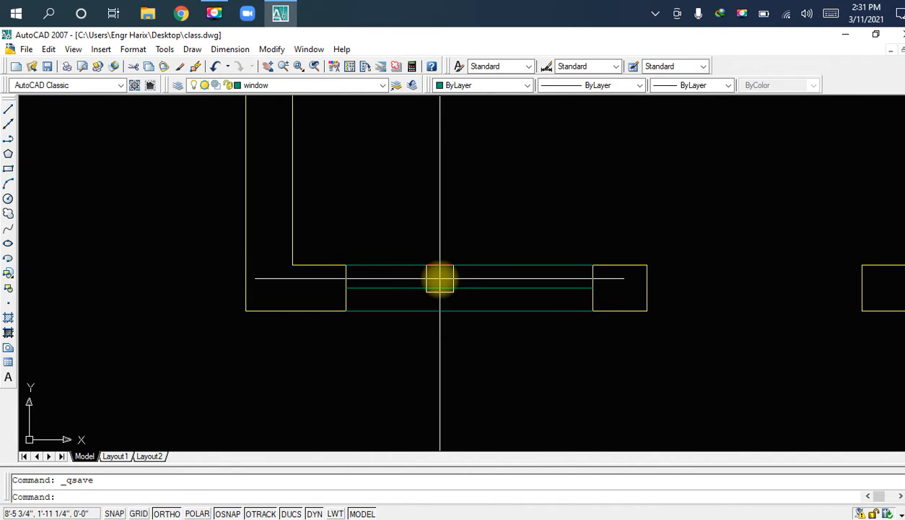
{"action": "middle_click_drag", "start_coordinate": [497, 270], "coordinate": [477, 295]}
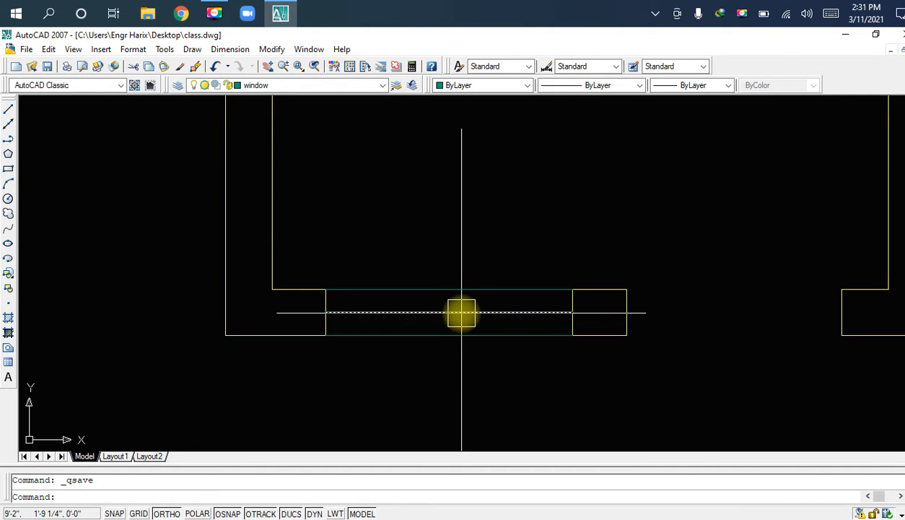
{"action": "scroll", "coordinate": [459, 314], "scroll_direction": "up", "scroll_amount": 2}
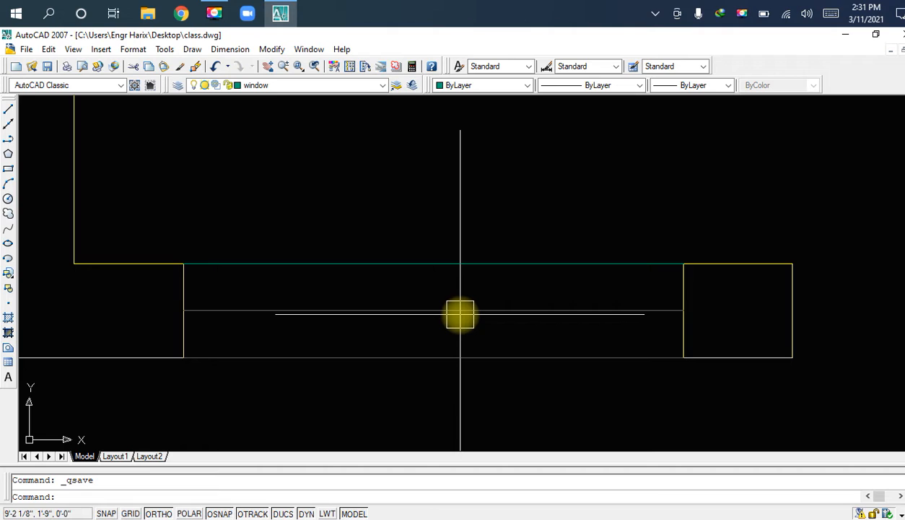
{"action": "type", "text": "o"}
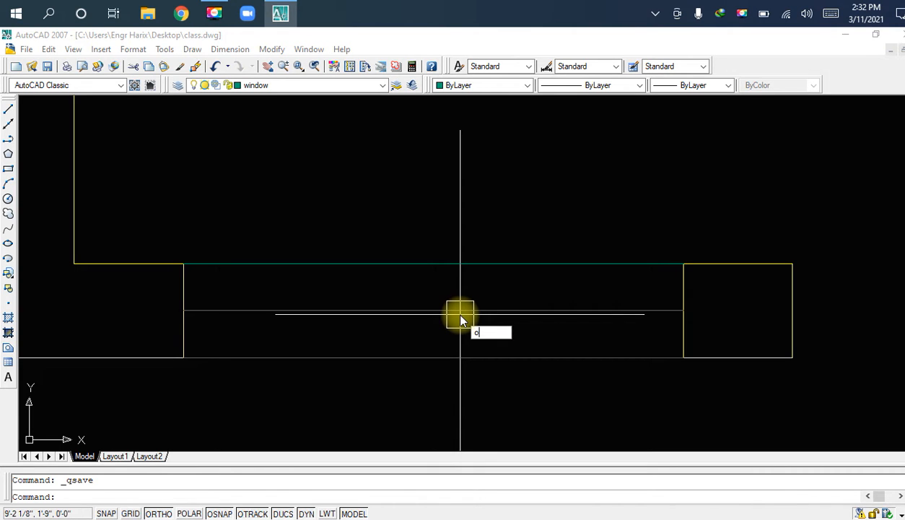
{"action": "key", "text": "space"}
{"action": "key", "text": "space"}
{"action": "left_click", "coordinate": [497, 313]}
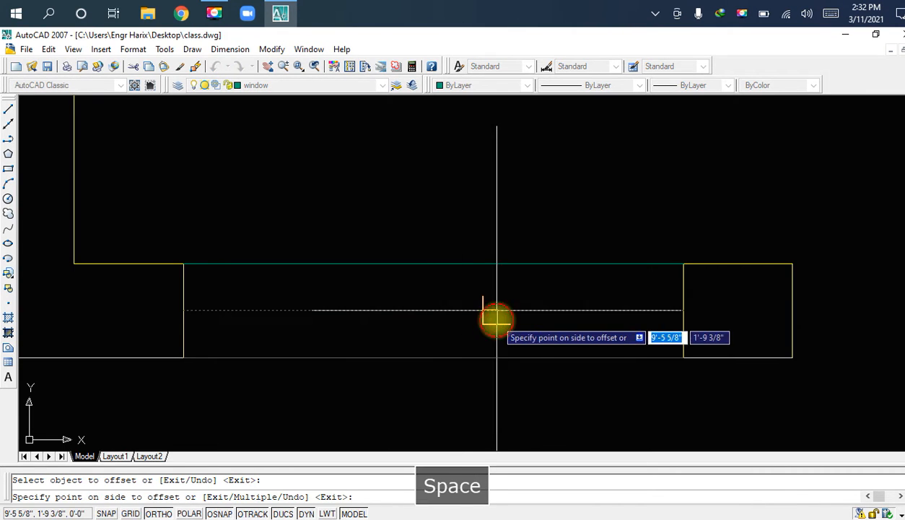
{"action": "left_click", "coordinate": [514, 299]}
{"action": "scroll", "coordinate": [517, 293], "scroll_direction": "up", "scroll_amount": 1}
{"action": "left_click", "coordinate": [505, 315]}
{"action": "left_click", "coordinate": [497, 350]}
{"action": "key", "text": "Escape"}
Step: Erase the window's original centre line between the two offset lines
{"action": "left_click", "coordinate": [507, 320]}
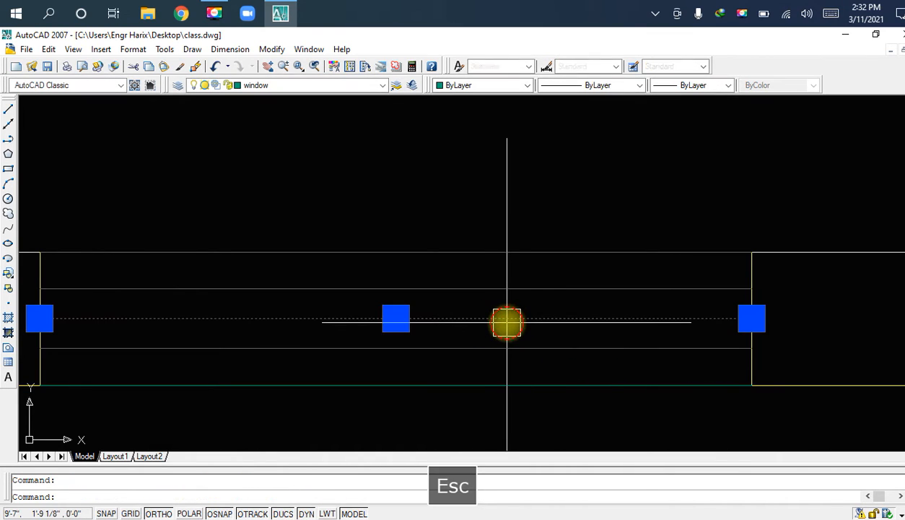
{"action": "key", "text": "Delete"}
{"action": "scroll", "coordinate": [511, 322], "scroll_direction": "down", "scroll_amount": 2}
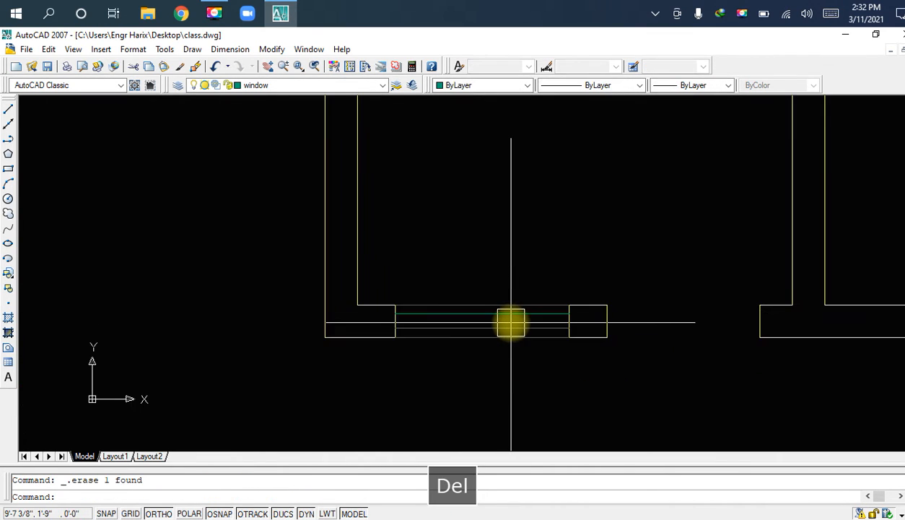
{"action": "scroll", "coordinate": [529, 335], "scroll_direction": "up", "scroll_amount": 2}
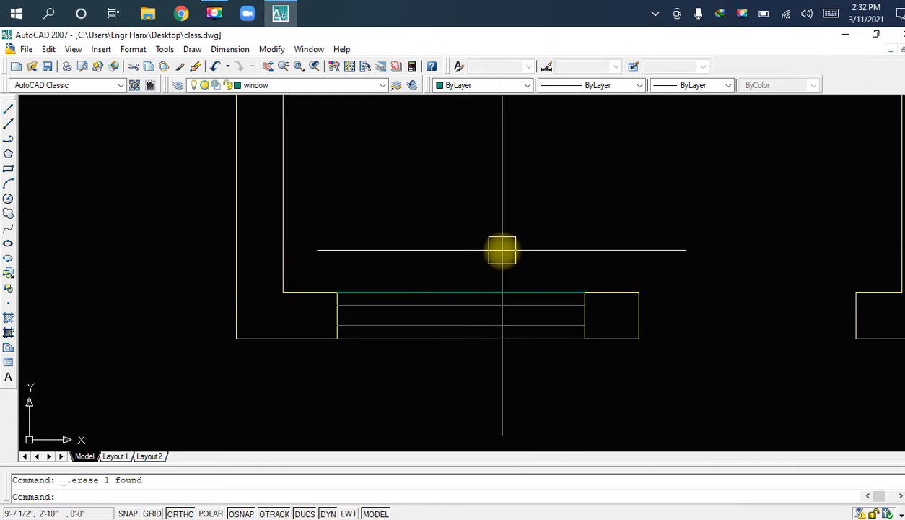
Step: Make the door layer the current layer for drawing in the door opening beside the window
{"action": "scroll", "coordinate": [502, 249], "scroll_direction": "down", "scroll_amount": 2}
{"action": "middle_click_drag", "start_coordinate": [604, 293], "coordinate": [439, 314]}
{"action": "scroll", "coordinate": [566, 321], "scroll_direction": "up", "scroll_amount": 2}
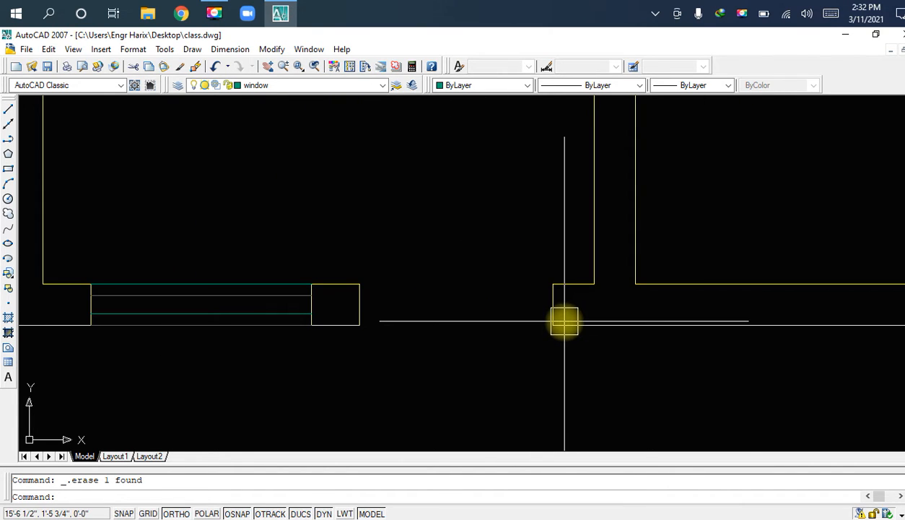
{"action": "left_click", "coordinate": [330, 86]}
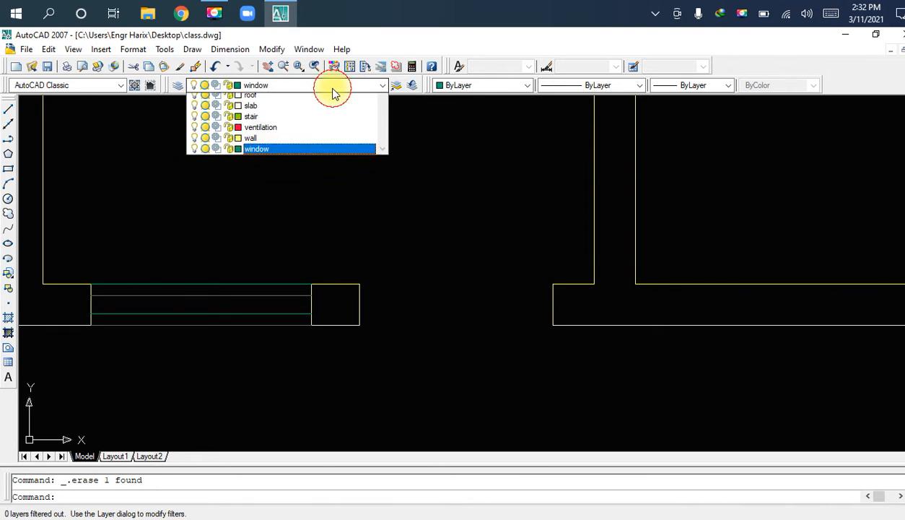
{"action": "left_click", "coordinate": [279, 132]}
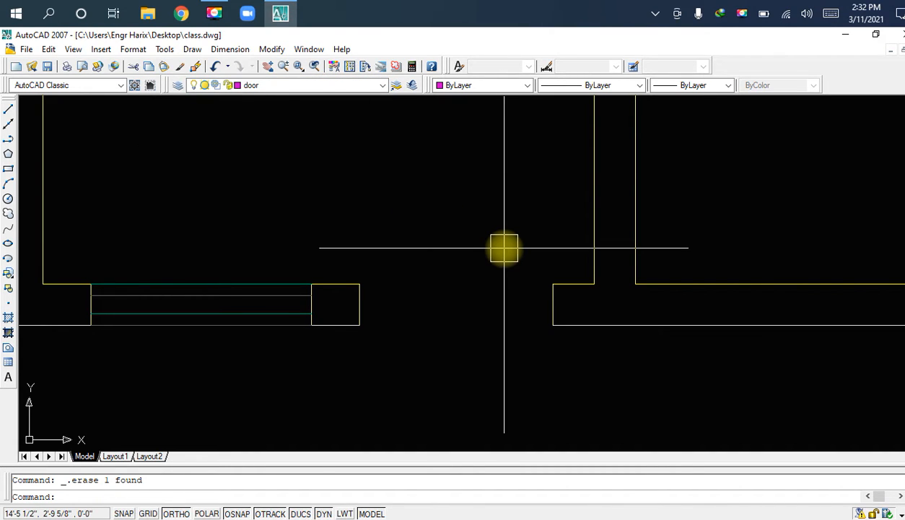
Step: Draw a 3' vertical door leaf line upward from the midpoint of the door opening's right jamb
{"action": "type", "text": "l"}
{"action": "key", "text": "space"}
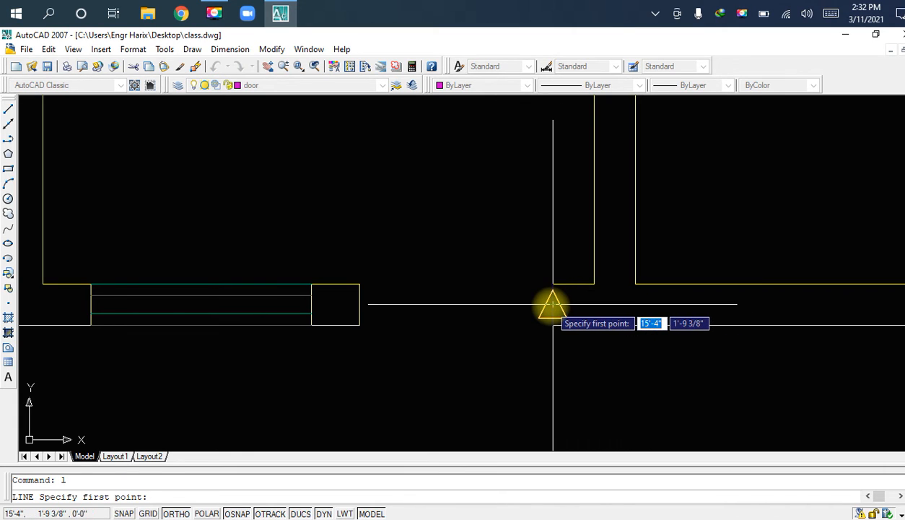
{"action": "left_click", "coordinate": [552, 304]}
{"action": "middle_click_drag", "start_coordinate": [560, 206], "coordinate": [561, 287]}
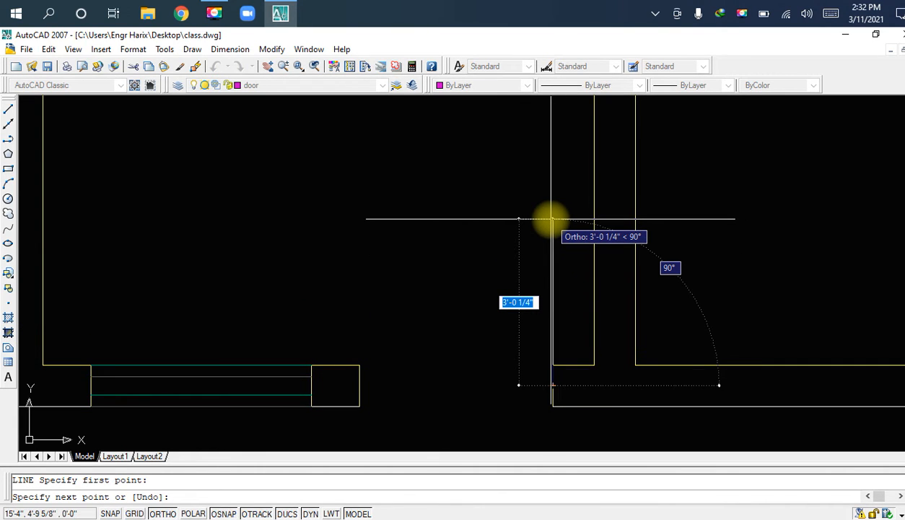
{"action": "type", "text": "3"}
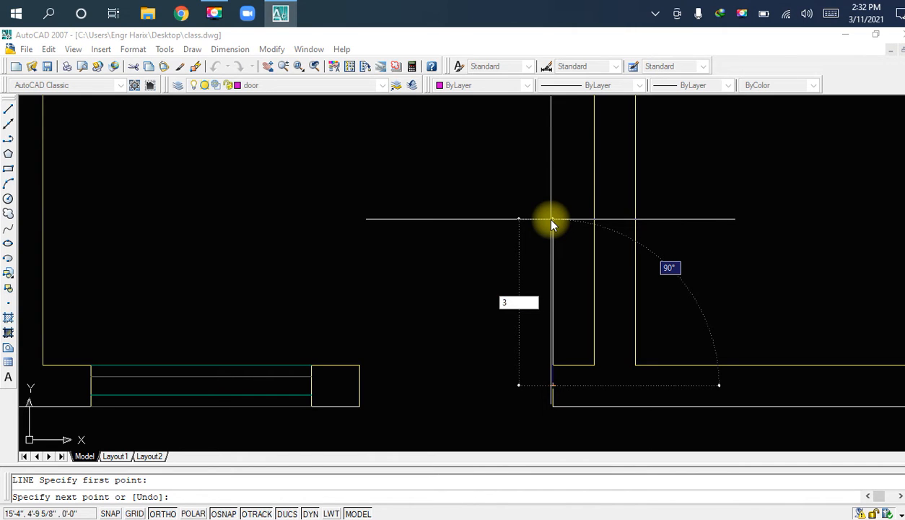
{"action": "key", "text": "Return"}
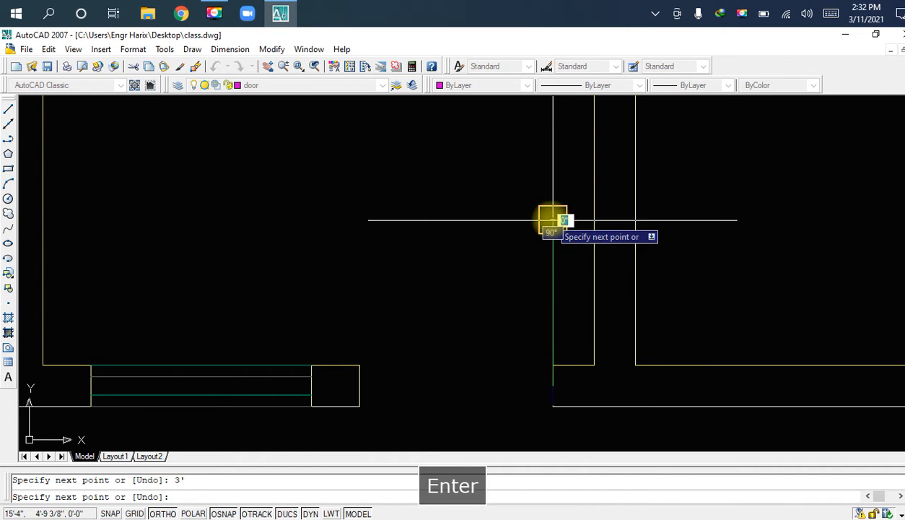
{"action": "key", "text": "Escape"}
{"action": "type", "text": "ar"}
{"action": "key", "text": "space"}
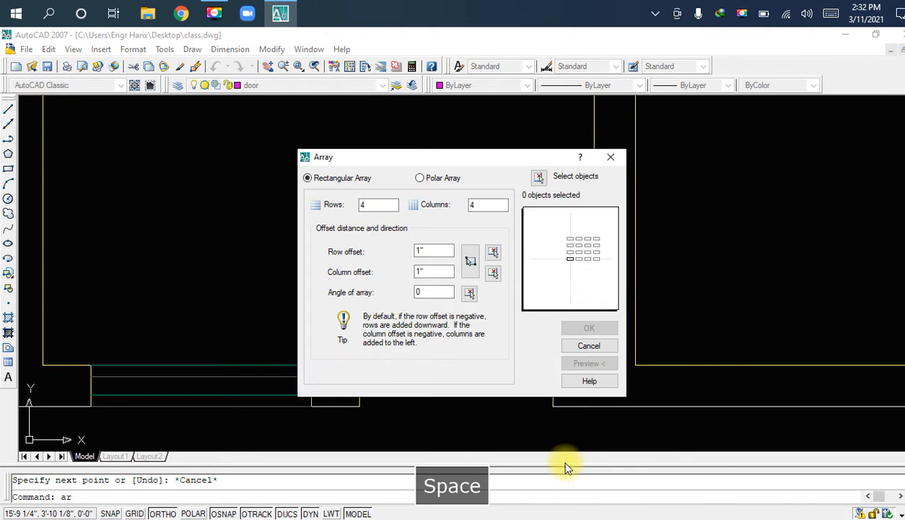
{"action": "key", "text": "Escape"}
{"action": "type", "text": "arc"}
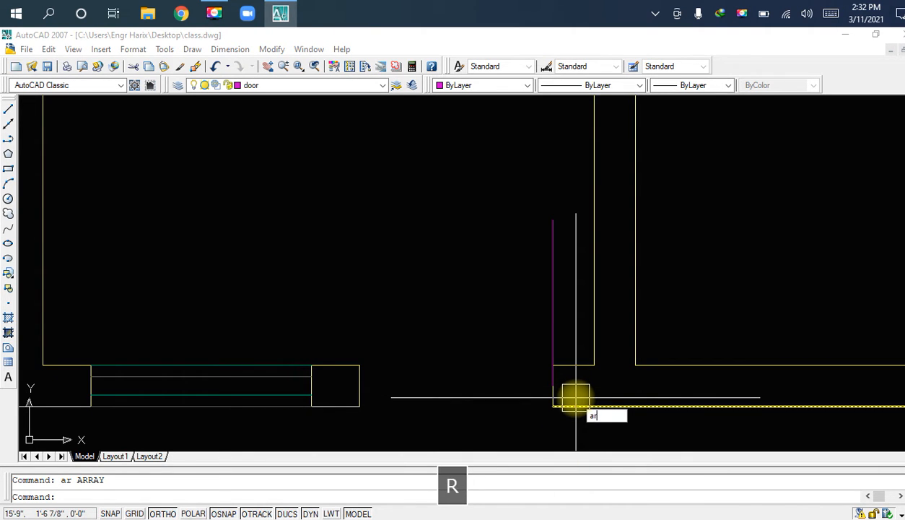
{"action": "key", "text": "space"}
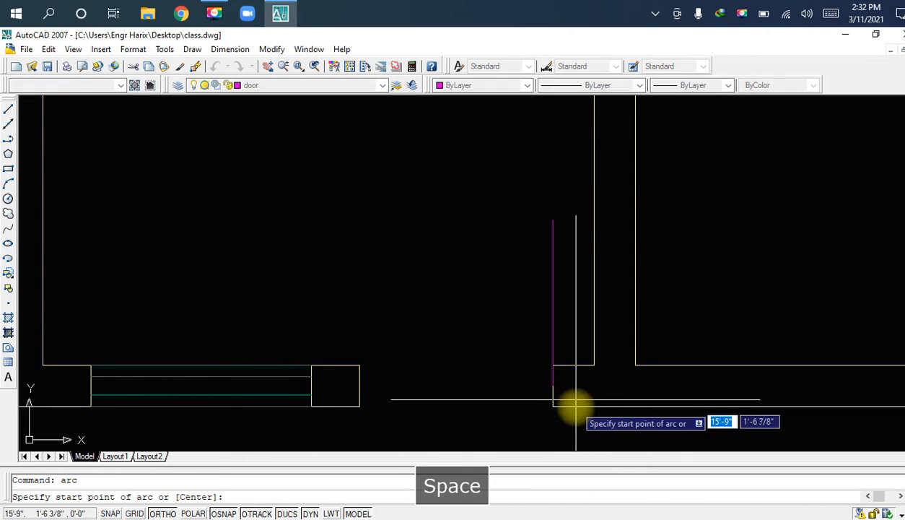
{"action": "left_click", "coordinate": [359, 387]}
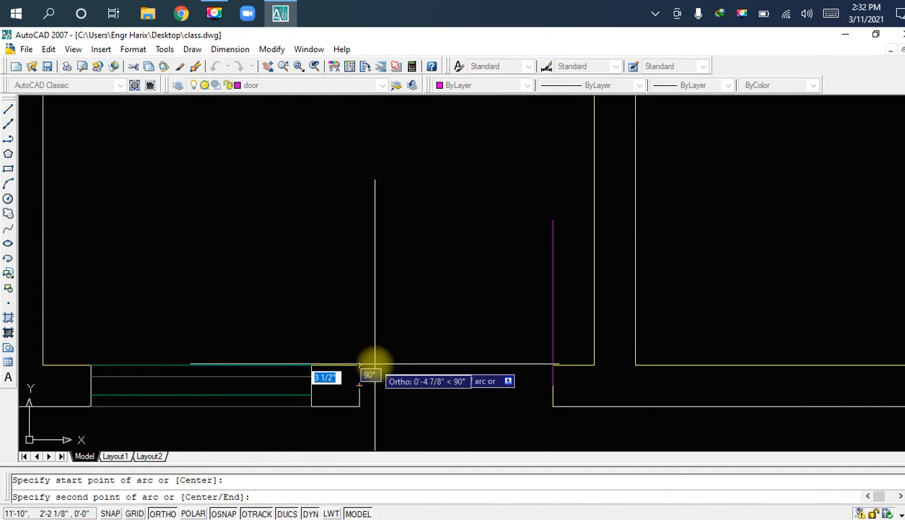
{"action": "key", "text": "F9"}
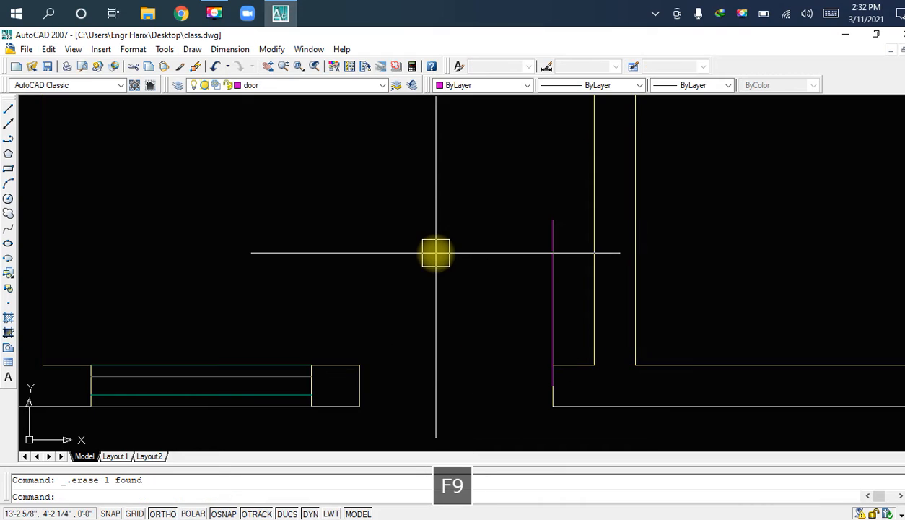
Step: Draw a three-point arc from the door leaf's upper end through the left jamb's inner corner to its outer corner
{"action": "type", "text": "arc"}
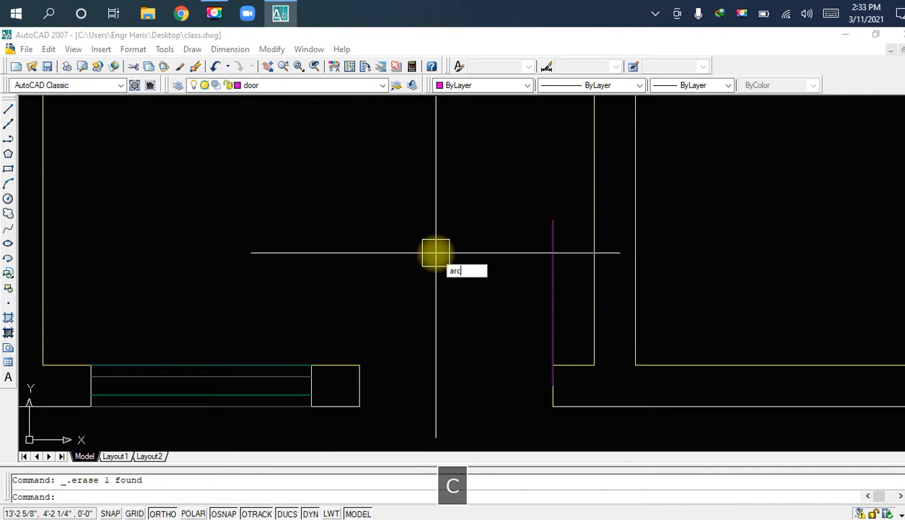
{"action": "key", "text": "space"}
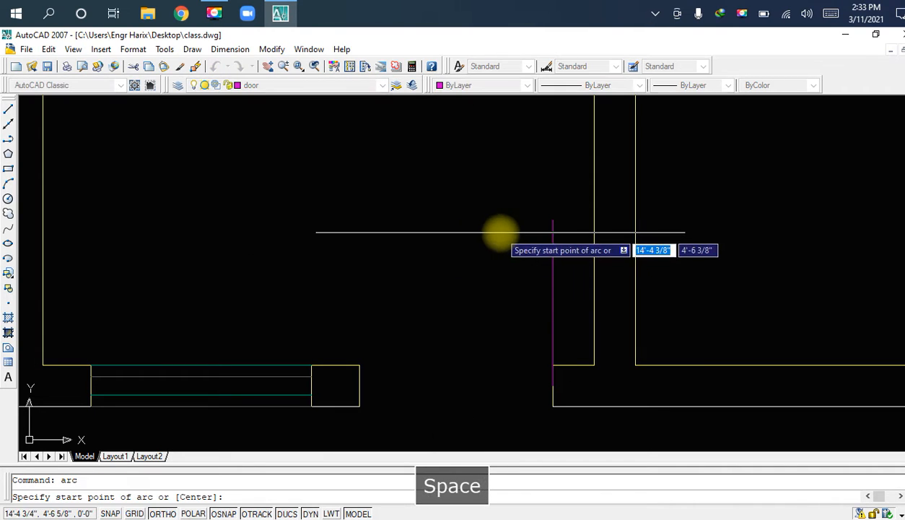
{"action": "left_click", "coordinate": [553, 220]}
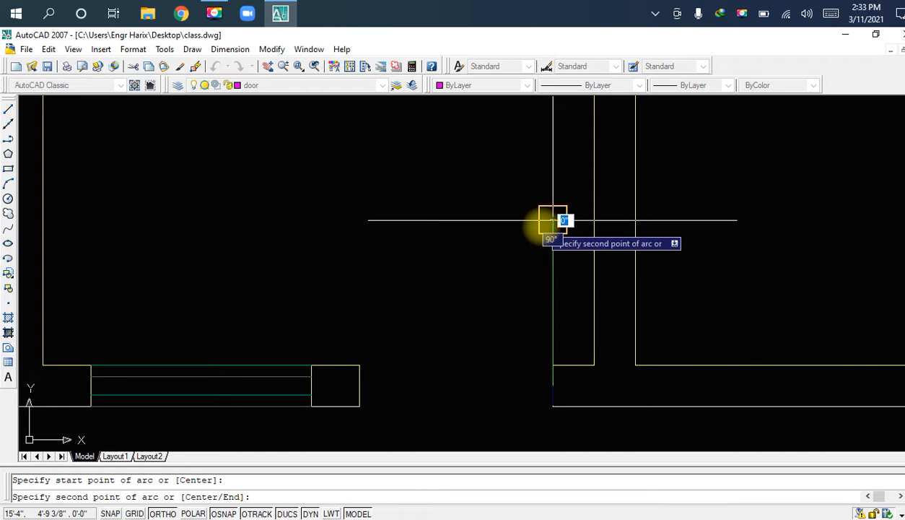
{"action": "left_click", "coordinate": [361, 365]}
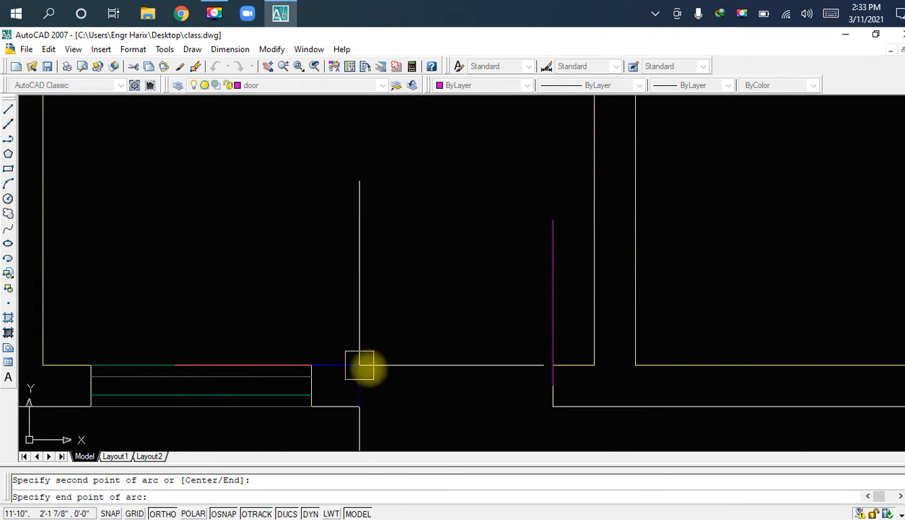
{"action": "left_click", "coordinate": [359, 406]}
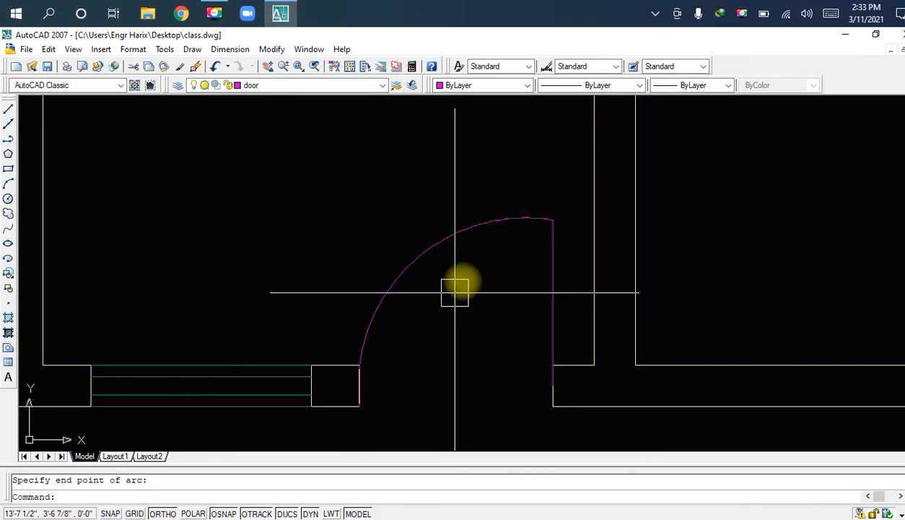
Step: Examine the door swing and window symbols in the lower wall and the surrounding floor plan
{"action": "scroll", "coordinate": [419, 290], "scroll_direction": "down", "scroll_amount": 2}
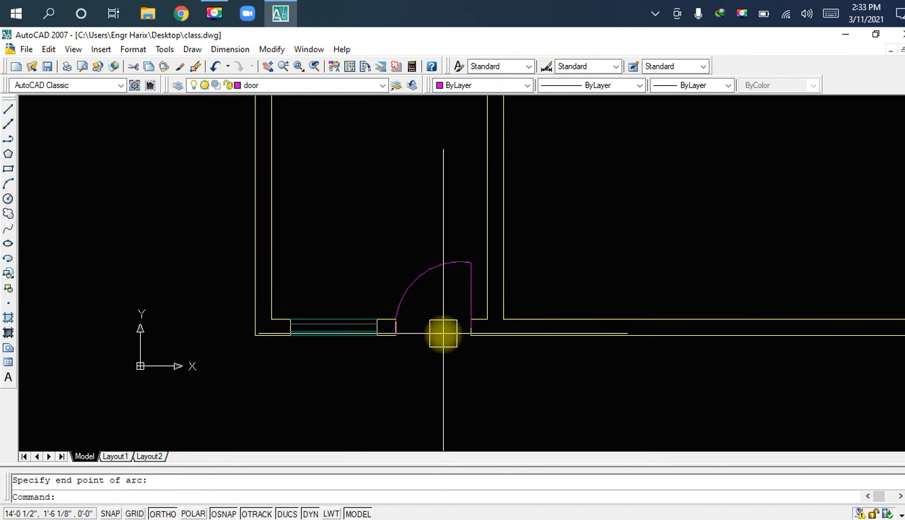
{"action": "scroll", "coordinate": [433, 337], "scroll_direction": "up", "scroll_amount": 2}
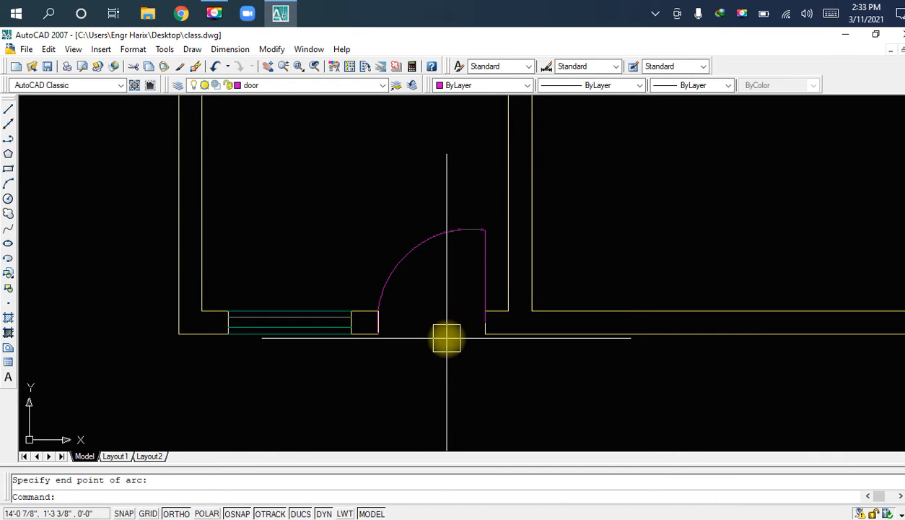
{"action": "scroll", "coordinate": [459, 325], "scroll_direction": "up", "scroll_amount": 2}
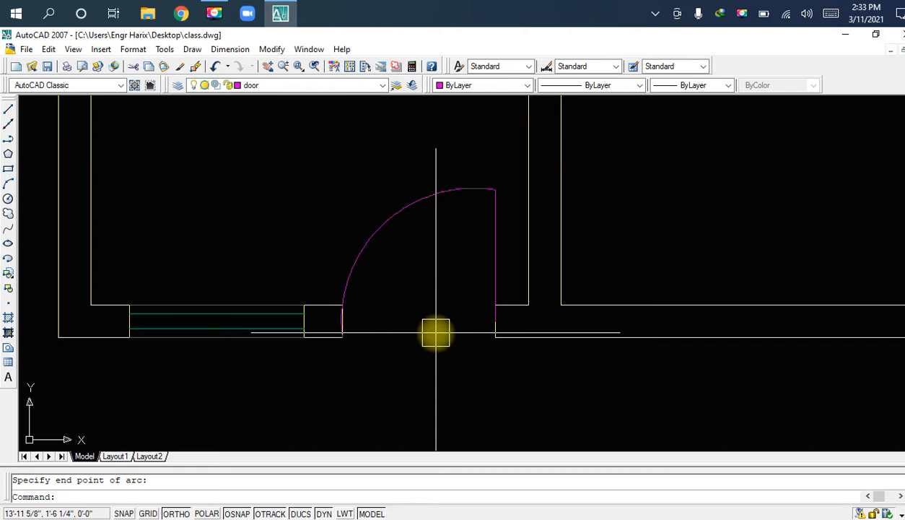
{"action": "scroll", "coordinate": [436, 332], "scroll_direction": "down", "scroll_amount": 2}
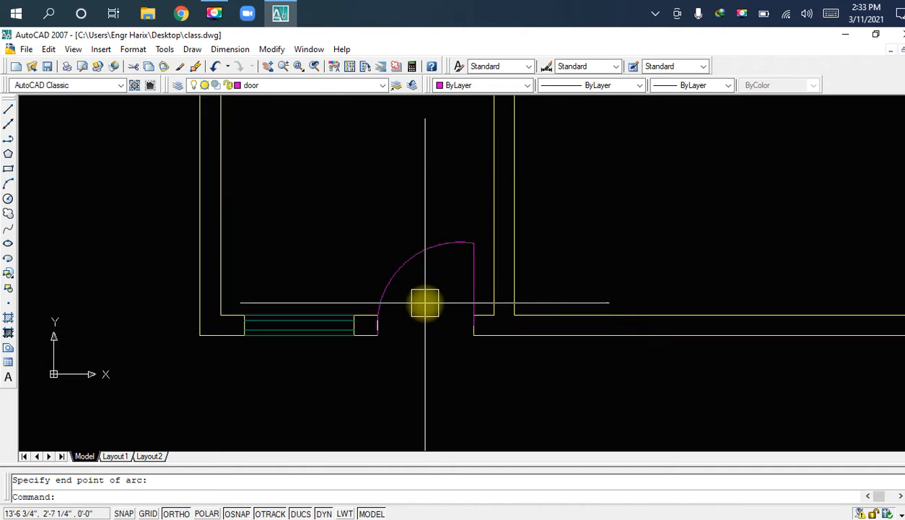
{"action": "mouse_move", "coordinate": [424, 299]}
{"action": "middle_mouse_down"}
{"action": "mouse_move", "coordinate": [416, 378]}
{"action": "mouse_move", "coordinate": [364, 341]}
{"action": "mouse_move", "coordinate": [303, 337]}
{"action": "middle_mouse_up"}
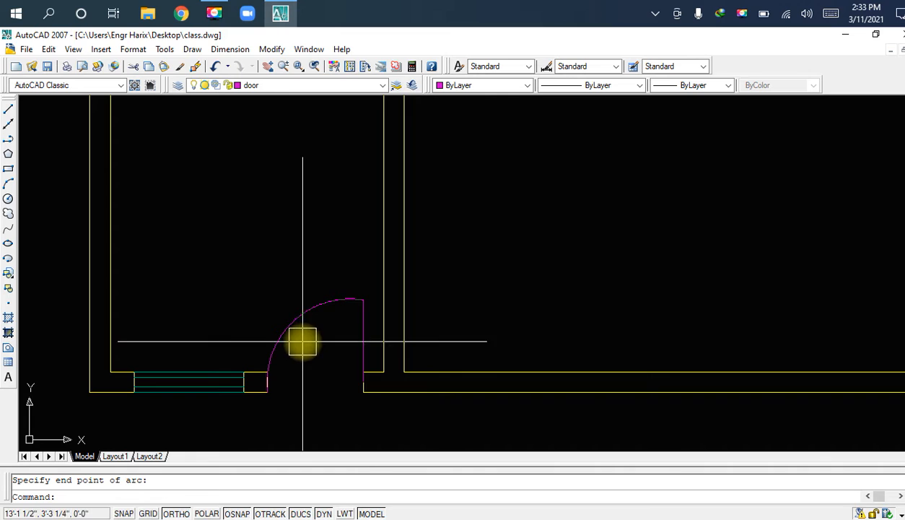
{"action": "scroll", "coordinate": [259, 394], "scroll_direction": "up", "scroll_amount": 3}
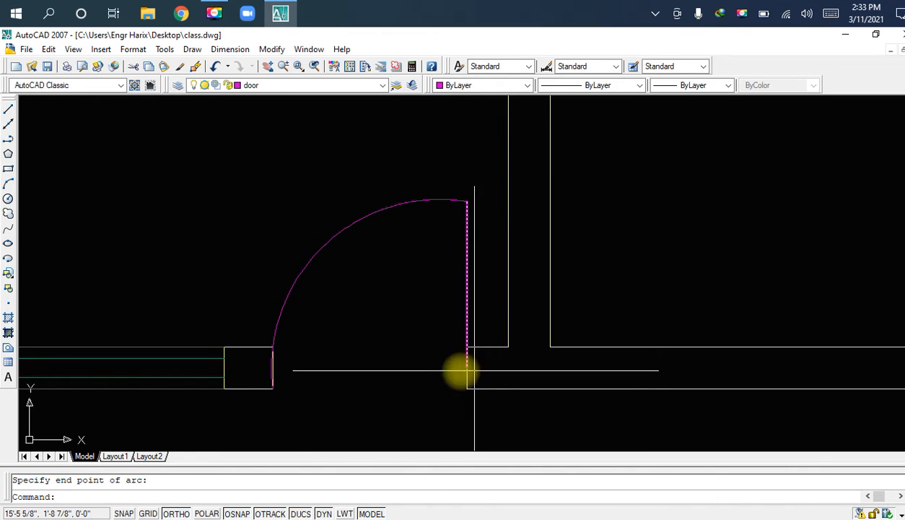
{"action": "scroll", "coordinate": [361, 359], "scroll_direction": "down", "scroll_amount": 2}
{"action": "middle_click_drag", "start_coordinate": [361, 360], "coordinate": [375, 384]}
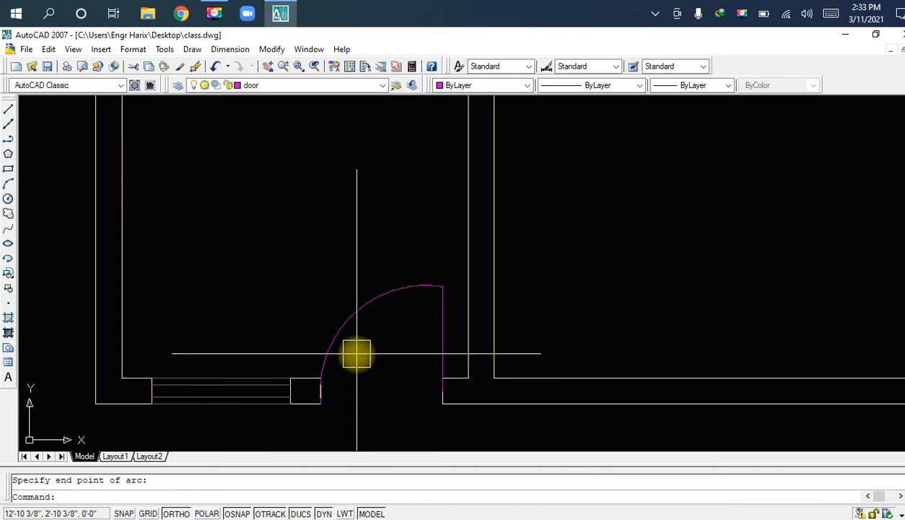
{"action": "middle_click_drag", "start_coordinate": [380, 283], "coordinate": [364, 327]}
{"action": "scroll", "coordinate": [374, 319], "scroll_direction": "down", "scroll_amount": 2}
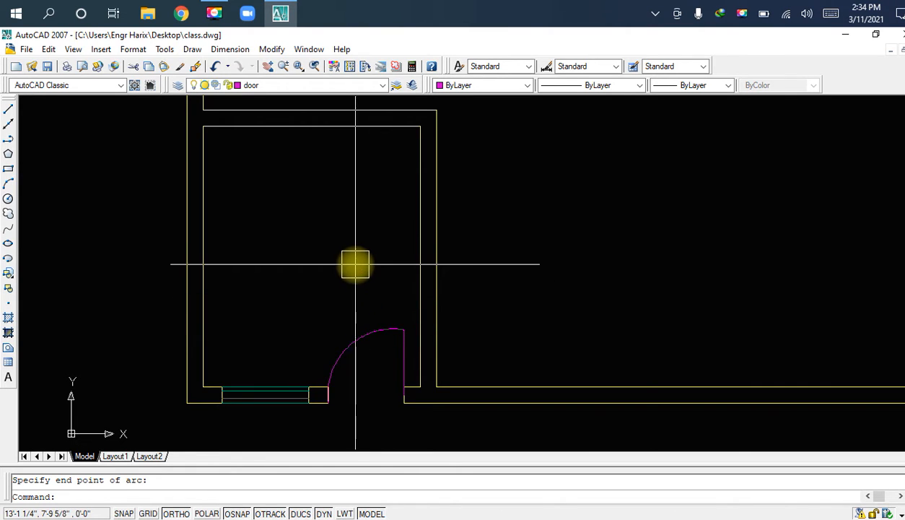
{"action": "scroll", "coordinate": [347, 270], "scroll_direction": "down", "scroll_amount": 3}
{"action": "mouse_move", "coordinate": [337, 275]}
{"action": "middle_mouse_down"}
{"action": "mouse_move", "coordinate": [297, 309]}
{"action": "mouse_move", "coordinate": [293, 281]}
{"action": "middle_mouse_up"}
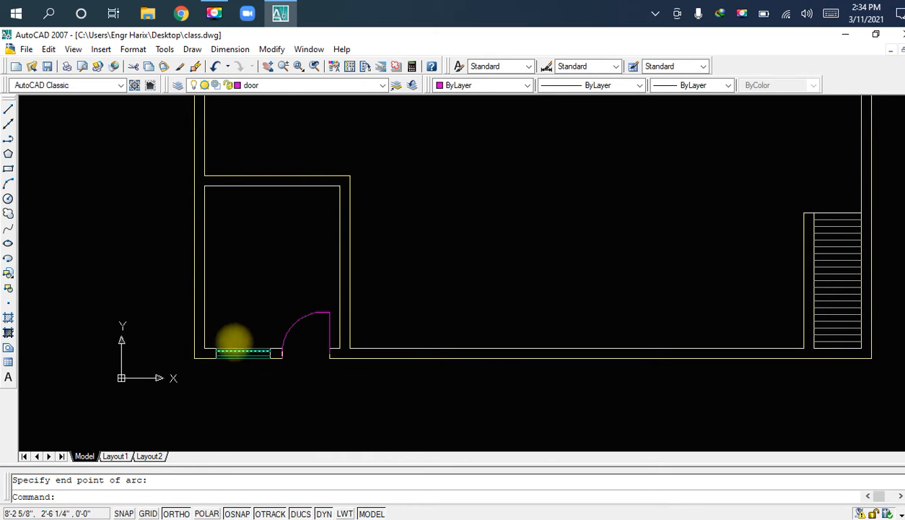
Step: Place a multiline text box inside the room just above the window and enter the label W
{"action": "scroll", "coordinate": [232, 344], "scroll_direction": "up", "scroll_amount": 2}
{"action": "scroll", "coordinate": [235, 339], "scroll_direction": "up", "scroll_amount": 3}
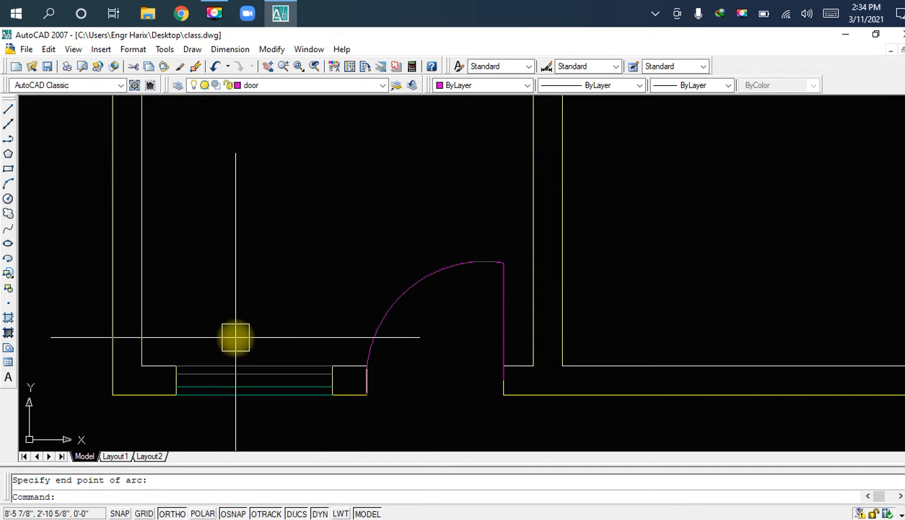
{"action": "type", "text": "t"}
{"action": "key", "text": "space"}
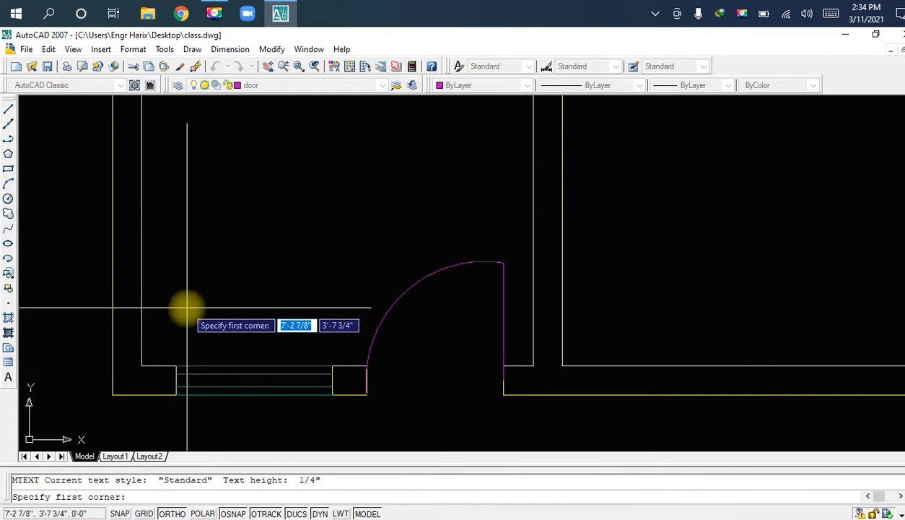
{"action": "left_click", "coordinate": [187, 308]}
{"action": "left_click", "coordinate": [277, 338]}
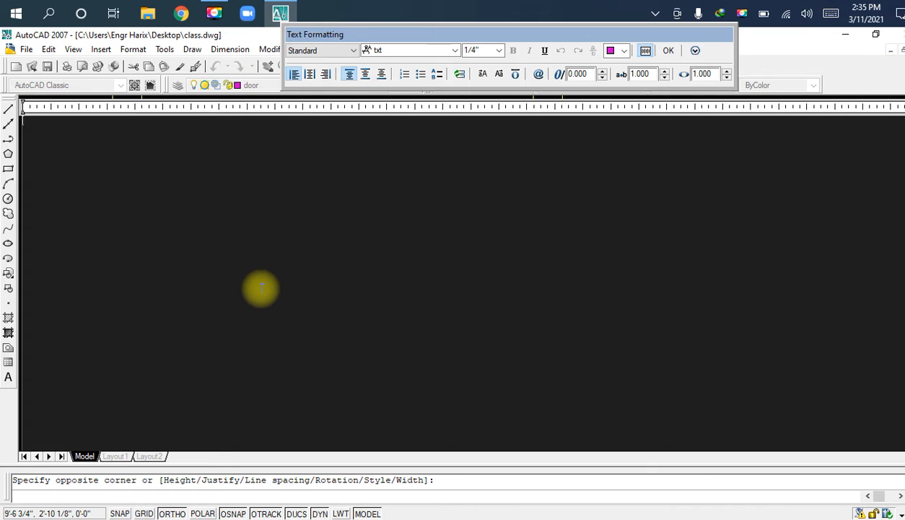
{"action": "key", "text": "Caps_Lock"}
{"action": "key", "text": "Caps_Lock"}
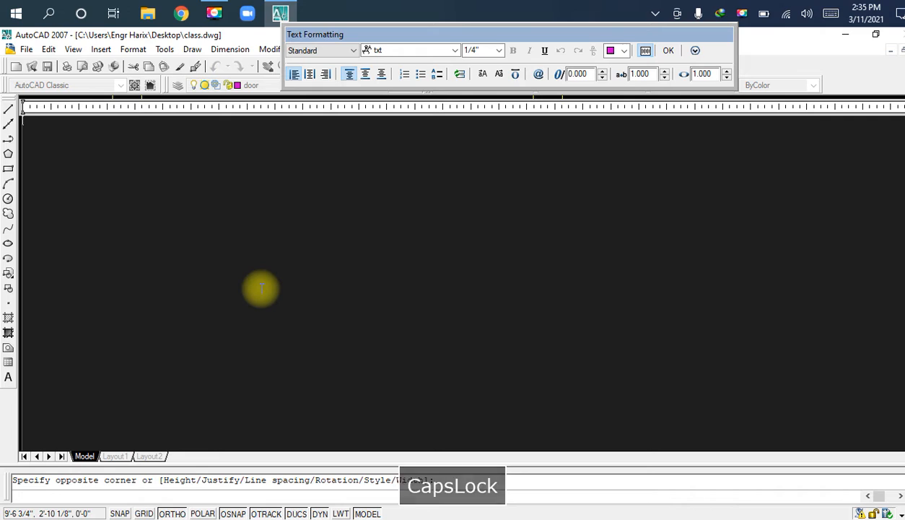
{"action": "type", "text": "SSS"}
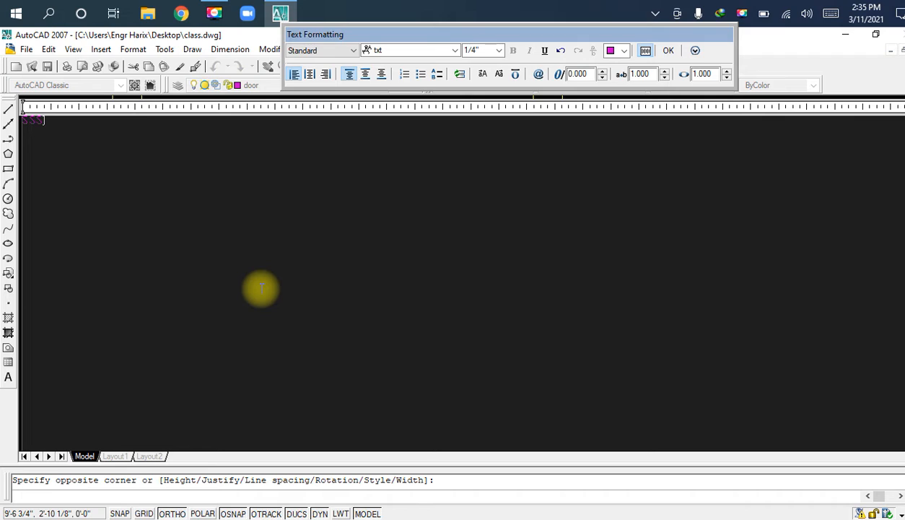
{"action": "key", "text": "ctrl+a"}
{"action": "type", "text": "W"}
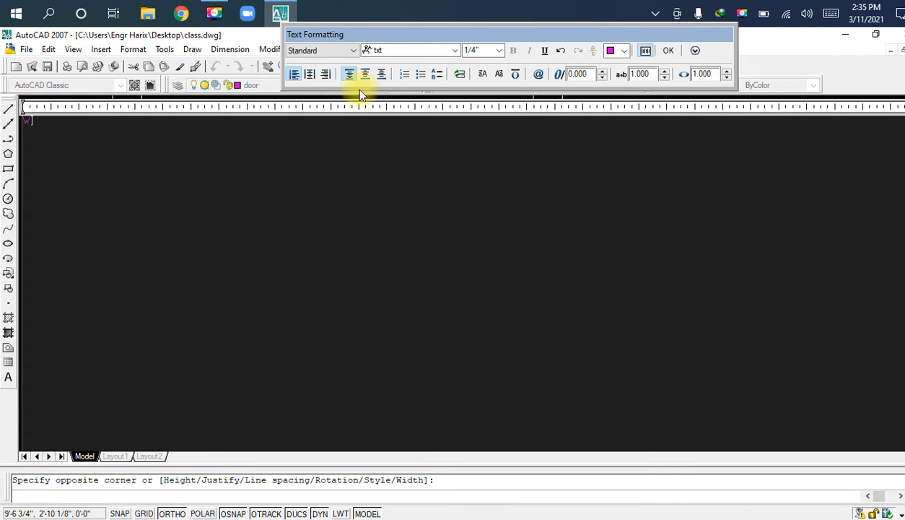
Step: Set the font of the window label W to Arial Baltic
{"action": "left_click_drag", "start_coordinate": [104, 143], "coordinate": [17, 130]}
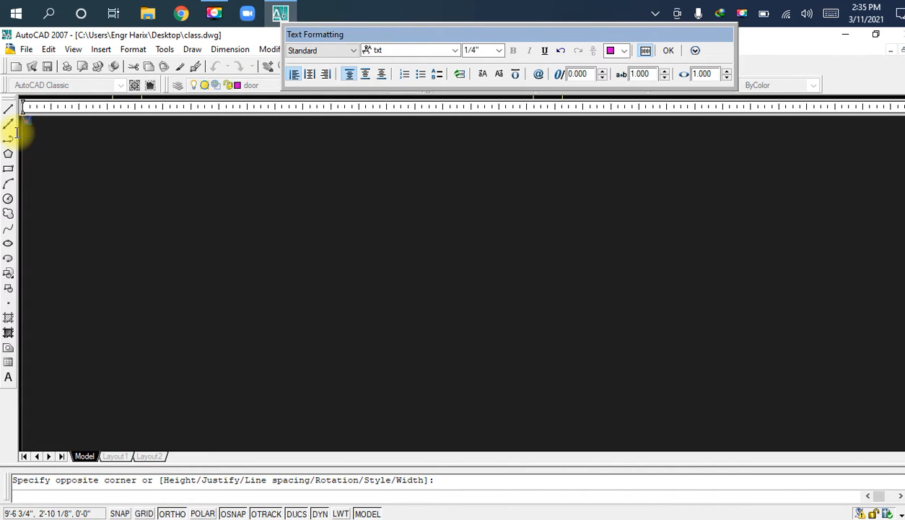
{"action": "left_click", "coordinate": [414, 55]}
{"action": "type", "text": "arent"}
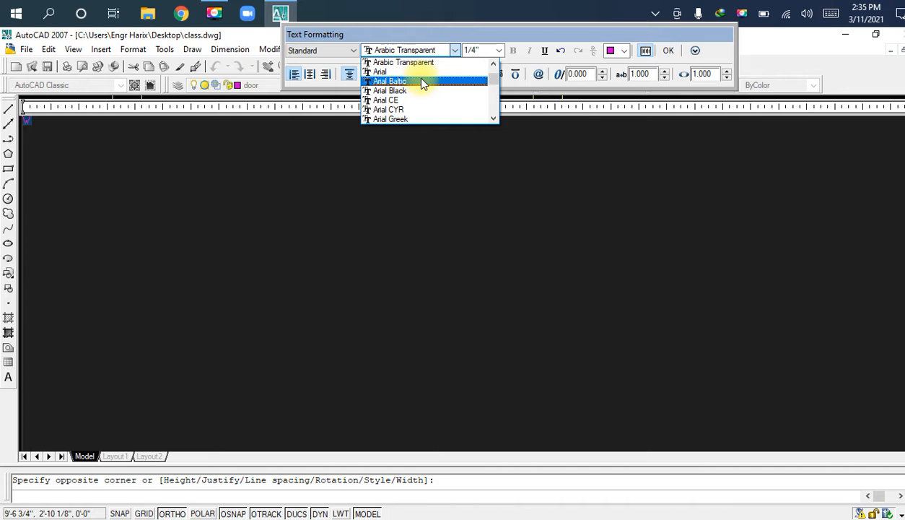
{"action": "left_click", "coordinate": [423, 84]}
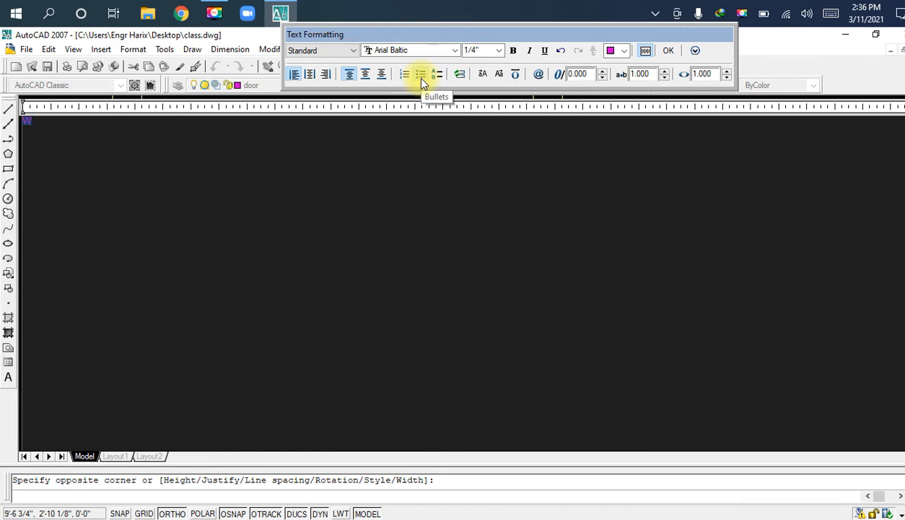
Step: Set the window label W to a 9" text height and finish the multiline text
{"action": "left_click", "coordinate": [469, 51]}
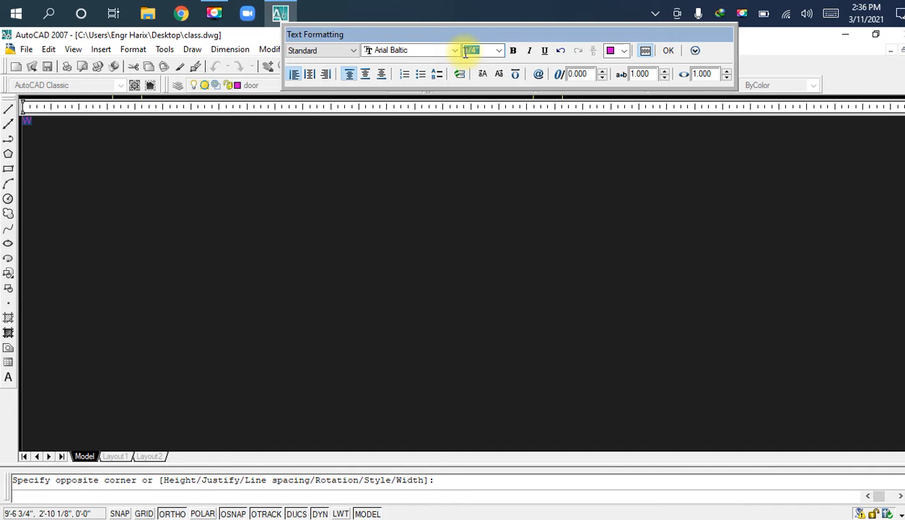
{"action": "type", "text": "9"}
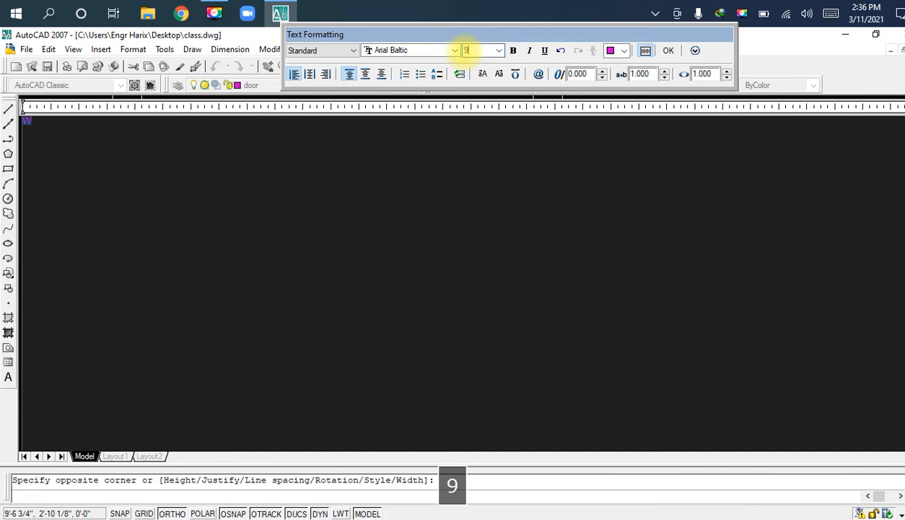
{"action": "left_click", "coordinate": [669, 56]}
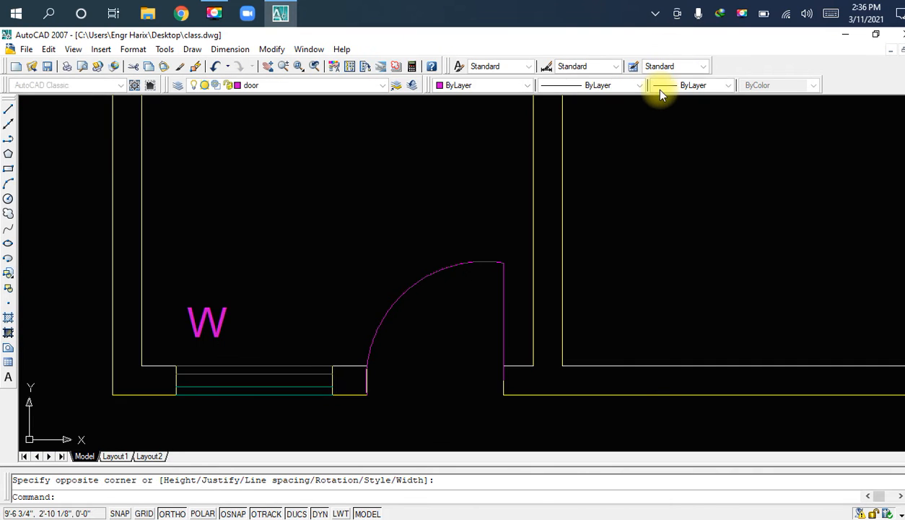
Step: Move the label W toward the middle of the window, just above its upper line
{"action": "scroll", "coordinate": [233, 327], "scroll_direction": "up", "scroll_amount": 2}
{"action": "left_click", "coordinate": [222, 332]}
{"action": "scroll", "coordinate": [221, 332], "scroll_direction": "up", "scroll_amount": 2}
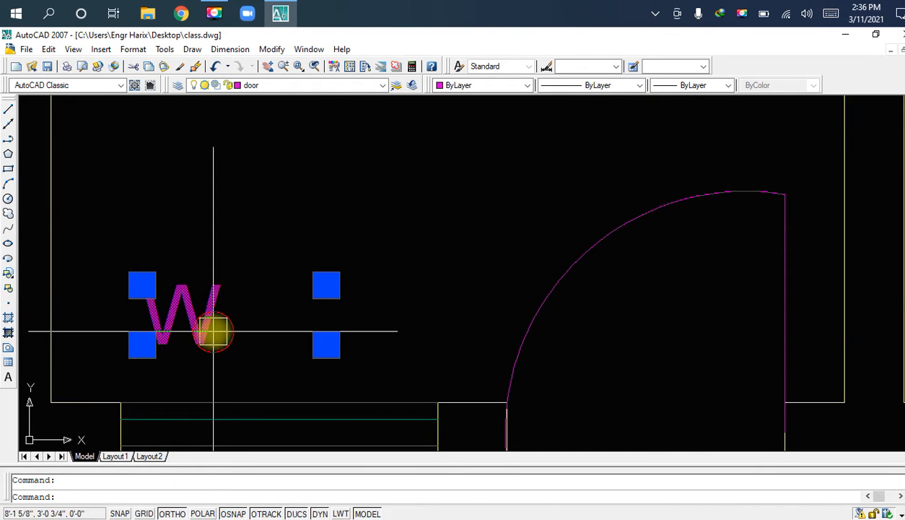
{"action": "left_click_drag", "start_coordinate": [214, 332], "coordinate": [286, 373]}
{"action": "scroll", "coordinate": [287, 347], "scroll_direction": "down", "scroll_amount": 4}
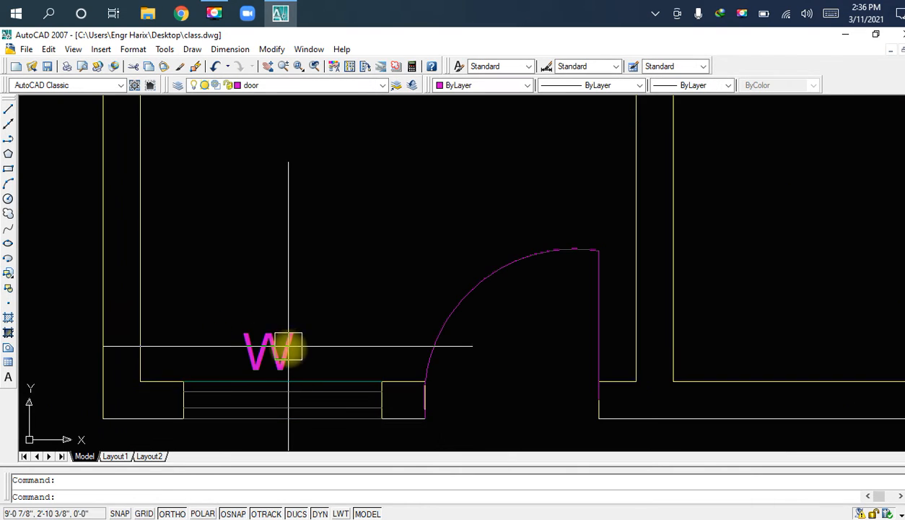
{"action": "middle_click_drag", "start_coordinate": [295, 405], "coordinate": [281, 330]}
{"action": "scroll", "coordinate": [281, 329], "scroll_direction": "up", "scroll_amount": 1}
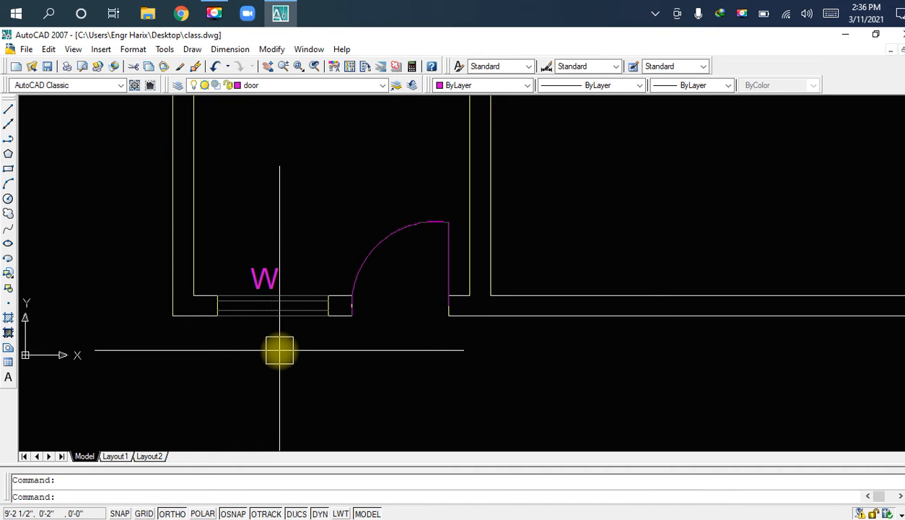
{"action": "scroll", "coordinate": [279, 349], "scroll_direction": "down", "scroll_amount": 3}
{"action": "scroll", "coordinate": [344, 338], "scroll_direction": "up", "scroll_amount": 4}
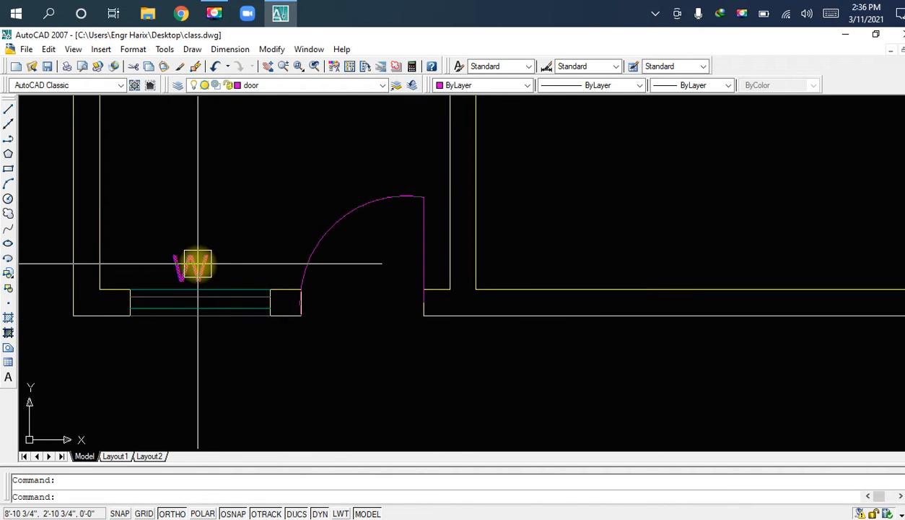
{"action": "type", "text": "co"}
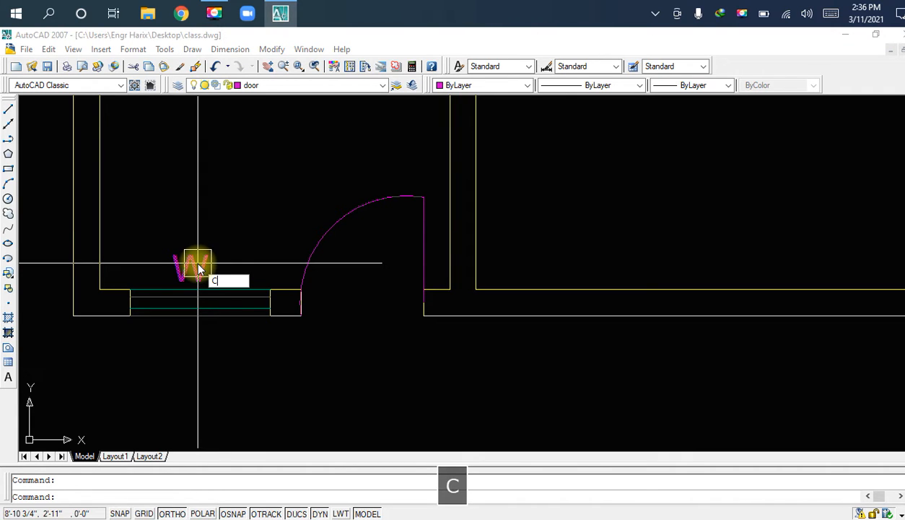
{"action": "key", "text": "space"}
{"action": "left_click", "coordinate": [197, 264]}
{"action": "key", "text": "Return"}
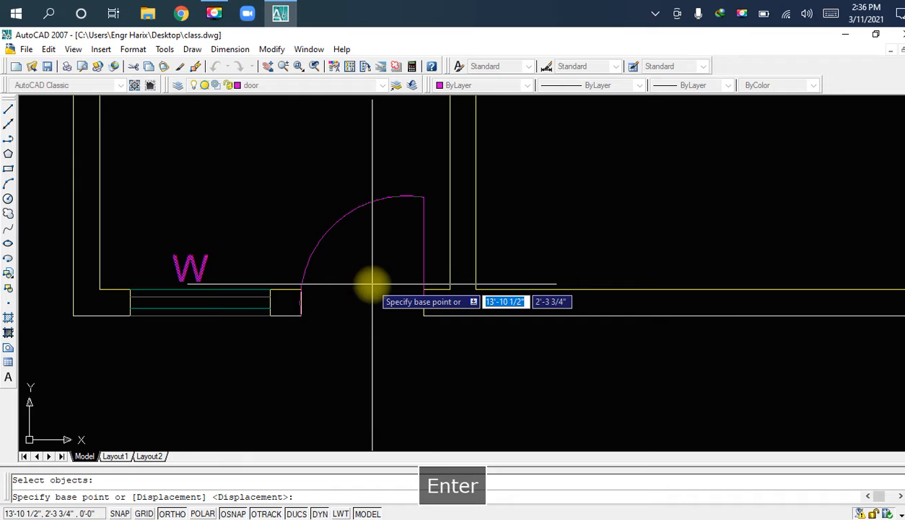
{"action": "scroll", "coordinate": [370, 312], "scroll_direction": "up", "scroll_amount": 4}
{"action": "scroll", "coordinate": [365, 312], "scroll_direction": "down", "scroll_amount": 3}
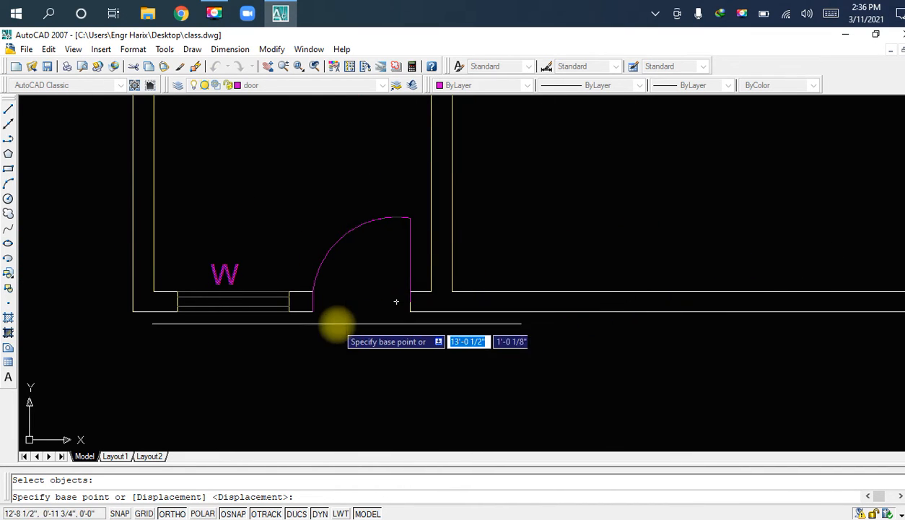
{"action": "key", "text": "Escape"}
Step: Copy the label W to the clipboard and paste the duplicate inside the door opening in the lower wall
{"action": "left_click", "coordinate": [229, 267]}
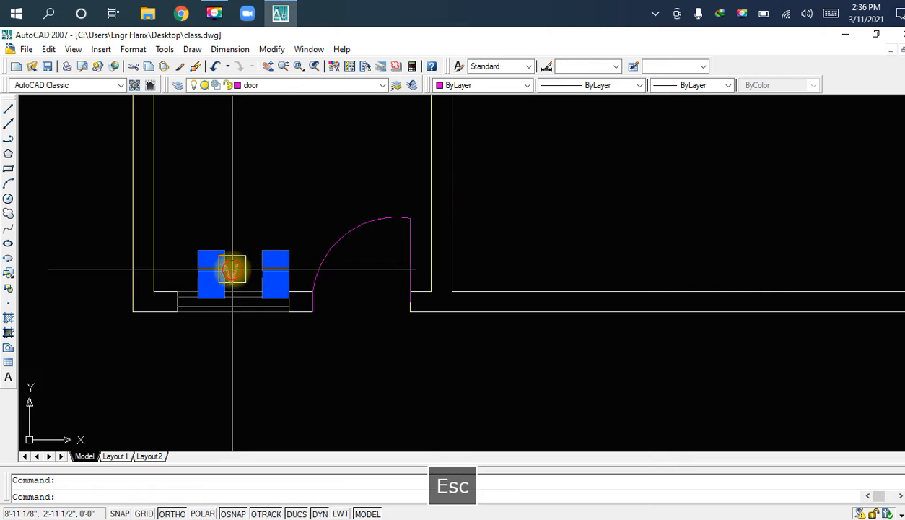
{"action": "key", "text": "ctrl+c"}
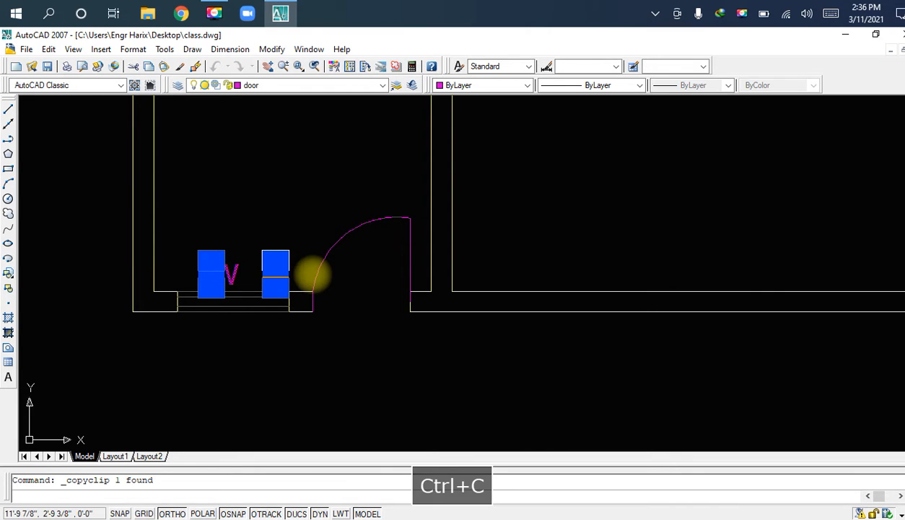
{"action": "key", "text": "ctrl+v"}
{"action": "scroll", "coordinate": [346, 316], "scroll_direction": "up", "scroll_amount": 3}
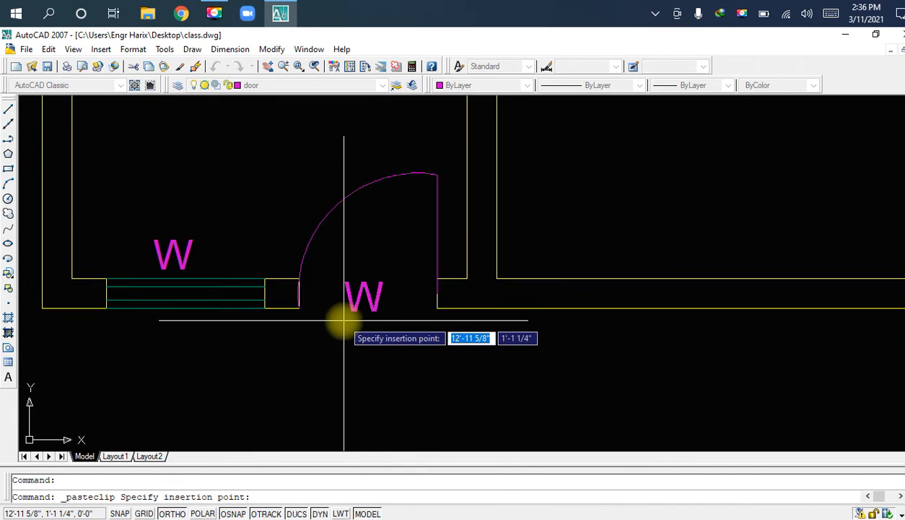
{"action": "left_click", "coordinate": [344, 319]}
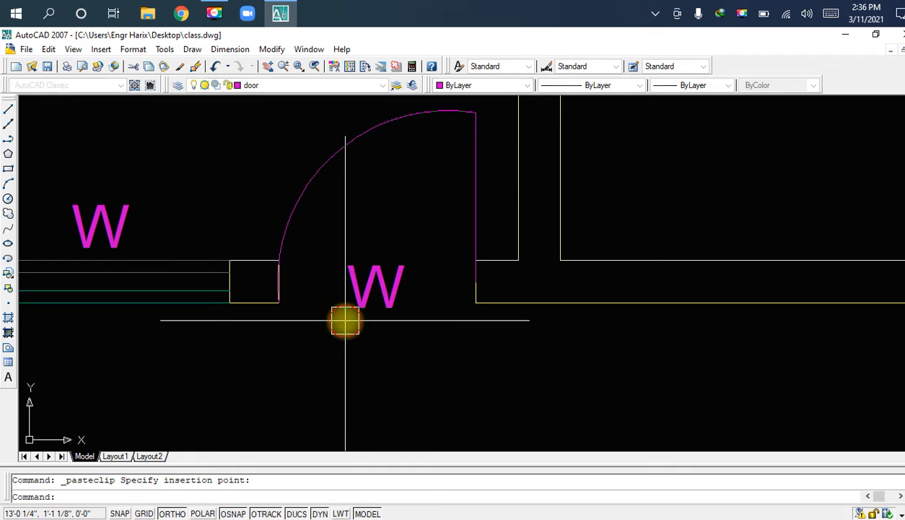
Step: Change the text of the pasted label in the door opening to D
{"action": "double_click", "coordinate": [389, 298]}
{"action": "left_click_drag", "start_coordinate": [420, 287], "coordinate": [357, 292]}
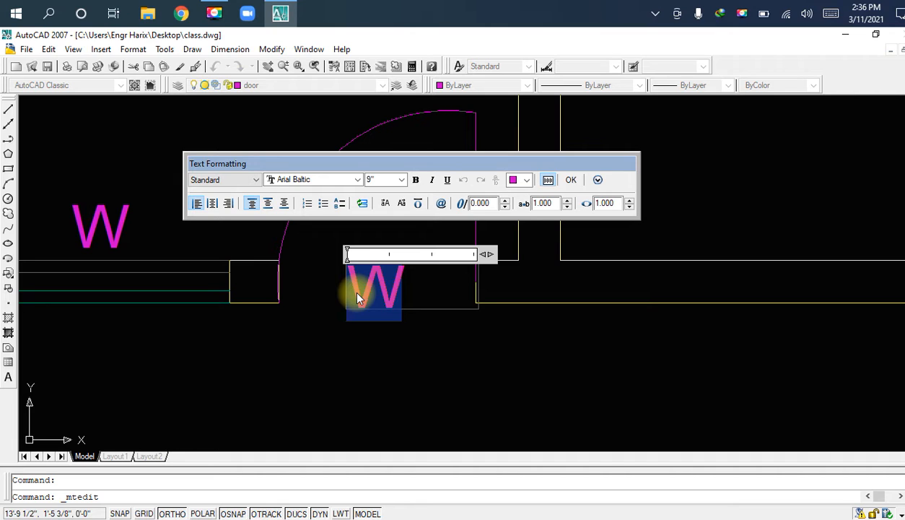
{"action": "type", "text": "D"}
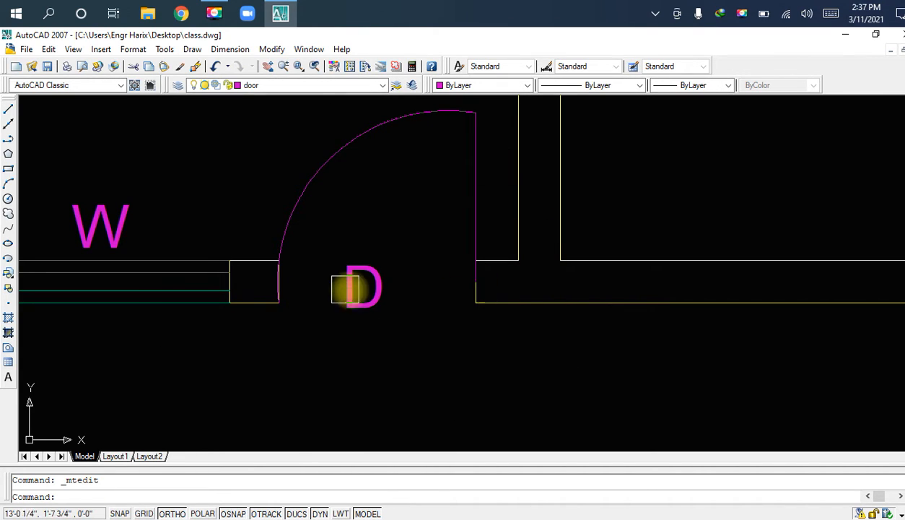
{"action": "scroll", "coordinate": [375, 303], "scroll_direction": "up", "scroll_amount": 2}
{"action": "scroll", "coordinate": [382, 318], "scroll_direction": "down", "scroll_amount": 2}
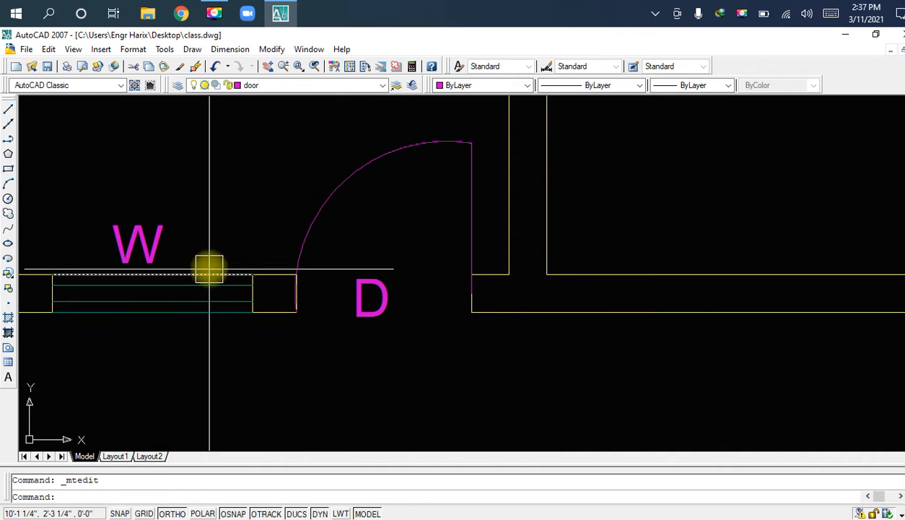
{"action": "left_click", "coordinate": [176, 235]}
{"action": "left_click", "coordinate": [163, 245]}
{"action": "left_click", "coordinate": [160, 245]}
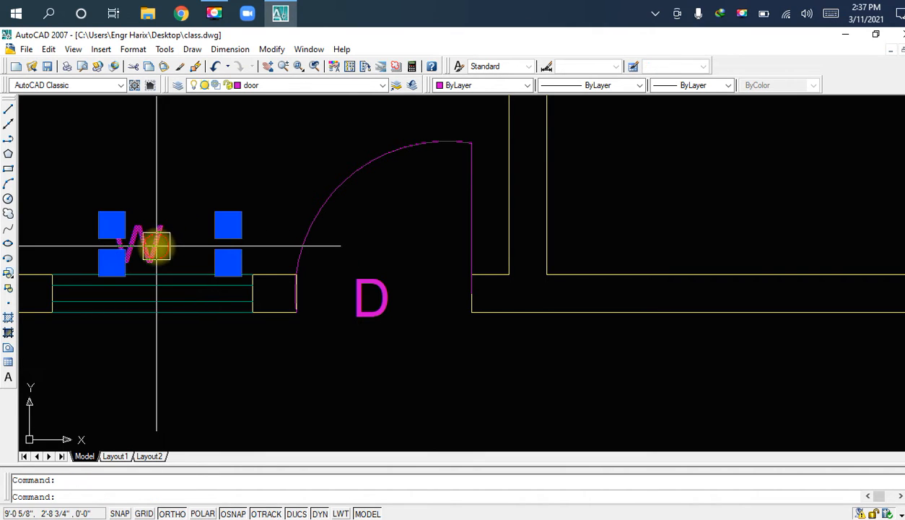
{"action": "key", "text": "Escape"}
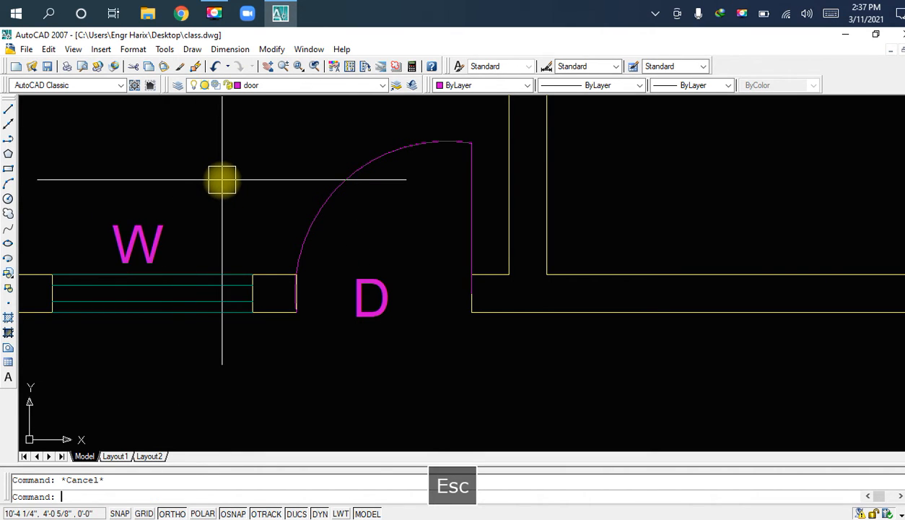
{"action": "left_click", "coordinate": [218, 180]}
{"action": "left_click", "coordinate": [210, 182]}
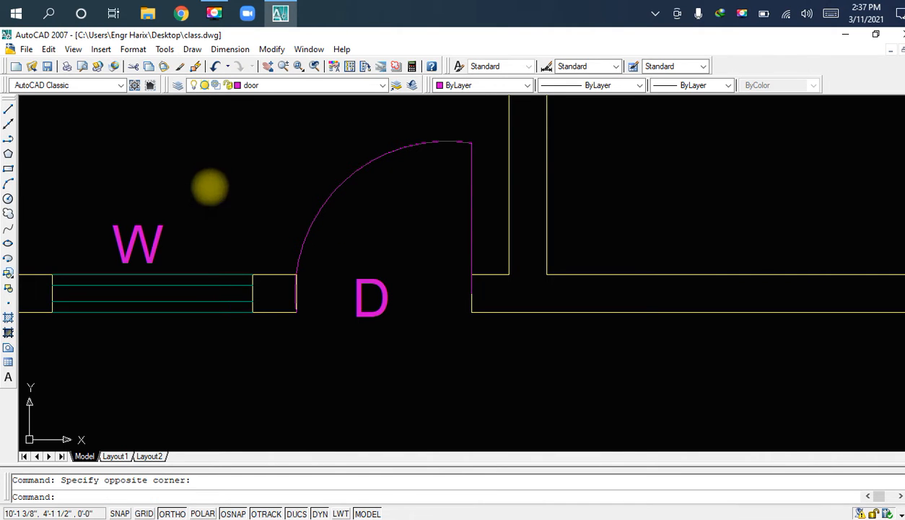
Step: Offset the inner line of the floor plan's upper wall 5' downward into the large room
{"action": "scroll", "coordinate": [209, 209], "scroll_direction": "down", "scroll_amount": 2}
{"action": "scroll", "coordinate": [211, 220], "scroll_direction": "down", "scroll_amount": 4}
{"action": "mouse_move", "coordinate": [279, 215]}
{"action": "middle_mouse_down"}
{"action": "mouse_move", "coordinate": [278, 235]}
{"action": "mouse_move", "coordinate": [223, 321]}
{"action": "middle_mouse_up"}
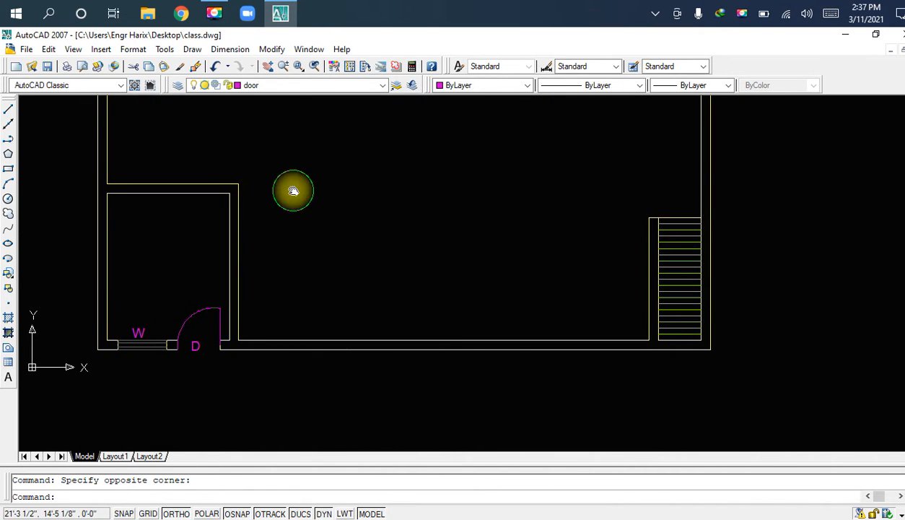
{"action": "middle_click_drag", "start_coordinate": [293, 197], "coordinate": [355, 285]}
{"action": "scroll", "coordinate": [429, 192], "scroll_direction": "down", "scroll_amount": 2}
{"action": "middle_click_drag", "start_coordinate": [434, 188], "coordinate": [378, 278]}
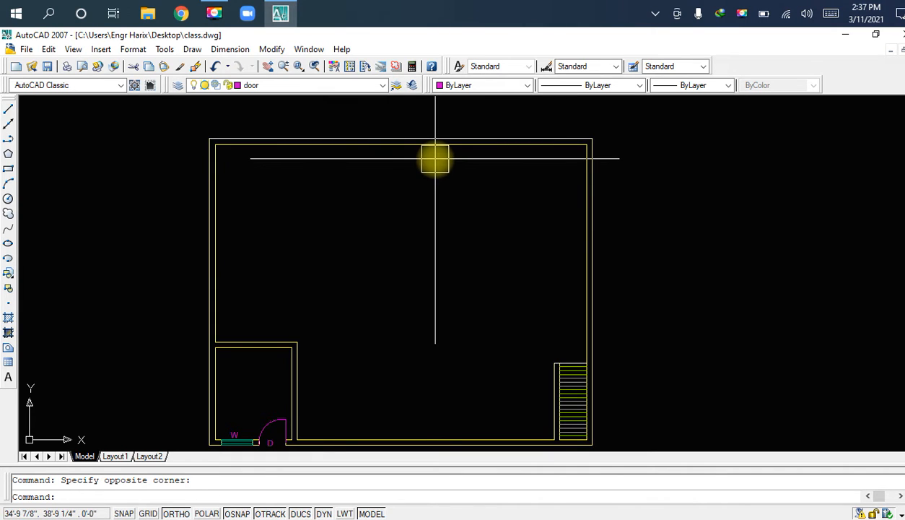
{"action": "scroll", "coordinate": [475, 182], "scroll_direction": "up", "scroll_amount": 2}
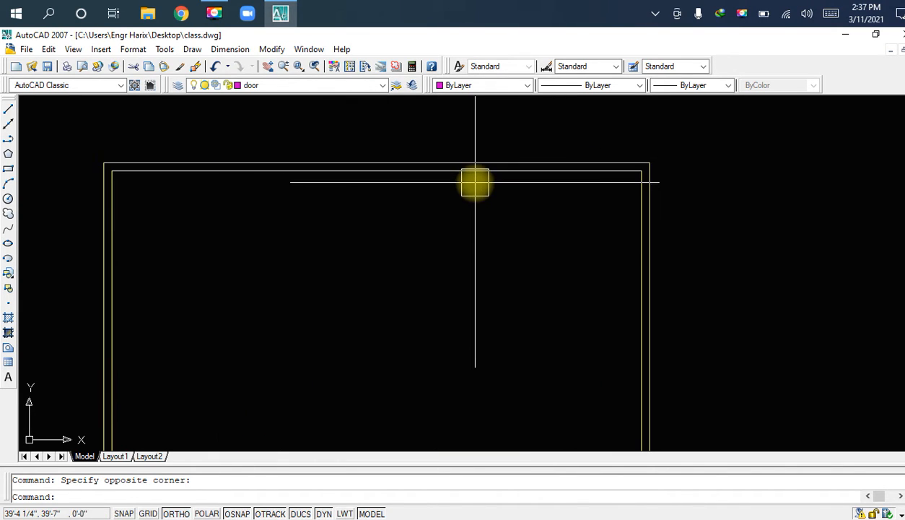
{"action": "left_click", "coordinate": [481, 174]}
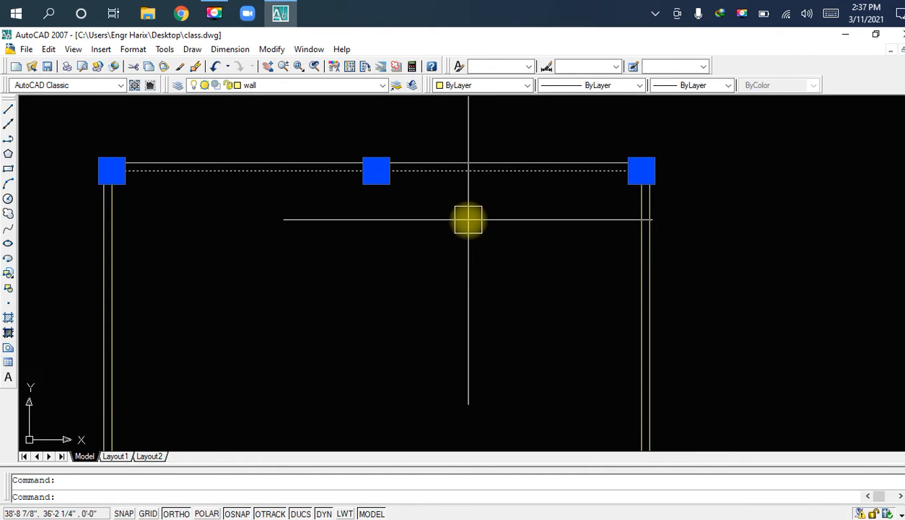
{"action": "key", "text": "Escape"}
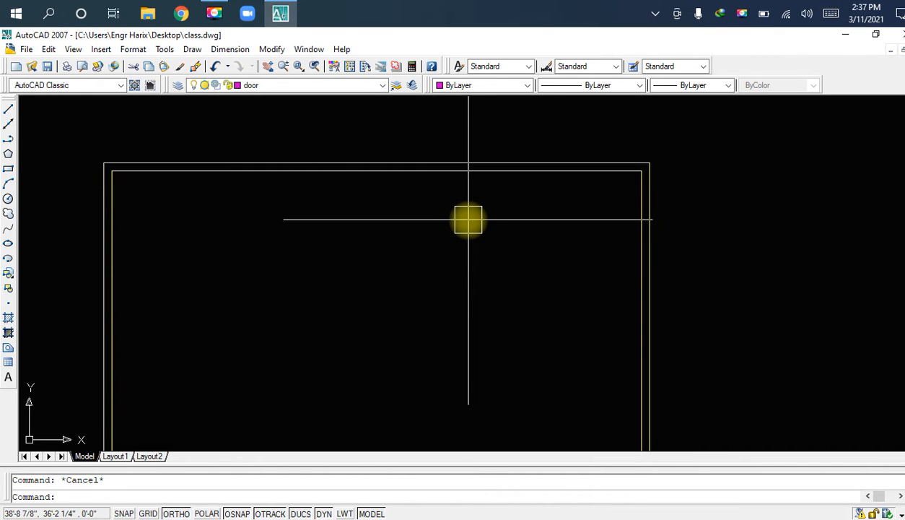
{"action": "type", "text": "o"}
{"action": "key", "text": "space"}
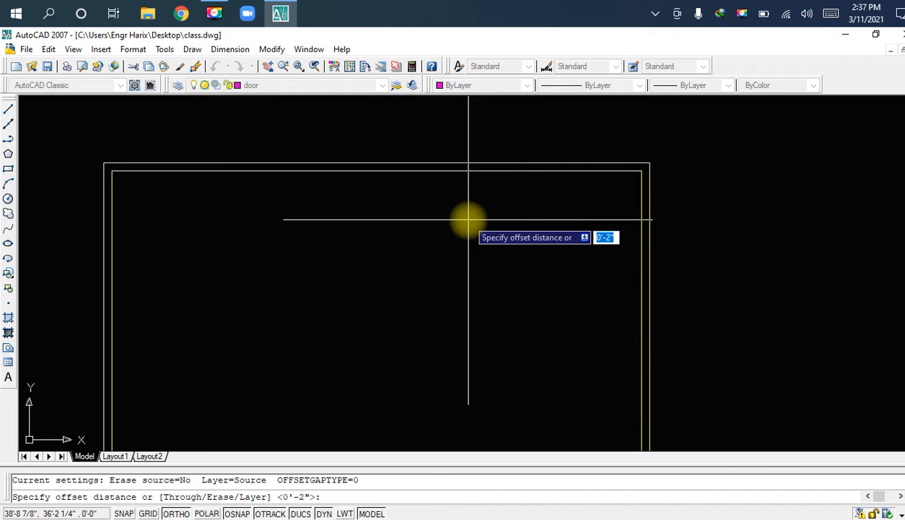
{"action": "type", "text": "5"}
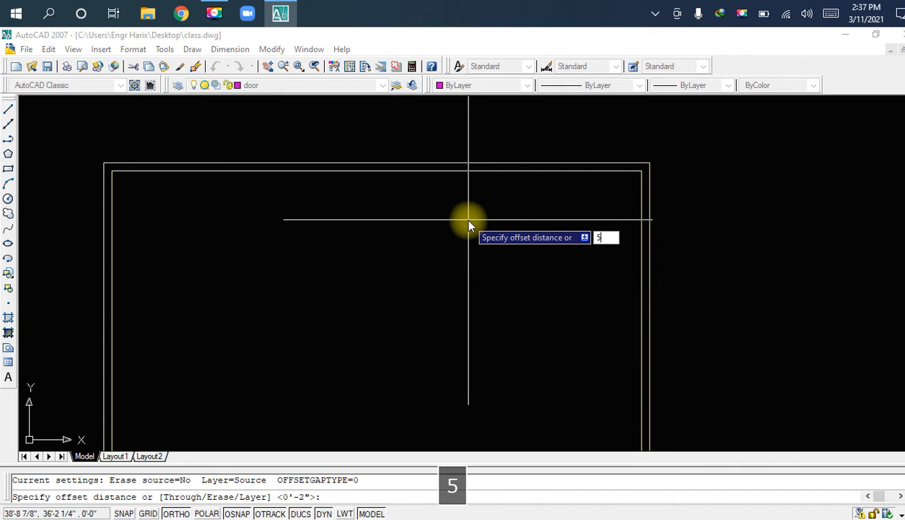
{"action": "key", "text": "Return"}
{"action": "left_click", "coordinate": [480, 176]}
{"action": "left_click", "coordinate": [498, 224]}
{"action": "key", "text": "Escape"}
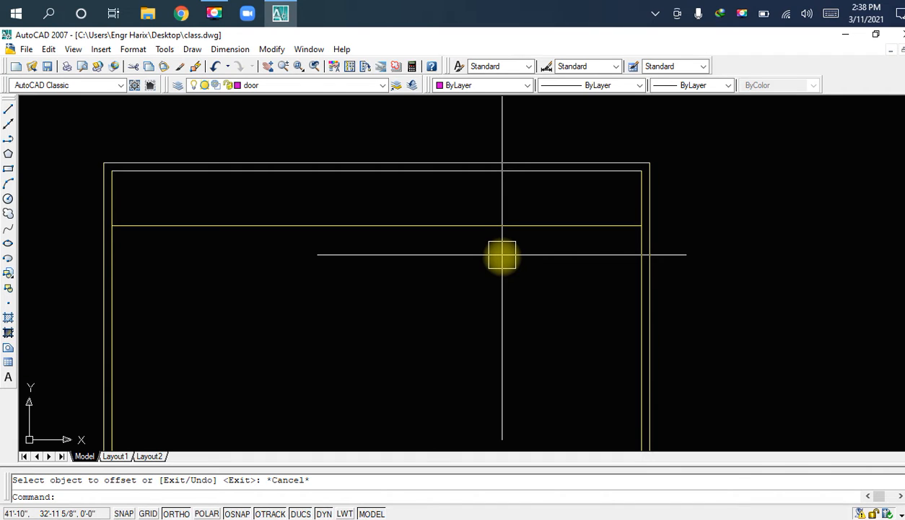
Step: Offset the new horizontal line below the upper wall 9" downward to form a second wall
{"action": "type", "text": "o"}
{"action": "key", "text": "space"}
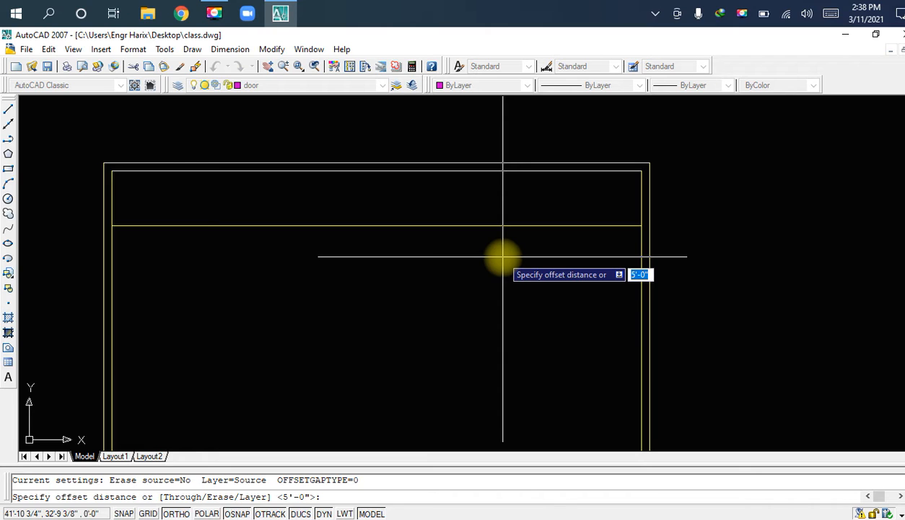
{"action": "type", "text": "9"}
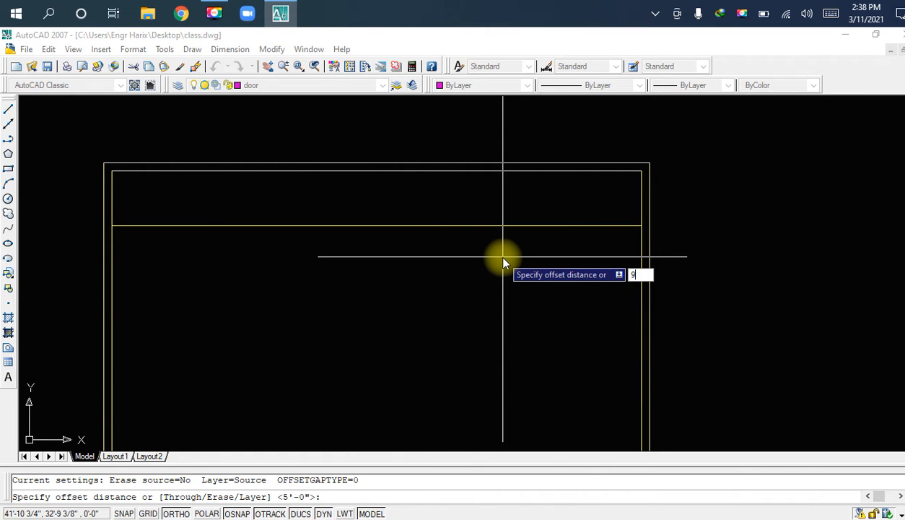
{"action": "right_click", "coordinate": [503, 260]}
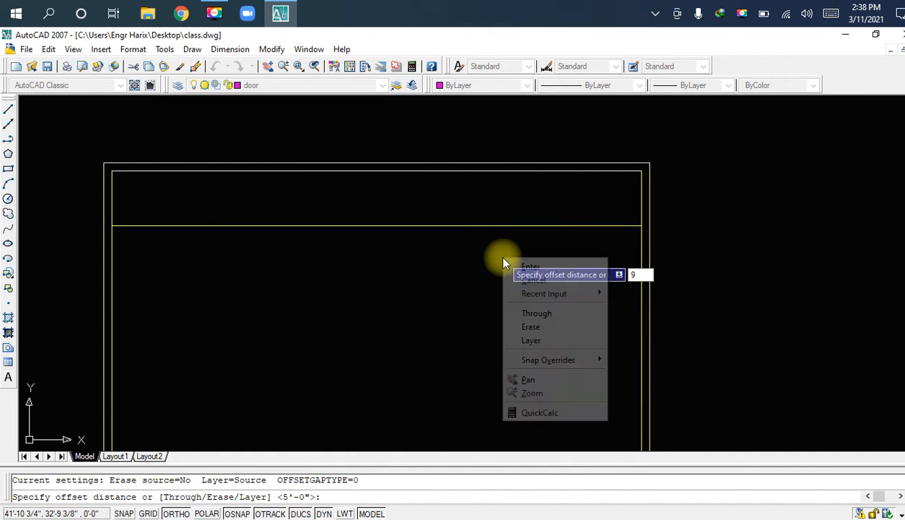
{"action": "left_click", "coordinate": [531, 267]}
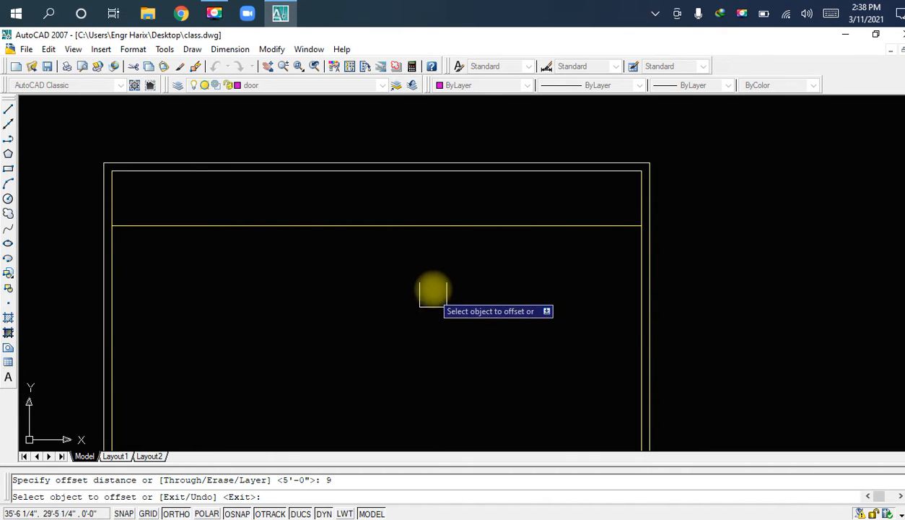
{"action": "left_click", "coordinate": [433, 226]}
{"action": "left_click", "coordinate": [427, 304]}
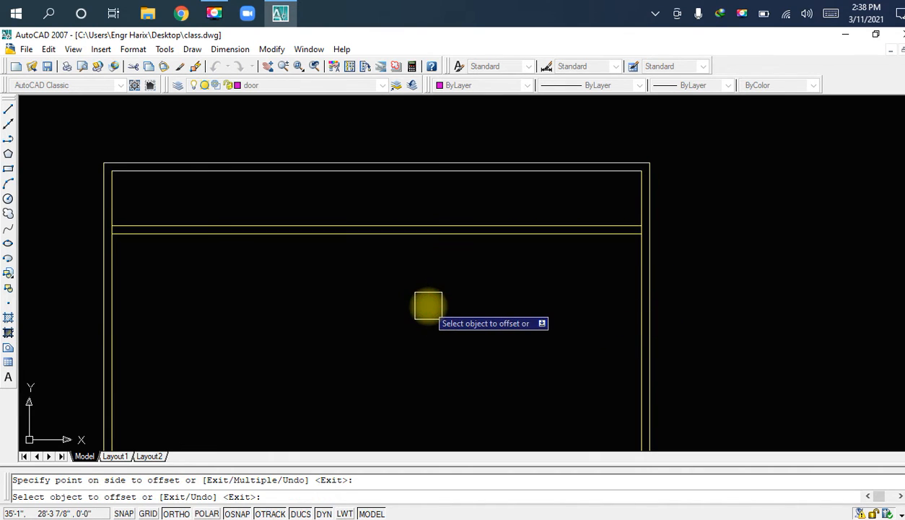
{"action": "scroll", "coordinate": [646, 230], "scroll_direction": "up", "scroll_amount": 8}
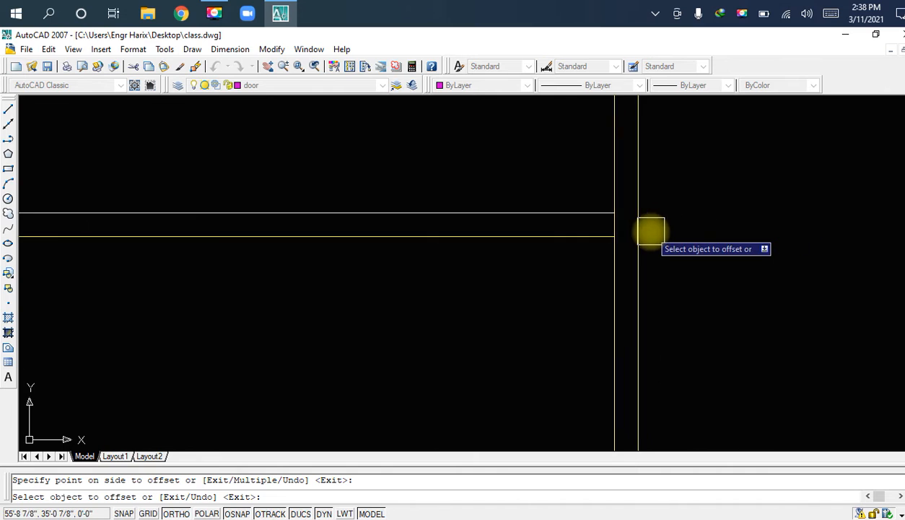
{"action": "scroll", "coordinate": [625, 220], "scroll_direction": "up", "scroll_amount": 2}
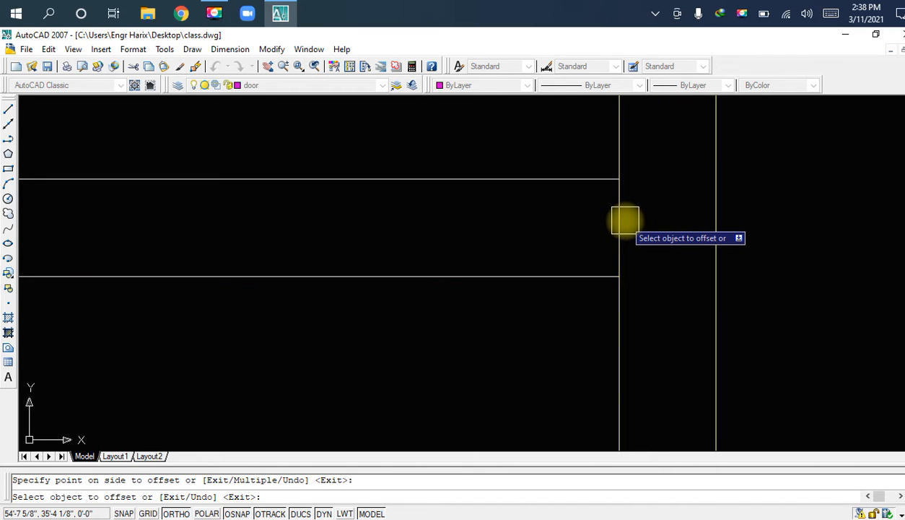
Step: Trim the side walls' inner lines between the two lines of the new horizontal partition at both ends
{"action": "key", "text": "Escape"}
{"action": "type", "text": "tr"}
{"action": "key", "text": "space"}
{"action": "key", "text": "space"}
{"action": "scroll", "coordinate": [615, 220], "scroll_direction": "down", "scroll_amount": 6}
{"action": "scroll", "coordinate": [404, 226], "scroll_direction": "down", "scroll_amount": 6}
{"action": "scroll", "coordinate": [176, 187], "scroll_direction": "up", "scroll_amount": 5}
{"action": "scroll", "coordinate": [157, 218], "scroll_direction": "up", "scroll_amount": 4}
{"action": "scroll", "coordinate": [153, 247], "scroll_direction": "up", "scroll_amount": 2}
{"action": "scroll", "coordinate": [153, 247], "scroll_direction": "down", "scroll_amount": 6}
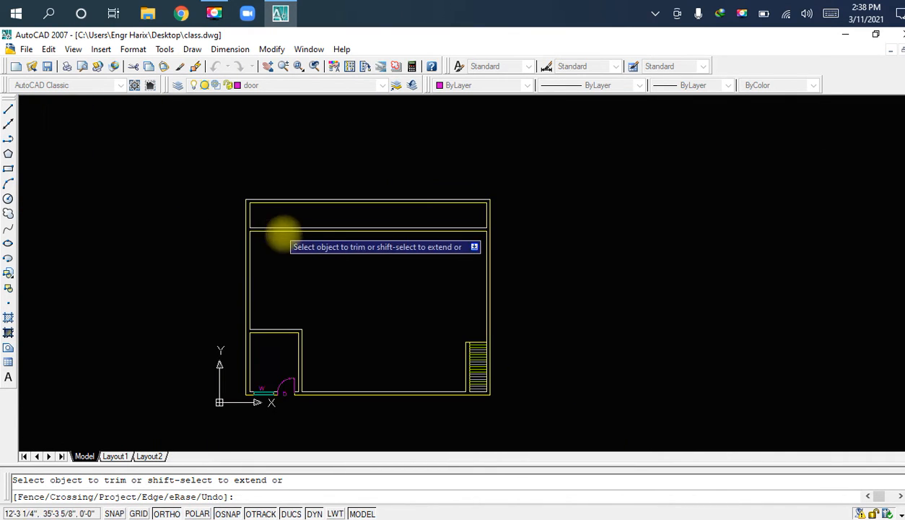
{"action": "key", "text": "Escape"}
Step: Shorten the right wall's inner line above the partition by moving its lower endpoint upward with the grip
{"action": "scroll", "coordinate": [484, 219], "scroll_direction": "up", "scroll_amount": 5}
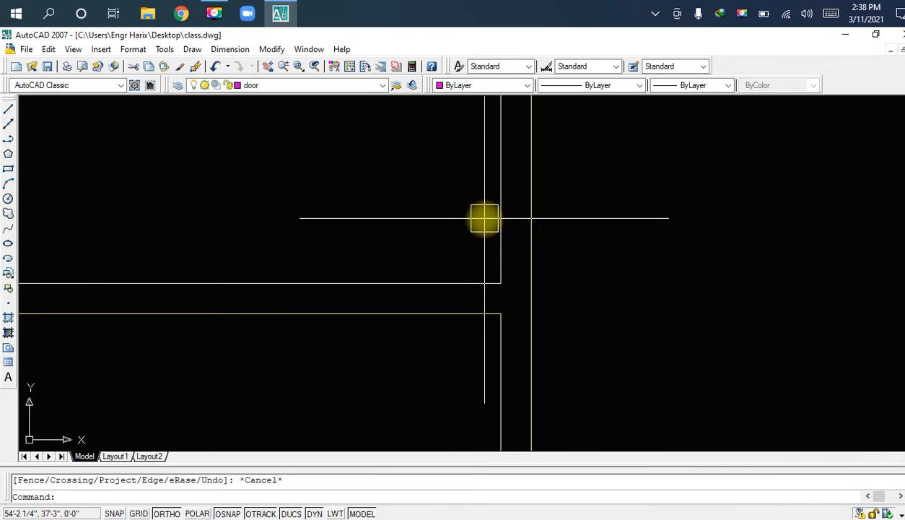
{"action": "left_click", "coordinate": [490, 233]}
{"action": "left_click", "coordinate": [501, 283]}
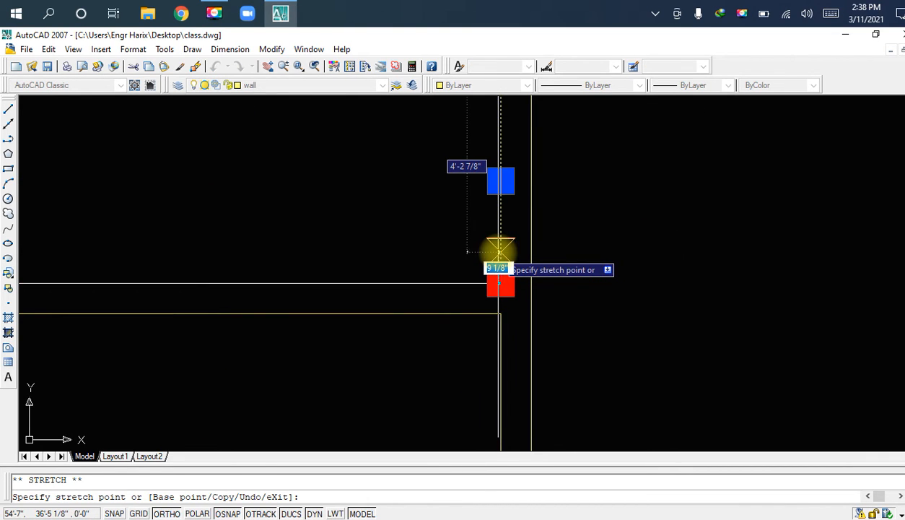
{"action": "key", "text": "Escape"}
{"action": "scroll", "coordinate": [501, 283], "scroll_direction": "up", "scroll_amount": 2}
{"action": "left_click", "coordinate": [496, 275]}
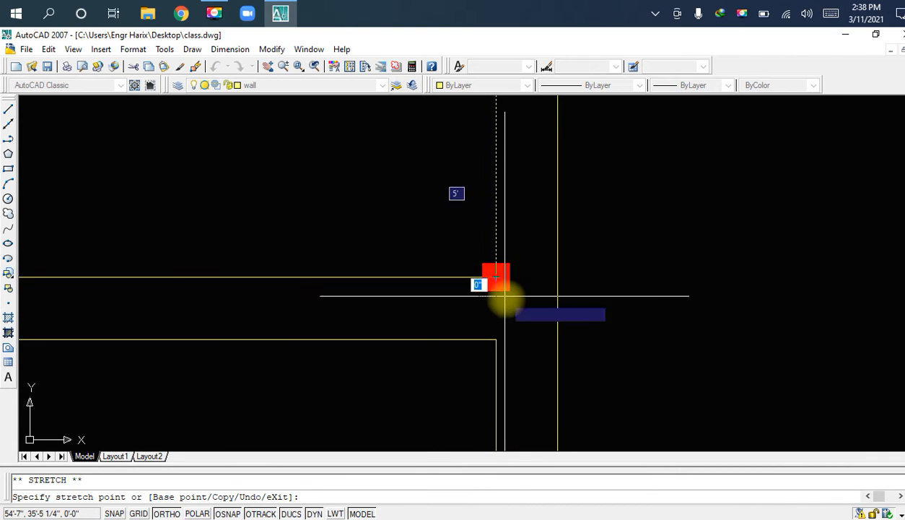
{"action": "key", "text": "Escape"}
{"action": "scroll", "coordinate": [479, 216], "scroll_direction": "down", "scroll_amount": 2}
{"action": "scroll", "coordinate": [451, 292], "scroll_direction": "up", "scroll_amount": 2}
{"action": "type", "text": "tr"}
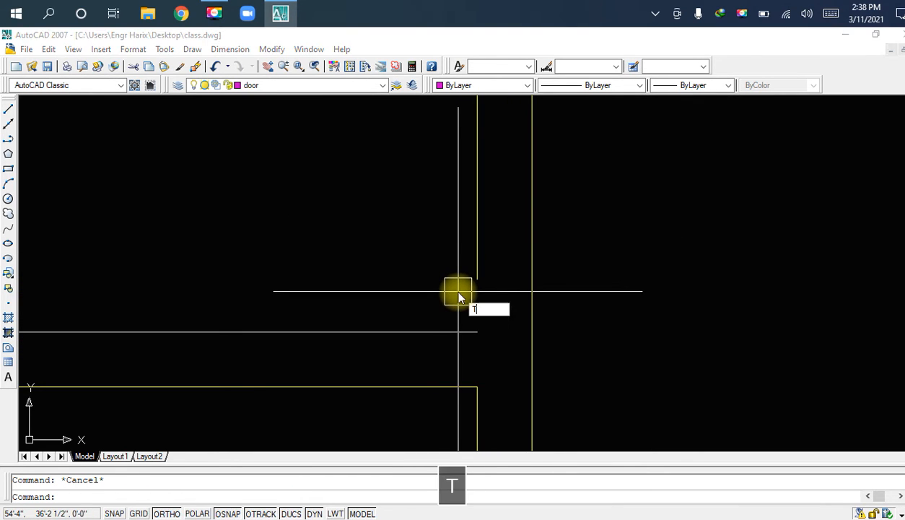
{"action": "key", "text": "space"}
{"action": "key", "text": "space"}
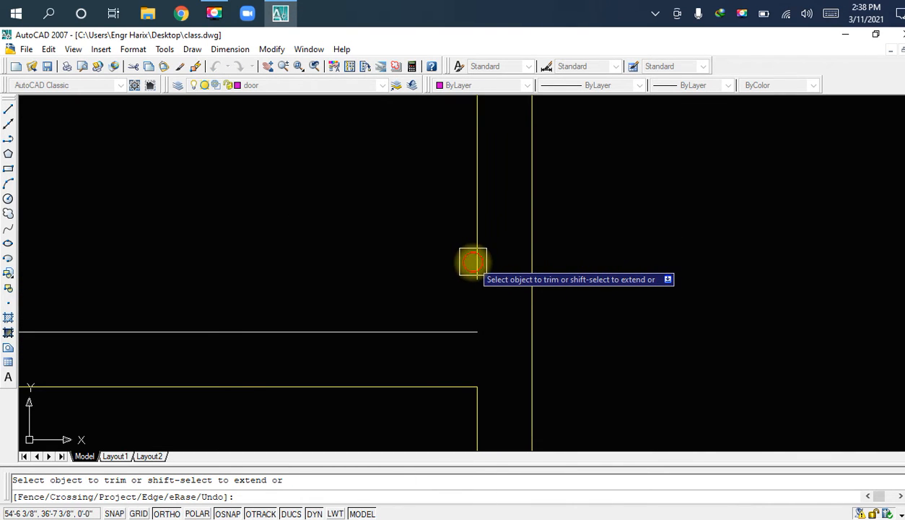
{"action": "key", "text": "Escape"}
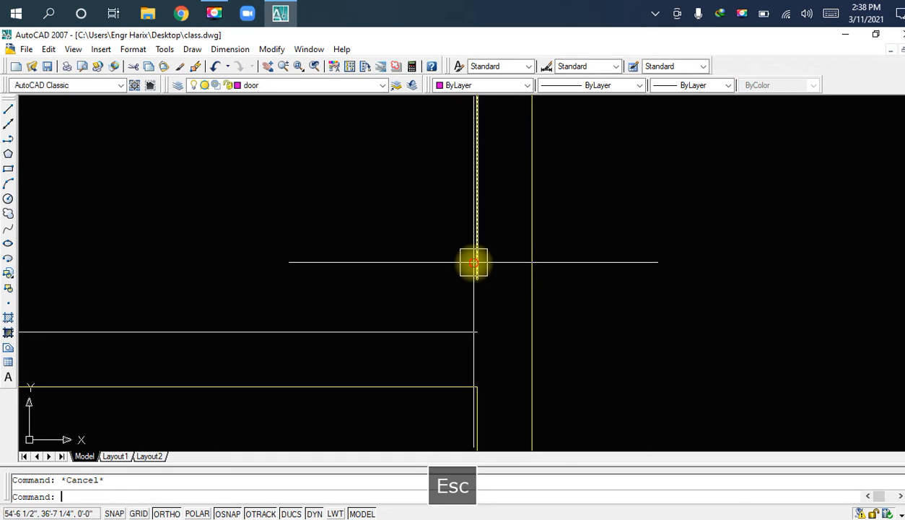
Step: Stretch the lower end of the right wall's upper inner line to the partition's upper line and save the drawing
{"action": "left_click", "coordinate": [474, 263]}
{"action": "left_click", "coordinate": [477, 279]}
{"action": "key", "text": "Escape"}
{"action": "left_click", "coordinate": [476, 270]}
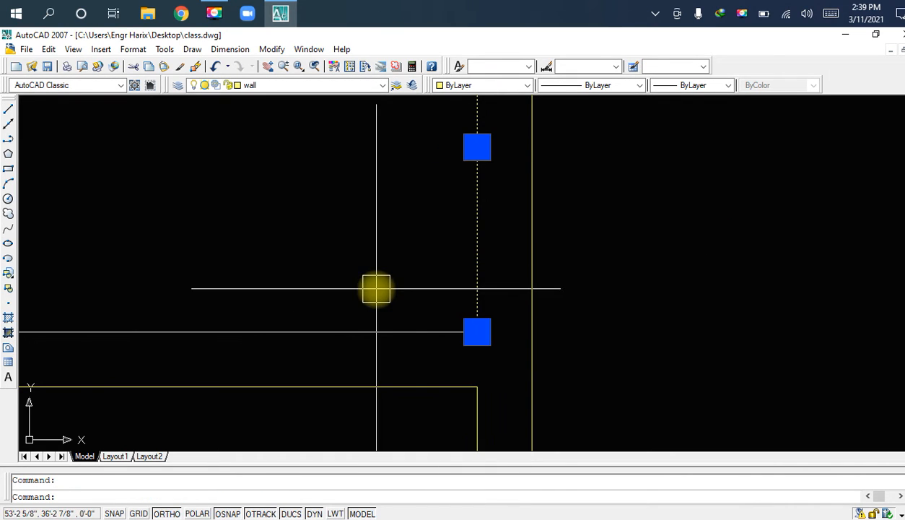
{"action": "middle_click_drag", "start_coordinate": [417, 294], "coordinate": [426, 244]}
{"action": "key", "text": "Escape"}
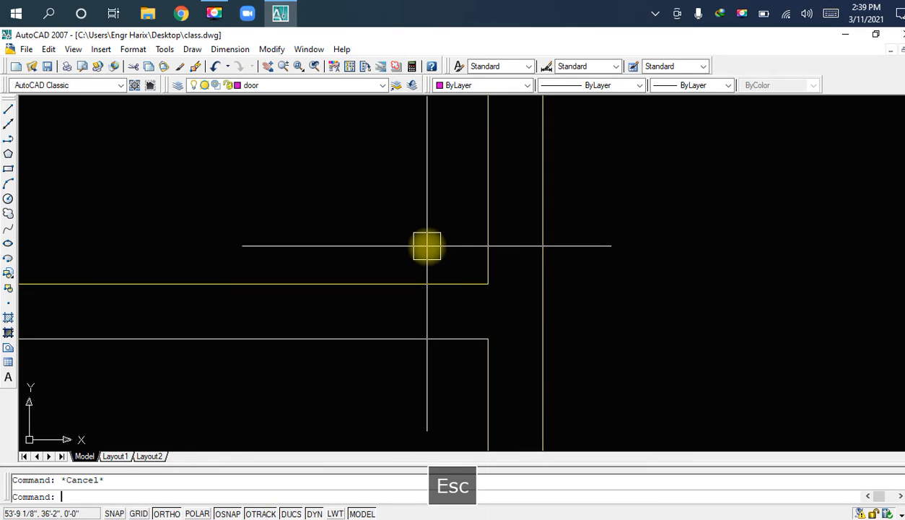
{"action": "key", "text": "ctrl+s"}
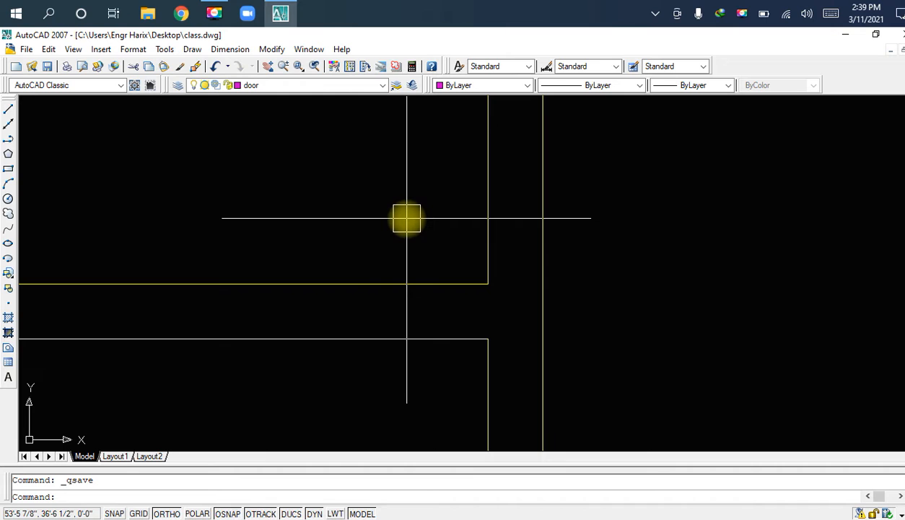
Step: Add an aligned dimension from the small room's outer upper-right corner vertically to the partition's lower line
{"action": "scroll", "coordinate": [442, 207], "scroll_direction": "down", "scroll_amount": 2}
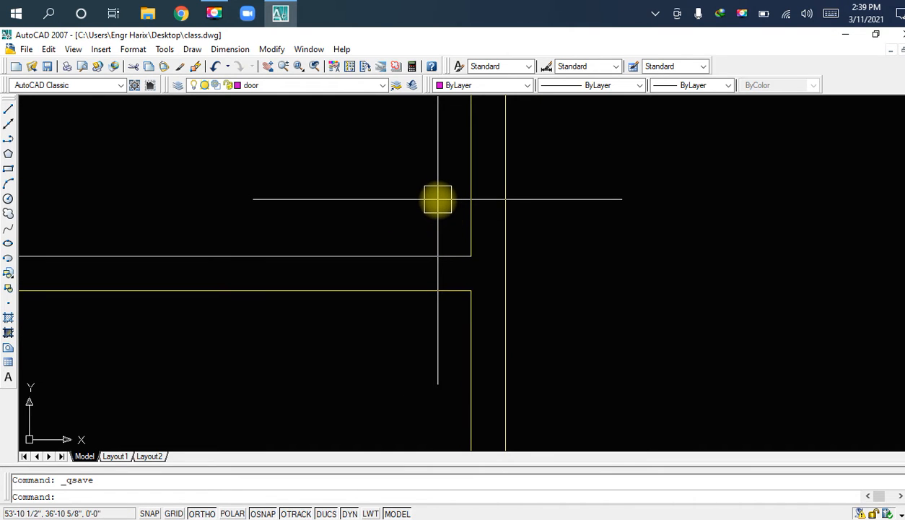
{"action": "middle_click_drag", "start_coordinate": [438, 199], "coordinate": [436, 267]}
{"action": "scroll", "coordinate": [420, 202], "scroll_direction": "down", "scroll_amount": 4}
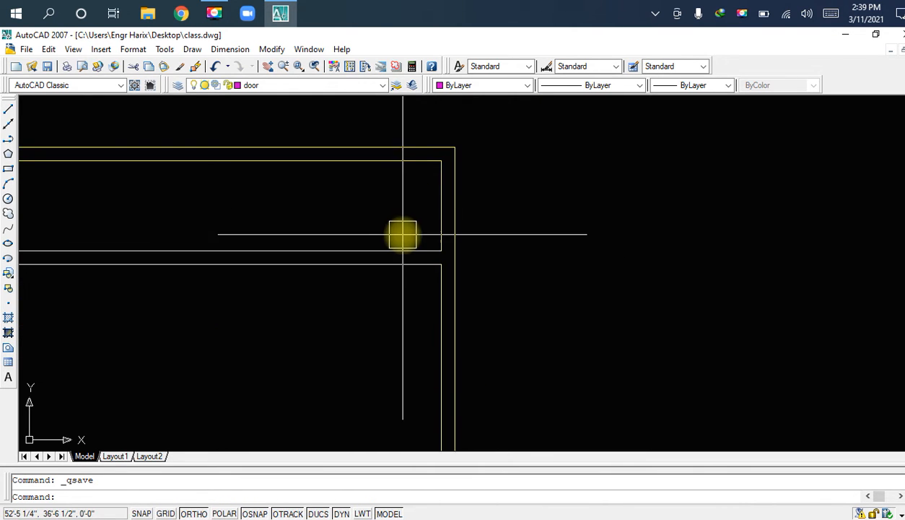
{"action": "scroll", "coordinate": [393, 229], "scroll_direction": "down", "scroll_amount": 1}
{"action": "middle_click_drag", "start_coordinate": [372, 271], "coordinate": [477, 253]}
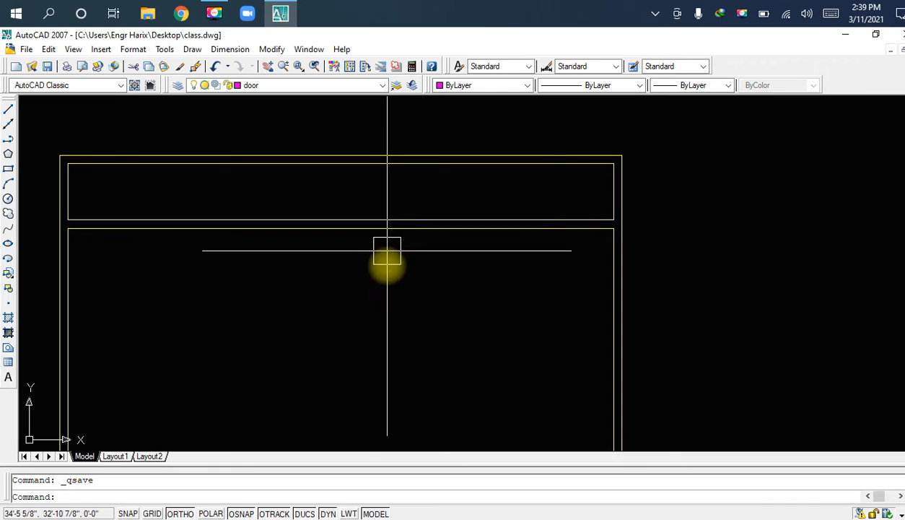
{"action": "middle_click_drag", "start_coordinate": [384, 271], "coordinate": [434, 226]}
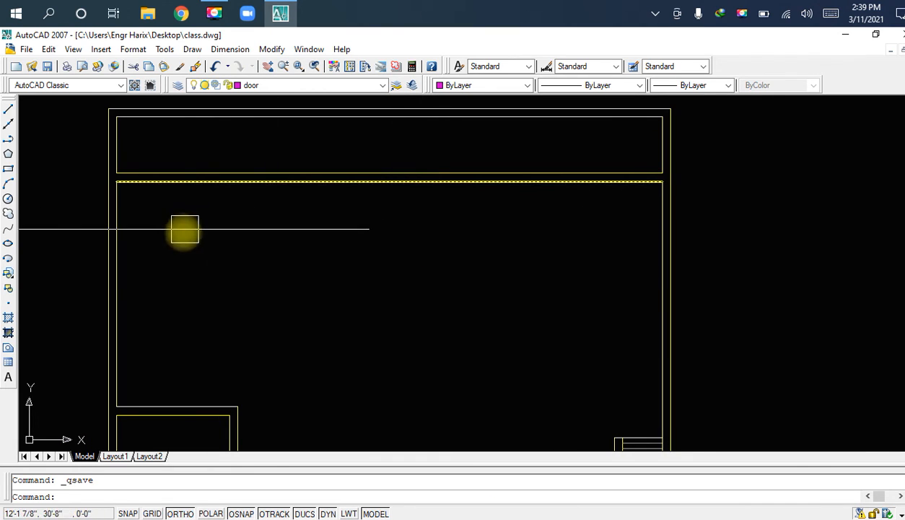
{"action": "type", "text": "DA"}
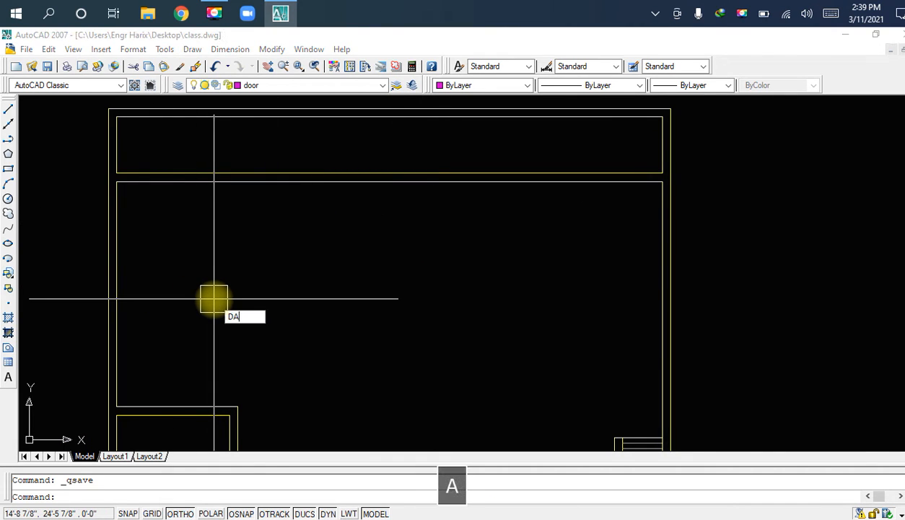
{"action": "type", "text": "L"}
{"action": "key", "text": "space"}
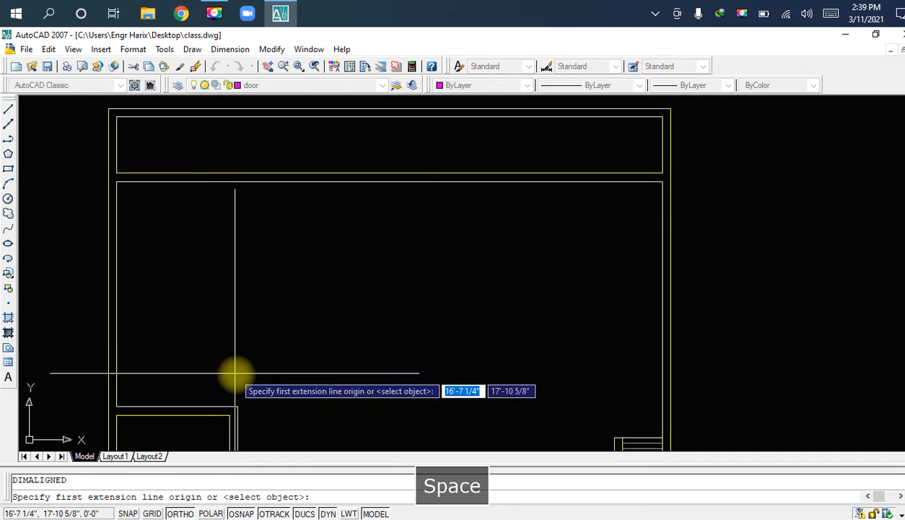
{"action": "left_click", "coordinate": [238, 406]}
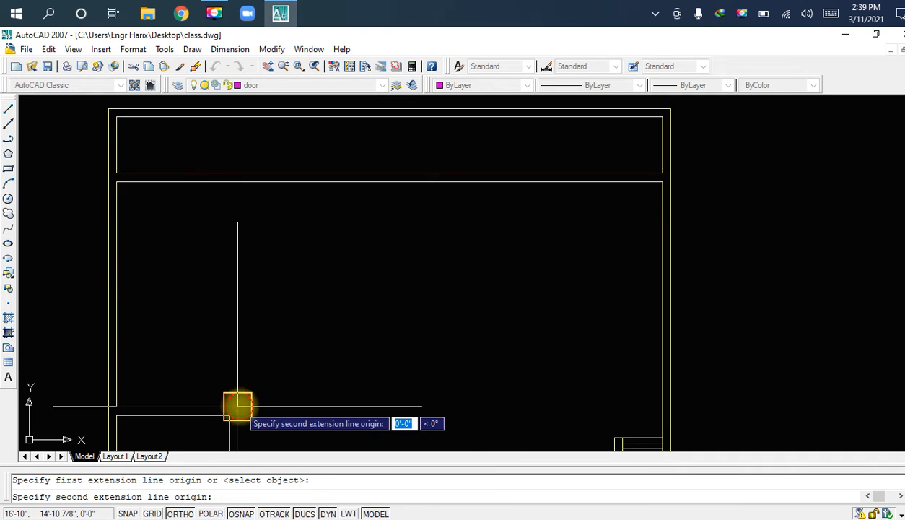
{"action": "left_click", "coordinate": [237, 182]}
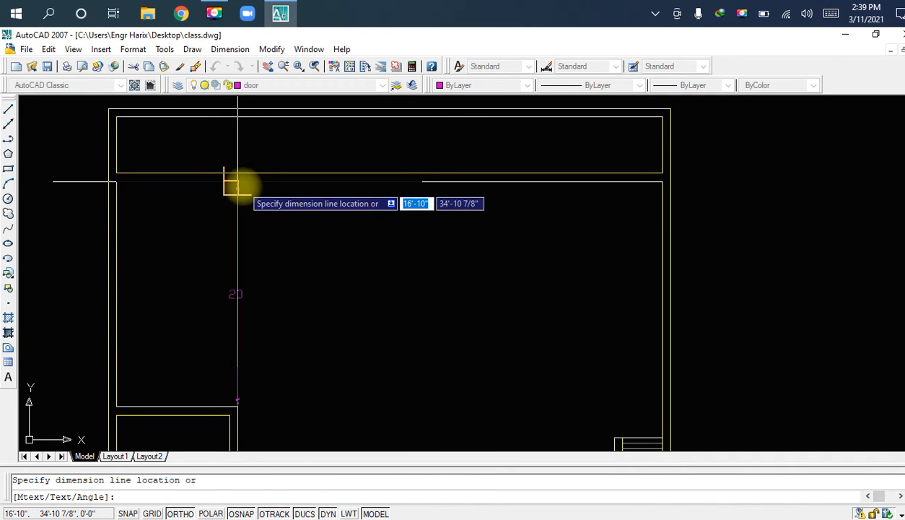
{"action": "left_click", "coordinate": [239, 293]}
Step: Examine the vertical dimension and the layout of the large room down to the door and stairs
{"action": "scroll", "coordinate": [251, 292], "scroll_direction": "up", "scroll_amount": 3}
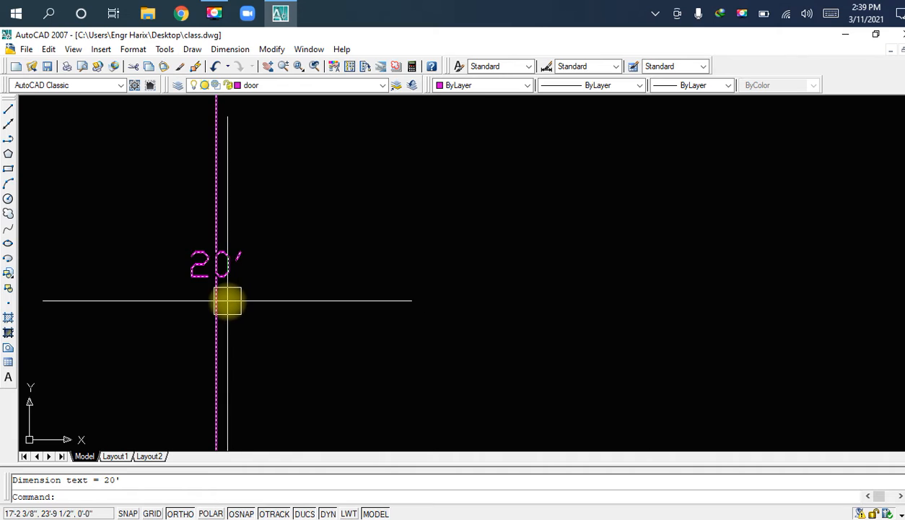
{"action": "scroll", "coordinate": [227, 300], "scroll_direction": "down", "scroll_amount": 4}
{"action": "scroll", "coordinate": [236, 304], "scroll_direction": "up", "scroll_amount": 3}
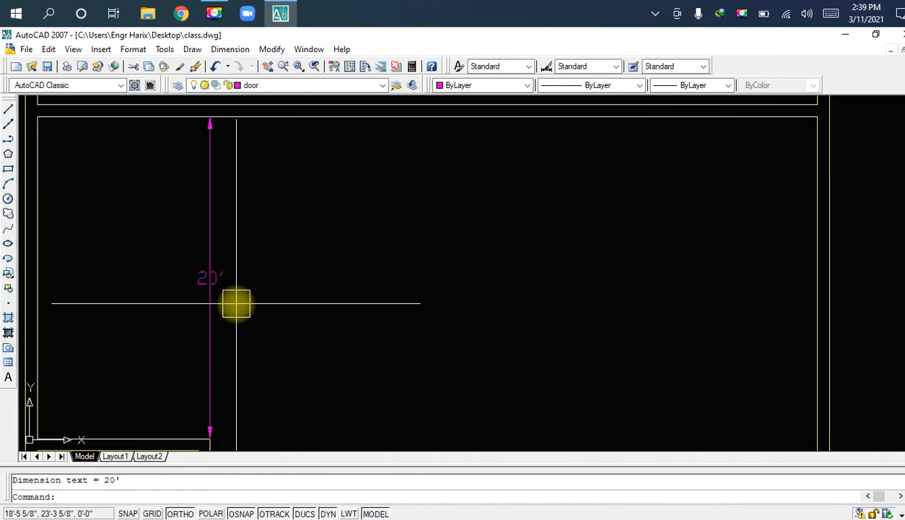
{"action": "scroll", "coordinate": [273, 265], "scroll_direction": "down", "scroll_amount": 2}
{"action": "mouse_move", "coordinate": [276, 267]}
{"action": "middle_mouse_down"}
{"action": "mouse_move", "coordinate": [276, 284]}
{"action": "mouse_move", "coordinate": [268, 265]}
{"action": "middle_mouse_up"}
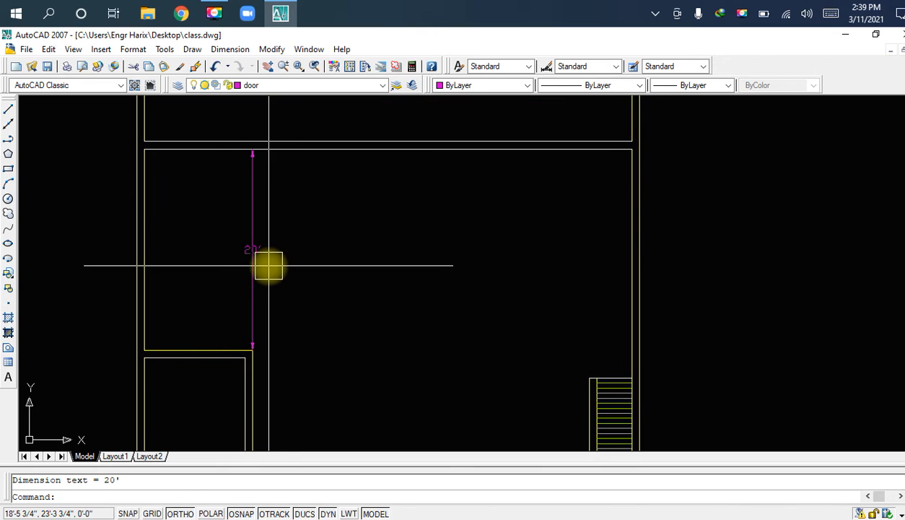
{"action": "middle_click_drag", "start_coordinate": [283, 323], "coordinate": [269, 267]}
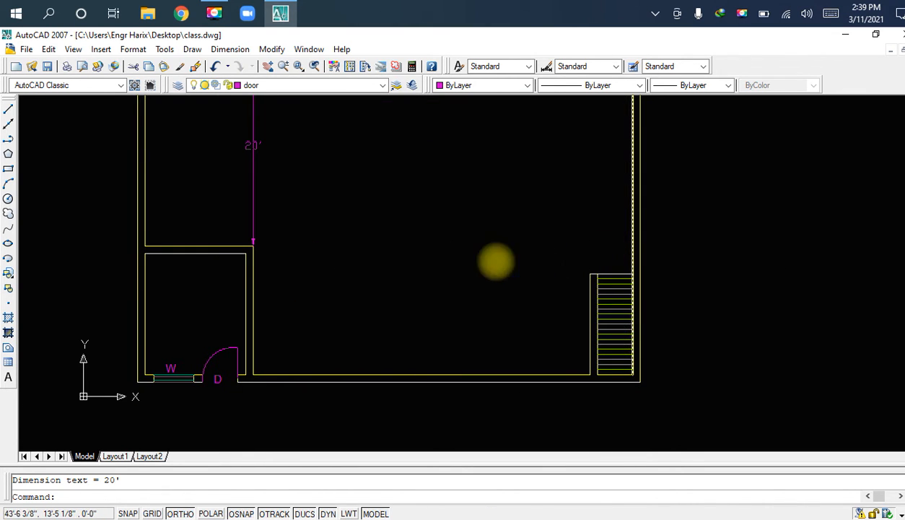
{"action": "mouse_move", "coordinate": [406, 245]}
{"action": "middle_mouse_down"}
{"action": "mouse_move", "coordinate": [434, 283]}
{"action": "mouse_move", "coordinate": [415, 273]}
{"action": "middle_mouse_up"}
Step: Delete the vertical dimension between the small room and the partition
{"action": "left_click", "coordinate": [264, 199]}
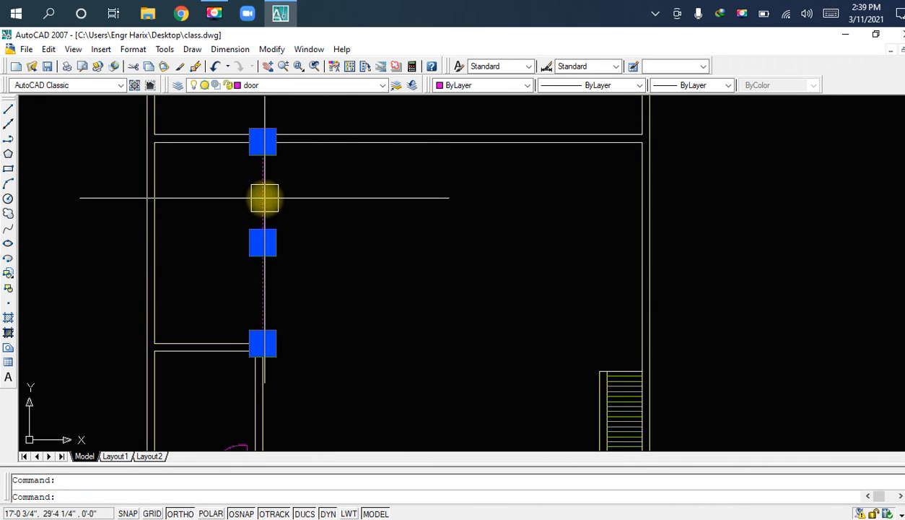
{"action": "key", "text": "Escape"}
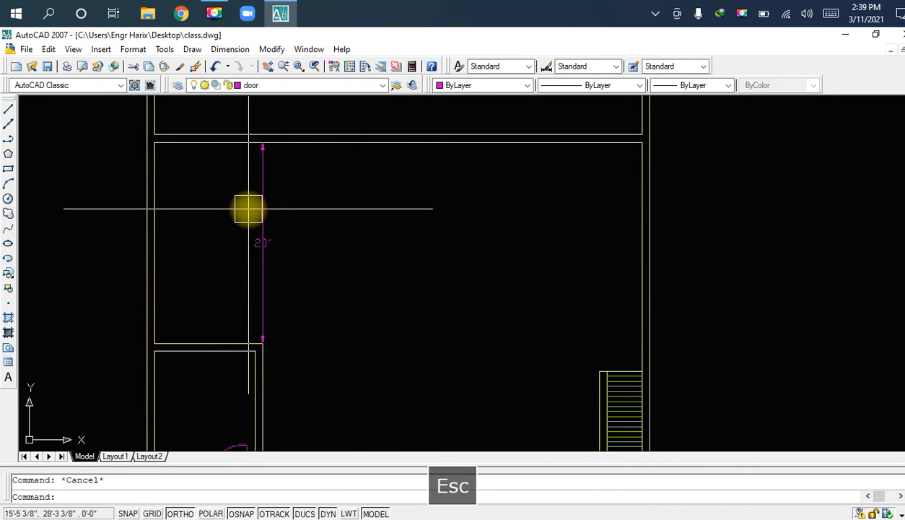
{"action": "middle_click_drag", "start_coordinate": [248, 208], "coordinate": [273, 237]}
{"action": "scroll", "coordinate": [279, 257], "scroll_direction": "up", "scroll_amount": 4}
{"action": "scroll", "coordinate": [282, 321], "scroll_direction": "up", "scroll_amount": 1}
{"action": "scroll", "coordinate": [430, 310], "scroll_direction": "down", "scroll_amount": 6}
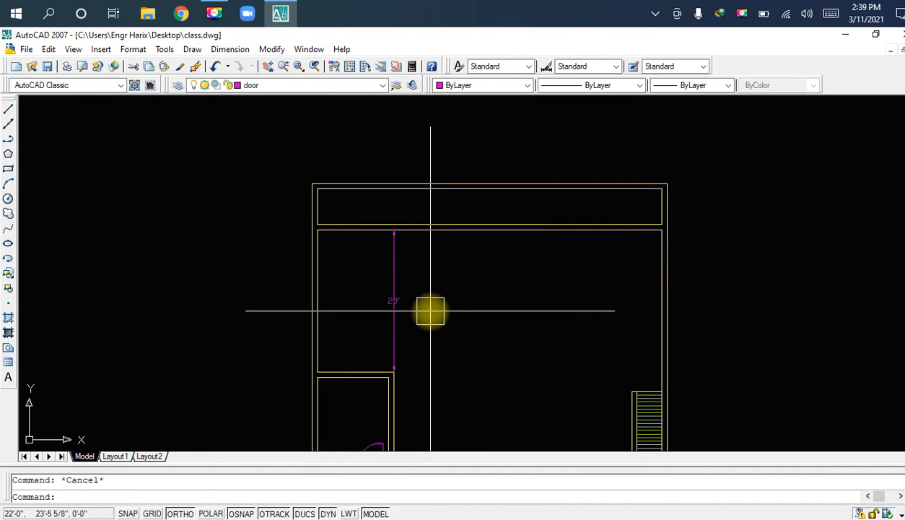
{"action": "left_click", "coordinate": [394, 291]}
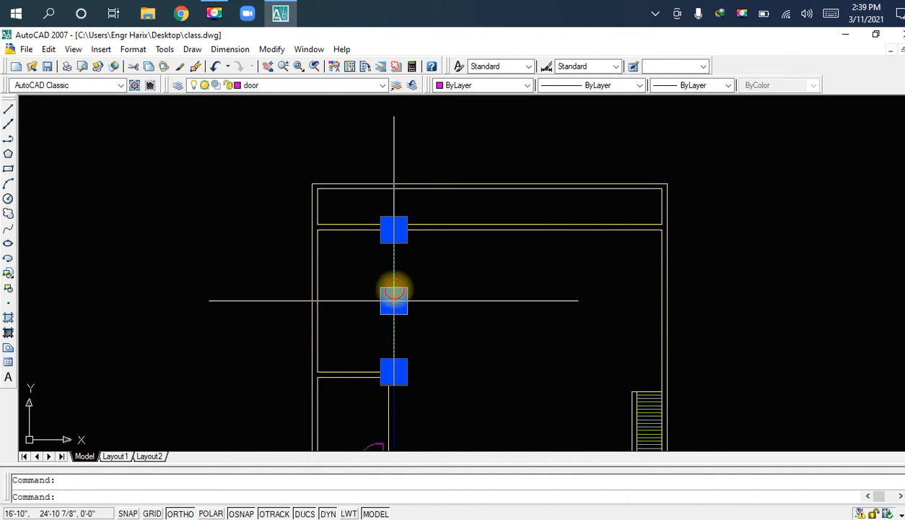
{"action": "key", "text": "Delete"}
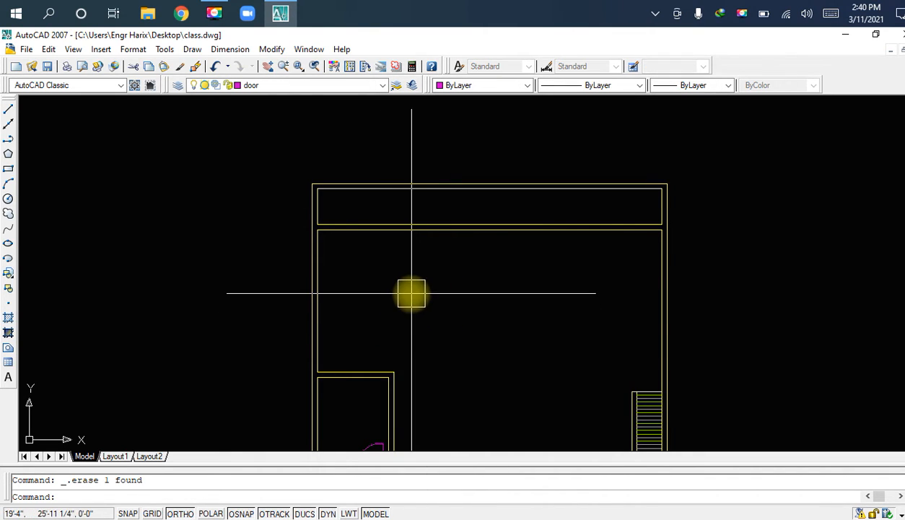
Step: Draw a line from the midpoint of the partition's lower line 10' downward, continuing horizontally to the right wall's inner line
{"action": "middle_click_drag", "start_coordinate": [492, 316], "coordinate": [470, 278]}
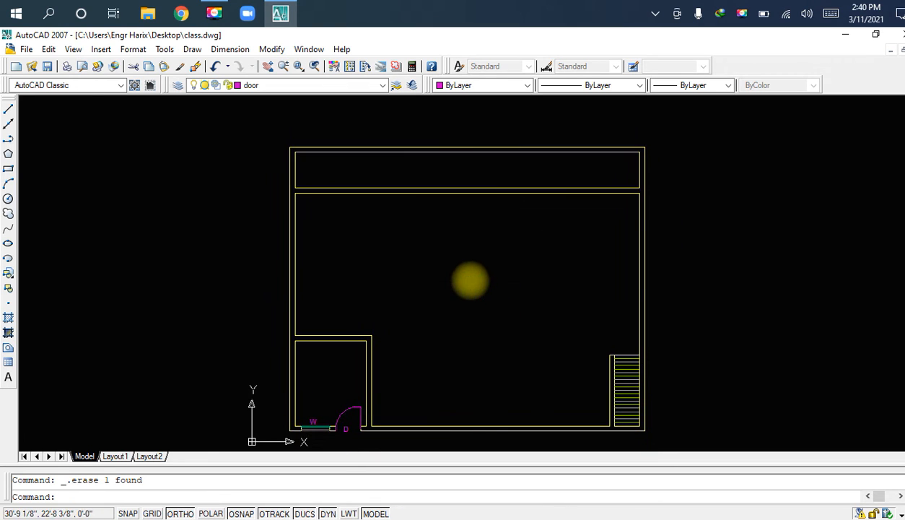
{"action": "middle_click_drag", "start_coordinate": [551, 214], "coordinate": [526, 233]}
{"action": "scroll", "coordinate": [527, 231], "scroll_direction": "up", "scroll_amount": 2}
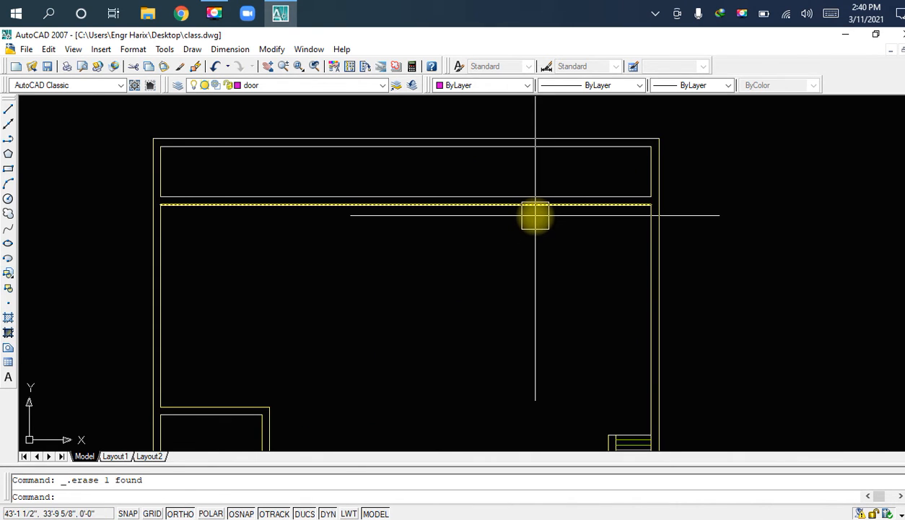
{"action": "type", "text": "L"}
{"action": "key", "text": "space"}
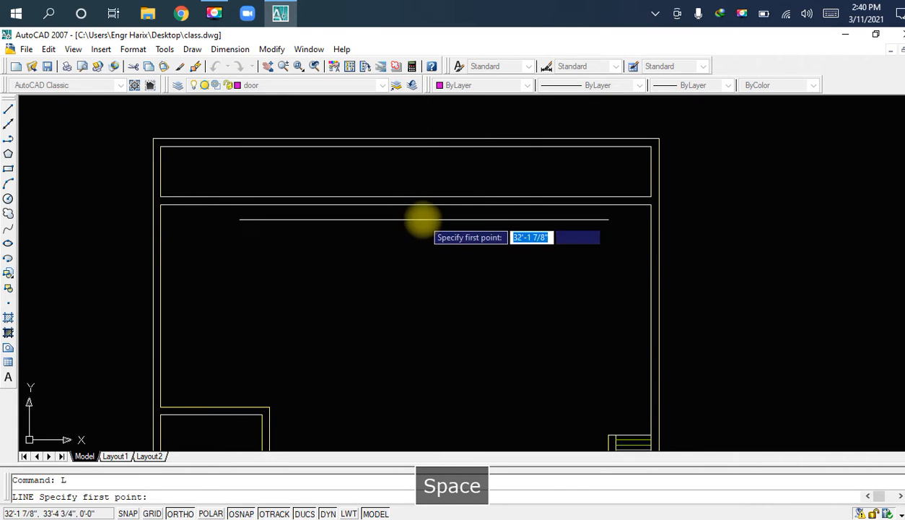
{"action": "left_click", "coordinate": [406, 205]}
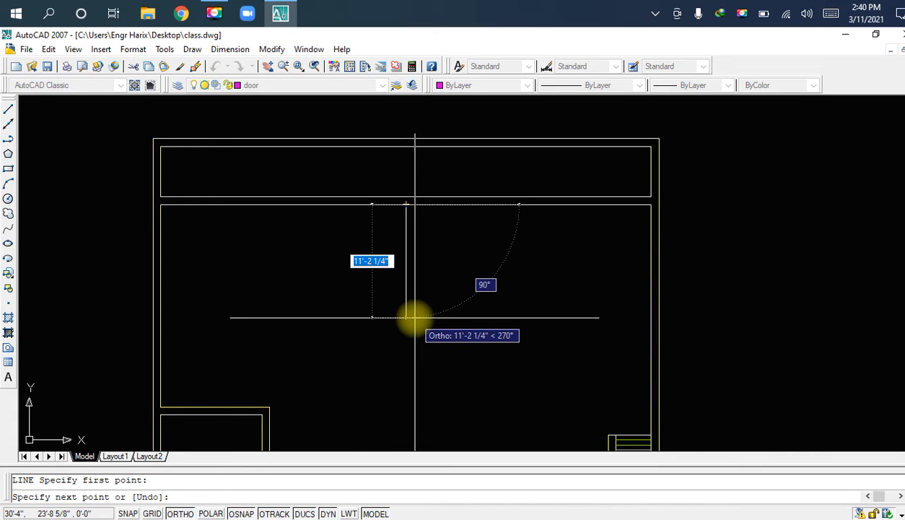
{"action": "type", "text": "10"}
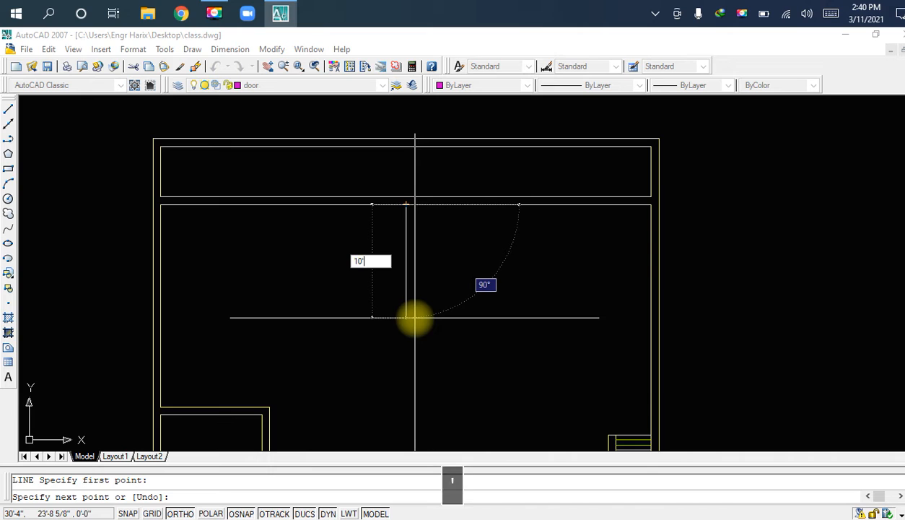
{"action": "type", "text": "'"}
{"action": "key", "text": "Return"}
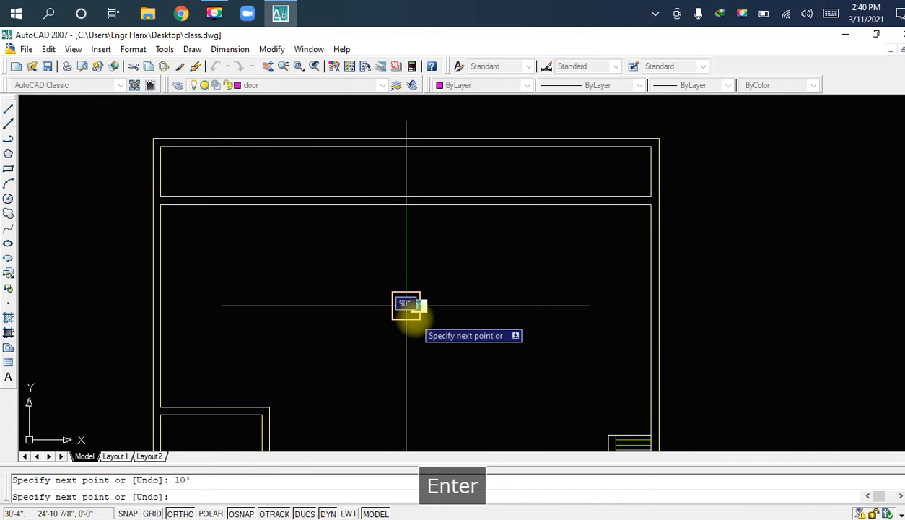
{"action": "left_click", "coordinate": [652, 305]}
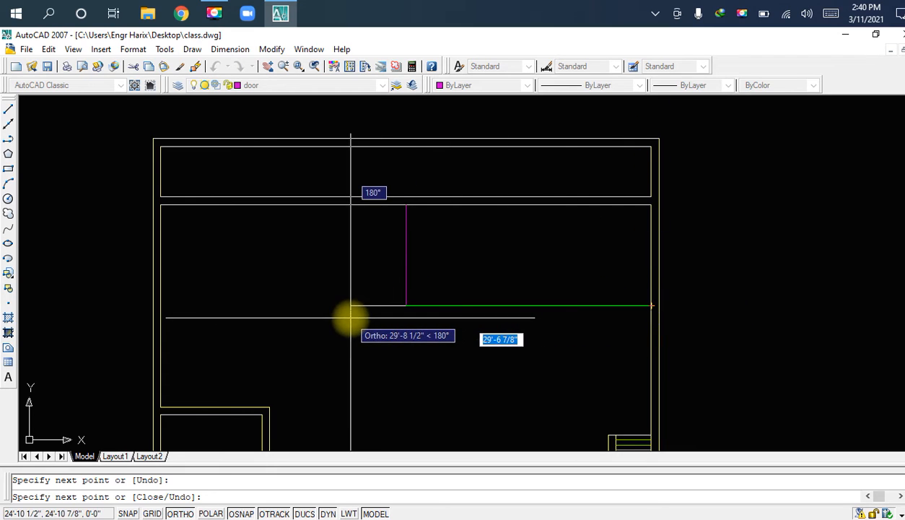
{"action": "key", "text": "Escape"}
Step: Start another line at the corner where the 10' vertical line meets the new horizontal line
{"action": "key", "text": "space"}
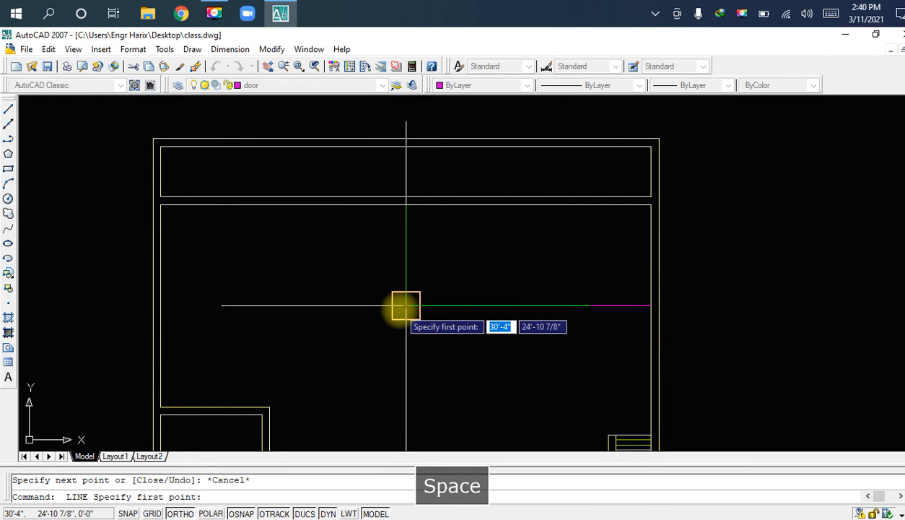
Step: Draw a horizontal line from the lower end of the short vertical partition line to the left wall's inner face
{"action": "left_click", "coordinate": [406, 305]}
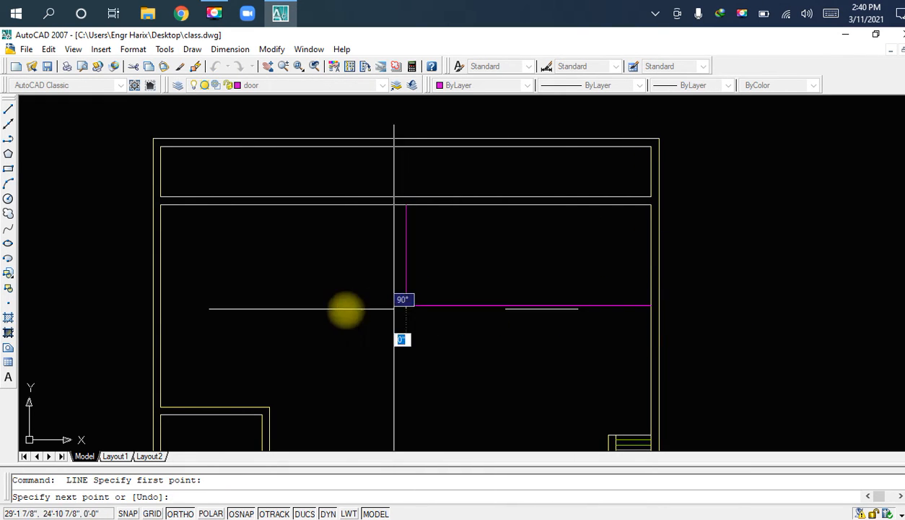
{"action": "left_click", "coordinate": [160, 305]}
{"action": "key", "text": "Escape"}
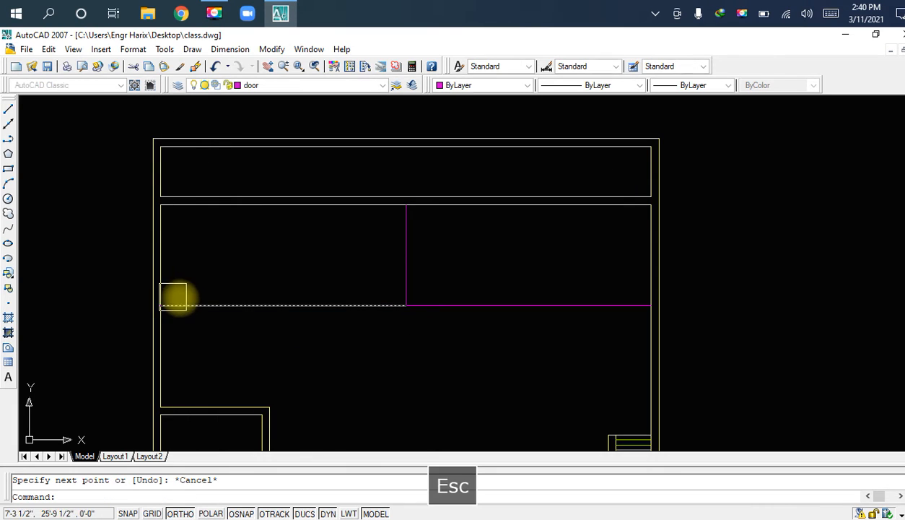
{"action": "left_click", "coordinate": [282, 305]}
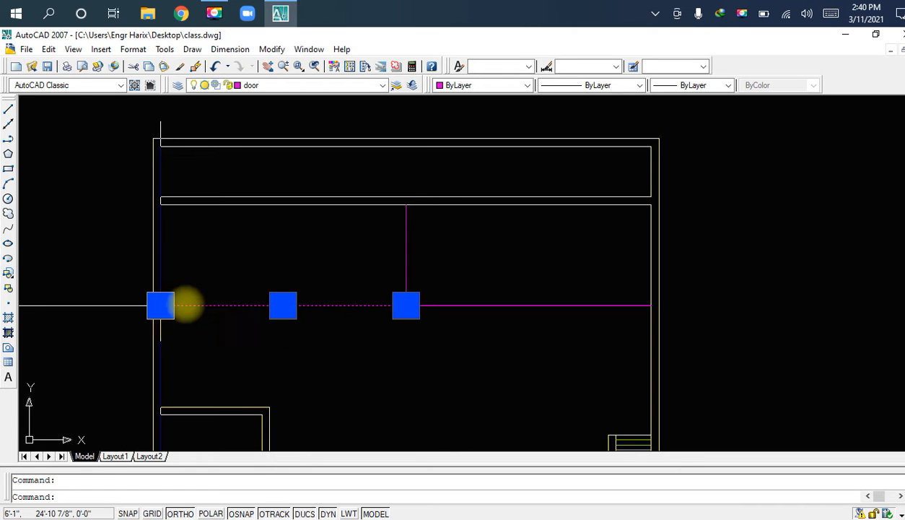
{"action": "scroll", "coordinate": [208, 267], "scroll_direction": "up", "scroll_amount": 3}
{"action": "middle_click_drag", "start_coordinate": [208, 267], "coordinate": [288, 280]}
{"action": "key", "text": "Escape"}
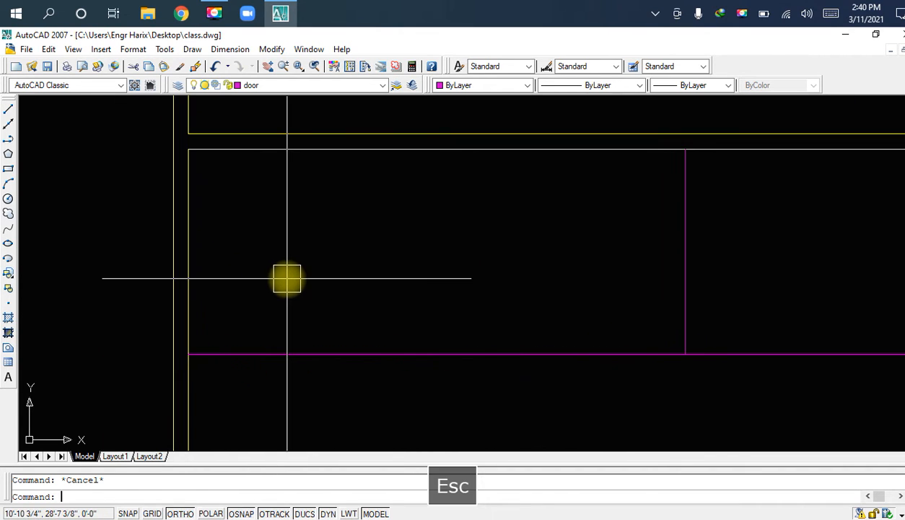
Step: Move the vertical partition line and both horizontal partition lines to the wall layer
{"action": "scroll", "coordinate": [287, 279], "scroll_direction": "down", "scroll_amount": 5}
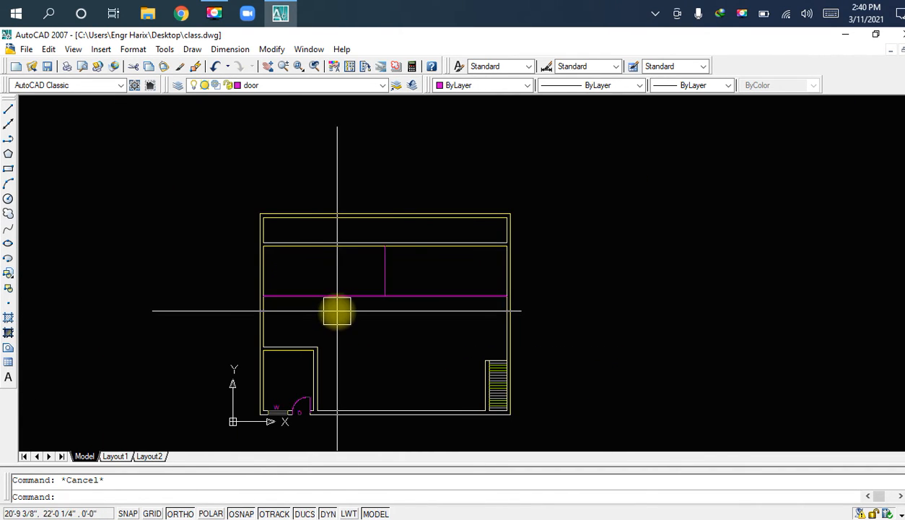
{"action": "scroll", "coordinate": [337, 312], "scroll_direction": "up", "scroll_amount": 2}
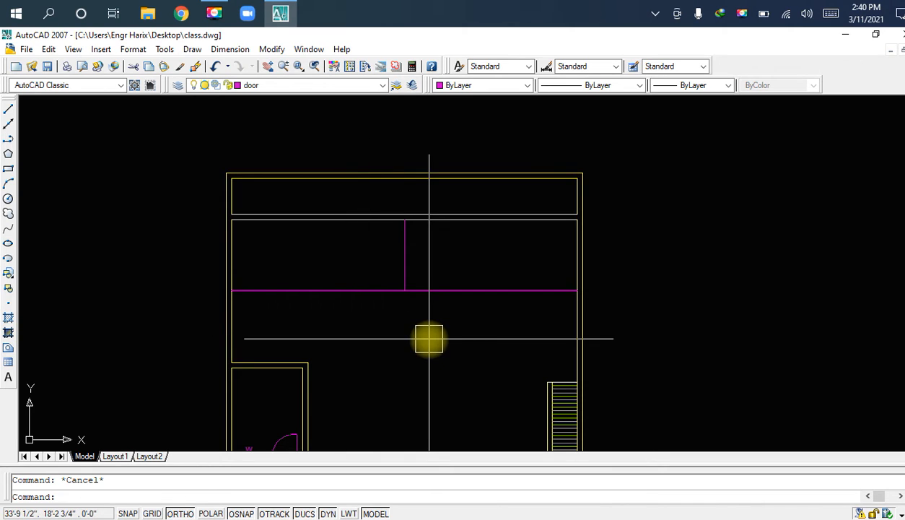
{"action": "scroll", "coordinate": [429, 337], "scroll_direction": "up", "scroll_amount": 3}
{"action": "middle_click_drag", "start_coordinate": [467, 334], "coordinate": [495, 361]}
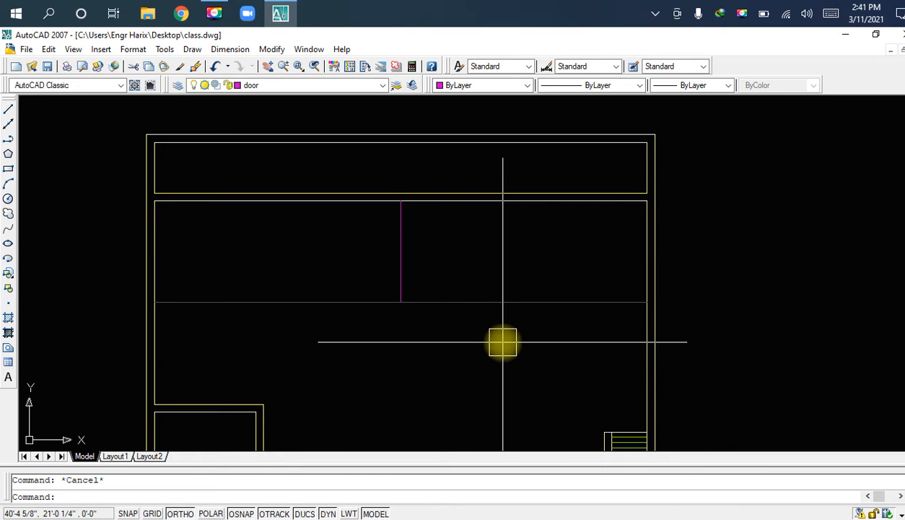
{"action": "left_click", "coordinate": [520, 246]}
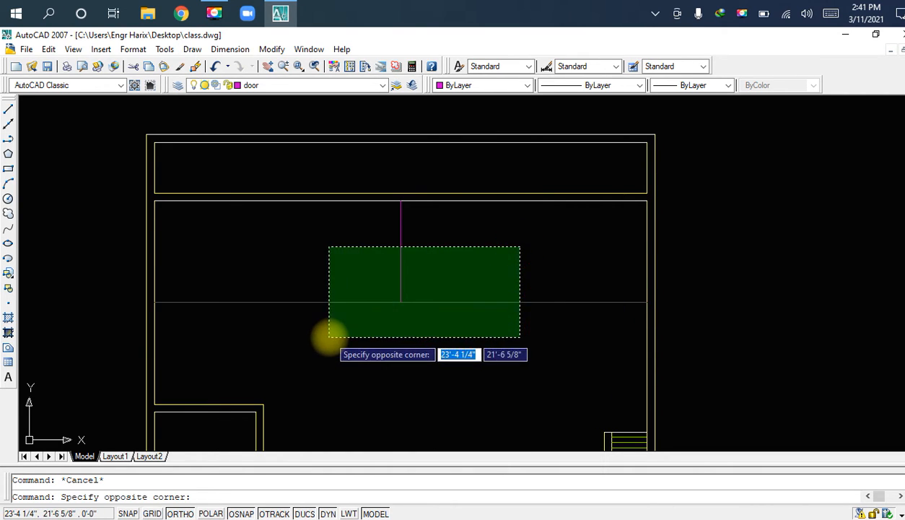
{"action": "left_click", "coordinate": [329, 336]}
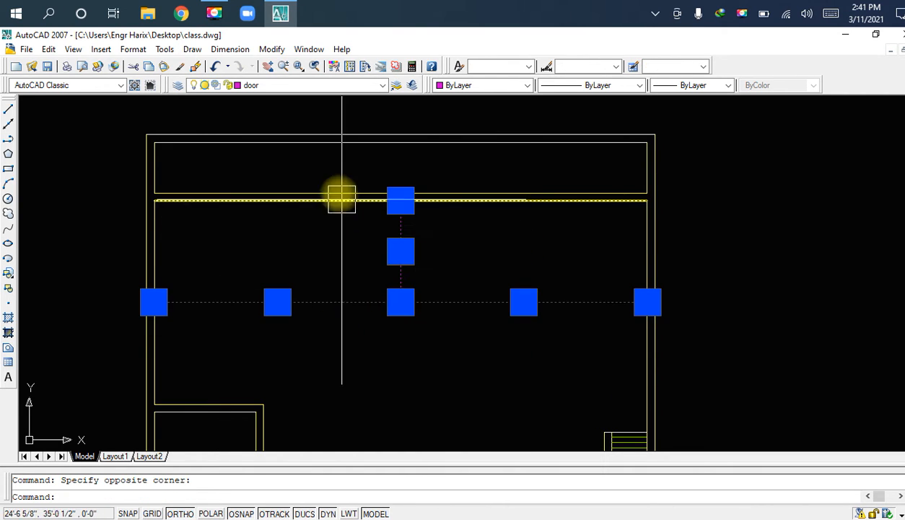
{"action": "left_click", "coordinate": [326, 84]}
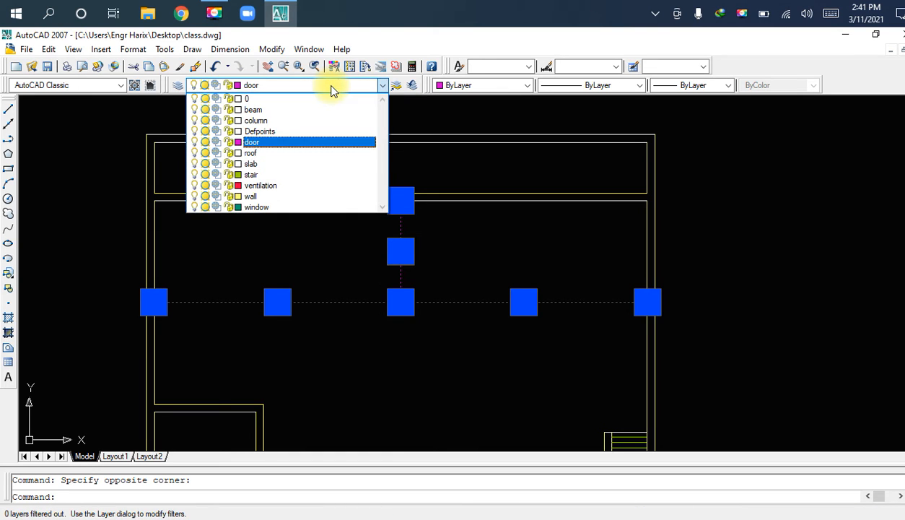
{"action": "left_click", "coordinate": [297, 196]}
{"action": "key", "text": "Escape"}
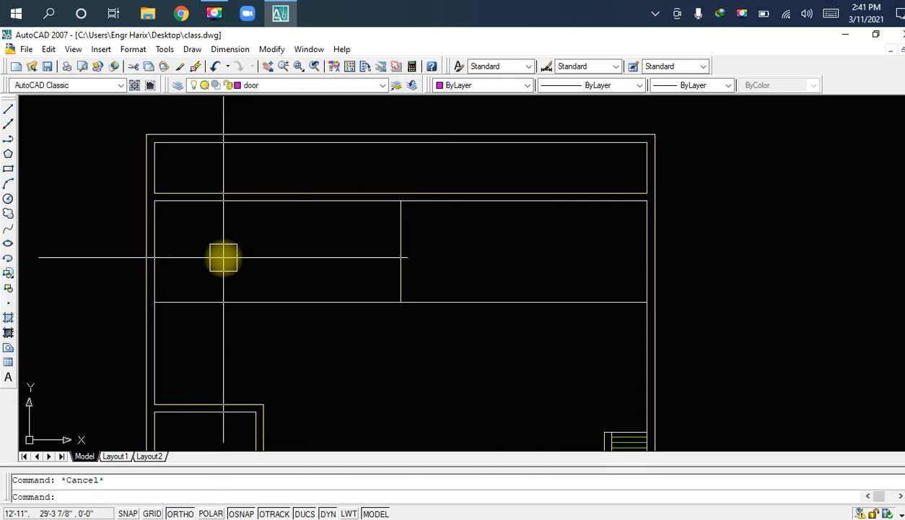
{"action": "scroll", "coordinate": [412, 232], "scroll_direction": "up", "scroll_amount": 3}
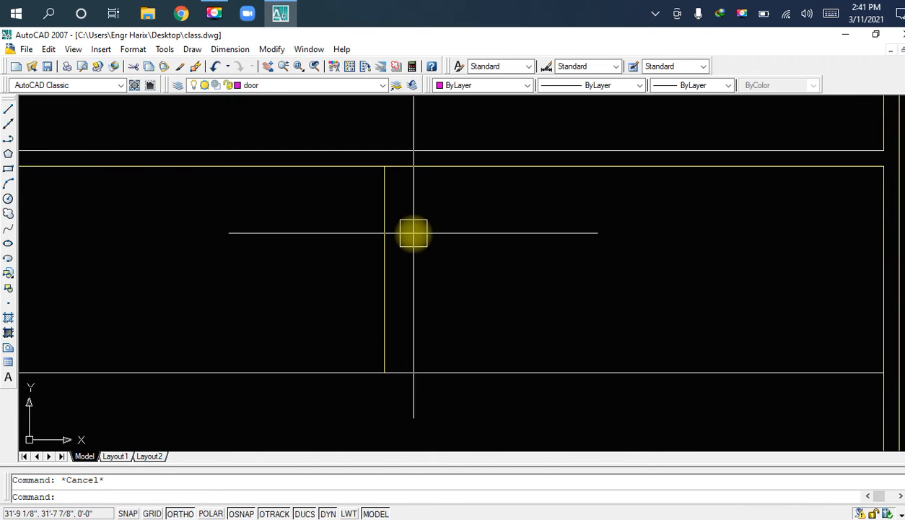
{"action": "middle_click_drag", "start_coordinate": [408, 237], "coordinate": [376, 295]}
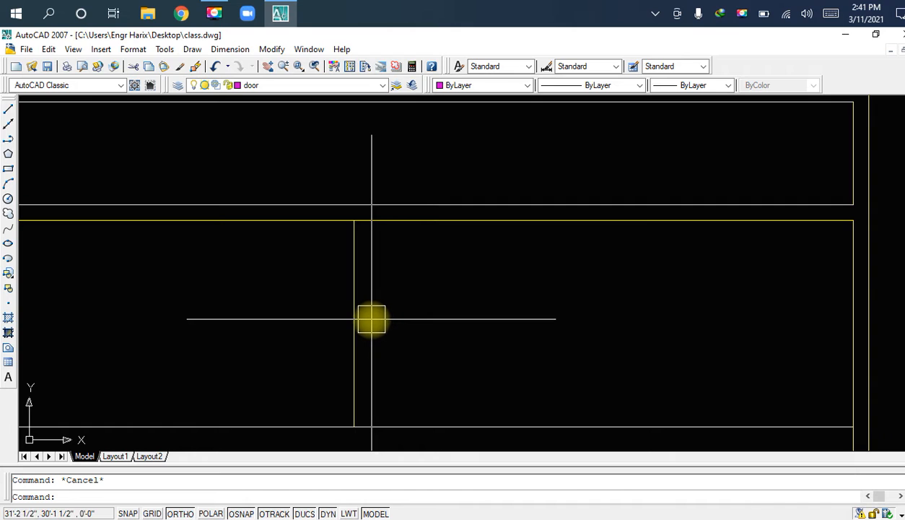
{"action": "middle_click_drag", "start_coordinate": [583, 242], "coordinate": [560, 297]}
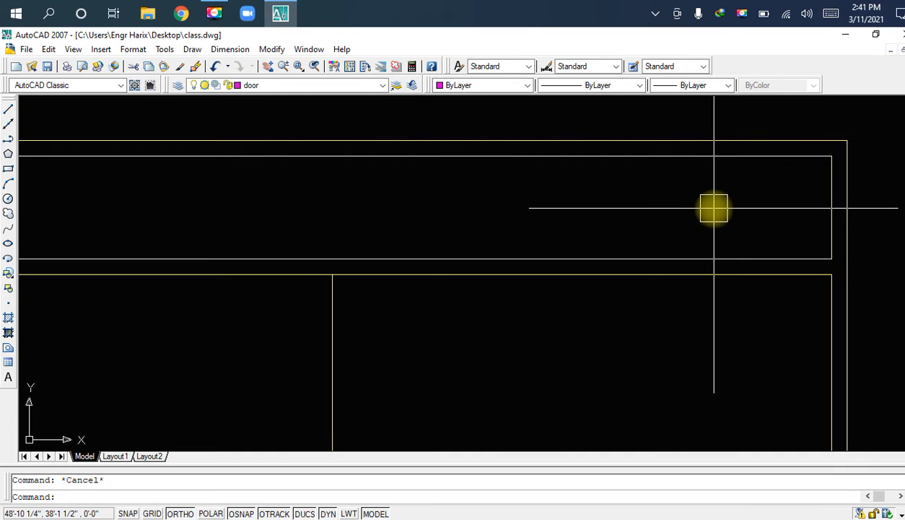
{"action": "middle_click_drag", "start_coordinate": [661, 228], "coordinate": [771, 144]}
{"action": "scroll", "coordinate": [667, 196], "scroll_direction": "down", "scroll_amount": 2}
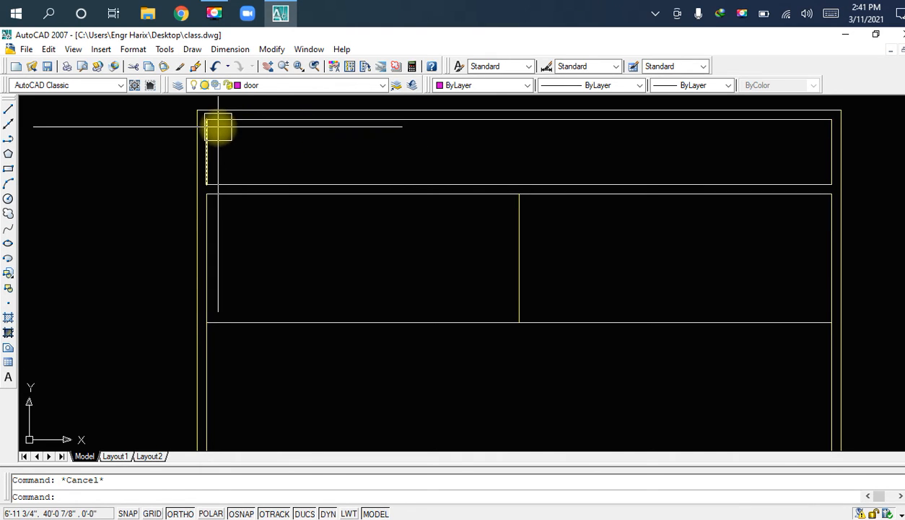
{"action": "left_click", "coordinate": [152, 131]}
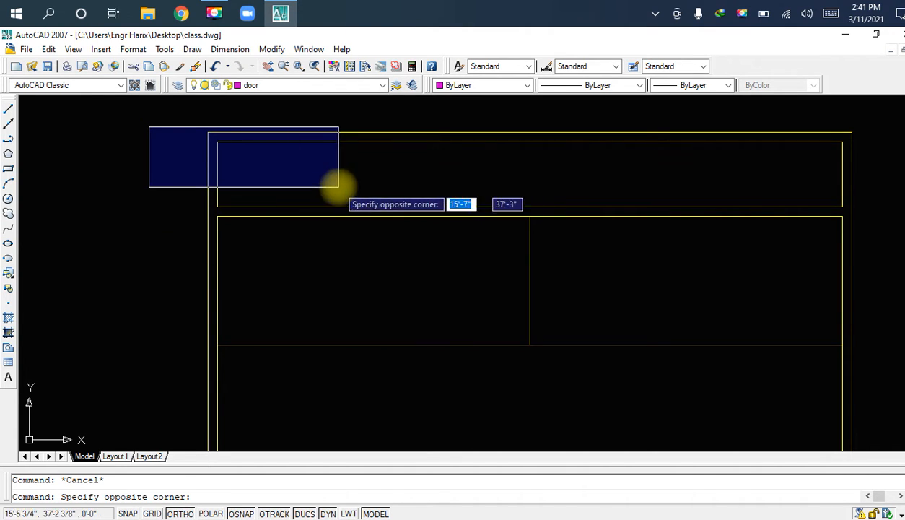
{"action": "key", "text": "Escape"}
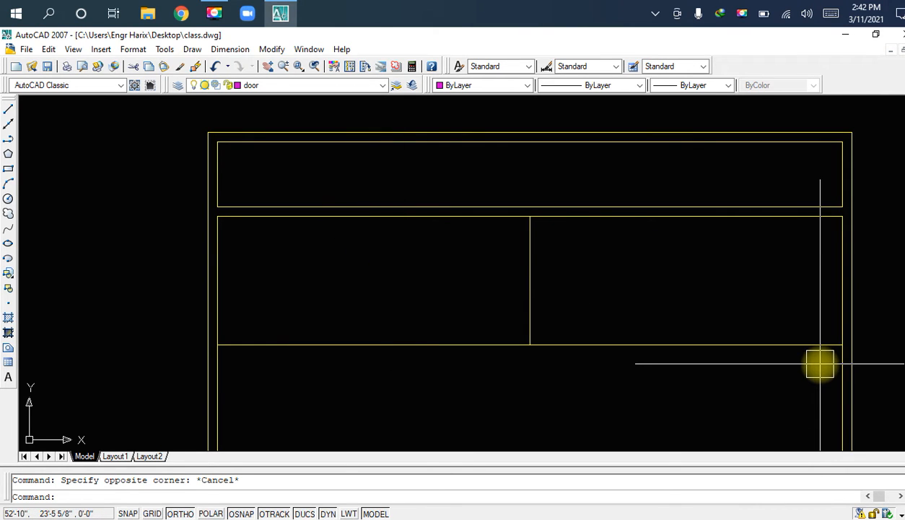
Step: Add an aligned dimension between the ends of the horizontal partition line, placed just below it
{"action": "type", "text": "DA"}
{"action": "key", "text": "space"}
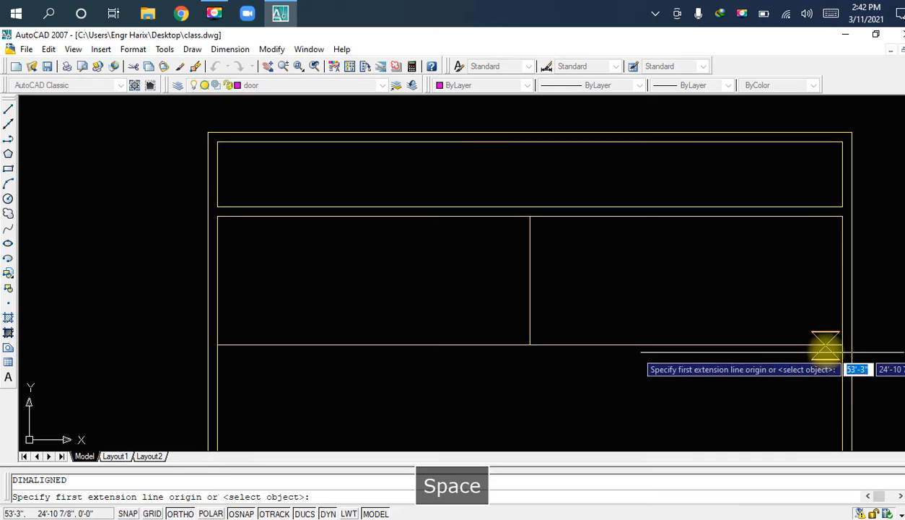
{"action": "left_click", "coordinate": [842, 345]}
{"action": "left_click", "coordinate": [218, 345]}
{"action": "left_click", "coordinate": [256, 383]}
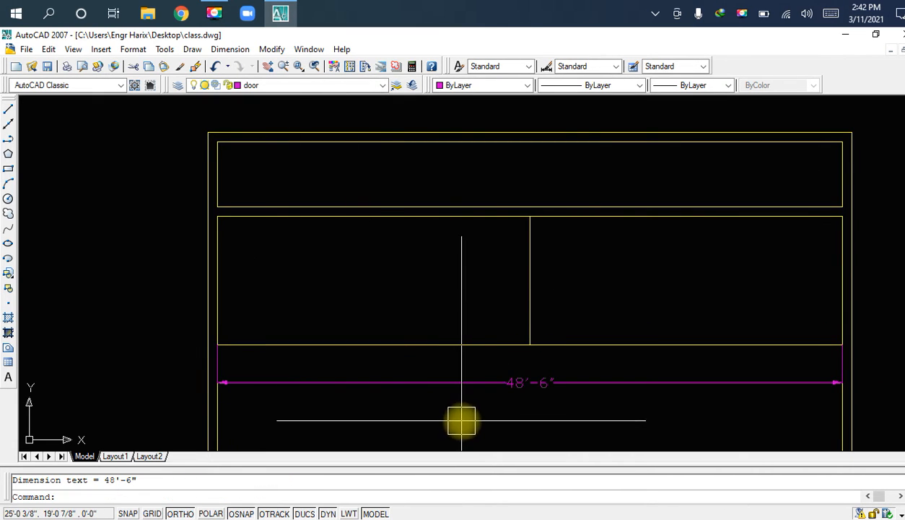
Step: Add an aligned dimension across the building's full outer width, placed above the upper exterior wall
{"action": "scroll", "coordinate": [534, 404], "scroll_direction": "up", "scroll_amount": 2}
{"action": "mouse_move", "coordinate": [544, 397]}
{"action": "middle_mouse_down"}
{"action": "mouse_move", "coordinate": [497, 337]}
{"action": "mouse_move", "coordinate": [447, 353]}
{"action": "middle_mouse_up"}
{"action": "scroll", "coordinate": [498, 337], "scroll_direction": "down", "scroll_amount": 3}
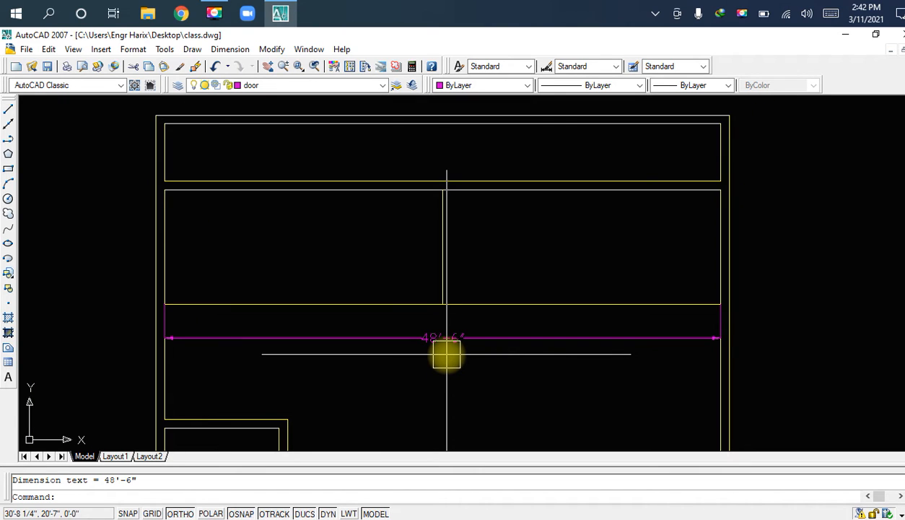
{"action": "middle_click_drag", "start_coordinate": [501, 106], "coordinate": [505, 157]}
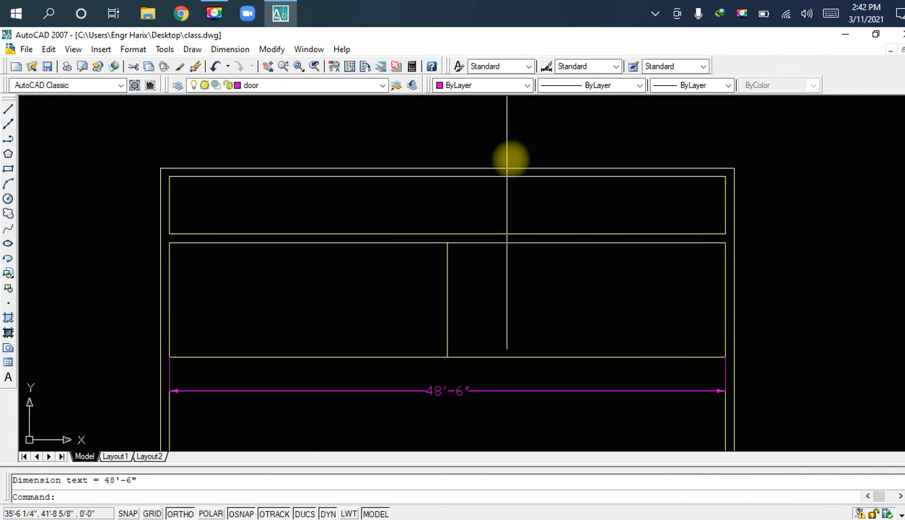
{"action": "key", "text": "space"}
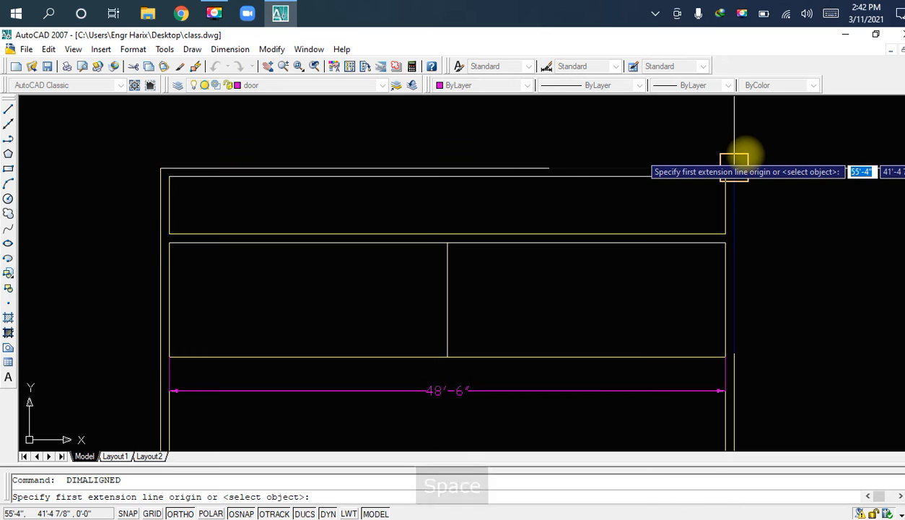
{"action": "left_click", "coordinate": [734, 168]}
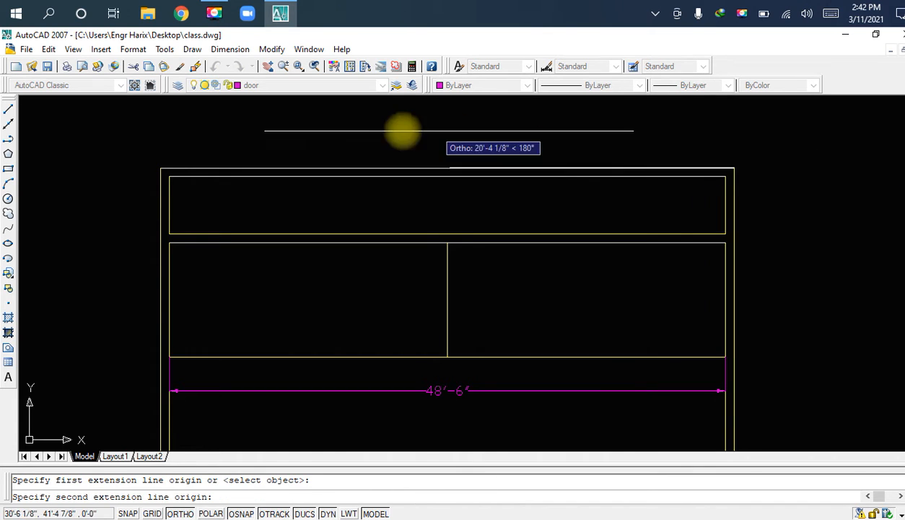
{"action": "left_click", "coordinate": [160, 168]}
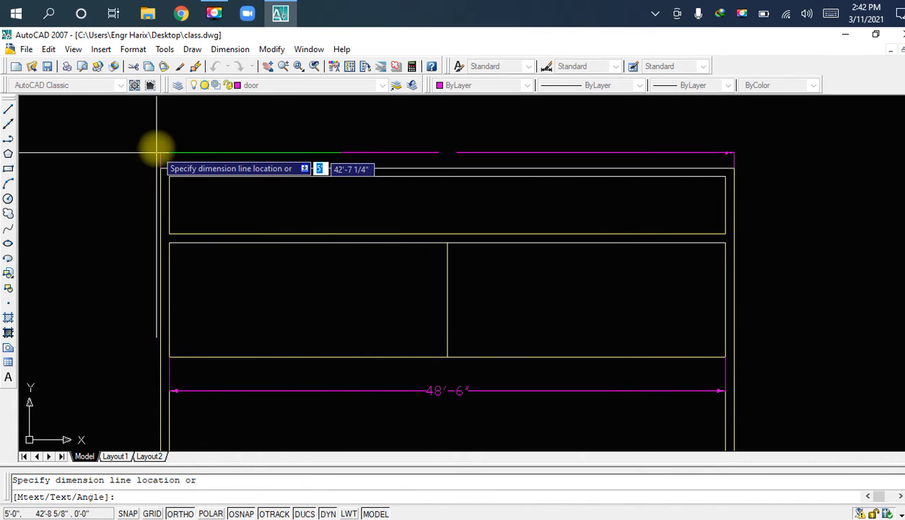
{"action": "left_click", "coordinate": [156, 132]}
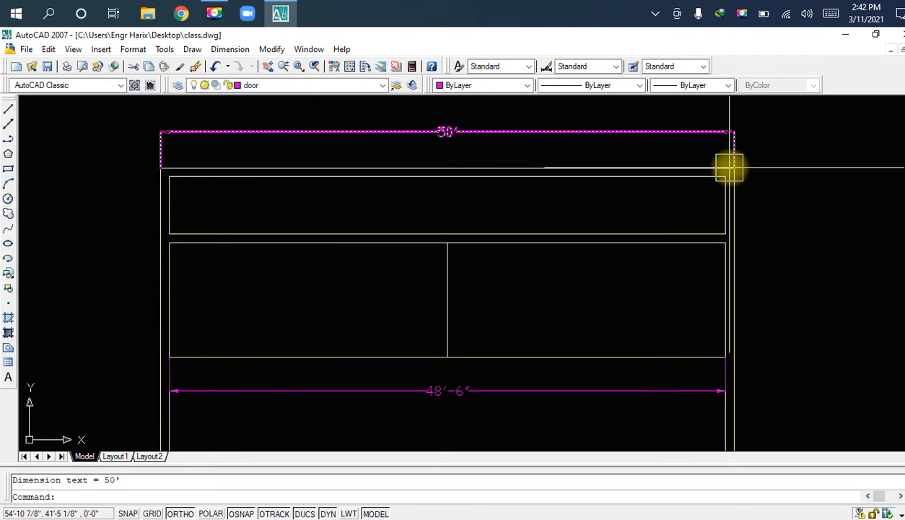
Step: Delete the overall width dimension above the upper exterior wall
{"action": "scroll", "coordinate": [378, 123], "scroll_direction": "up", "scroll_amount": 5}
{"action": "scroll", "coordinate": [517, 138], "scroll_direction": "down", "scroll_amount": 5}
{"action": "scroll", "coordinate": [534, 146], "scroll_direction": "up", "scroll_amount": 3}
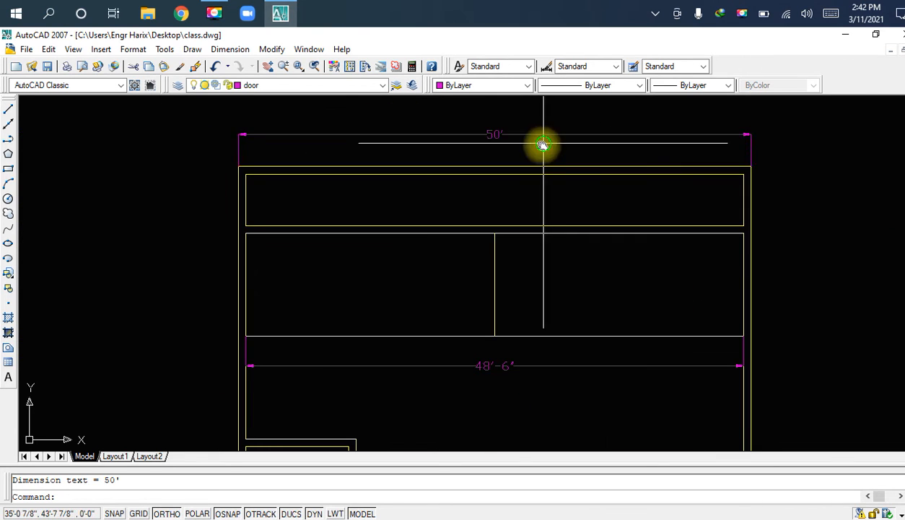
{"action": "middle_click_drag", "start_coordinate": [544, 144], "coordinate": [529, 161]}
{"action": "left_click", "coordinate": [529, 162]}
{"action": "key", "text": "Delete"}
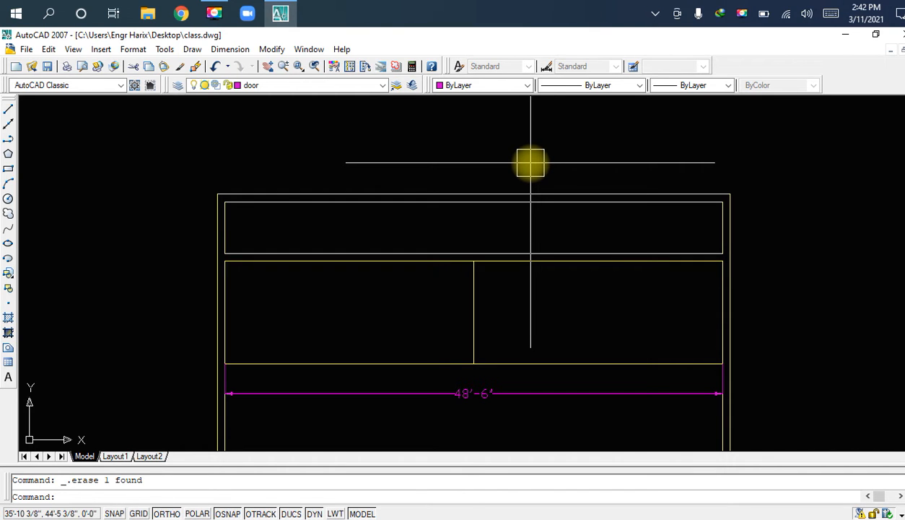
Step: Recreate the aligned overall width dimension, snapping precisely to the upper wall's two outer corners and placing it above the wall
{"action": "type", "text": "DAL"}
{"action": "key", "text": "space"}
{"action": "scroll", "coordinate": [722, 186], "scroll_direction": "up", "scroll_amount": 5}
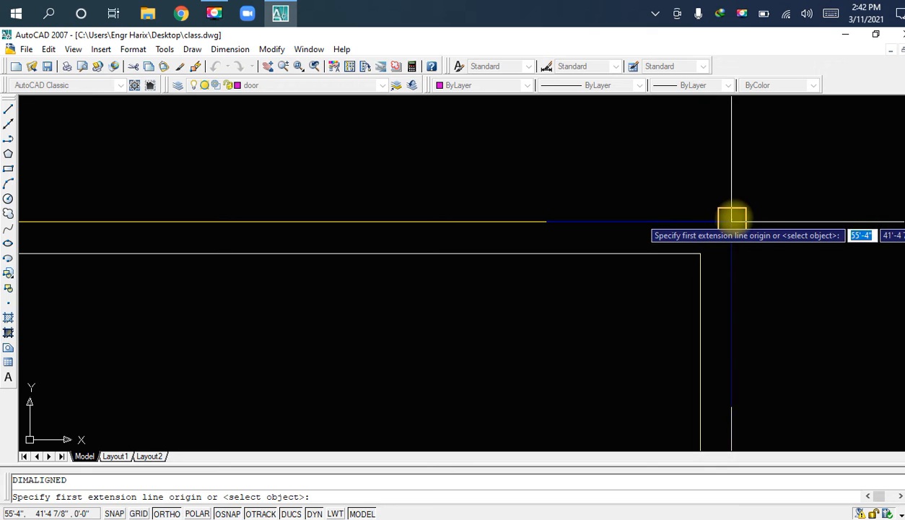
{"action": "left_click", "coordinate": [732, 217]}
{"action": "scroll", "coordinate": [627, 202], "scroll_direction": "down", "scroll_amount": 5}
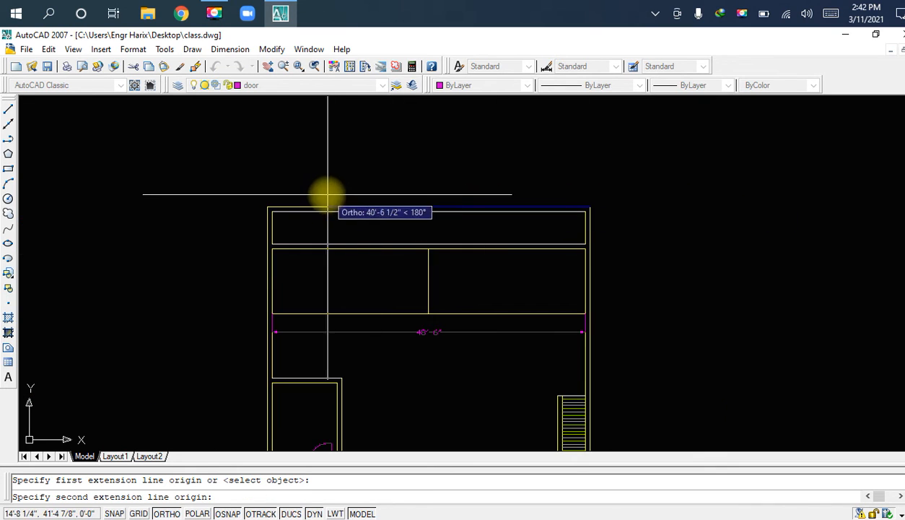
{"action": "scroll", "coordinate": [327, 196], "scroll_direction": "up", "scroll_amount": 3}
{"action": "scroll", "coordinate": [184, 213], "scroll_direction": "up", "scroll_amount": 3}
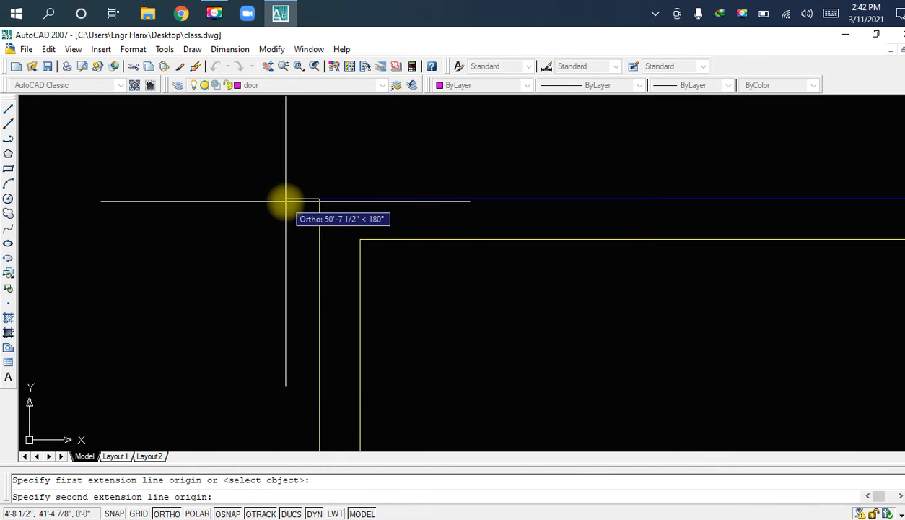
{"action": "left_click", "coordinate": [319, 198]}
{"action": "scroll", "coordinate": [325, 174], "scroll_direction": "down", "scroll_amount": 3}
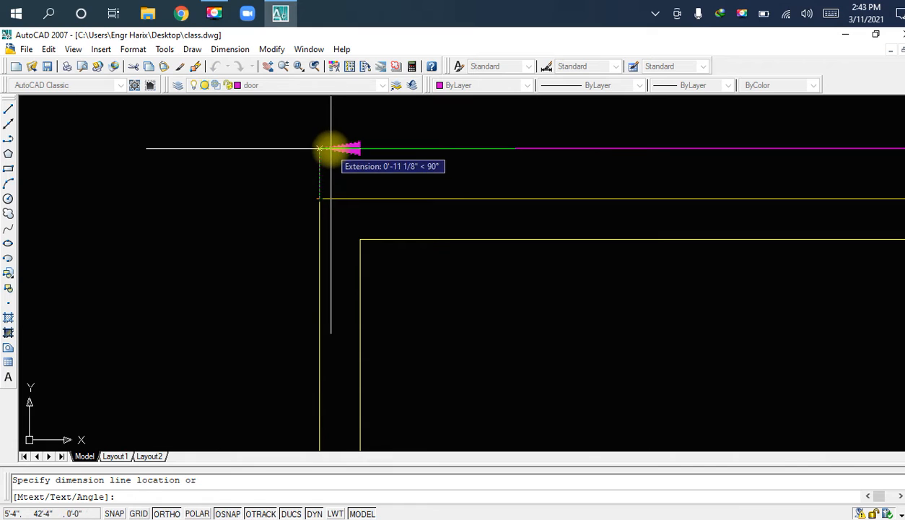
{"action": "middle_click_drag", "start_coordinate": [326, 165], "coordinate": [186, 283]}
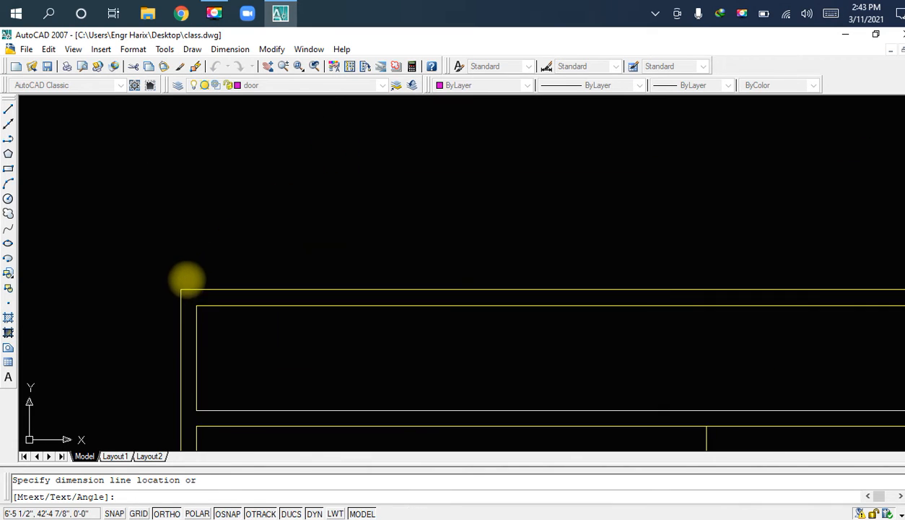
{"action": "left_click", "coordinate": [226, 240]}
Step: Examine the overall outer width dimension and the inner width dimension below the partition line
{"action": "scroll", "coordinate": [382, 288], "scroll_direction": "down", "scroll_amount": 3}
{"action": "scroll", "coordinate": [452, 252], "scroll_direction": "up", "scroll_amount": 4}
{"action": "scroll", "coordinate": [452, 252], "scroll_direction": "up", "scroll_amount": 2}
{"action": "middle_click_drag", "start_coordinate": [501, 245], "coordinate": [414, 141]}
{"action": "scroll", "coordinate": [419, 164], "scroll_direction": "down", "scroll_amount": 2}
{"action": "scroll", "coordinate": [430, 260], "scroll_direction": "down", "scroll_amount": 3}
{"action": "scroll", "coordinate": [428, 336], "scroll_direction": "up", "scroll_amount": 3}
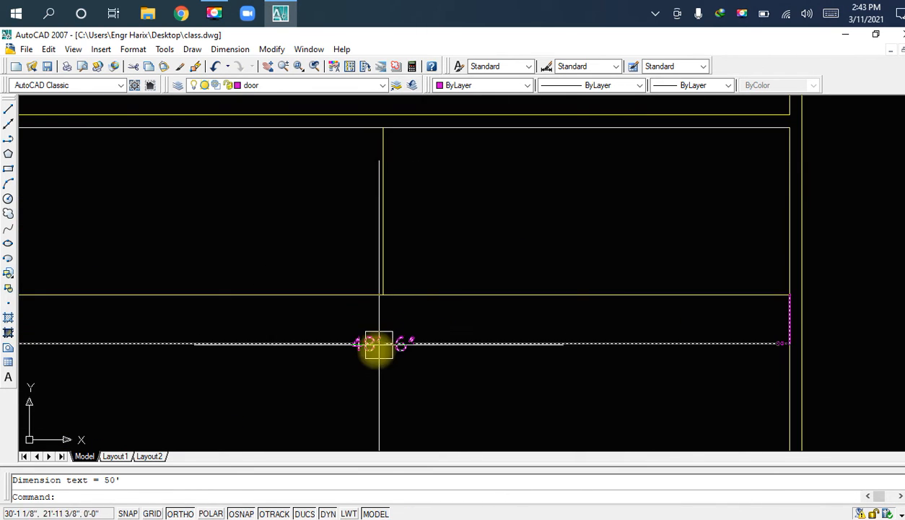
{"action": "scroll", "coordinate": [373, 354], "scroll_direction": "up", "scroll_amount": 2}
{"action": "scroll", "coordinate": [364, 358], "scroll_direction": "down", "scroll_amount": 3}
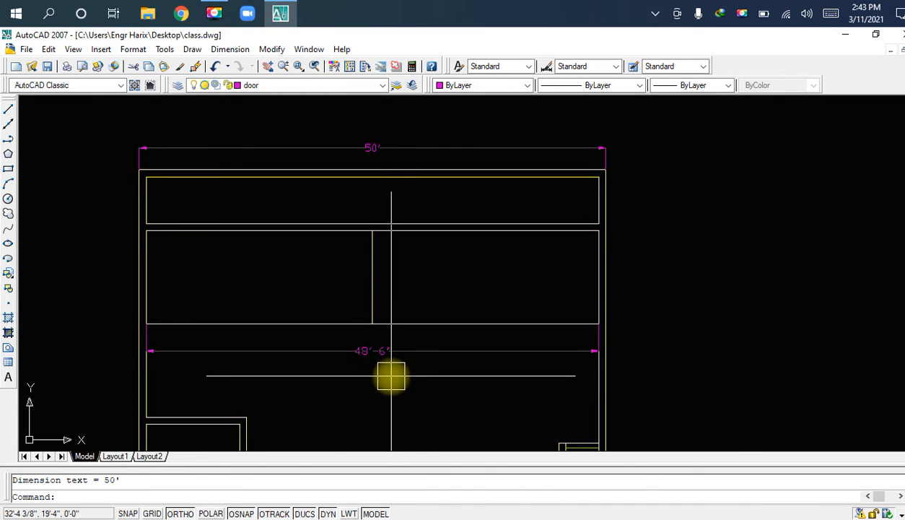
{"action": "middle_click_drag", "start_coordinate": [385, 371], "coordinate": [382, 358]}
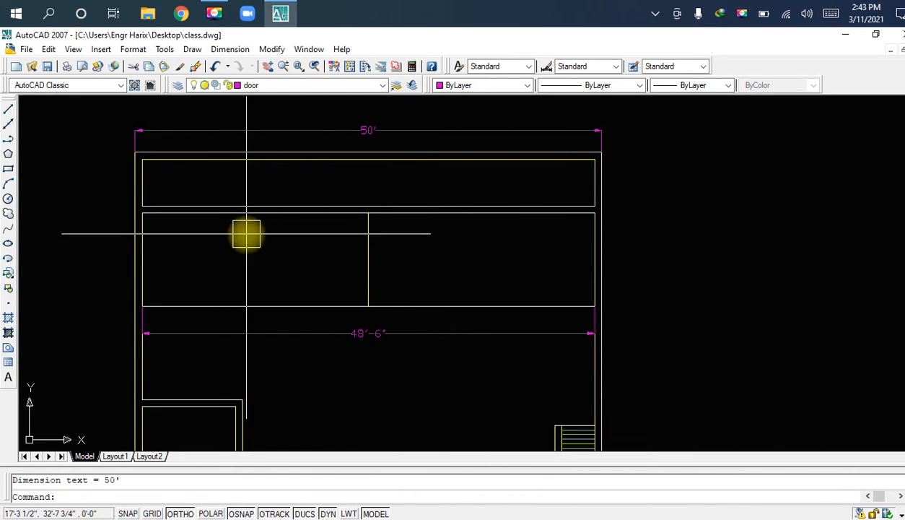
Step: Erase the vertical line in the middle of the wide room and offset the left inner wall line 10' into the building
{"action": "left_click", "coordinate": [375, 247]}
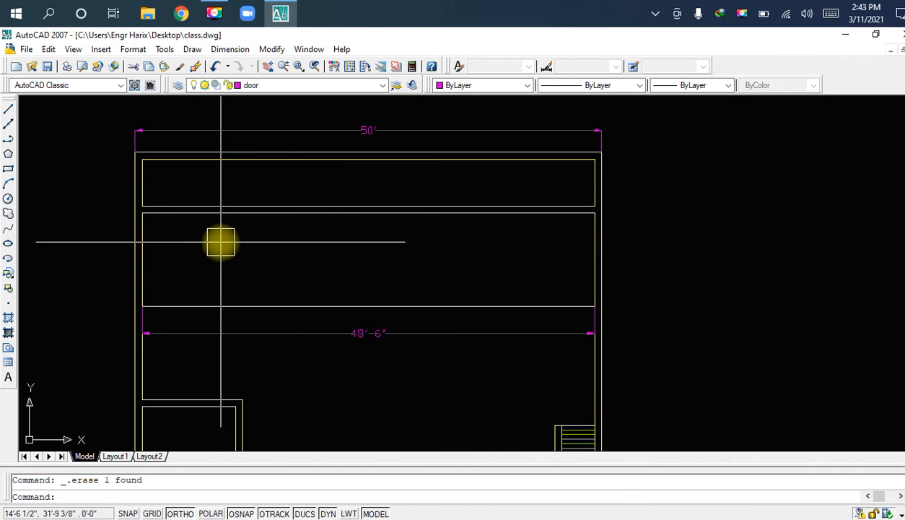
{"action": "type", "text": "o"}
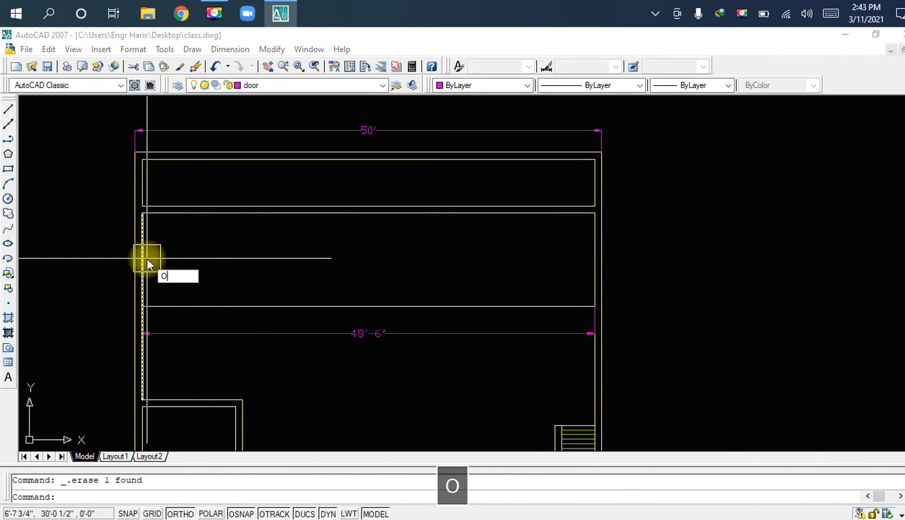
{"action": "key", "text": "space"}
{"action": "type", "text": "10'"}
{"action": "key", "text": "Return"}
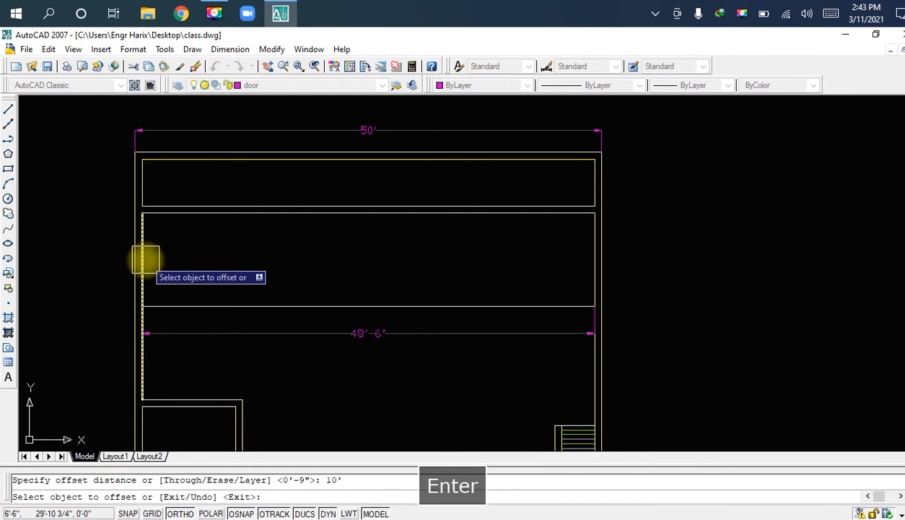
{"action": "left_click", "coordinate": [145, 257]}
{"action": "left_click", "coordinate": [225, 259]}
{"action": "left_click", "coordinate": [224, 258]}
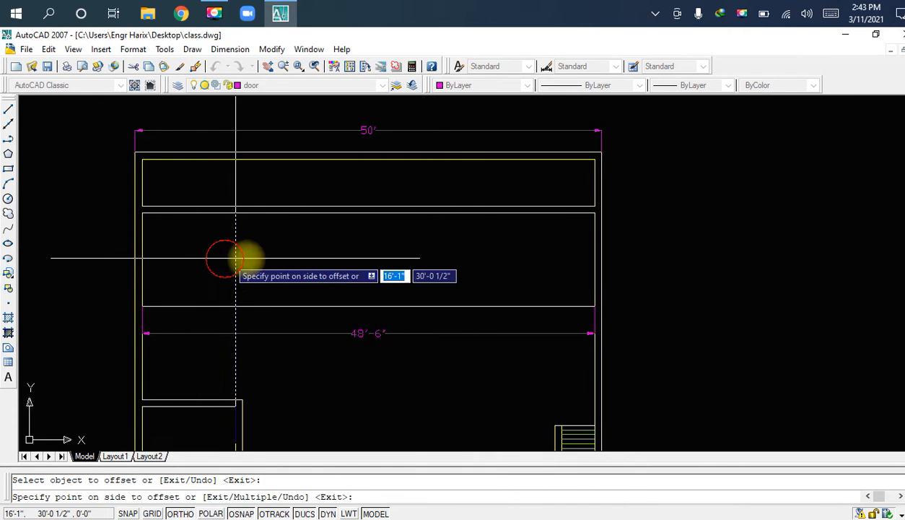
{"action": "key", "text": "Escape"}
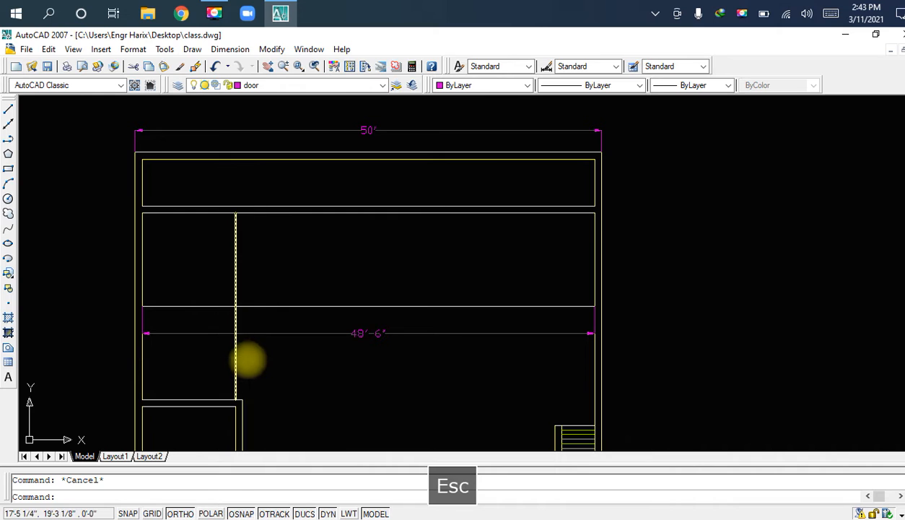
{"action": "left_click", "coordinate": [243, 358]}
{"action": "key", "text": "Escape"}
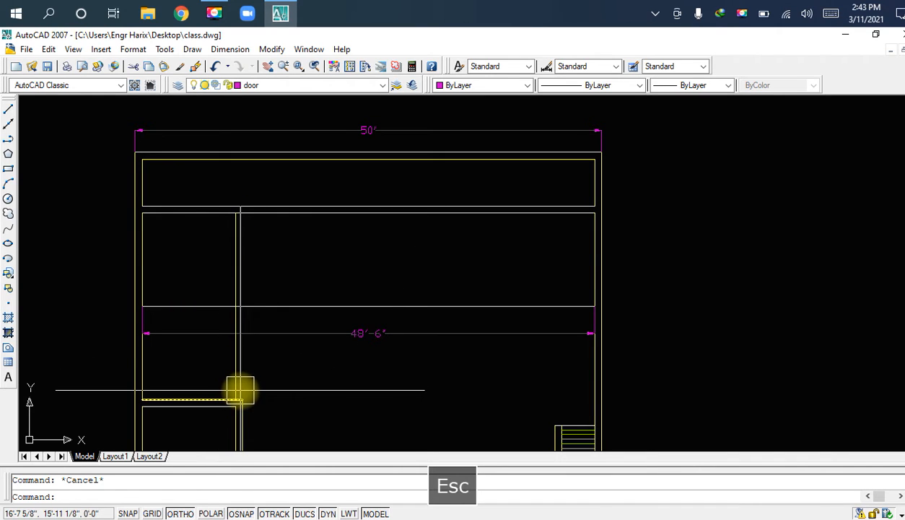
Step: Trim the part of the new vertical partition line that extends below the room's lower horizontal line
{"action": "scroll", "coordinate": [238, 386], "scroll_direction": "up", "scroll_amount": 5}
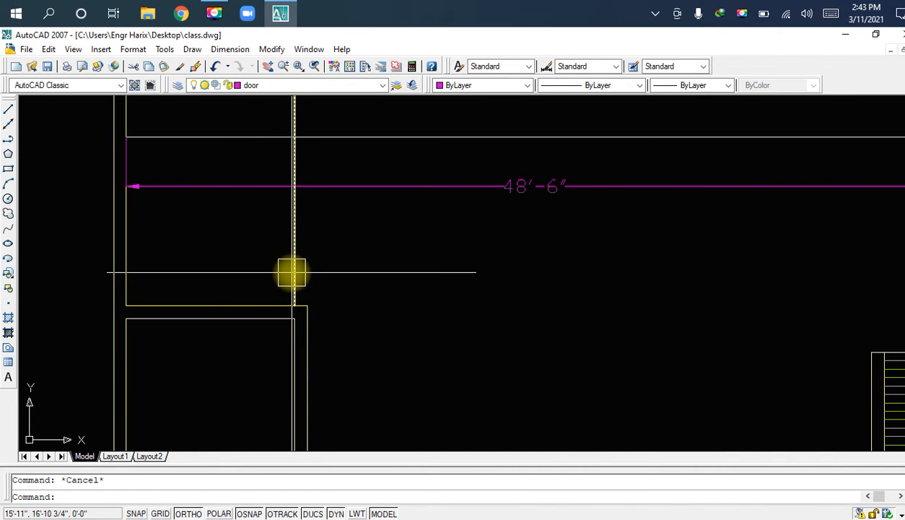
{"action": "left_click", "coordinate": [292, 272]}
{"action": "key", "text": "Escape"}
{"action": "type", "text": "t"}
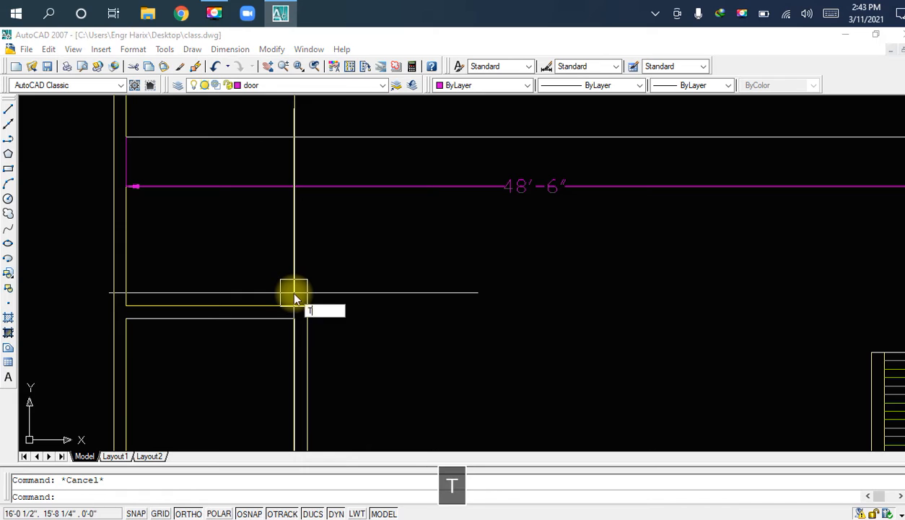
{"action": "type", "text": "r"}
{"action": "key", "text": "space"}
{"action": "key", "text": "space"}
{"action": "key", "text": "Escape"}
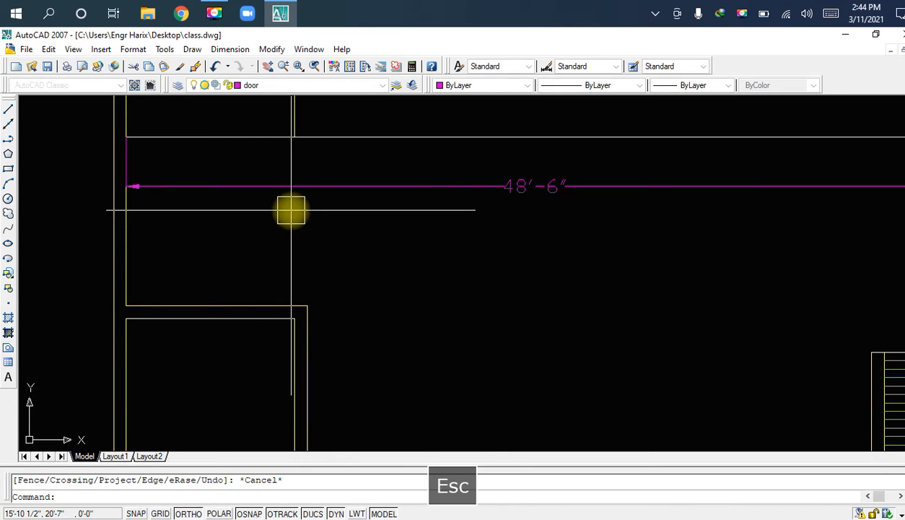
{"action": "middle_click_drag", "start_coordinate": [326, 192], "coordinate": [325, 214]}
{"action": "left_click", "coordinate": [383, 212]}
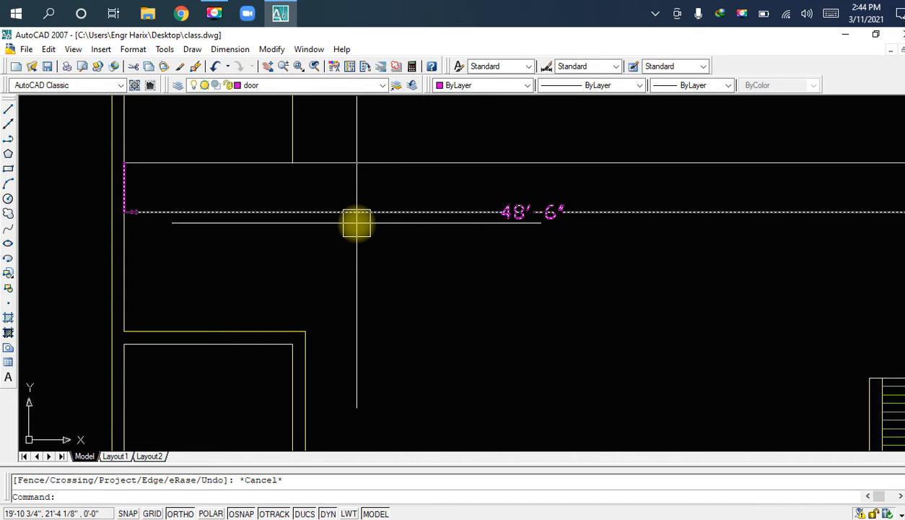
{"action": "scroll", "coordinate": [357, 222], "scroll_direction": "down", "scroll_amount": 2}
{"action": "middle_click_drag", "start_coordinate": [354, 223], "coordinate": [327, 313]}
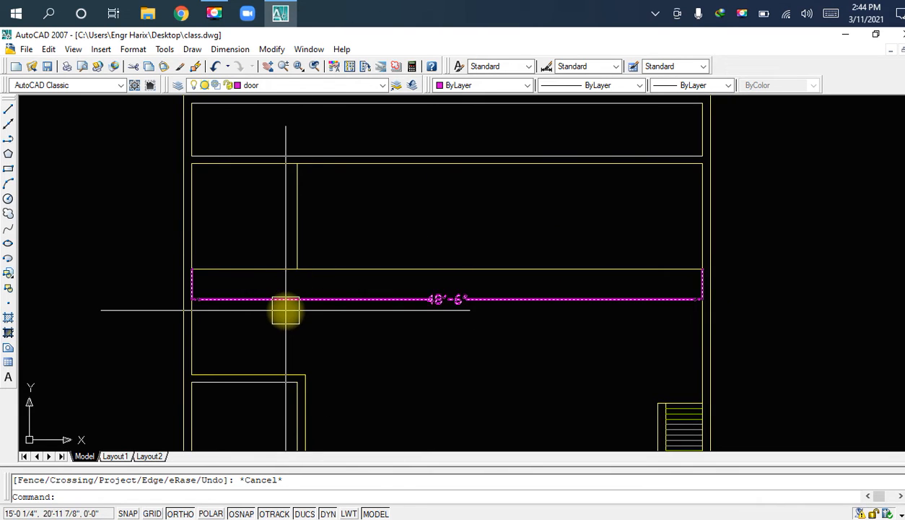
{"action": "scroll", "coordinate": [288, 303], "scroll_direction": "up", "scroll_amount": 2}
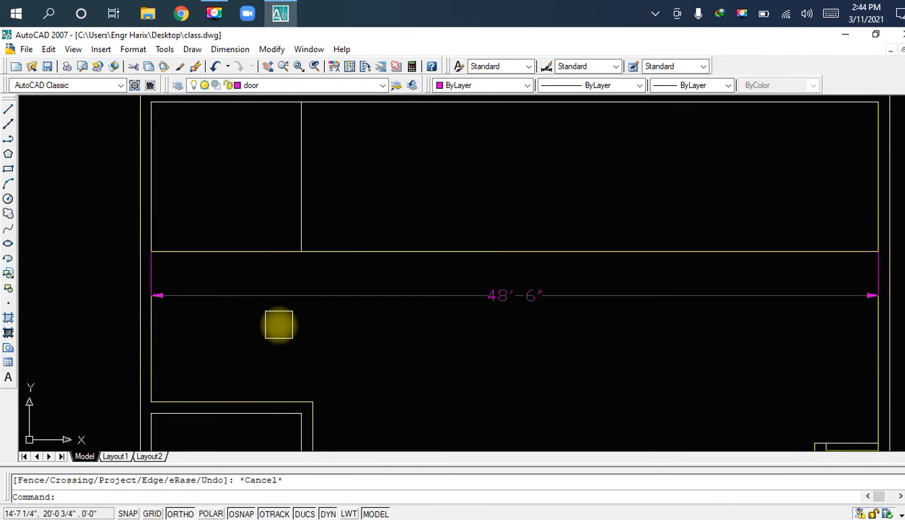
Step: Undo the trim of the vertical partition line
{"action": "key", "text": "ctrl+z"}
{"action": "key", "text": "ctrl+z"}
{"action": "key", "text": "ctrl+z"}
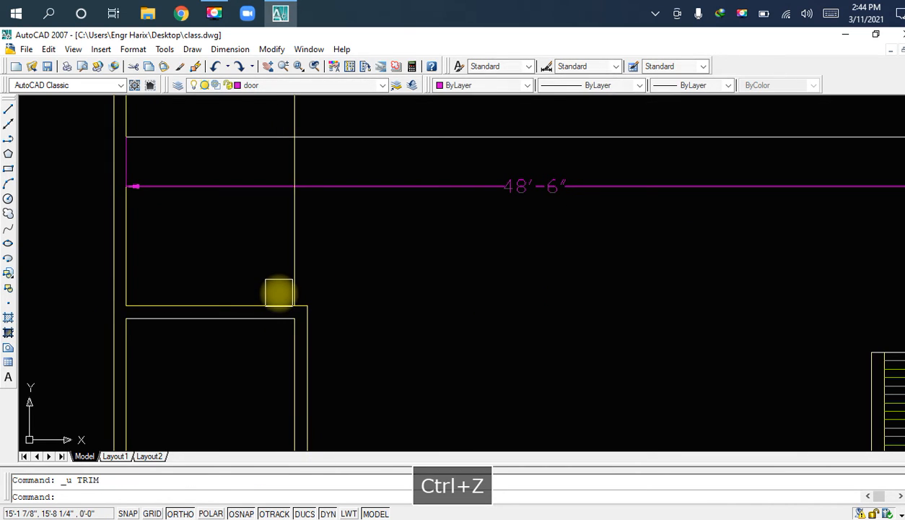
Step: Draw a short horizontal line across the vertical partition line and trim the portion below it
{"action": "type", "text": "l"}
{"action": "key", "text": "space"}
{"action": "left_click", "coordinate": [232, 245]}
{"action": "key", "text": "Escape"}
{"action": "type", "text": "tr"}
{"action": "key", "text": "space"}
{"action": "key", "text": "space"}
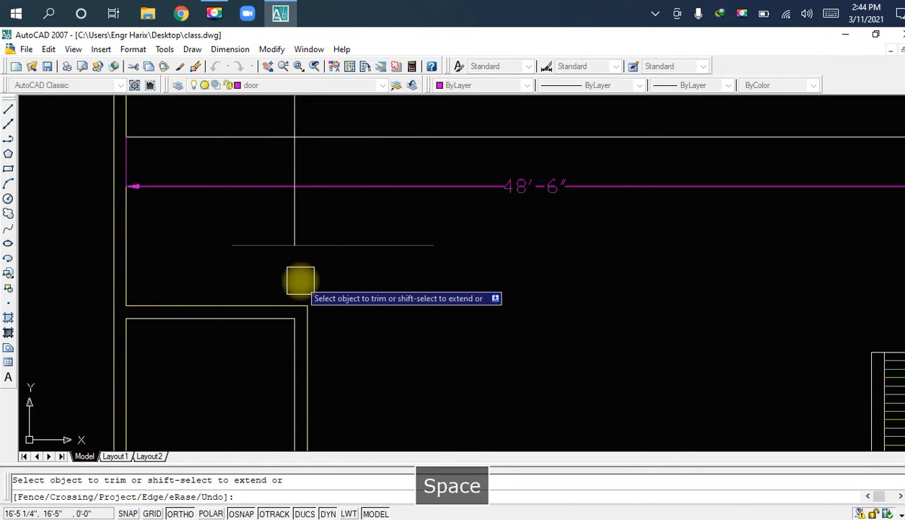
{"action": "key", "text": "Escape"}
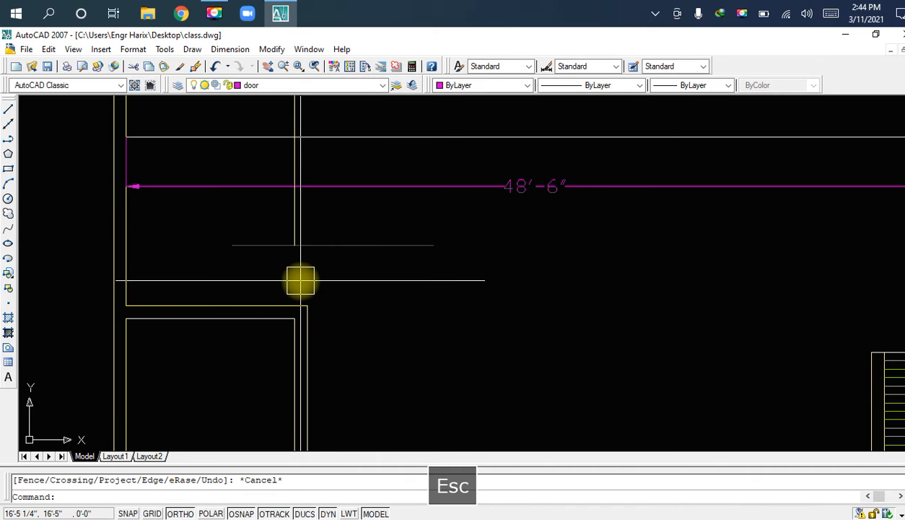
Step: Undo the last trim and the short horizontal cutting line, restoring the full-length vertical offset line
{"action": "key", "text": "ctrl+z"}
{"action": "key", "text": "ctrl+z"}
{"action": "key", "text": "ctrl+z"}
{"action": "key", "text": "ctrl+z"}
{"action": "key", "text": "ctrl+z"}
{"action": "key", "text": "ctrl+z"}
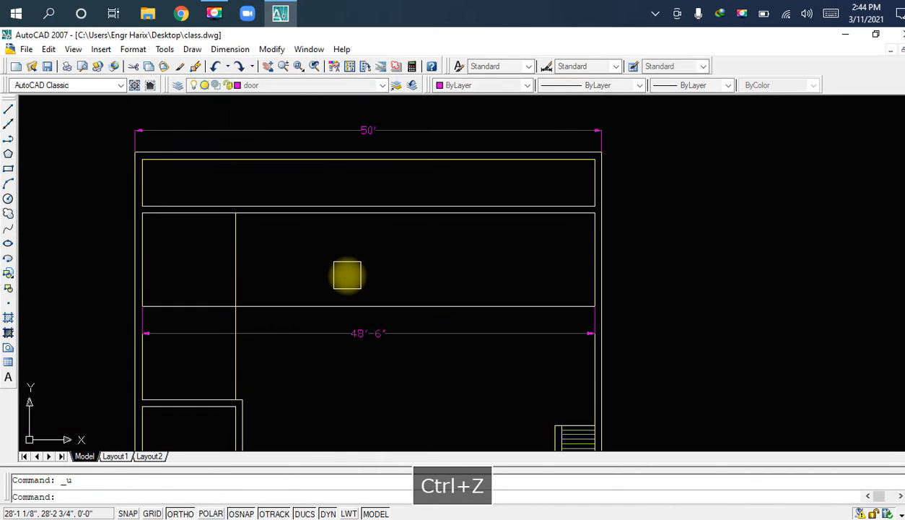
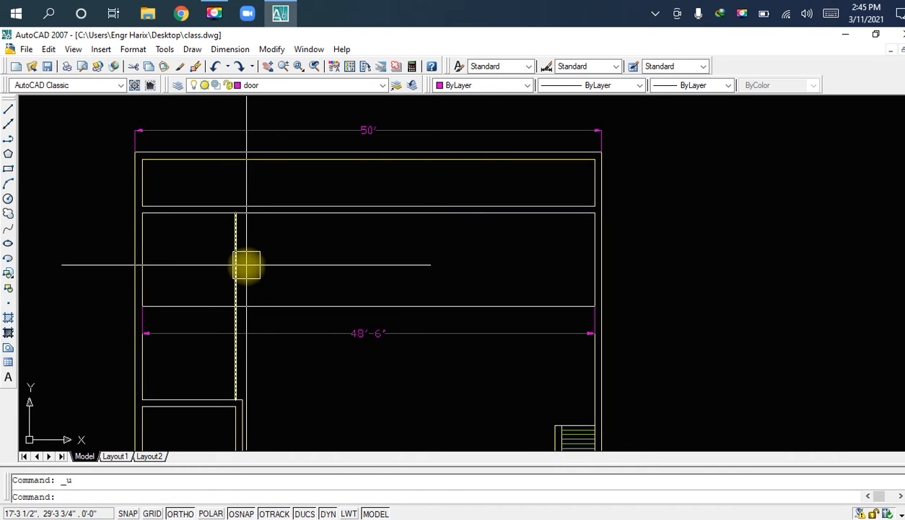
Step: Shorten the vertical partition line by moving its lower endpoint up to the room's lower horizontal line
{"action": "left_click", "coordinate": [241, 374]}
{"action": "scroll", "coordinate": [238, 397], "scroll_direction": "up", "scroll_amount": 2}
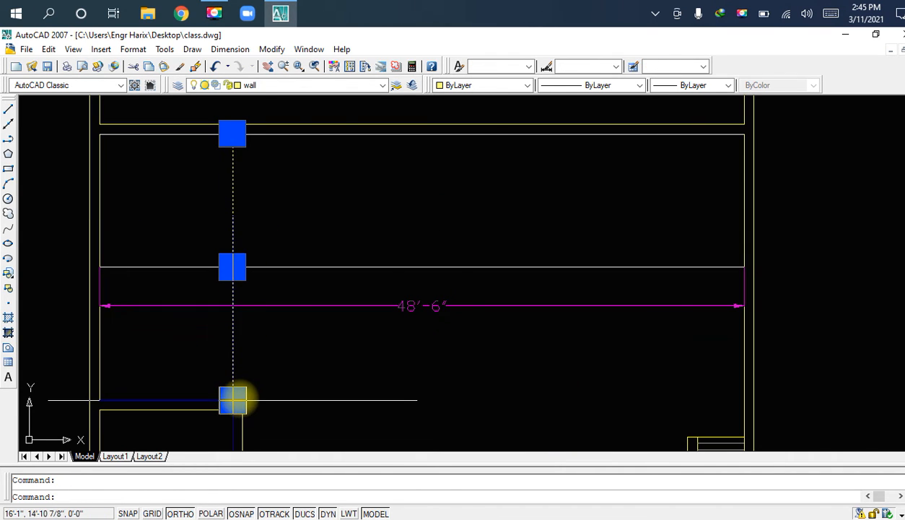
{"action": "left_click", "coordinate": [232, 399]}
{"action": "left_click", "coordinate": [232, 267]}
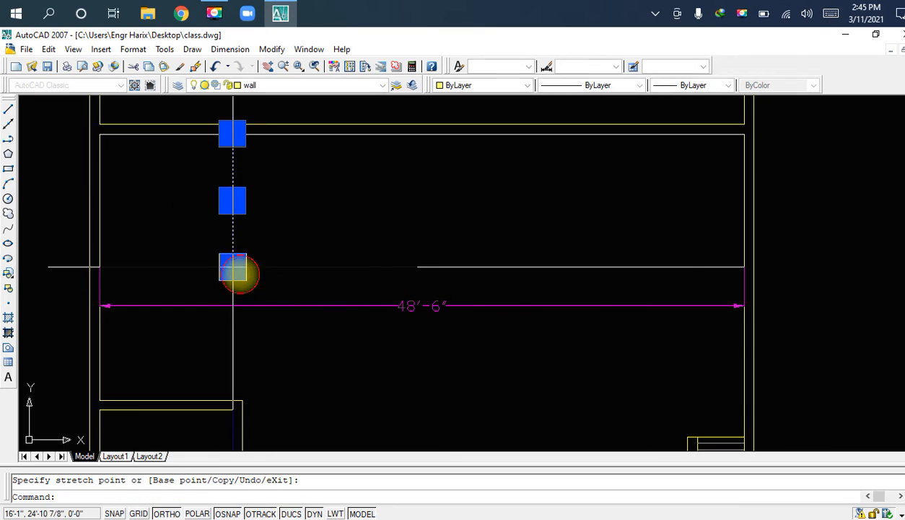
{"action": "scroll", "coordinate": [242, 278], "scroll_direction": "up", "scroll_amount": 3}
{"action": "key", "text": "Escape"}
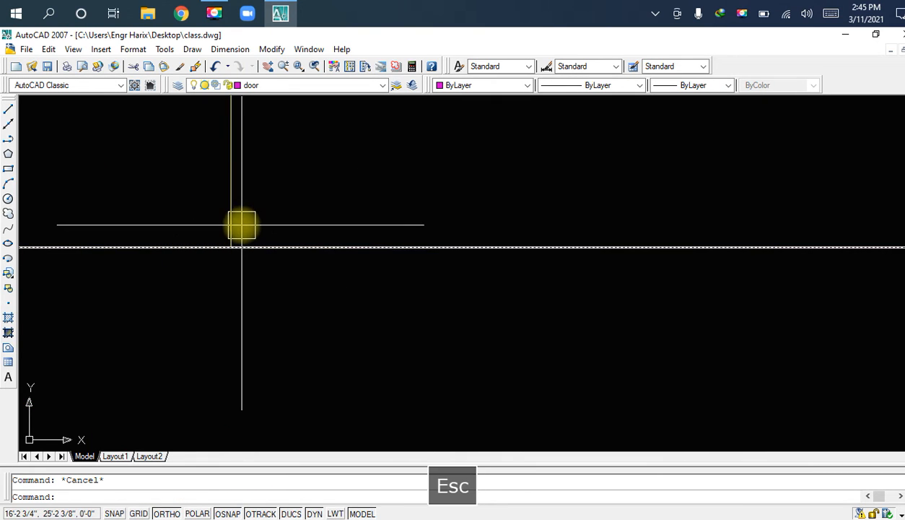
{"action": "scroll", "coordinate": [241, 246], "scroll_direction": "down", "scroll_amount": 5}
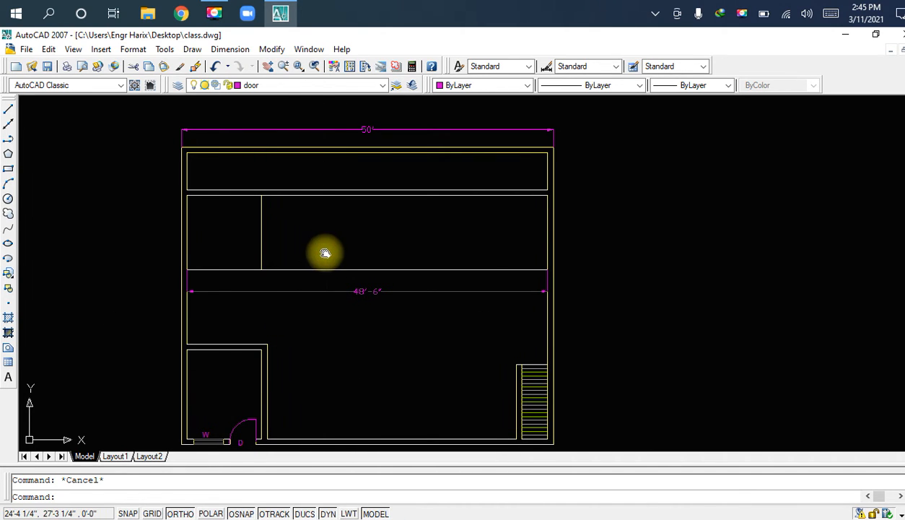
{"action": "middle_click_drag", "start_coordinate": [323, 253], "coordinate": [325, 252]}
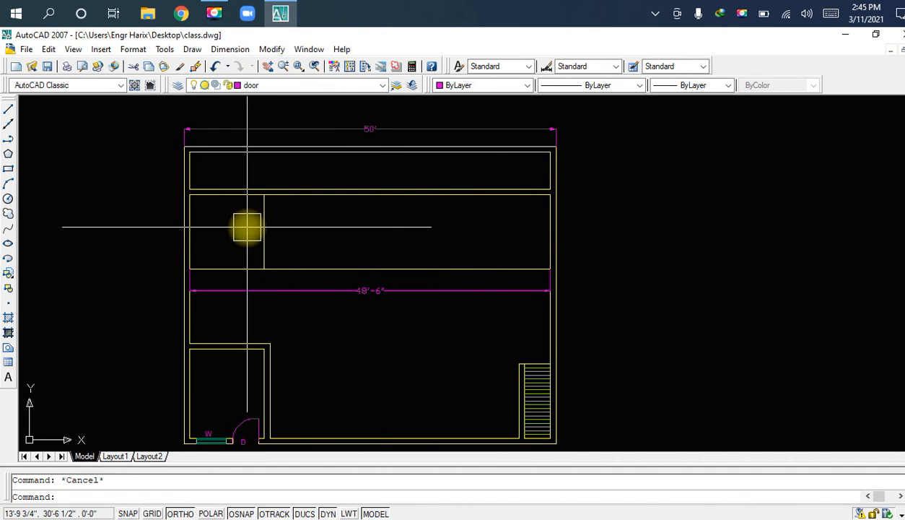
Step: Offset the vertical partition line 9" to the right to form the first partition wall's thickness
{"action": "scroll", "coordinate": [247, 227], "scroll_direction": "up", "scroll_amount": 1}
{"action": "scroll", "coordinate": [267, 232], "scroll_direction": "up", "scroll_amount": 1}
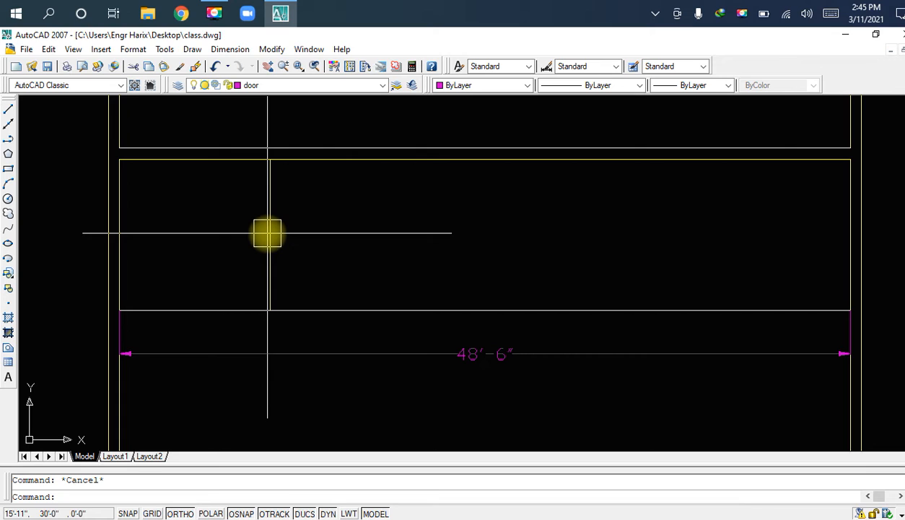
{"action": "type", "text": "o"}
{"action": "key", "text": "space"}
{"action": "key", "text": "space"}
{"action": "left_click", "coordinate": [268, 234]}
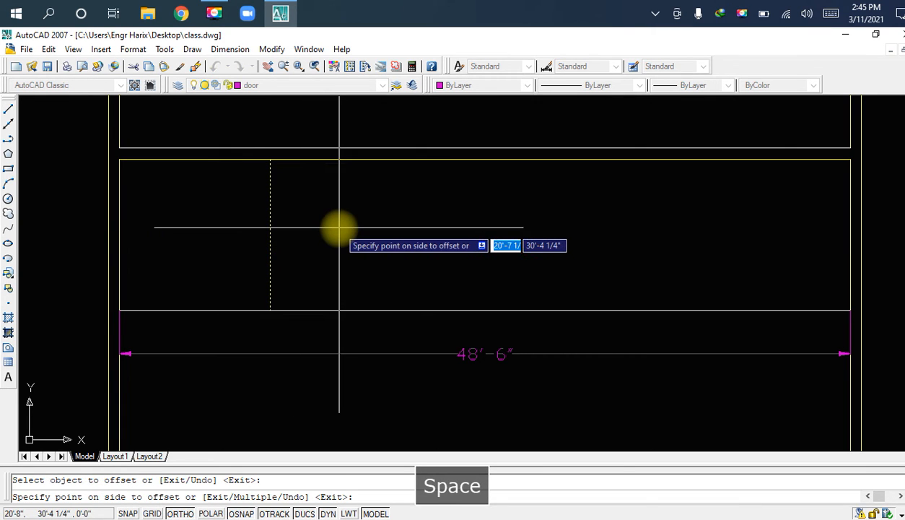
{"action": "left_click", "coordinate": [340, 228]}
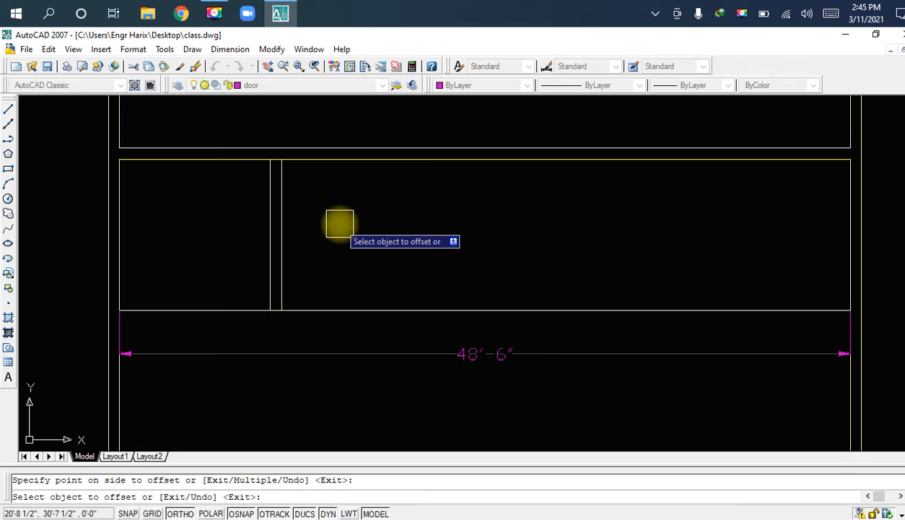
{"action": "key", "text": "Escape"}
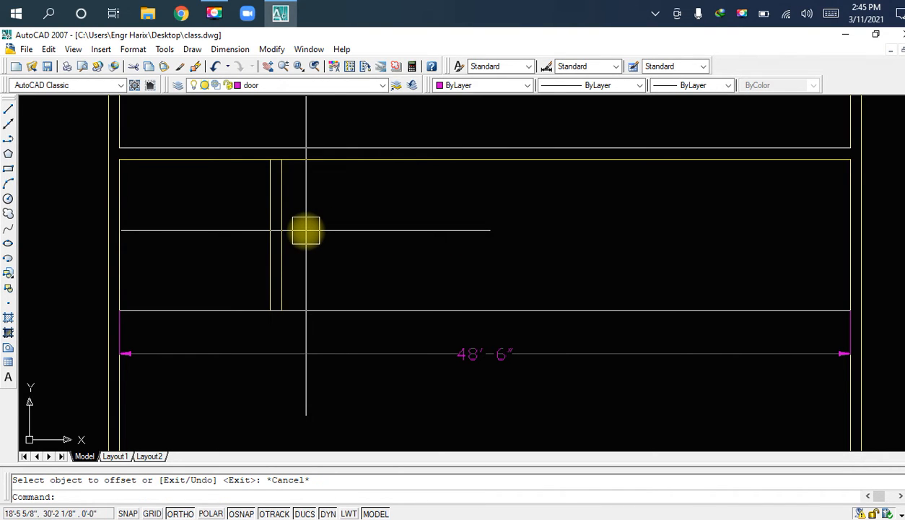
Step: Offset the right face of the first partition wall 10' to the right to lay out the second room
{"action": "type", "text": "o"}
{"action": "key", "text": "space"}
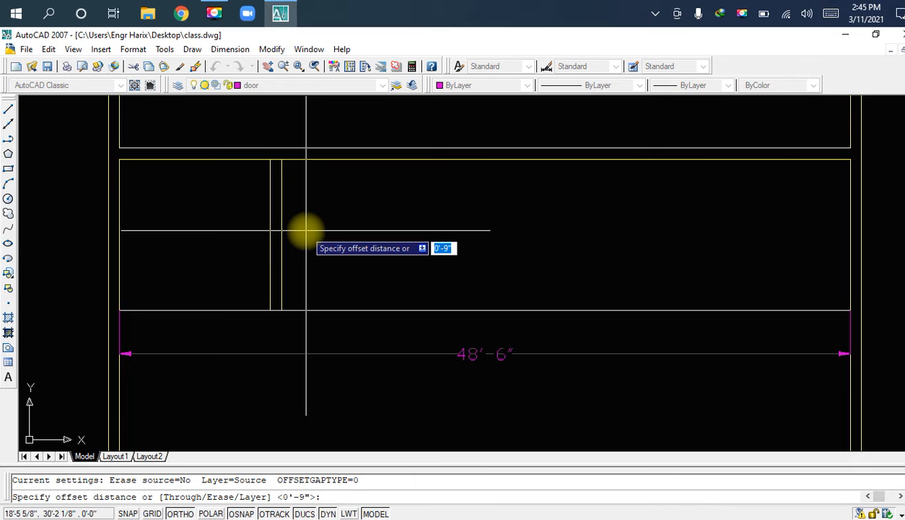
{"action": "type", "text": "10'"}
{"action": "key", "text": "Return"}
{"action": "left_click", "coordinate": [282, 231]}
{"action": "left_click", "coordinate": [393, 231]}
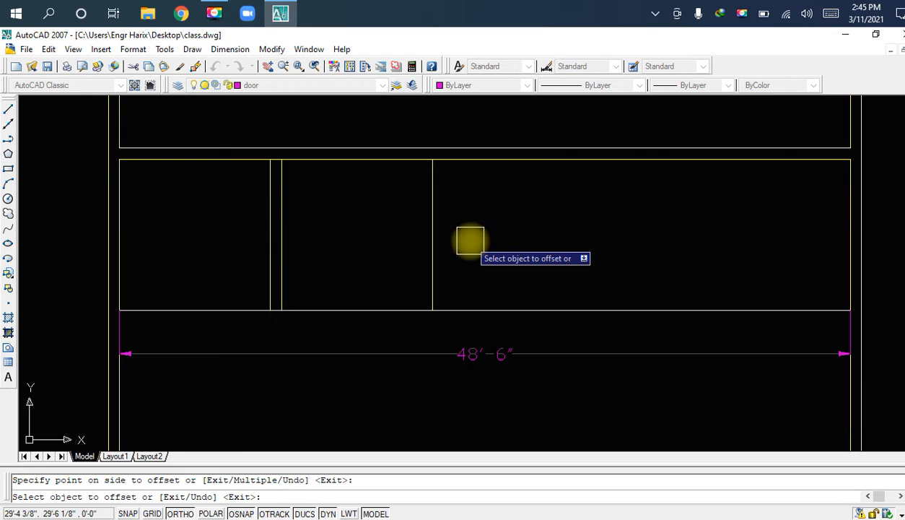
{"action": "key", "text": "Escape"}
Step: Offset the second room's right boundary line 9" to the right to form the second partition wall
{"action": "type", "text": "o"}
{"action": "key", "text": "space"}
{"action": "type", "text": "90"}
{"action": "key", "text": "space"}
{"action": "key", "text": "Escape"}
{"action": "key", "text": "space"}
{"action": "type", "text": "9"}
{"action": "key", "text": "space"}
{"action": "left_click", "coordinate": [433, 232]}
{"action": "left_click", "coordinate": [453, 220]}
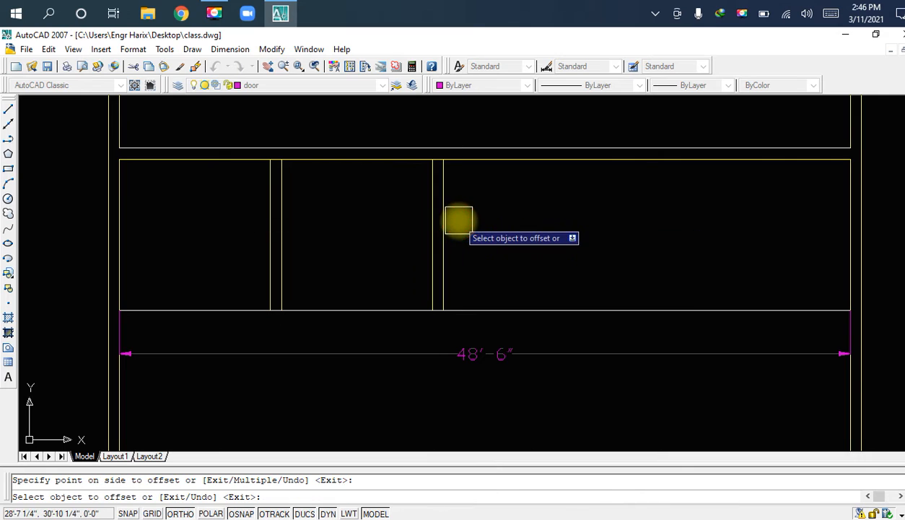
{"action": "key", "text": "Escape"}
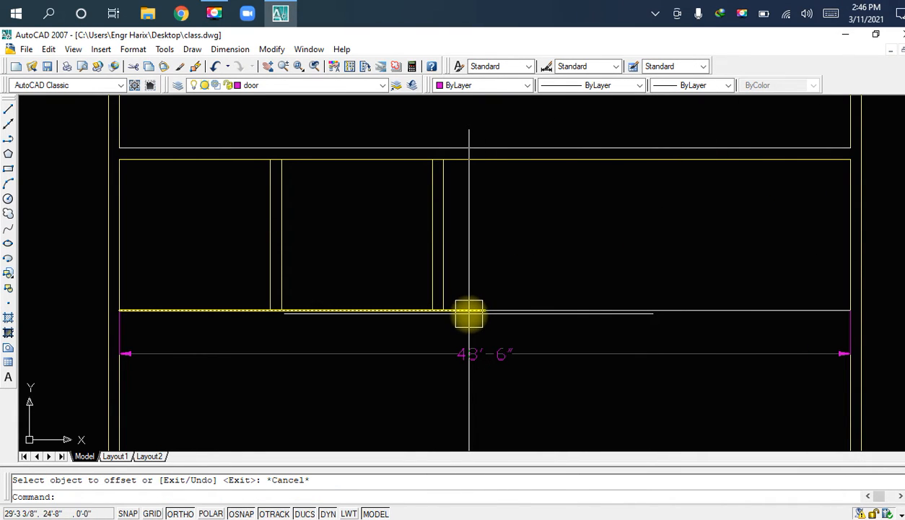
Step: Add an aligned dimension from the second partition wall's lower right corner to the right inner wall, placed inside the remaining room
{"action": "type", "text": "DA"}
{"action": "key", "text": "space"}
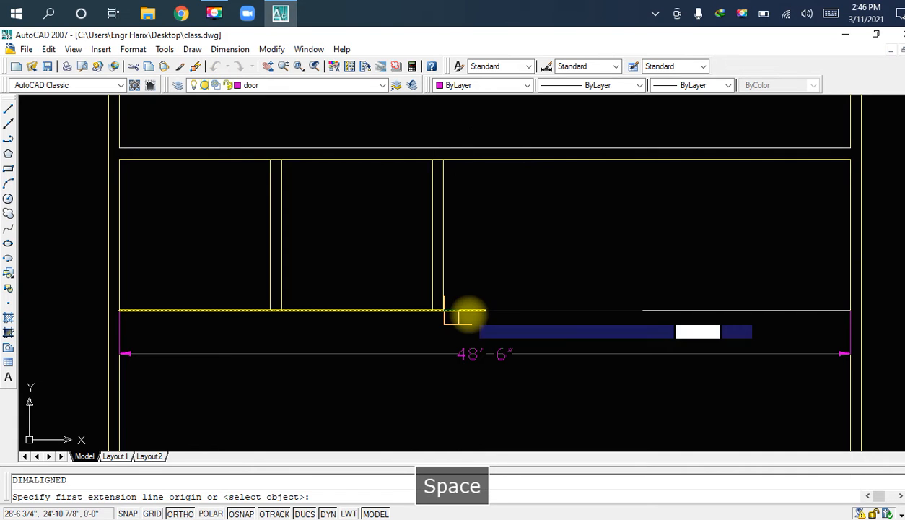
{"action": "scroll", "coordinate": [469, 313], "scroll_direction": "up", "scroll_amount": 4}
{"action": "left_click", "coordinate": [414, 307]}
{"action": "scroll", "coordinate": [505, 311], "scroll_direction": "down", "scroll_amount": 4}
{"action": "scroll", "coordinate": [621, 318], "scroll_direction": "up", "scroll_amount": 5}
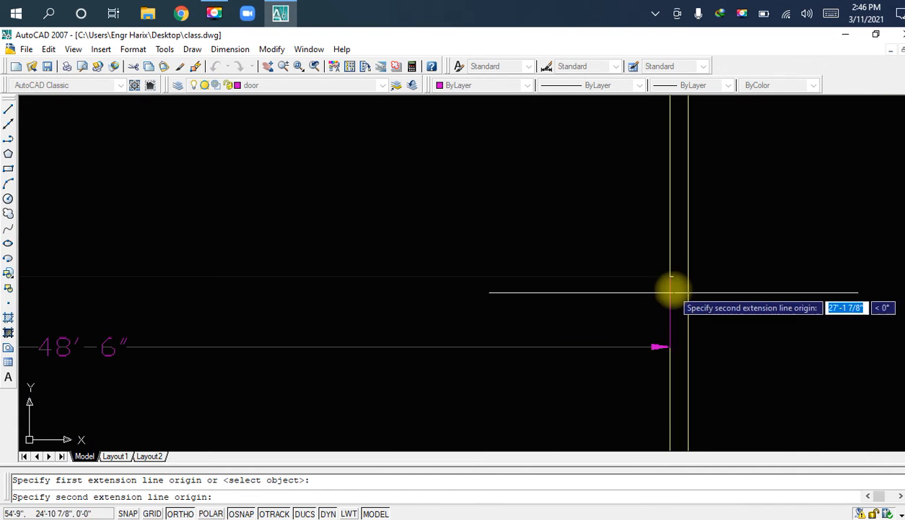
{"action": "left_click", "coordinate": [670, 276]}
{"action": "left_click", "coordinate": [662, 202]}
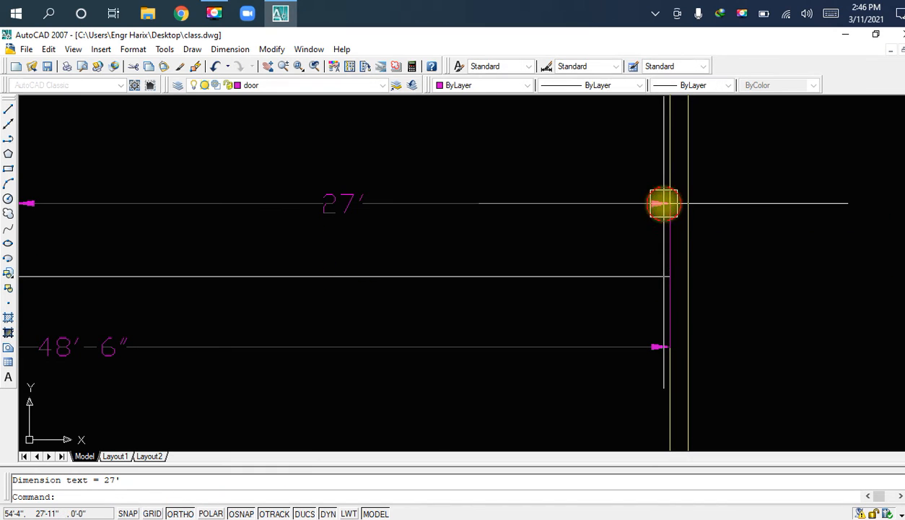
{"action": "scroll", "coordinate": [602, 259], "scroll_direction": "down", "scroll_amount": 4}
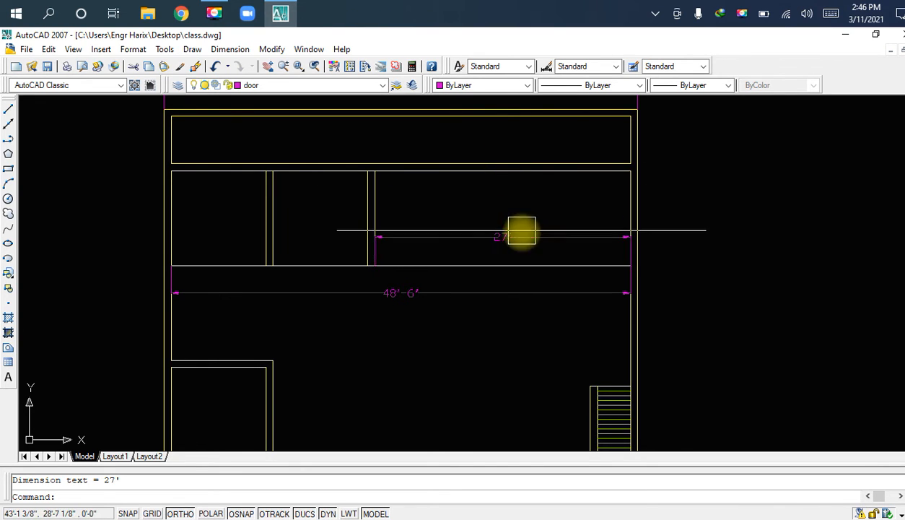
{"action": "scroll", "coordinate": [522, 231], "scroll_direction": "up", "scroll_amount": 2}
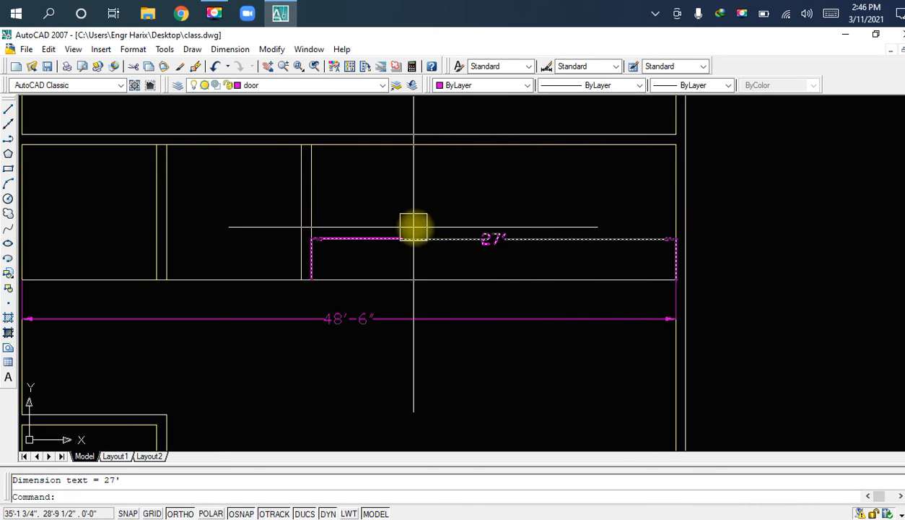
{"action": "middle_click_drag", "start_coordinate": [481, 217], "coordinate": [562, 210]}
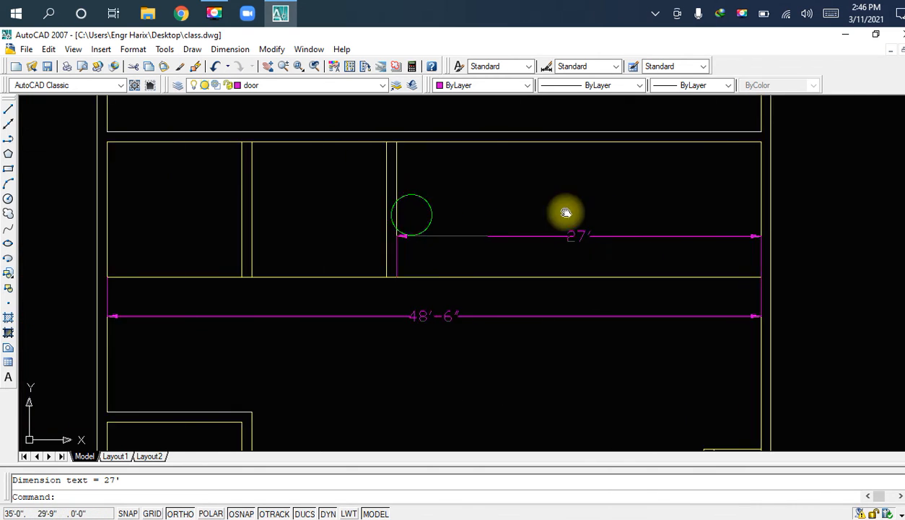
{"action": "middle_click_drag", "start_coordinate": [249, 214], "coordinate": [390, 215]}
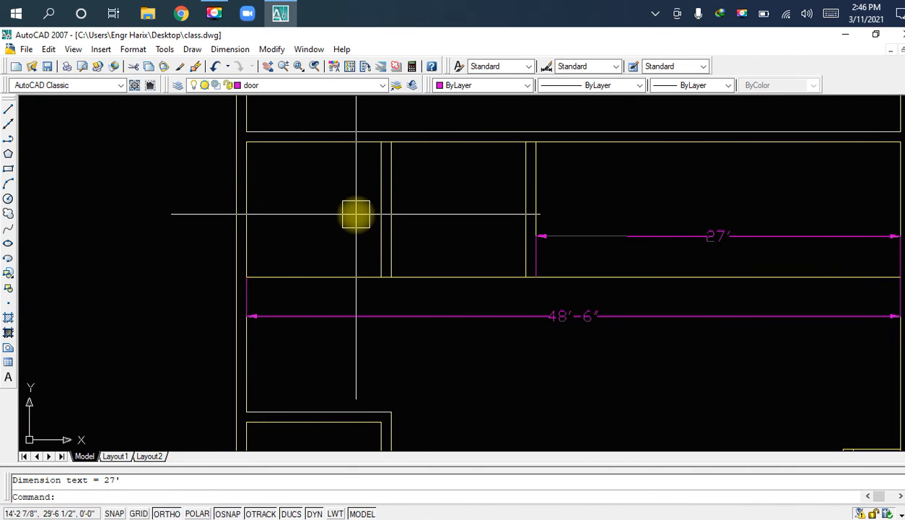
{"action": "middle_click_drag", "start_coordinate": [459, 223], "coordinate": [309, 229]}
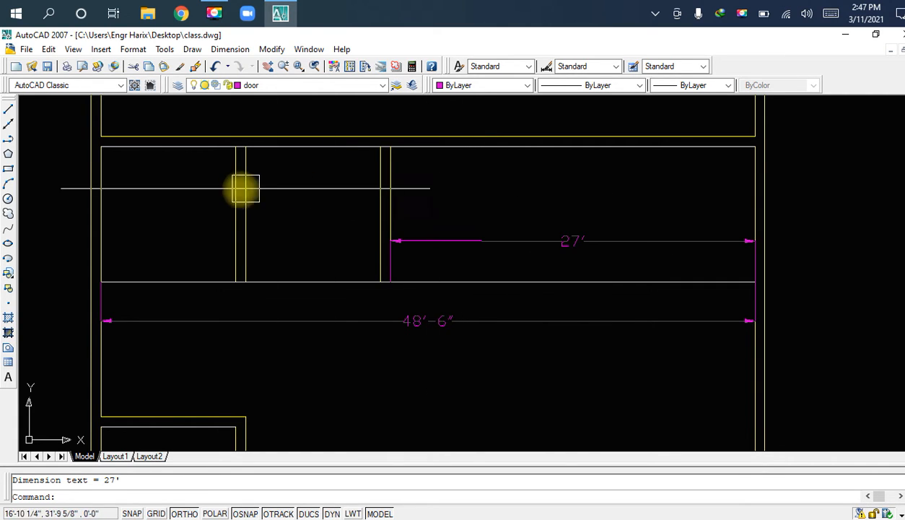
{"action": "left_click", "coordinate": [203, 199]}
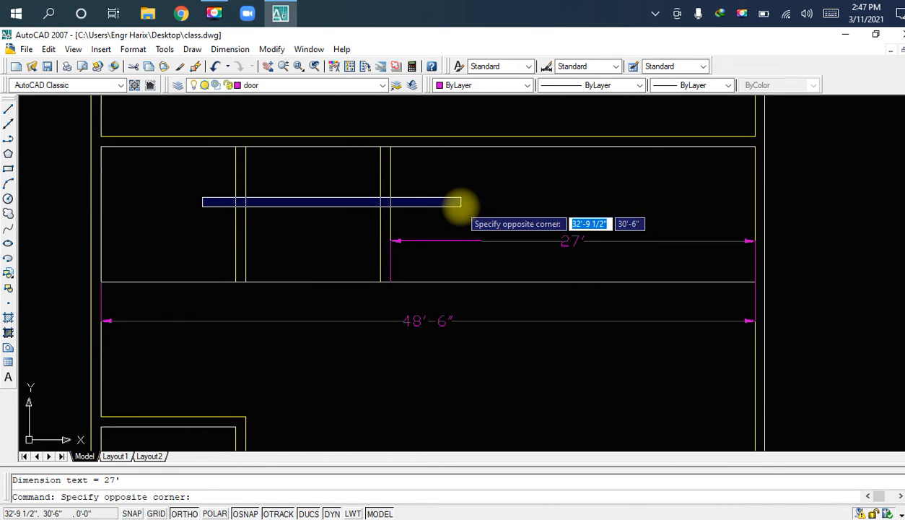
{"action": "key", "text": "Escape"}
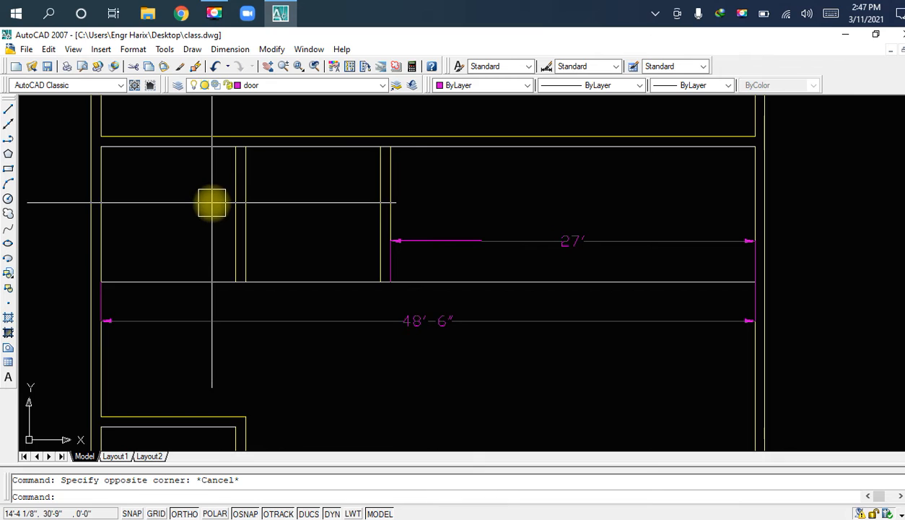
{"action": "middle_click_drag", "start_coordinate": [210, 198], "coordinate": [226, 206]}
{"action": "left_click", "coordinate": [208, 200]}
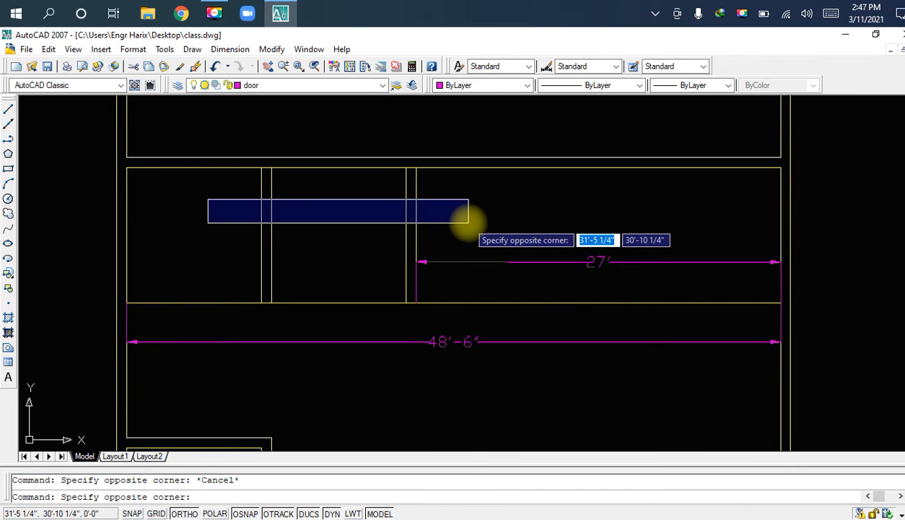
{"action": "left_click", "coordinate": [468, 223]}
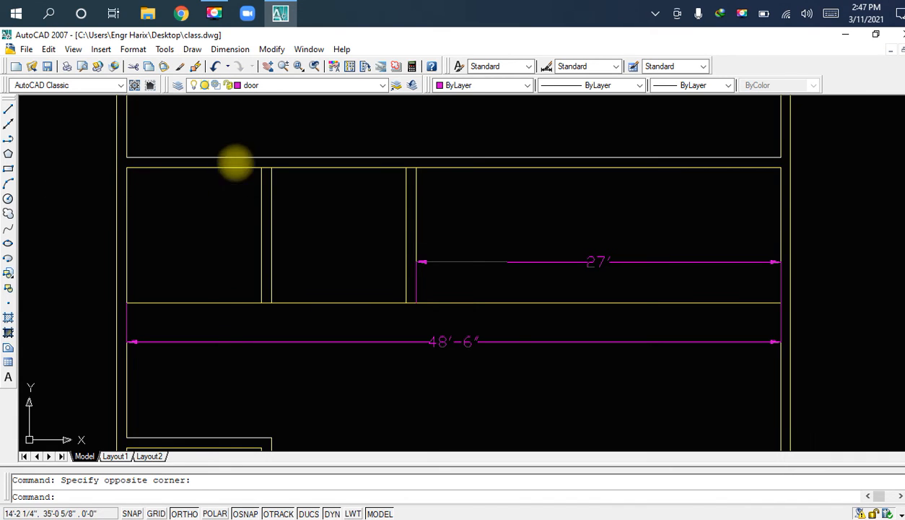
{"action": "left_click", "coordinate": [216, 126]}
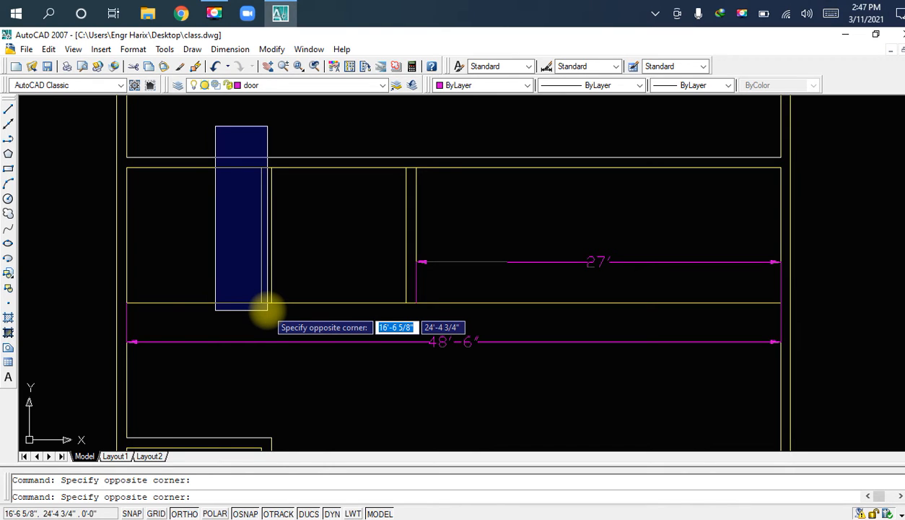
{"action": "left_click", "coordinate": [267, 309]}
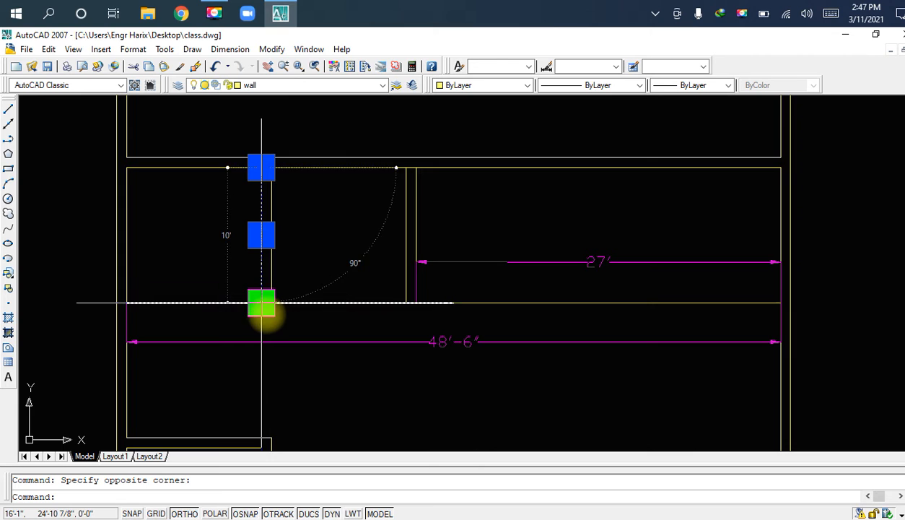
{"action": "key", "text": "Escape"}
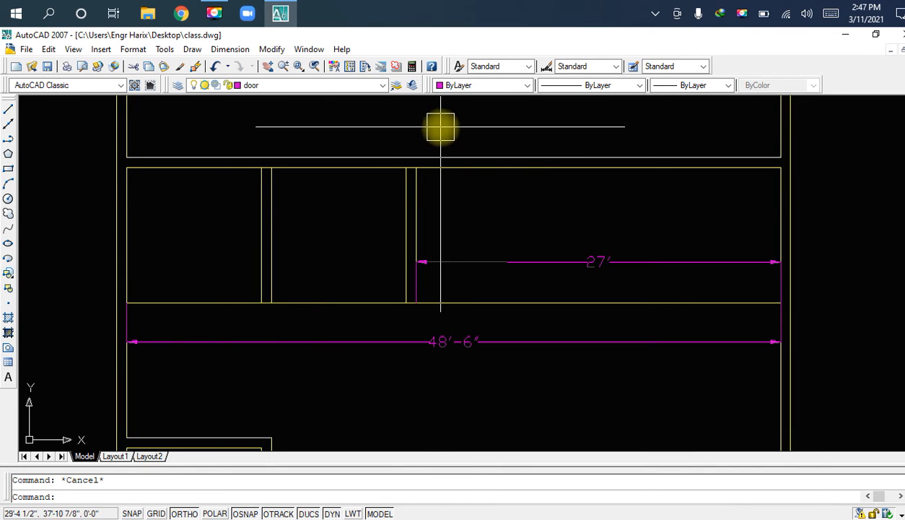
{"action": "left_click", "coordinate": [340, 127]}
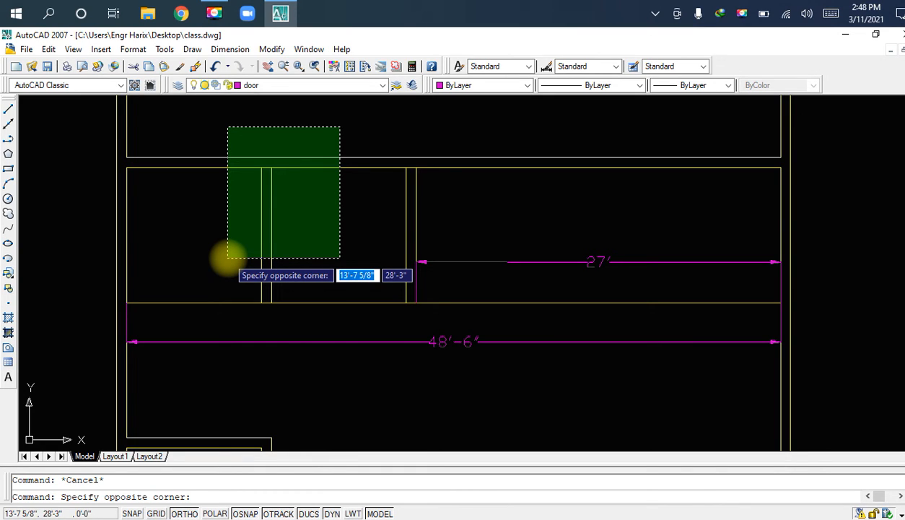
{"action": "left_click", "coordinate": [228, 258]}
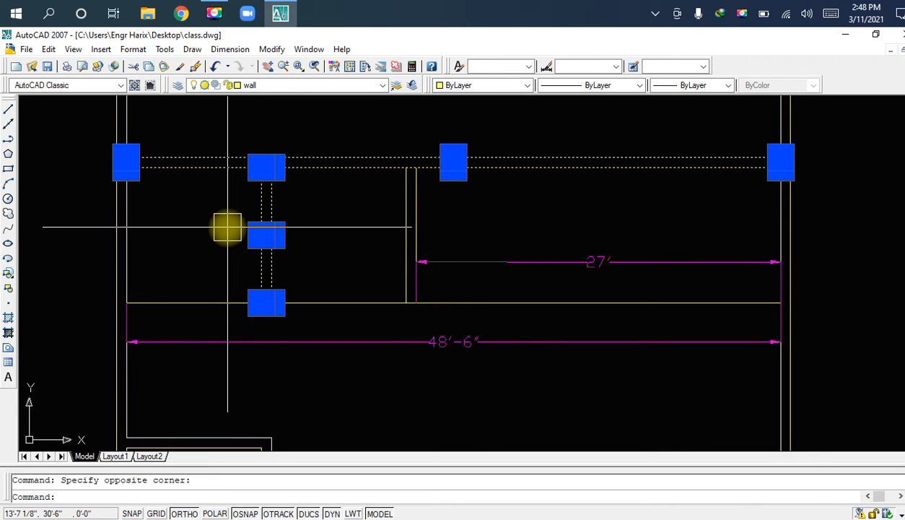
{"action": "key", "text": "Escape"}
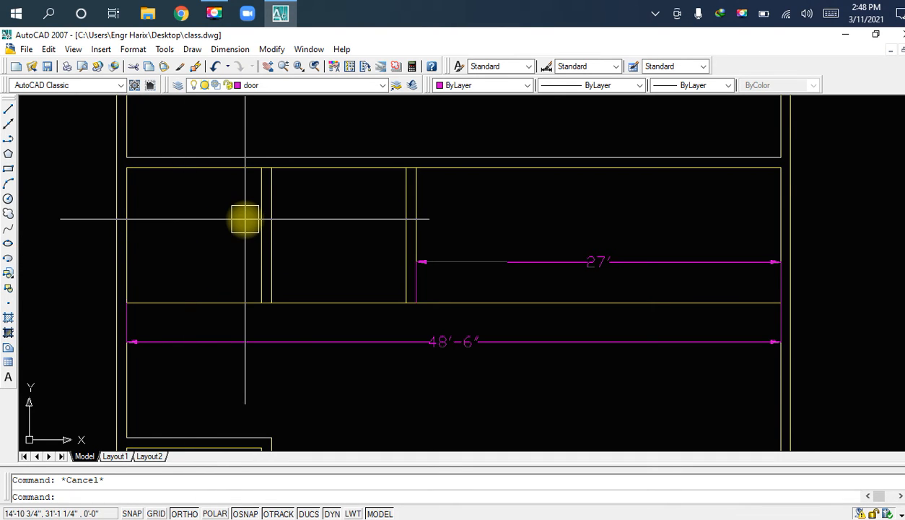
{"action": "left_click", "coordinate": [227, 208]}
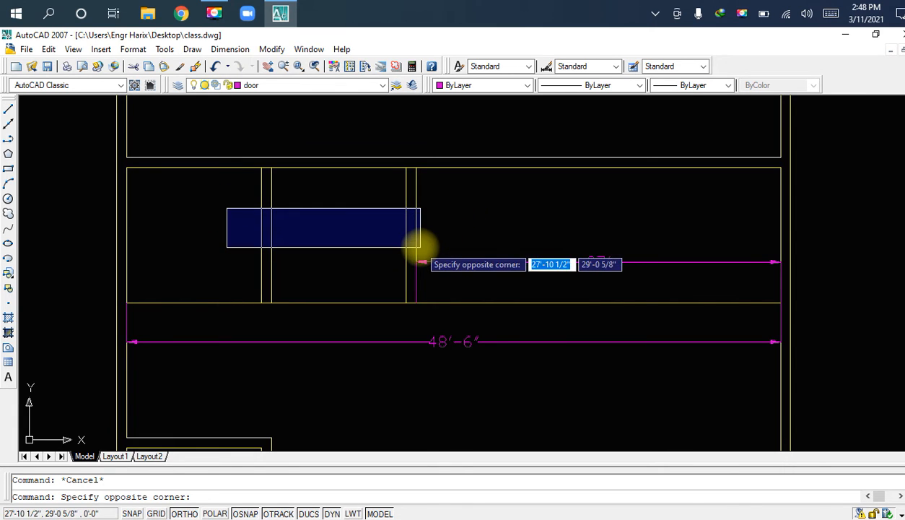
{"action": "left_click", "coordinate": [335, 243]}
Step: Move the four lines of both partition walls together 3' to the right
{"action": "left_click", "coordinate": [535, 213]}
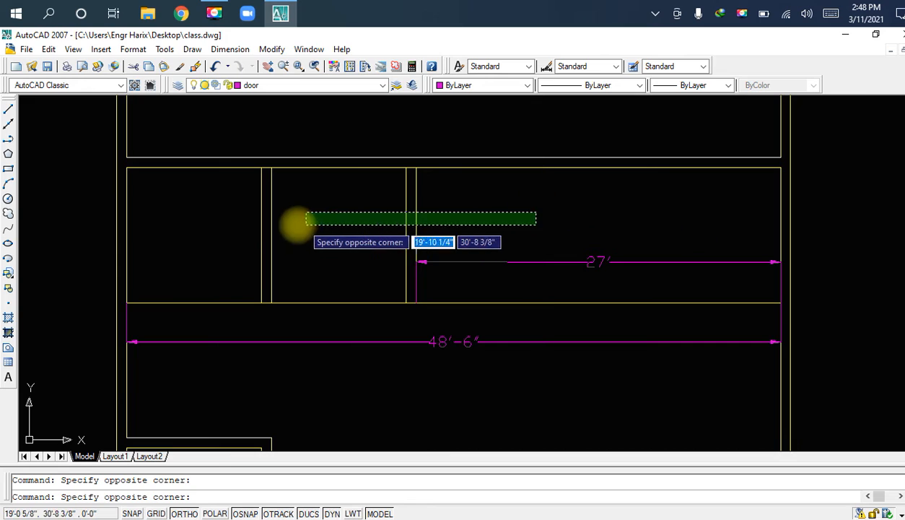
{"action": "left_click", "coordinate": [226, 236]}
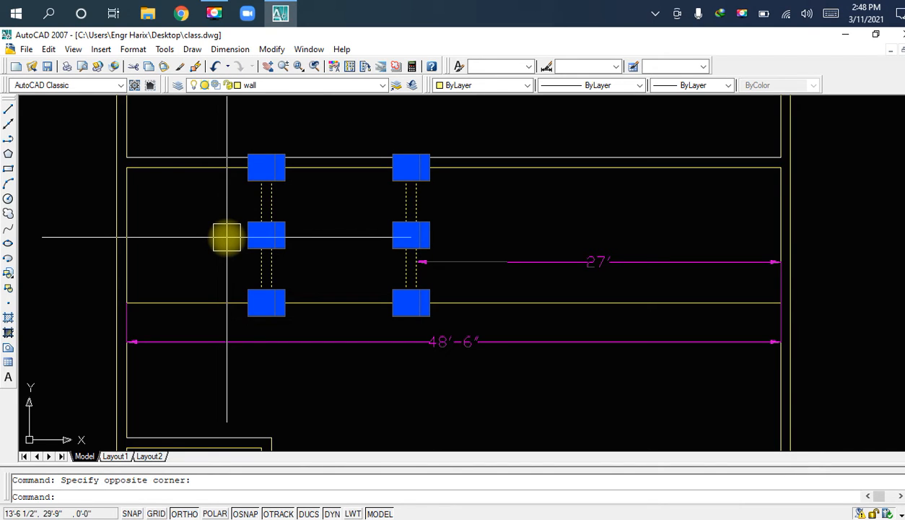
{"action": "type", "text": "m"}
{"action": "key", "text": "space"}
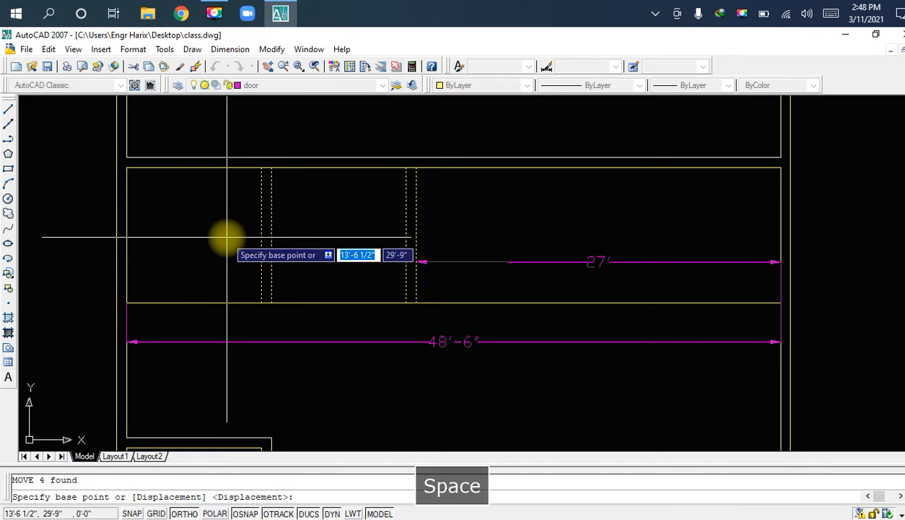
{"action": "left_click", "coordinate": [258, 235]}
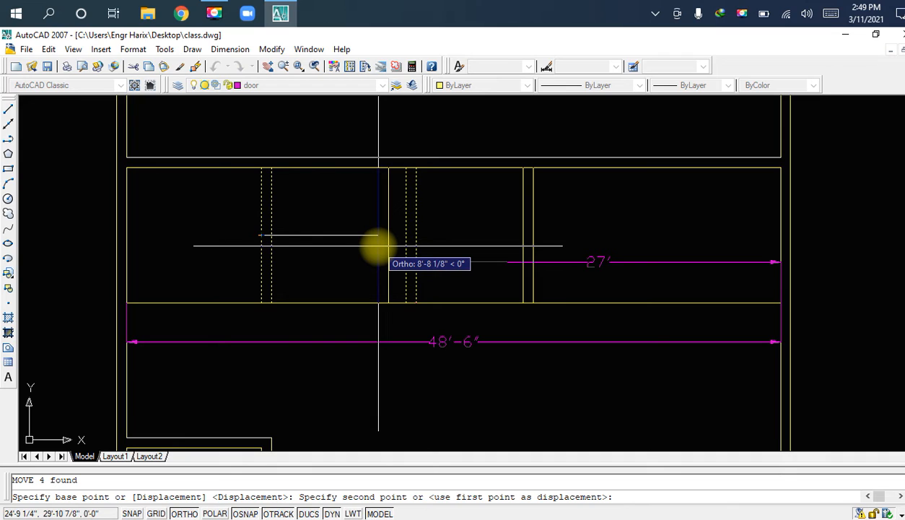
{"action": "type", "text": "3'"}
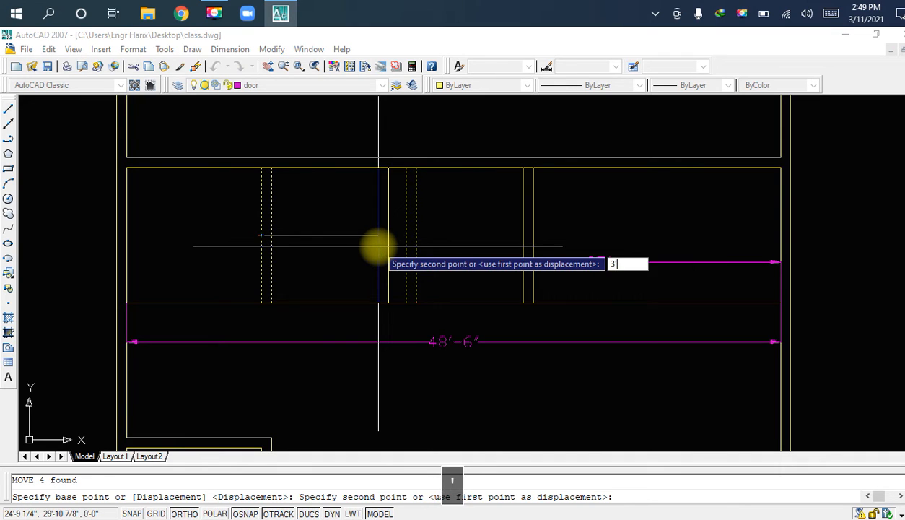
{"action": "key", "text": "Return"}
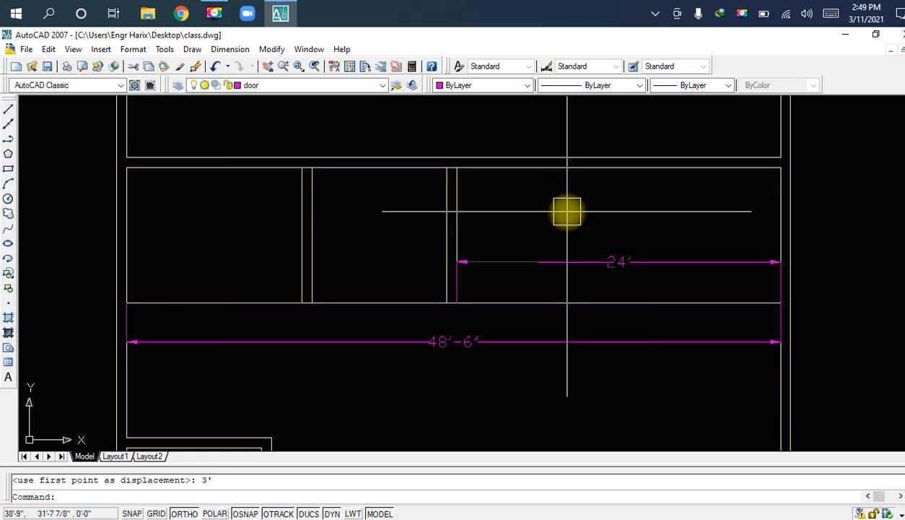
Step: Inspect the shifted partition walls, the adjoining rooms and the existing width dimensions across the upper floor plan
{"action": "scroll", "coordinate": [616, 276], "scroll_direction": "up", "scroll_amount": 2}
{"action": "scroll", "coordinate": [612, 272], "scroll_direction": "down", "scroll_amount": 5}
{"action": "scroll", "coordinate": [551, 267], "scroll_direction": "up", "scroll_amount": 2}
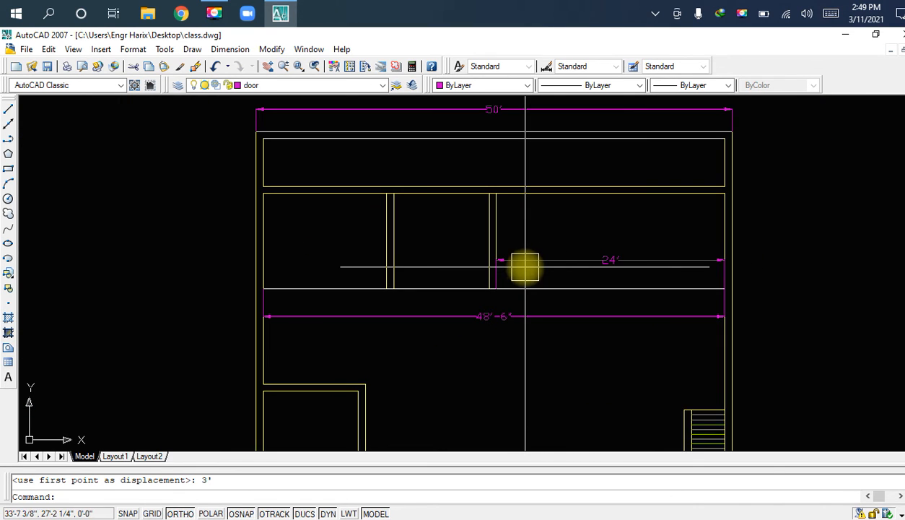
{"action": "middle_click_drag", "start_coordinate": [645, 254], "coordinate": [594, 238]}
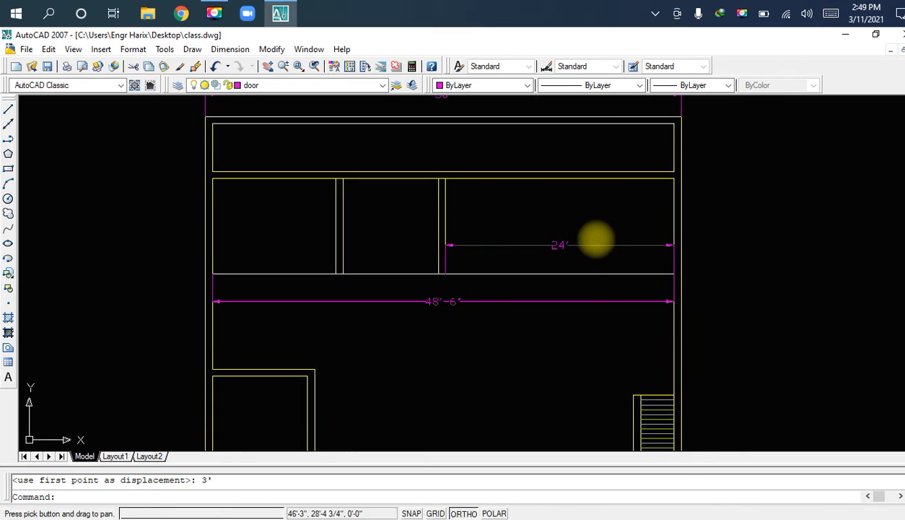
{"action": "scroll", "coordinate": [599, 237], "scroll_direction": "up", "scroll_amount": 2}
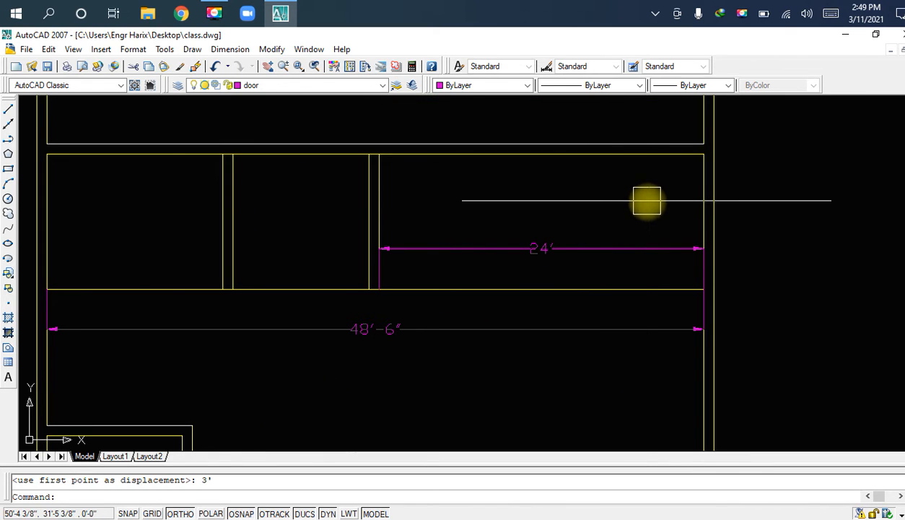
{"action": "middle_click_drag", "start_coordinate": [455, 282], "coordinate": [469, 208]}
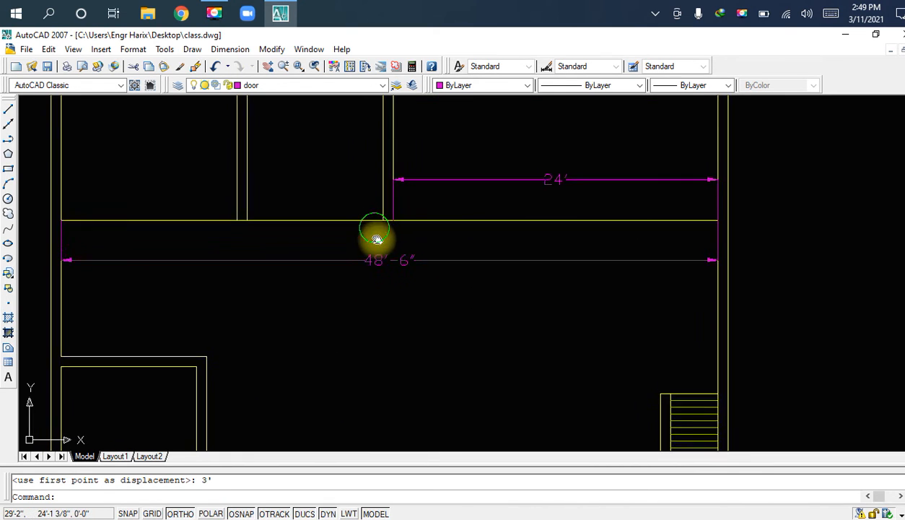
{"action": "middle_click_drag", "start_coordinate": [373, 237], "coordinate": [389, 259]}
{"action": "middle_click_drag", "start_coordinate": [500, 198], "coordinate": [479, 269]}
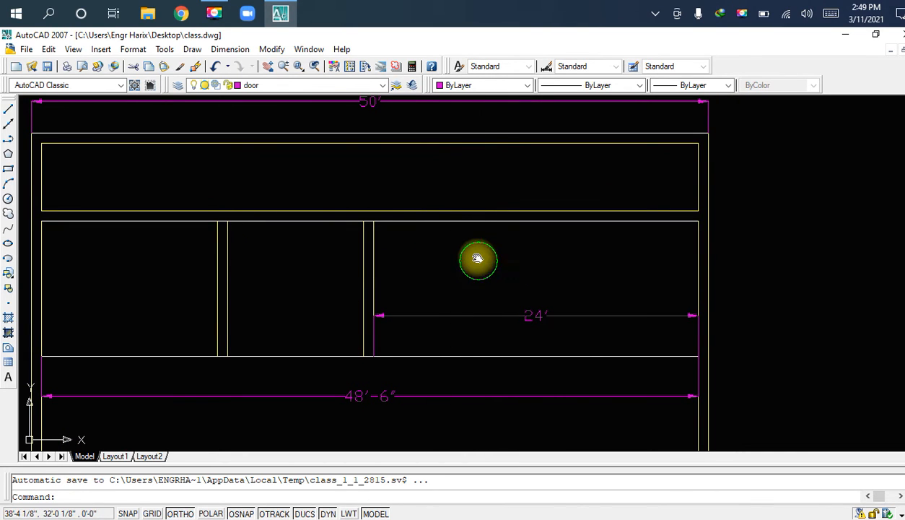
{"action": "middle_click_drag", "start_coordinate": [478, 260], "coordinate": [477, 250]}
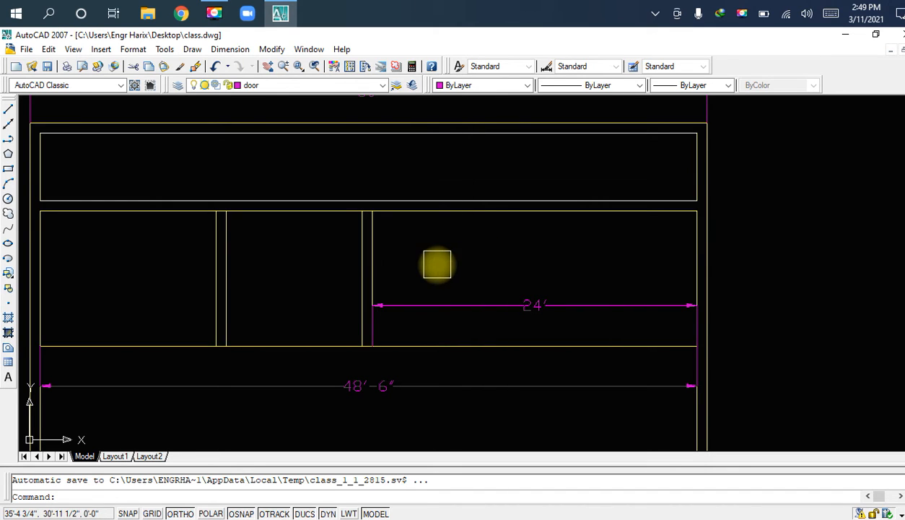
{"action": "middle_click_drag", "start_coordinate": [434, 264], "coordinate": [456, 258]}
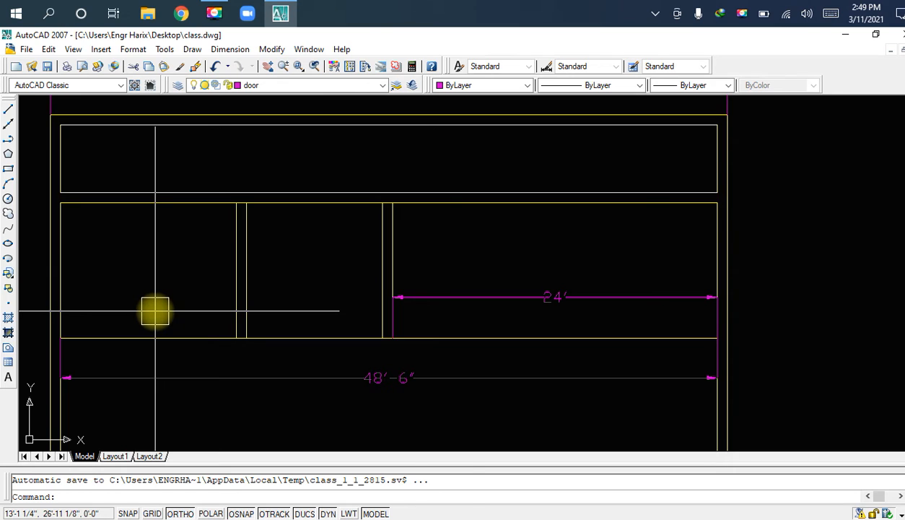
Step: Add an aligned dimension from the first partition wall's lower left corner to the left inner wall, placed inside the first room
{"action": "type", "text": "DAL"}
{"action": "key", "text": "space"}
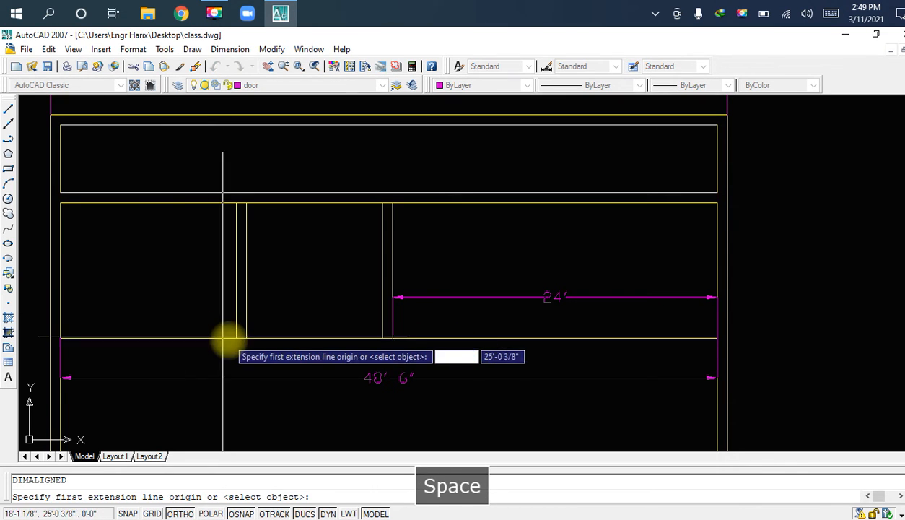
{"action": "scroll", "coordinate": [237, 336], "scroll_direction": "up", "scroll_amount": 3}
{"action": "middle_click_drag", "start_coordinate": [237, 336], "coordinate": [336, 318]}
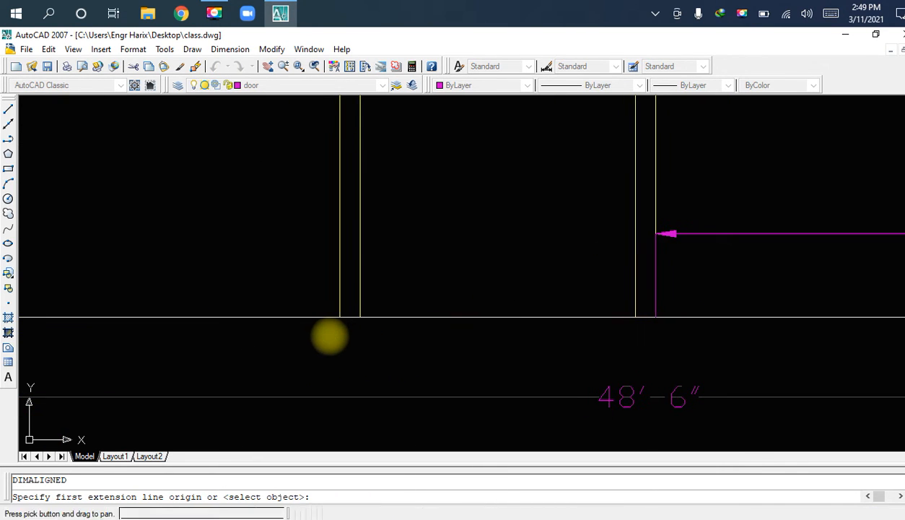
{"action": "left_click", "coordinate": [339, 315]}
{"action": "scroll", "coordinate": [276, 327], "scroll_direction": "down", "scroll_amount": 2}
{"action": "middle_click_drag", "start_coordinate": [275, 326], "coordinate": [365, 319]}
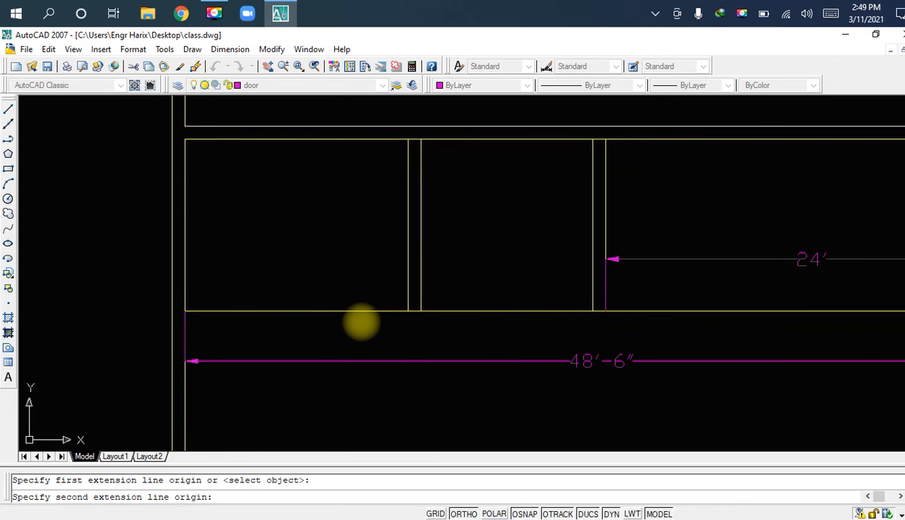
{"action": "left_click", "coordinate": [185, 311]}
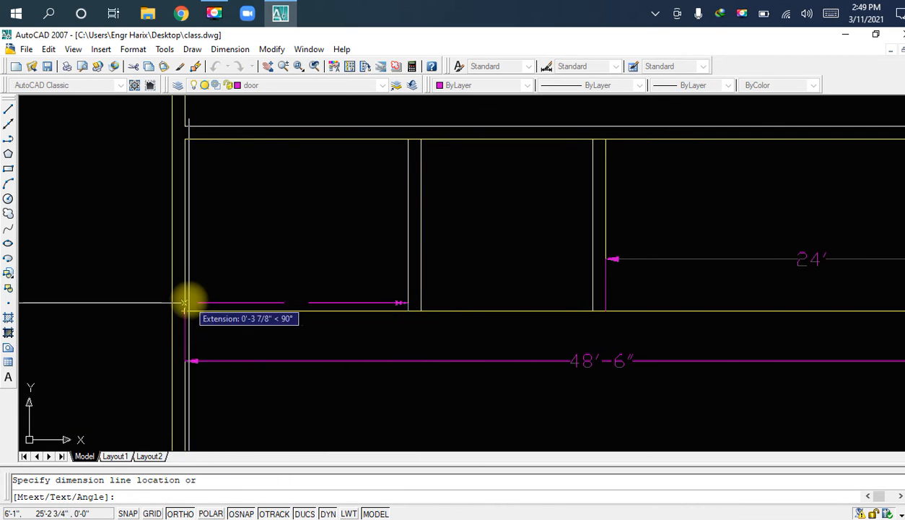
{"action": "left_click", "coordinate": [187, 262]}
Step: Add an aligned dimension for the middle room's width between the two partition walls, placed inside that room
{"action": "scroll", "coordinate": [413, 316], "scroll_direction": "up", "scroll_amount": 2}
{"action": "key", "text": "space"}
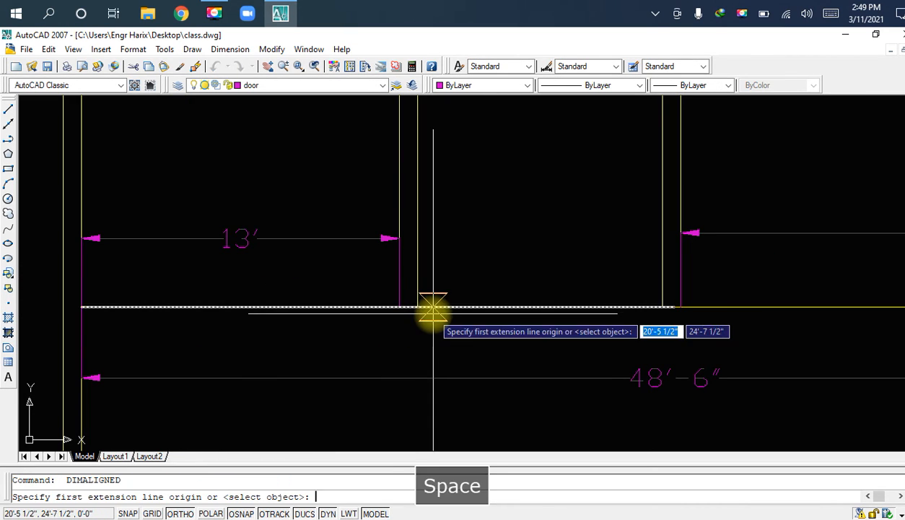
{"action": "left_click", "coordinate": [418, 306]}
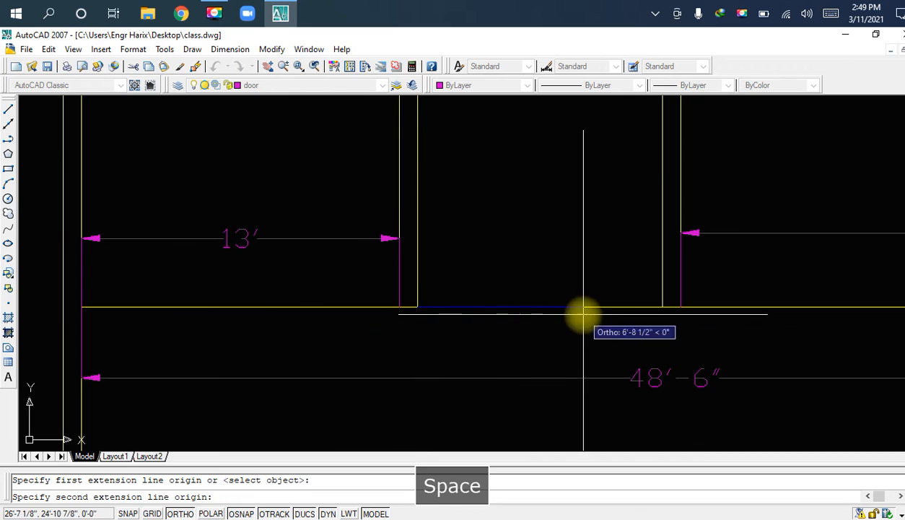
{"action": "left_click", "coordinate": [659, 308]}
{"action": "left_click", "coordinate": [650, 260]}
{"action": "scroll", "coordinate": [649, 260], "scroll_direction": "down", "scroll_amount": 1}
{"action": "middle_click_drag", "start_coordinate": [639, 276], "coordinate": [299, 242]}
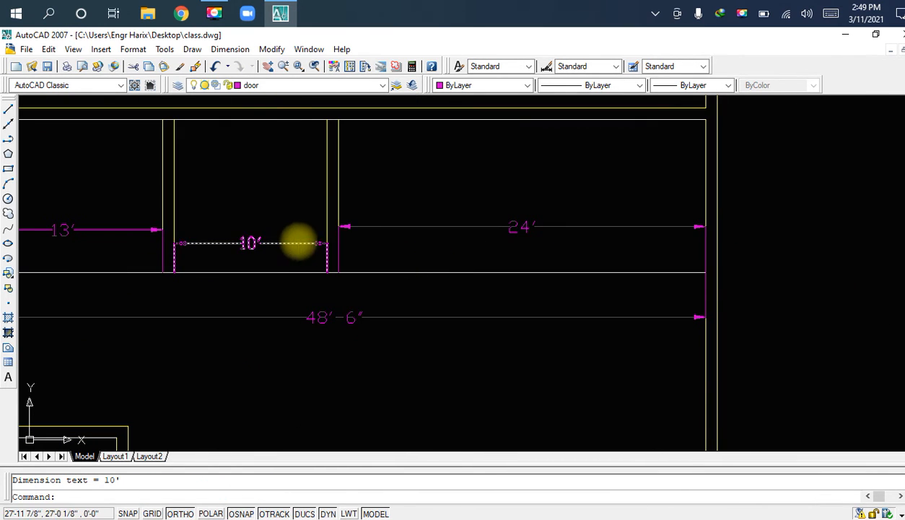
{"action": "key", "text": "Escape"}
{"action": "left_click", "coordinate": [300, 240]}
{"action": "key", "text": "Escape"}
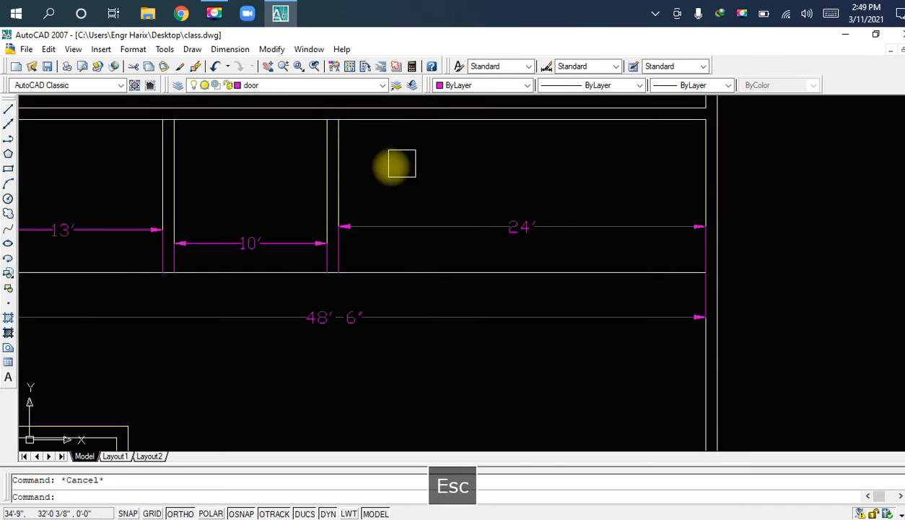
Step: Move both lines of the second partition wall 3' to the right
{"action": "left_click", "coordinate": [388, 159]}
{"action": "left_click", "coordinate": [298, 195]}
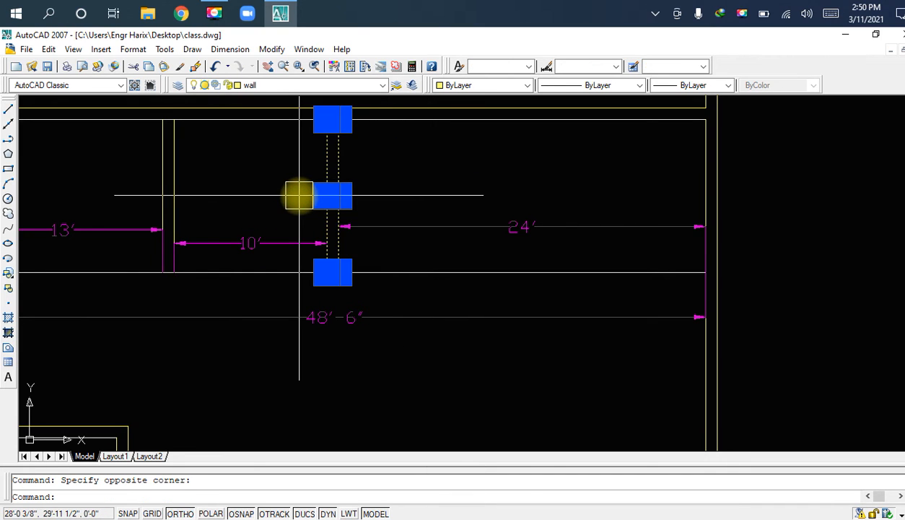
{"action": "key", "text": "space"}
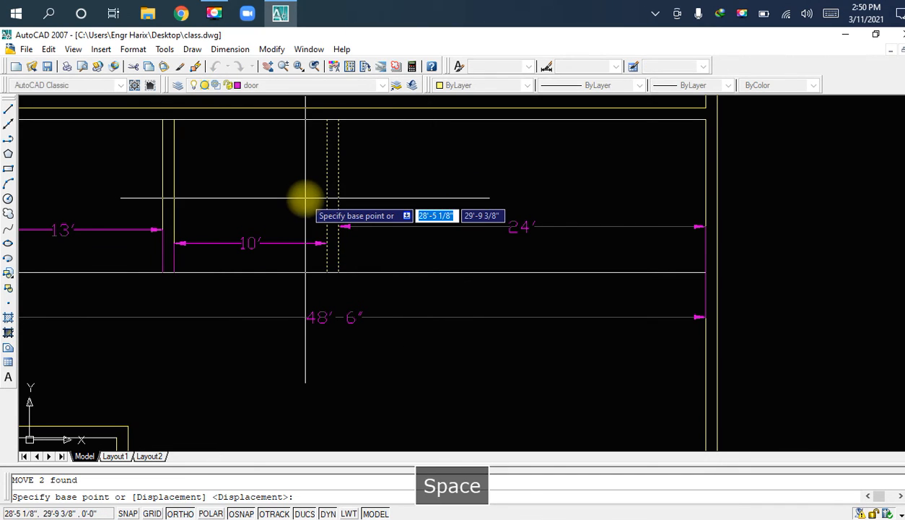
{"action": "left_click", "coordinate": [326, 196]}
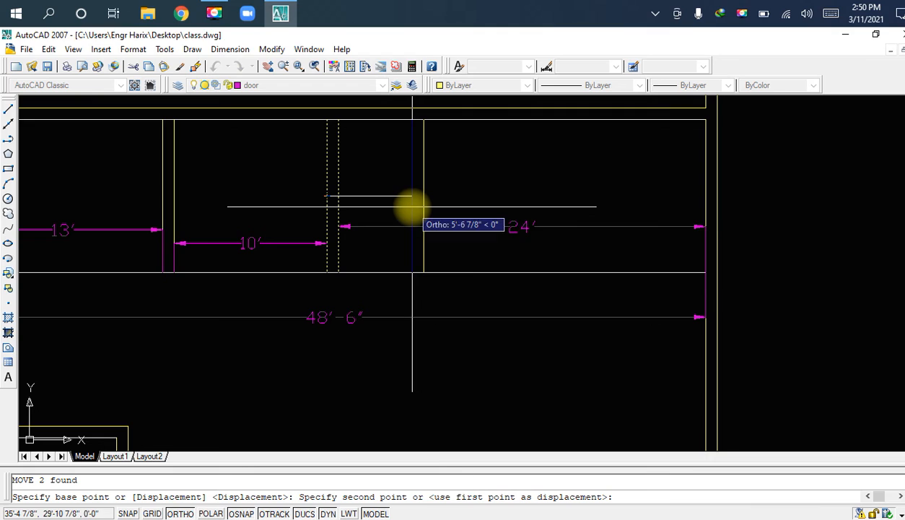
{"action": "type", "text": "3'"}
{"action": "key", "text": "Return"}
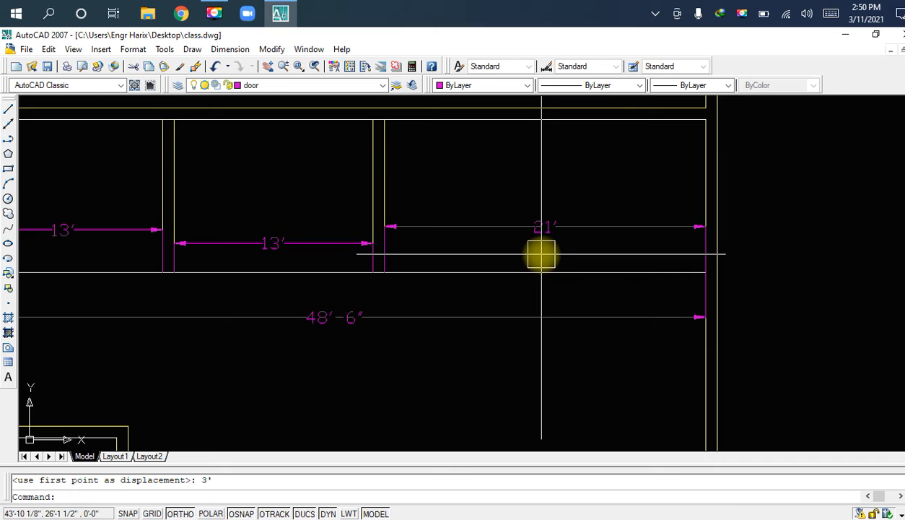
Step: Delete the middle room's width dimension between the two partition walls
{"action": "middle_click_drag", "start_coordinate": [313, 232], "coordinate": [483, 228]}
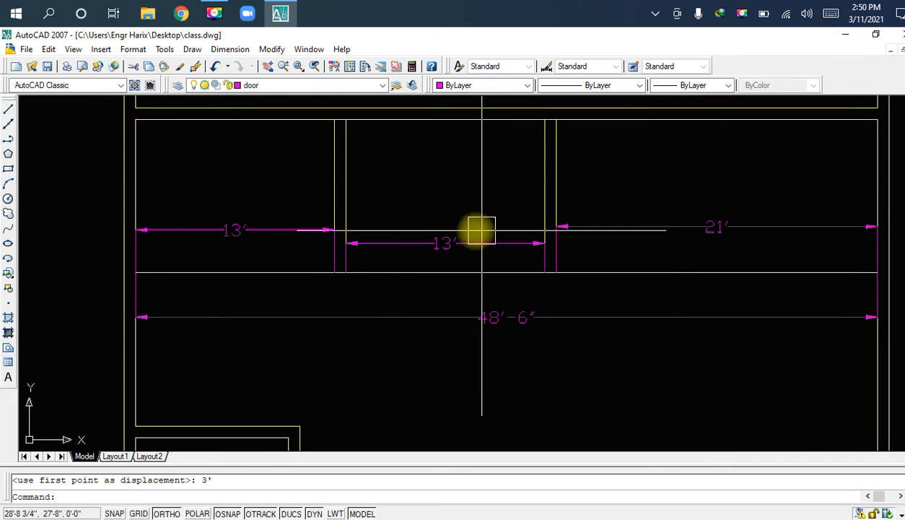
{"action": "left_click", "coordinate": [469, 237]}
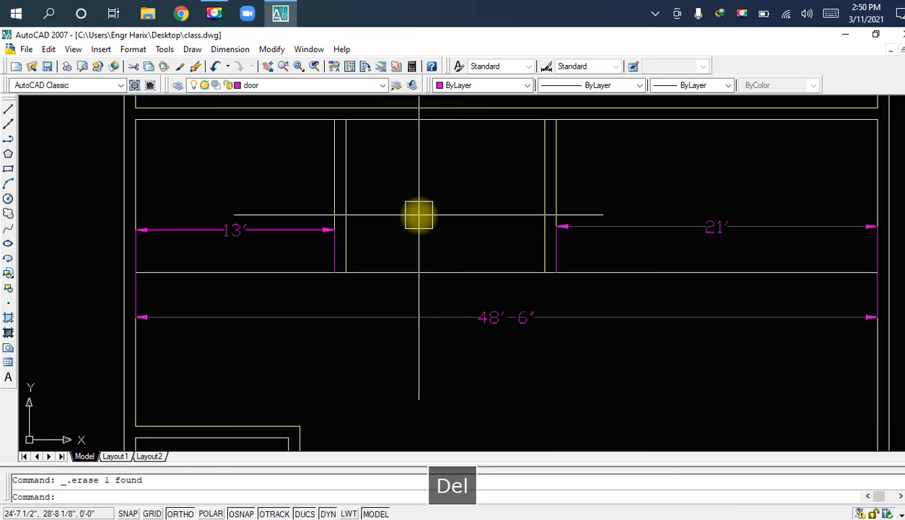
{"action": "middle_click_drag", "start_coordinate": [519, 178], "coordinate": [498, 231]}
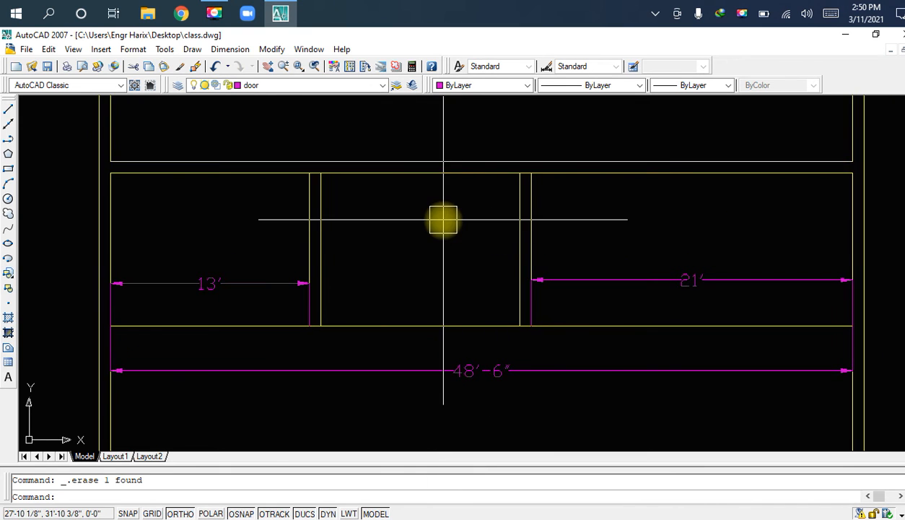
Step: Inspect the three partitioned rooms, their remaining width dimensions and the wall above them across the upper floor plan
{"action": "mouse_move", "coordinate": [447, 262]}
{"action": "middle_mouse_down"}
{"action": "mouse_move", "coordinate": [438, 222]}
{"action": "mouse_move", "coordinate": [383, 205]}
{"action": "mouse_move", "coordinate": [350, 126]}
{"action": "middle_mouse_up"}
{"action": "scroll", "coordinate": [362, 233], "scroll_direction": "down", "scroll_amount": 4}
{"action": "middle_click_drag", "start_coordinate": [359, 233], "coordinate": [367, 265]}
{"action": "scroll", "coordinate": [489, 225], "scroll_direction": "up", "scroll_amount": 2}
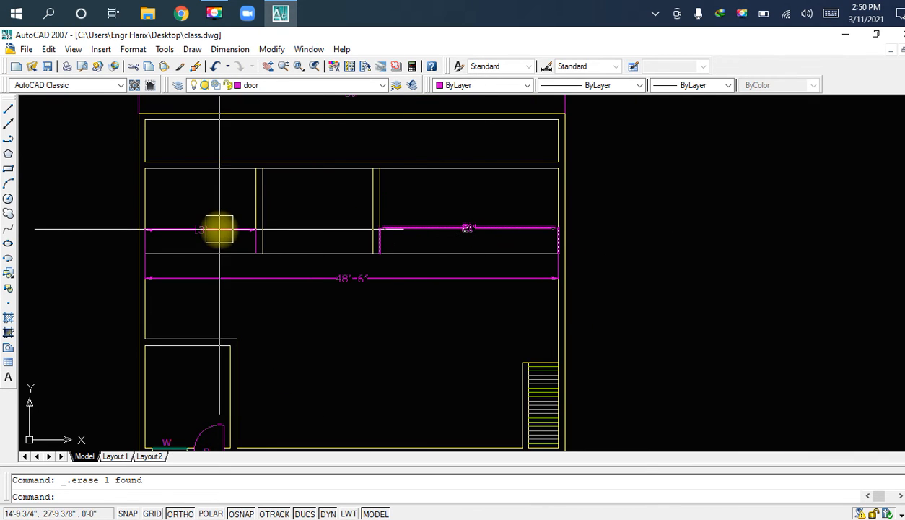
{"action": "scroll", "coordinate": [218, 228], "scroll_direction": "up", "scroll_amount": 3}
{"action": "left_click", "coordinate": [160, 230]}
{"action": "scroll", "coordinate": [164, 249], "scroll_direction": "down", "scroll_amount": 2}
{"action": "key", "text": "Escape"}
{"action": "middle_click_drag", "start_coordinate": [181, 277], "coordinate": [239, 206]}
{"action": "scroll", "coordinate": [347, 283], "scroll_direction": "up", "scroll_amount": 2}
{"action": "scroll", "coordinate": [303, 300], "scroll_direction": "up", "scroll_amount": 1}
{"action": "scroll", "coordinate": [303, 300], "scroll_direction": "down", "scroll_amount": 3}
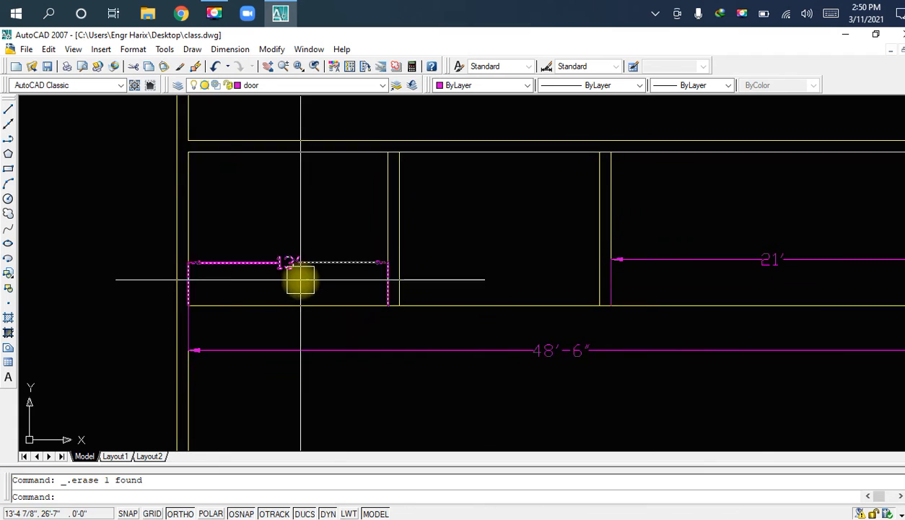
{"action": "left_click", "coordinate": [606, 267]}
{"action": "key", "text": "Escape"}
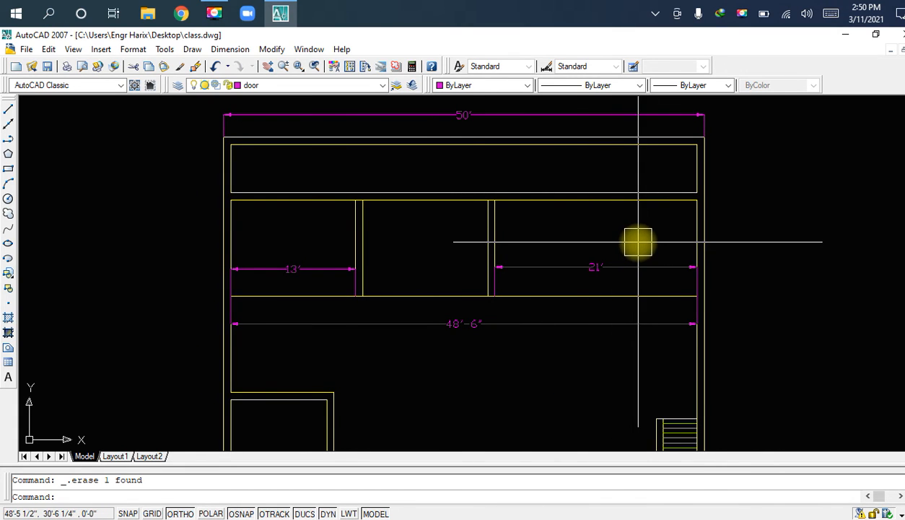
{"action": "scroll", "coordinate": [300, 245], "scroll_direction": "up", "scroll_amount": 2}
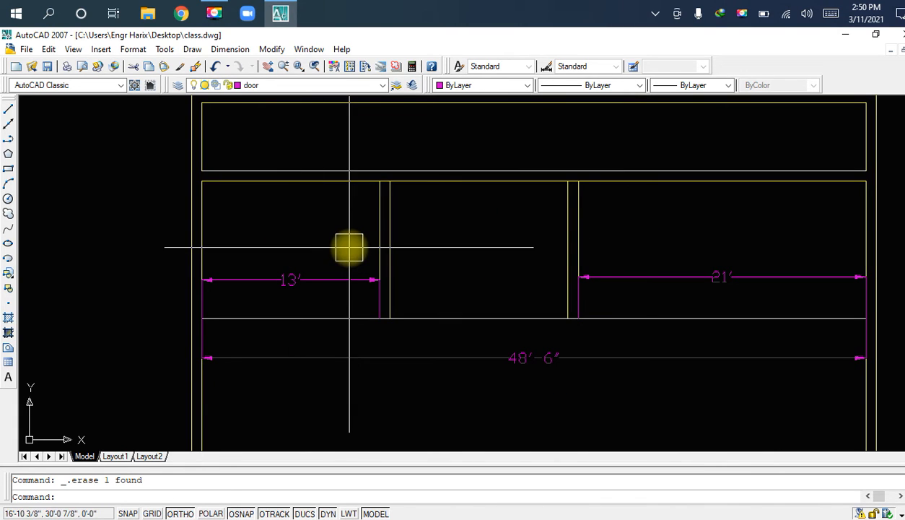
{"action": "middle_click_drag", "start_coordinate": [491, 281], "coordinate": [361, 272]}
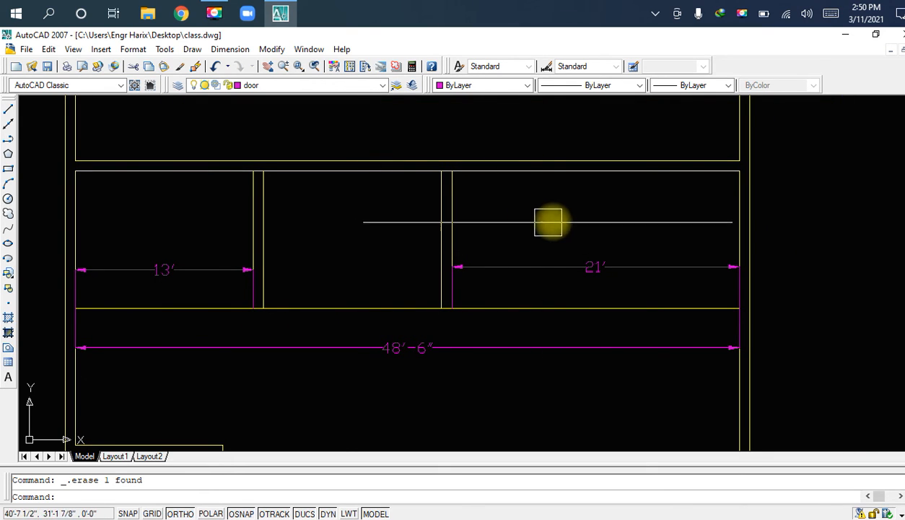
{"action": "mouse_move", "coordinate": [551, 218]}
{"action": "middle_mouse_down"}
{"action": "mouse_move", "coordinate": [557, 210]}
{"action": "mouse_move", "coordinate": [507, 256]}
{"action": "middle_mouse_up"}
{"action": "scroll", "coordinate": [570, 235], "scroll_direction": "up", "scroll_amount": 4}
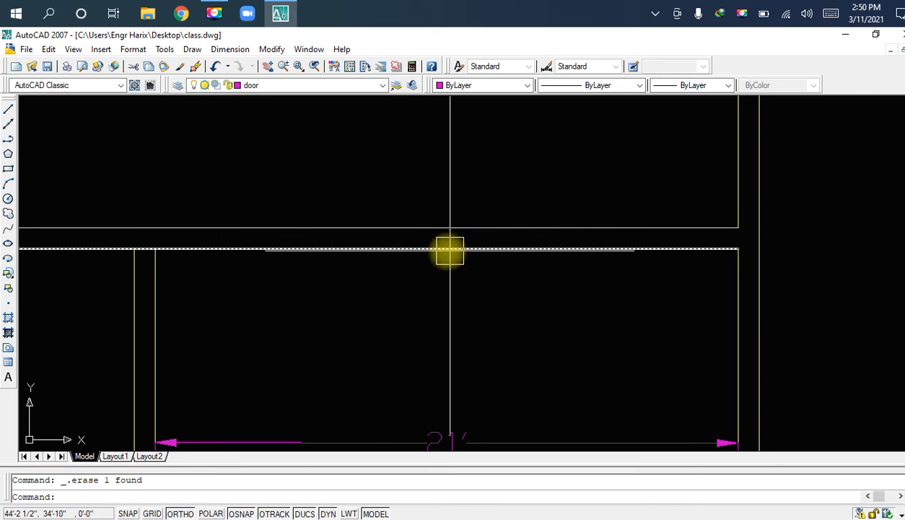
Step: Trim the three rooms' upper wall line where it crosses between the two lines of the second partition wall
{"action": "left_click", "coordinate": [342, 251]}
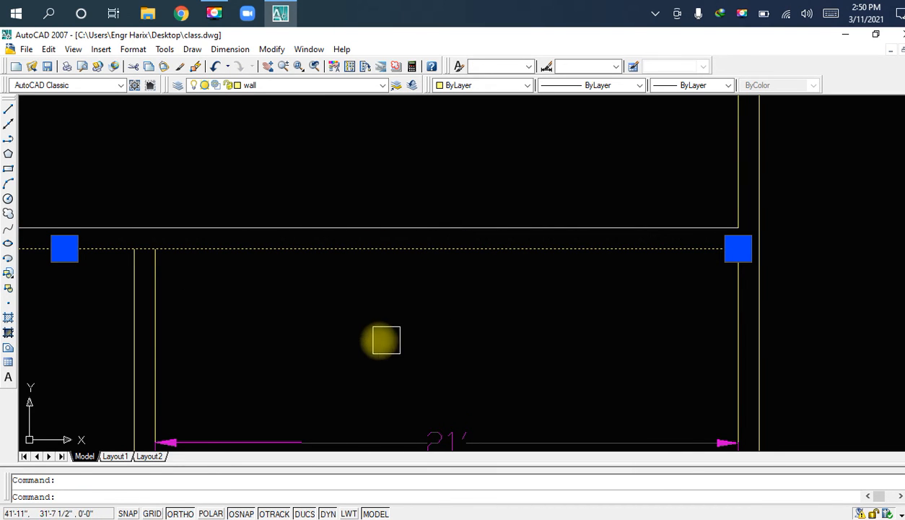
{"action": "middle_click_drag", "start_coordinate": [394, 338], "coordinate": [572, 329]}
{"action": "scroll", "coordinate": [366, 290], "scroll_direction": "down", "scroll_amount": 3}
{"action": "middle_click_drag", "start_coordinate": [446, 307], "coordinate": [293, 279]}
{"action": "key", "text": "Escape"}
{"action": "scroll", "coordinate": [293, 267], "scroll_direction": "up", "scroll_amount": 3}
{"action": "type", "text": "tr"}
{"action": "key", "text": "space"}
{"action": "key", "text": "space"}
{"action": "scroll", "coordinate": [348, 270], "scroll_direction": "up", "scroll_amount": 4}
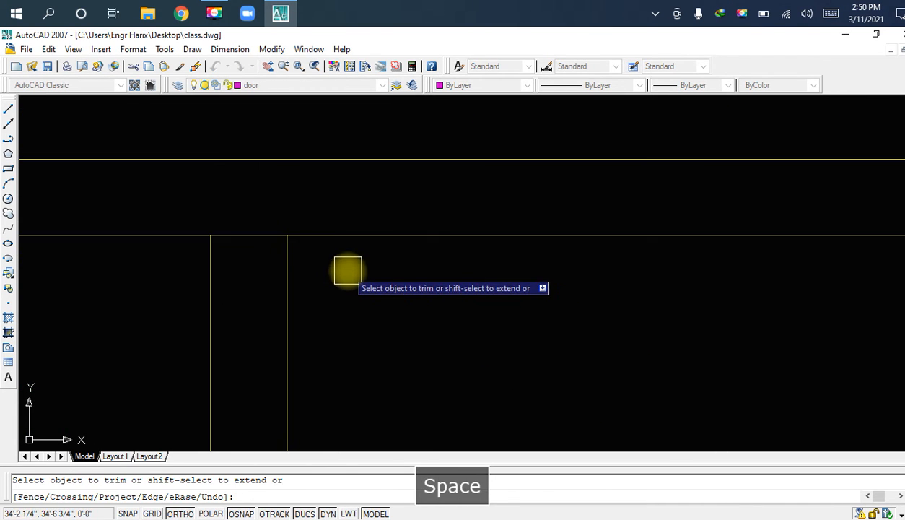
{"action": "left_click", "coordinate": [249, 237]}
{"action": "scroll", "coordinate": [461, 259], "scroll_direction": "down", "scroll_amount": 3}
{"action": "scroll", "coordinate": [424, 262], "scroll_direction": "down", "scroll_amount": 3}
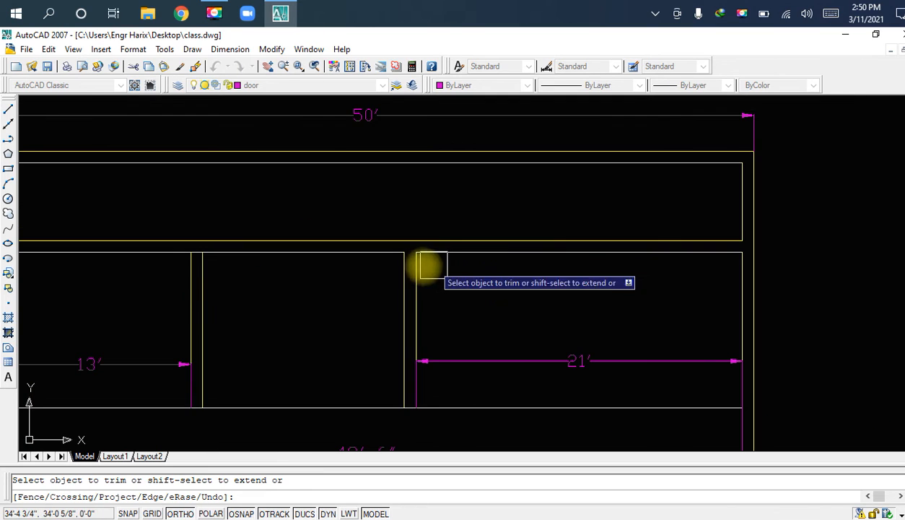
Step: Trim the same upper wall line between the two lines of the first partition wall and end the Trim command
{"action": "scroll", "coordinate": [388, 238], "scroll_direction": "up", "scroll_amount": 5}
{"action": "scroll", "coordinate": [425, 223], "scroll_direction": "up", "scroll_amount": 3}
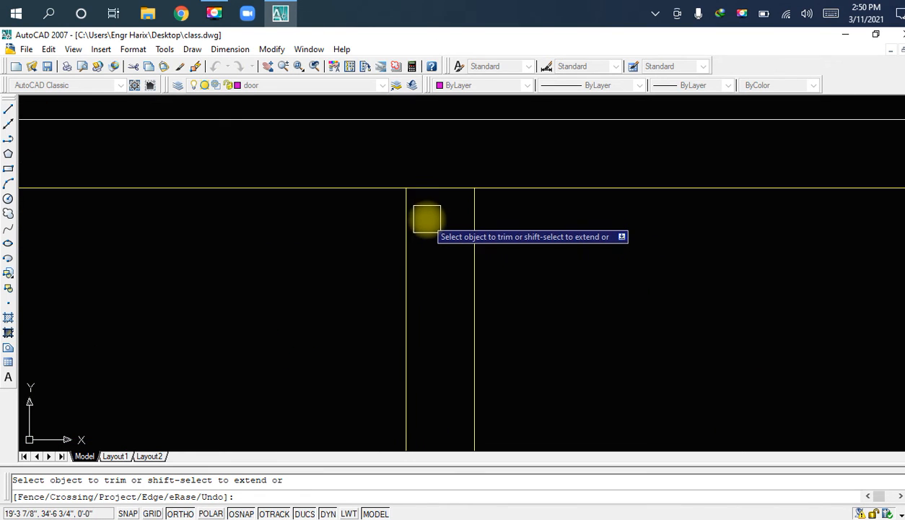
{"action": "left_click", "coordinate": [454, 187]}
{"action": "scroll", "coordinate": [436, 210], "scroll_direction": "down", "scroll_amount": 5}
{"action": "scroll", "coordinate": [432, 265], "scroll_direction": "down", "scroll_amount": 2}
{"action": "middle_click_drag", "start_coordinate": [428, 273], "coordinate": [394, 210]}
{"action": "middle_click_drag", "start_coordinate": [503, 279], "coordinate": [337, 317]}
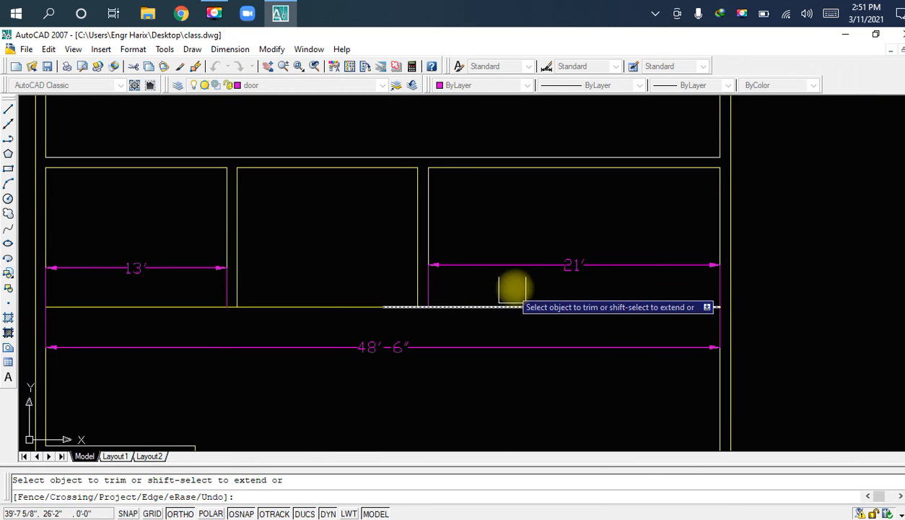
{"action": "key", "text": "Escape"}
Step: Draw a short line across the wall thickness, from the midpoint of the third room's upper wall line to the wall line above it
{"action": "scroll", "coordinate": [585, 176], "scroll_direction": "up", "scroll_amount": 3}
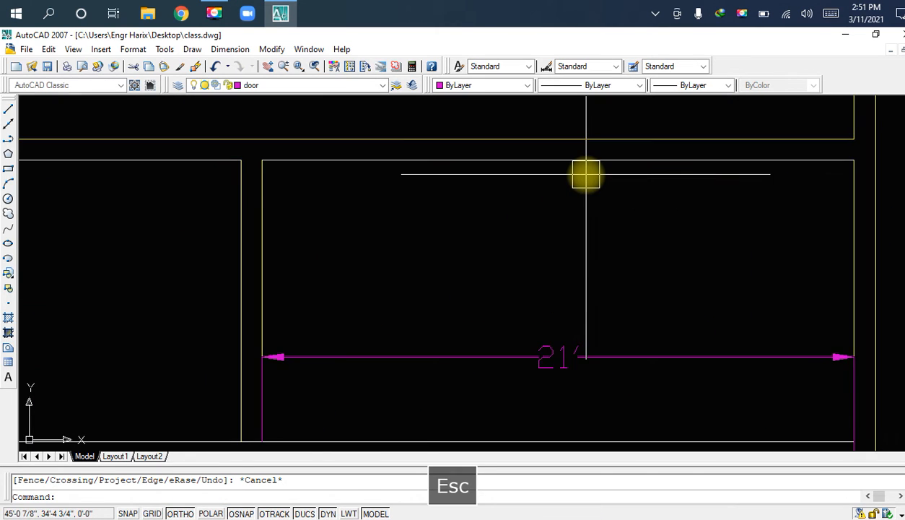
{"action": "middle_click_drag", "start_coordinate": [586, 176], "coordinate": [546, 257]}
{"action": "left_click", "coordinate": [546, 246]}
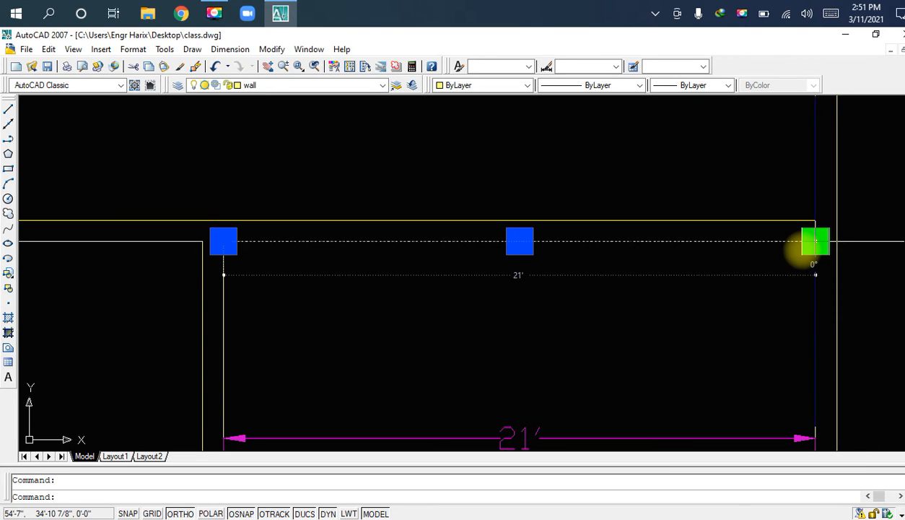
{"action": "key", "text": "Escape"}
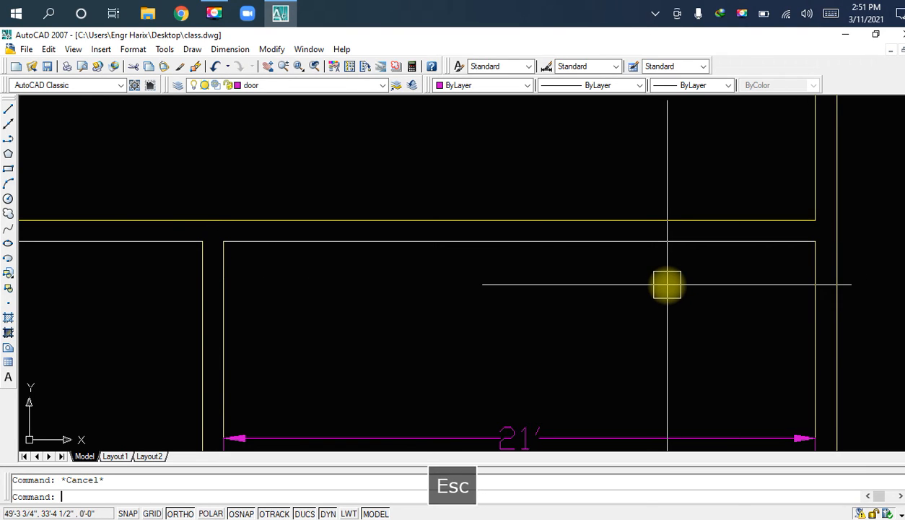
{"action": "key", "text": "l"}
{"action": "key", "text": "space"}
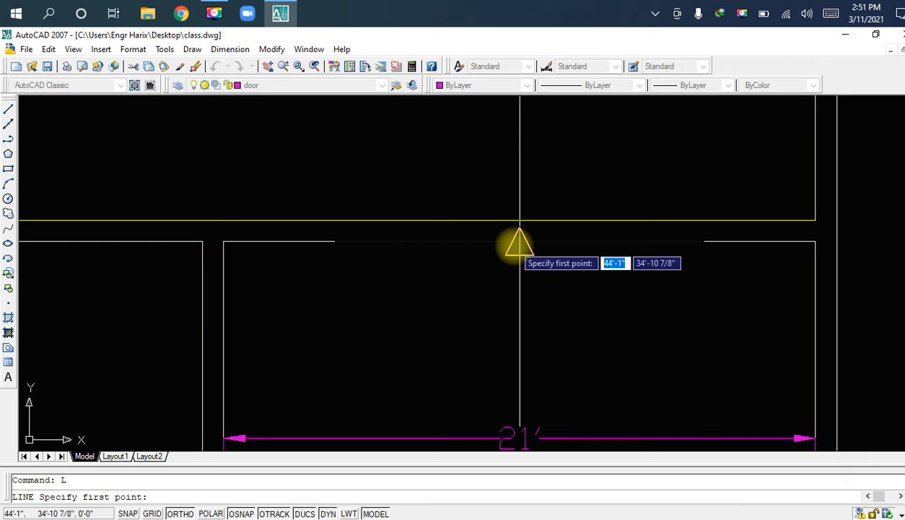
{"action": "left_click", "coordinate": [517, 241]}
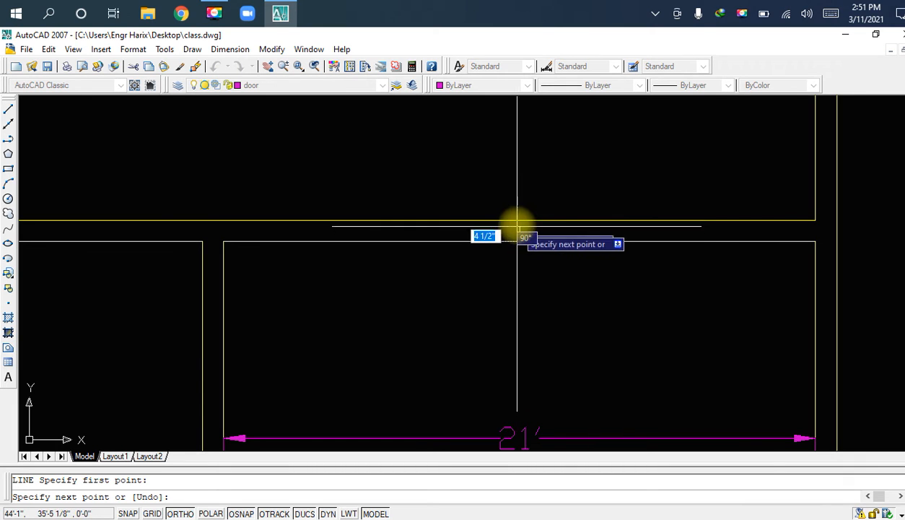
{"action": "left_click", "coordinate": [519, 223]}
{"action": "key", "text": "Escape"}
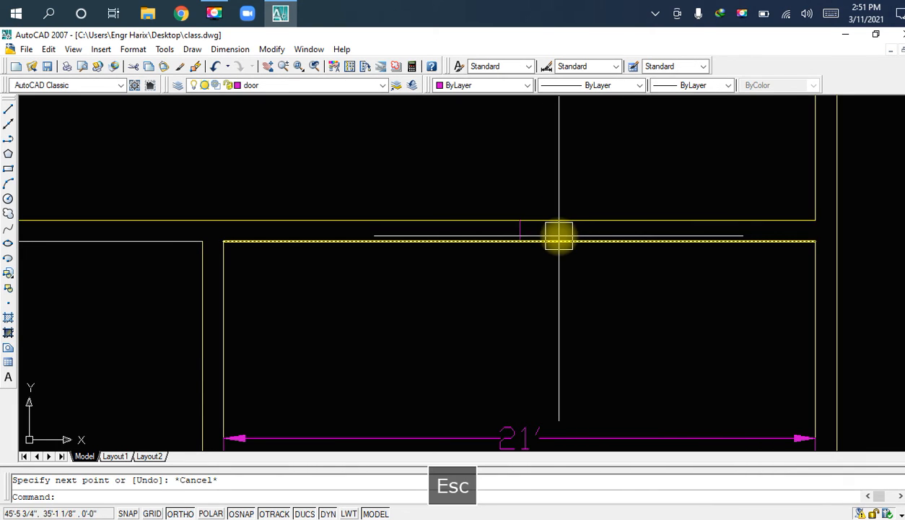
Step: Inspect the short line across the third room's upper wall and its place relative to the surrounding rooms
{"action": "scroll", "coordinate": [558, 235], "scroll_direction": "up", "scroll_amount": 5}
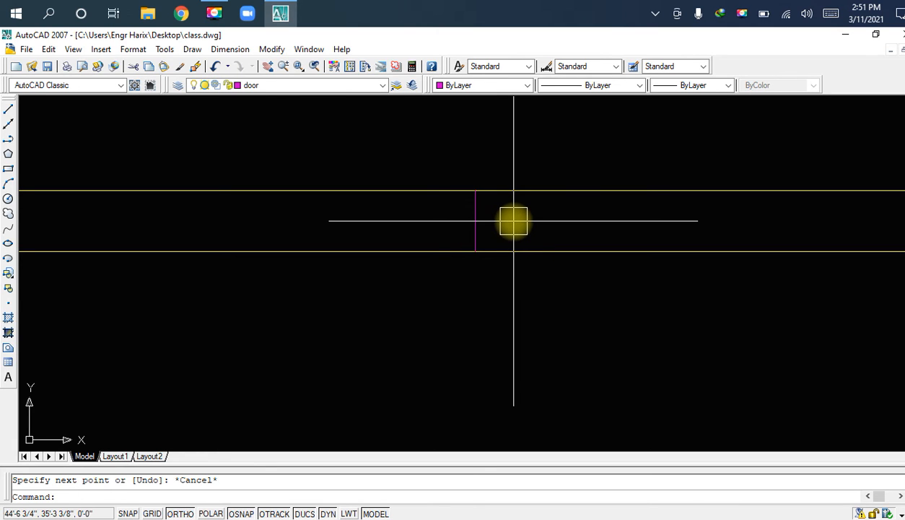
{"action": "scroll", "coordinate": [512, 252], "scroll_direction": "down", "scroll_amount": 5}
{"action": "middle_click_drag", "start_coordinate": [511, 256], "coordinate": [543, 187]}
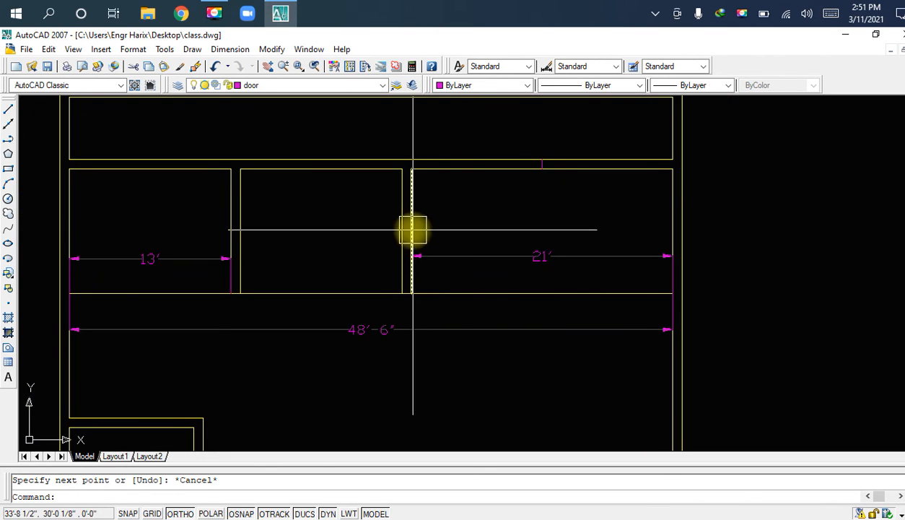
{"action": "middle_click_drag", "start_coordinate": [506, 224], "coordinate": [505, 358]}
{"action": "scroll", "coordinate": [519, 309], "scroll_direction": "up", "scroll_amount": 6}
{"action": "left_click", "coordinate": [592, 257]}
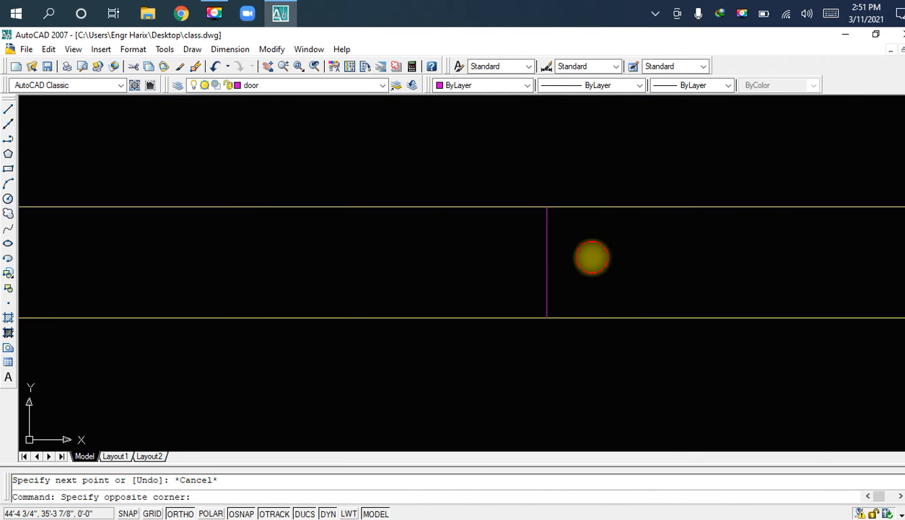
{"action": "left_click", "coordinate": [491, 269]}
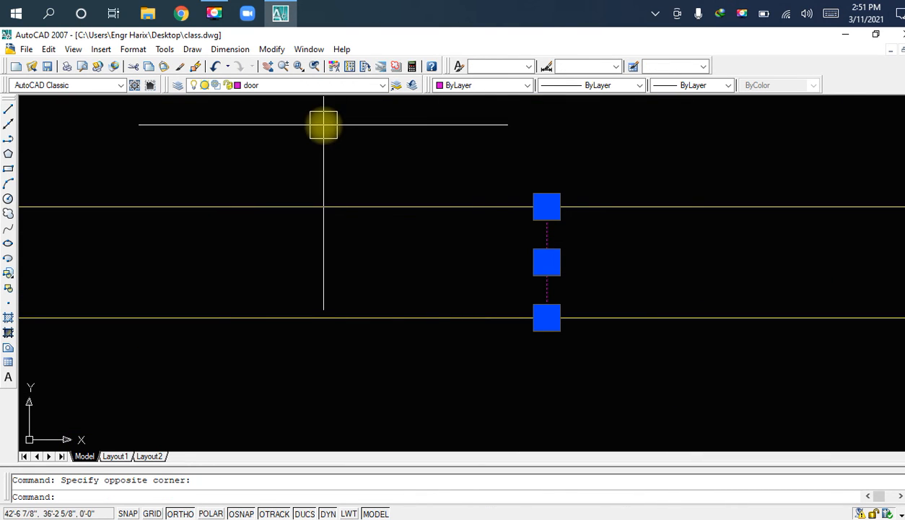
{"action": "key", "text": "Escape"}
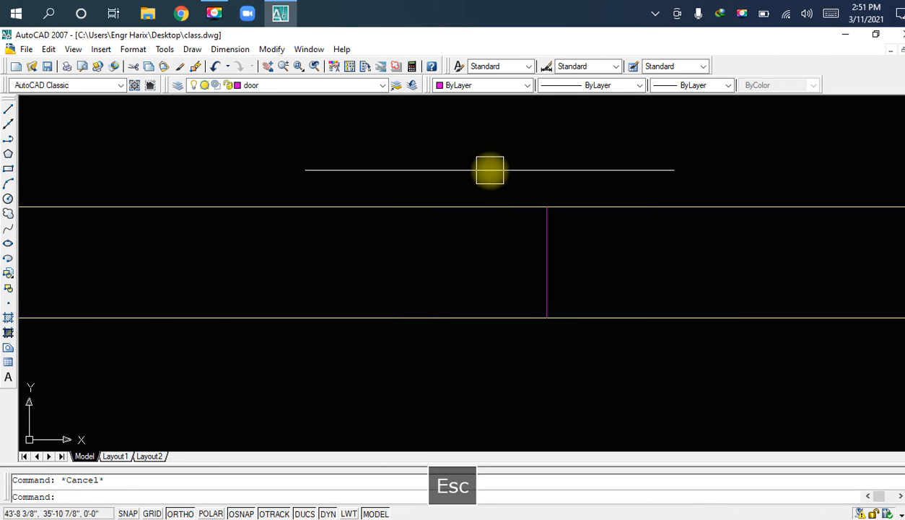
{"action": "scroll", "coordinate": [492, 206], "scroll_direction": "down", "scroll_amount": 2}
{"action": "mouse_move", "coordinate": [533, 243]}
{"action": "middle_mouse_down"}
{"action": "mouse_move", "coordinate": [417, 228]}
{"action": "mouse_move", "coordinate": [418, 240]}
{"action": "mouse_move", "coordinate": [404, 240]}
{"action": "middle_mouse_up"}
{"action": "scroll", "coordinate": [473, 229], "scroll_direction": "down", "scroll_amount": 2}
{"action": "scroll", "coordinate": [415, 242], "scroll_direction": "down", "scroll_amount": 2}
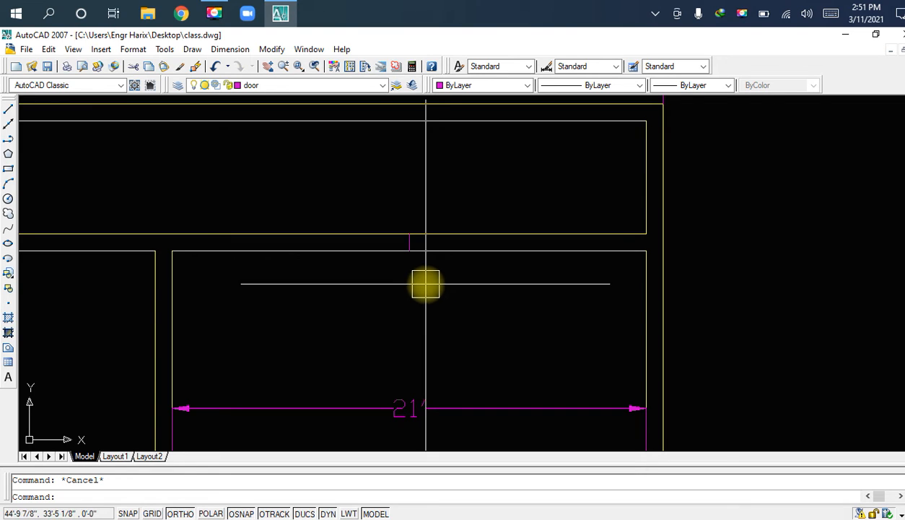
Step: Offset the short line across the third room's upper wall by 3' to both sides
{"action": "scroll", "coordinate": [425, 283], "scroll_direction": "up", "scroll_amount": 3}
{"action": "middle_click_drag", "start_coordinate": [384, 210], "coordinate": [475, 215]}
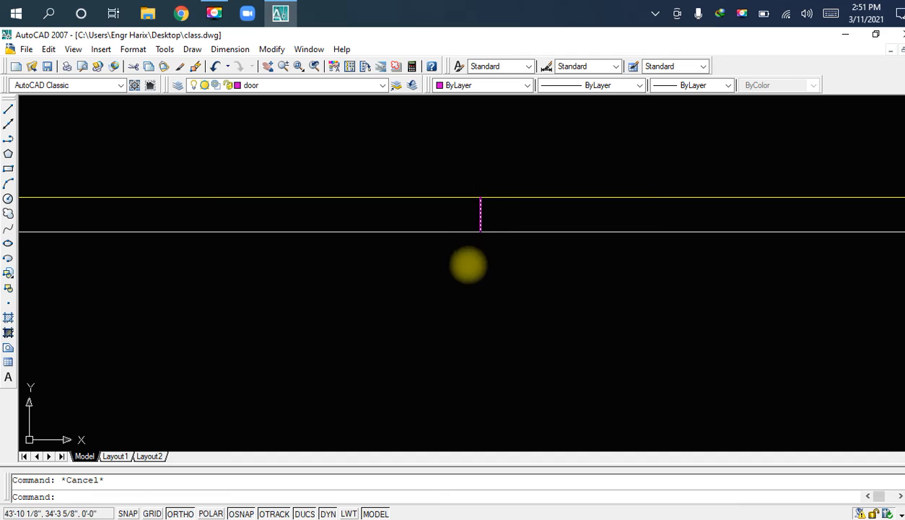
{"action": "scroll", "coordinate": [476, 252], "scroll_direction": "down", "scroll_amount": 3}
{"action": "scroll", "coordinate": [489, 224], "scroll_direction": "up", "scroll_amount": 3}
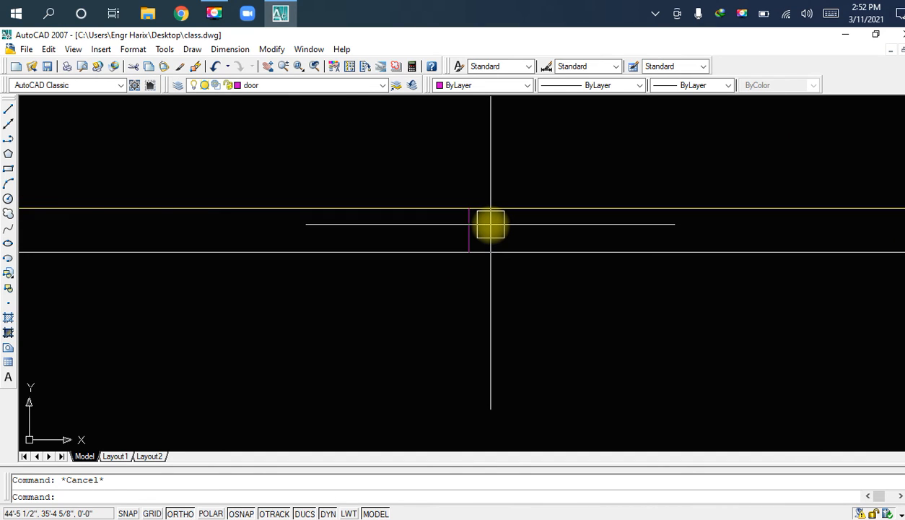
{"action": "type", "text": "o"}
{"action": "key", "text": "space"}
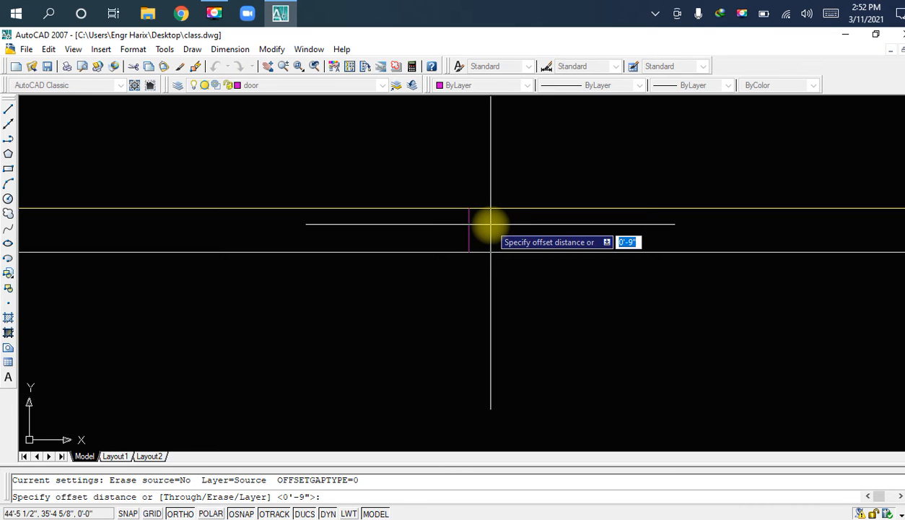
{"action": "type", "text": "3'"}
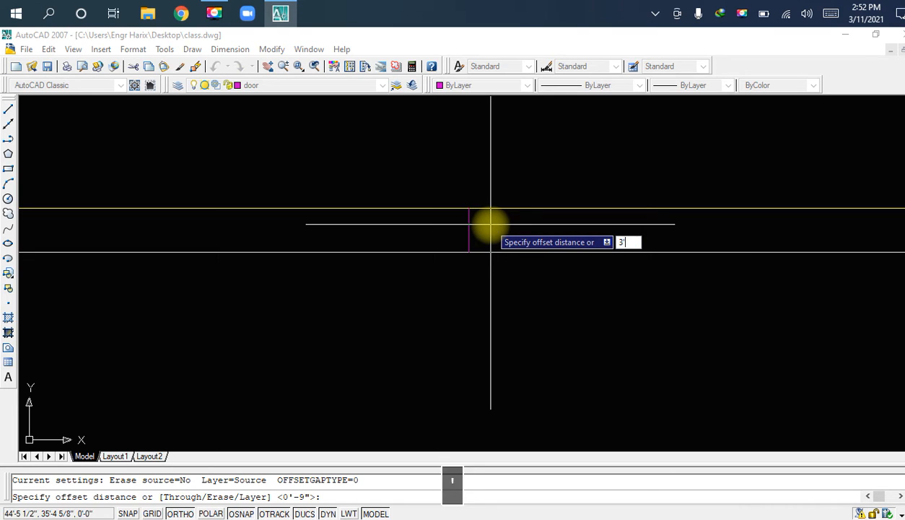
{"action": "key", "text": "Return"}
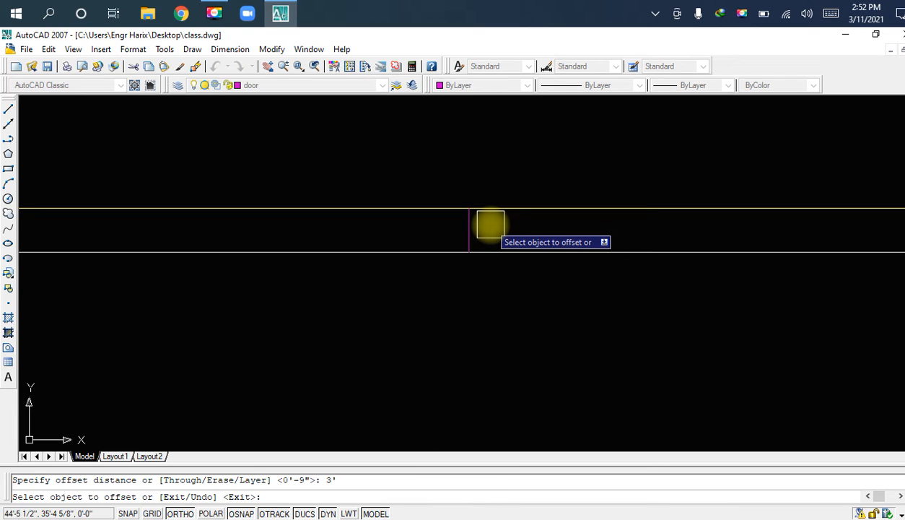
{"action": "left_click", "coordinate": [467, 238]}
{"action": "left_click", "coordinate": [546, 237]}
{"action": "left_click", "coordinate": [476, 236]}
{"action": "left_click", "coordinate": [414, 236]}
{"action": "key", "text": "Escape"}
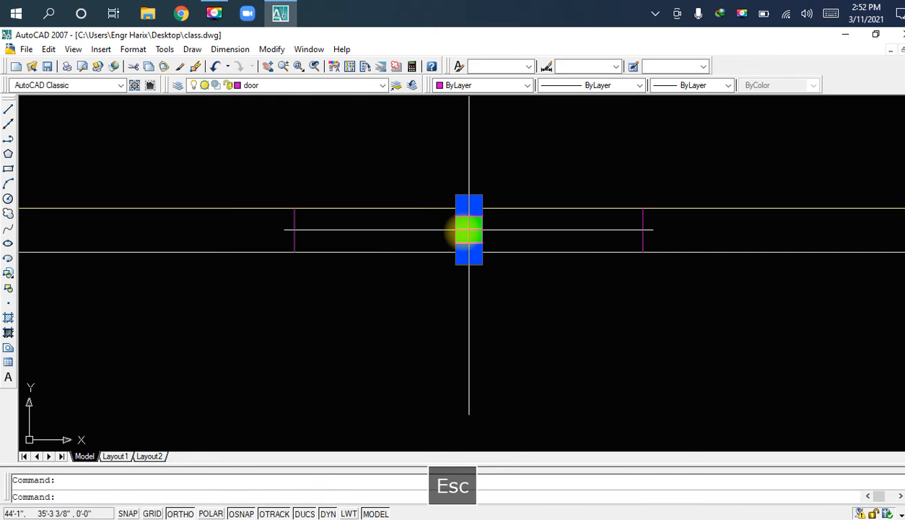
Step: Erase the original middle line between the two offset copies and the third room's 21' dimension
{"action": "key", "text": "Delete"}
{"action": "scroll", "coordinate": [470, 229], "scroll_direction": "down", "scroll_amount": 4}
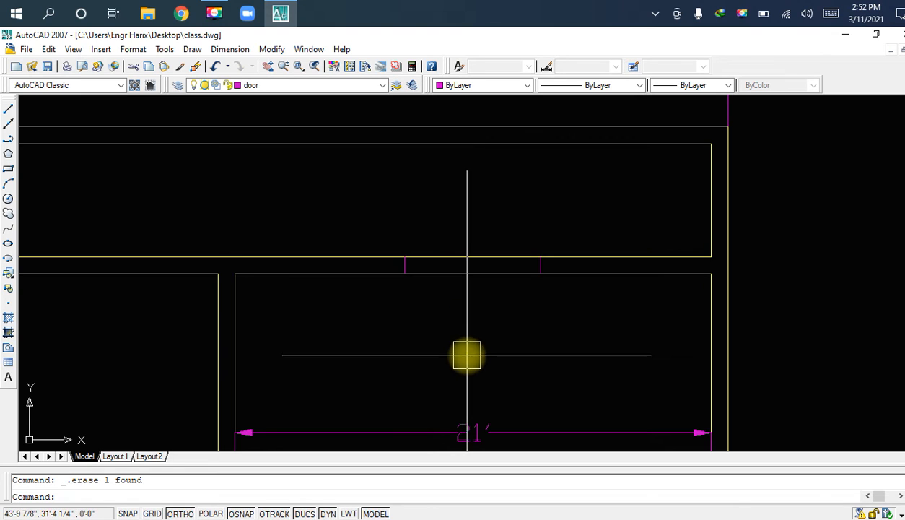
{"action": "middle_click_drag", "start_coordinate": [515, 408], "coordinate": [518, 313]}
{"action": "left_click", "coordinate": [532, 330]}
{"action": "key", "text": "Delete"}
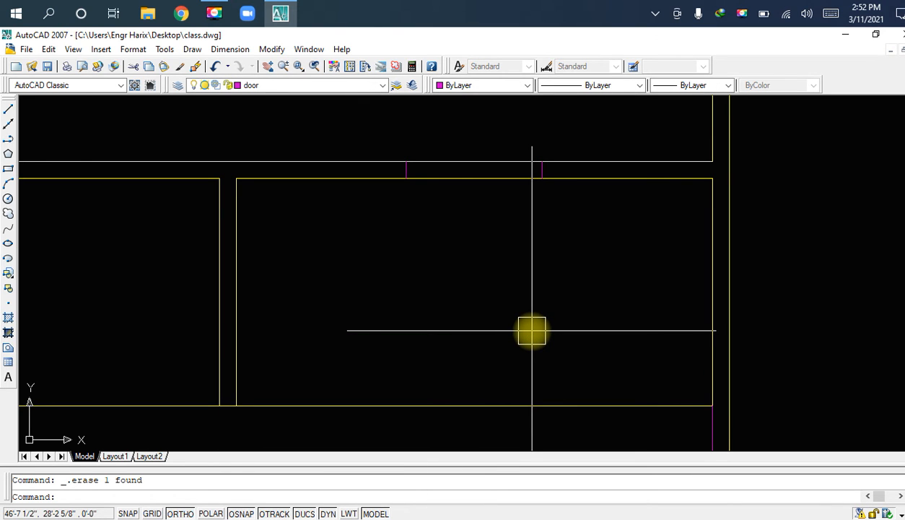
Step: Erase the 48'-6" dimension below the three rooms with the Erase command
{"action": "scroll", "coordinate": [531, 330], "scroll_direction": "down", "scroll_amount": 4}
{"action": "scroll", "coordinate": [570, 310], "scroll_direction": "up", "scroll_amount": 5}
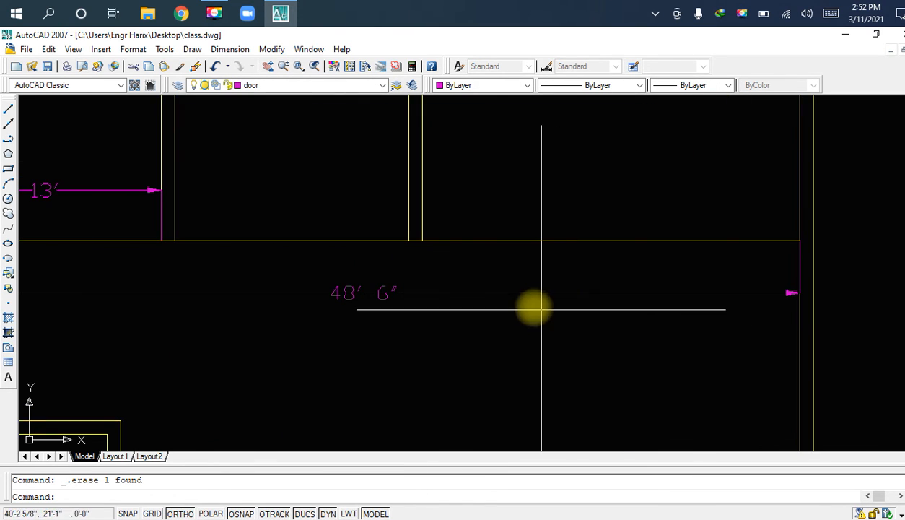
{"action": "left_click", "coordinate": [497, 300]}
{"action": "key", "text": "Delete"}
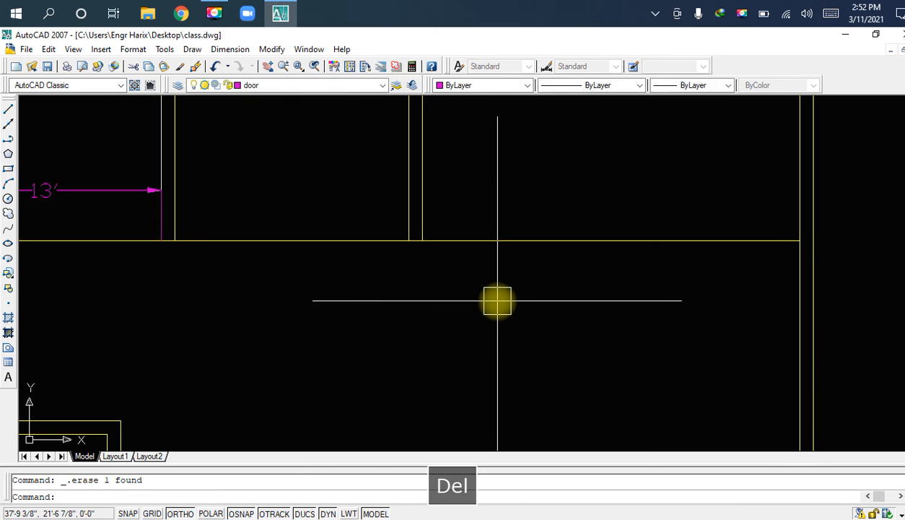
{"action": "key", "text": "ctrl+z"}
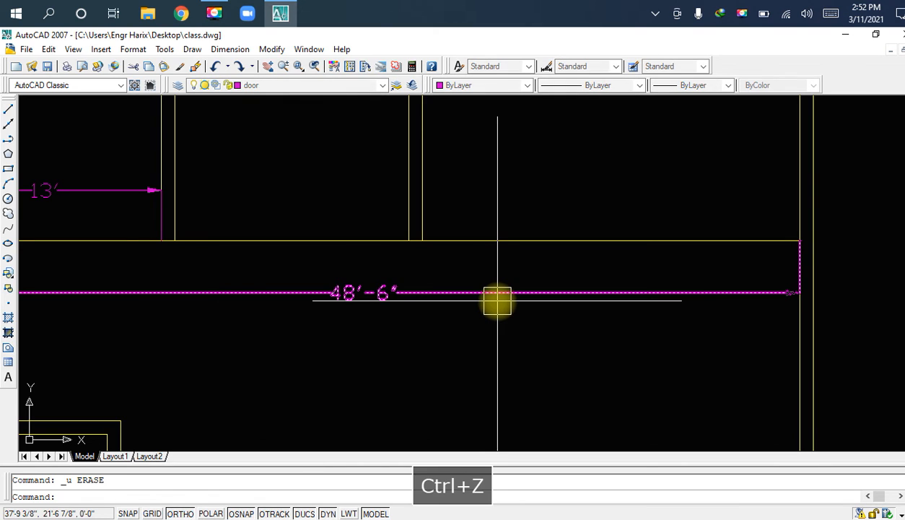
{"action": "type", "text": "e"}
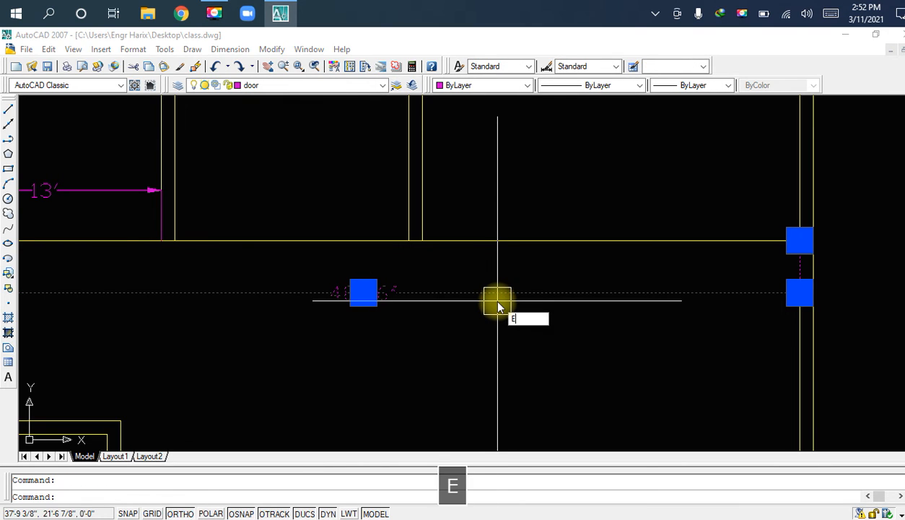
{"action": "key", "text": "space"}
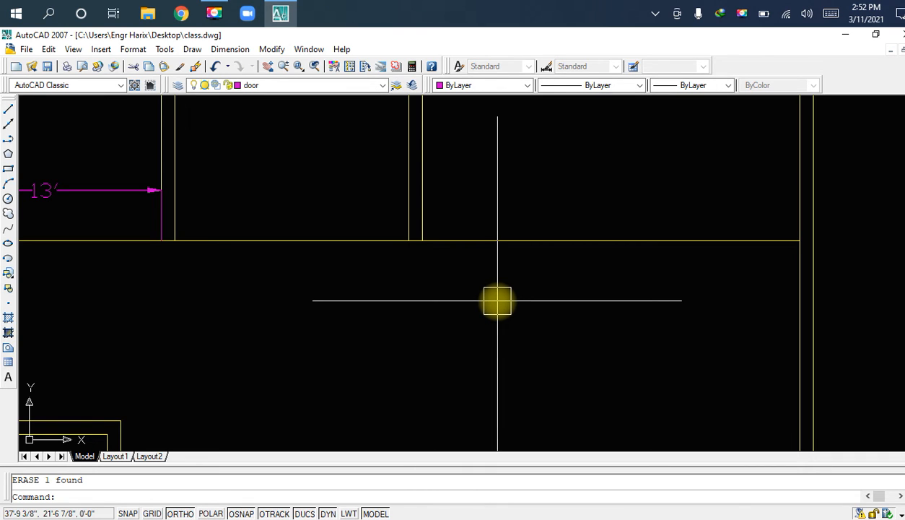
Step: Erase the 13' width dimension inside the first room with the Erase command
{"action": "scroll", "coordinate": [497, 300], "scroll_direction": "down", "scroll_amount": 4}
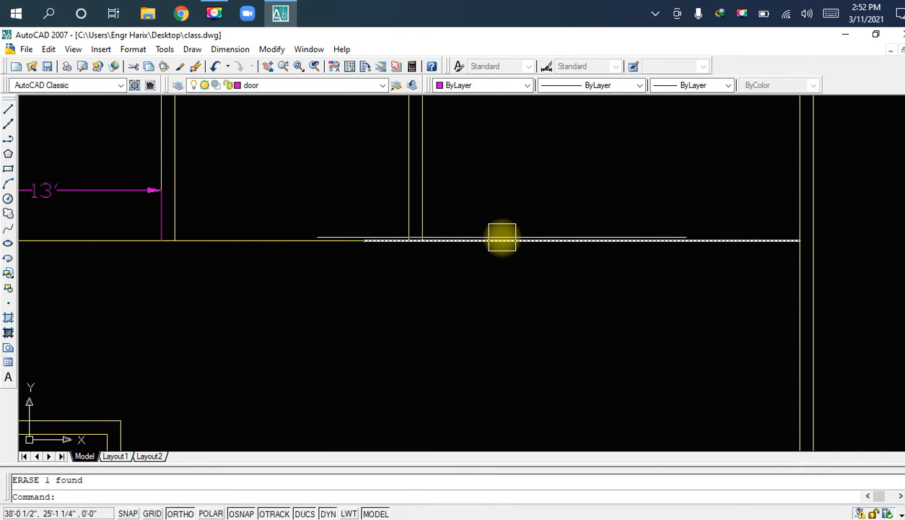
{"action": "scroll", "coordinate": [252, 263], "scroll_direction": "up", "scroll_amount": 3}
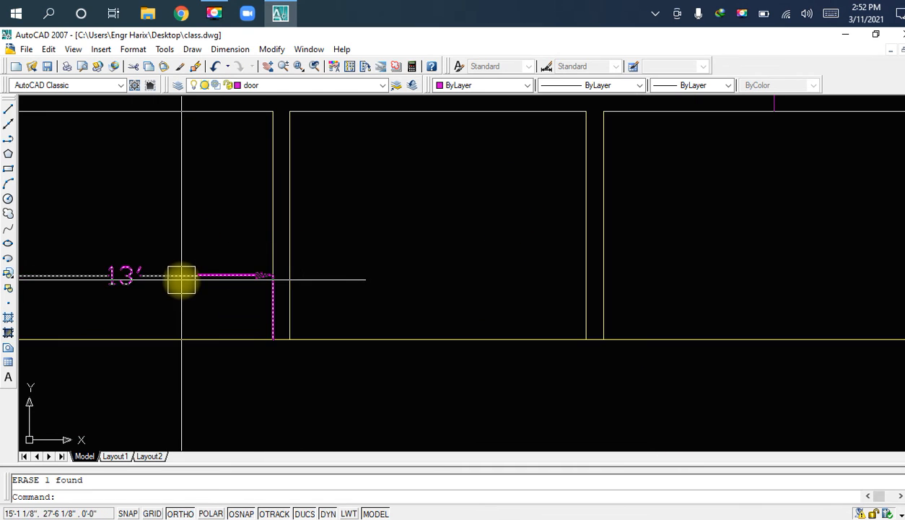
{"action": "middle_click_drag", "start_coordinate": [182, 278], "coordinate": [561, 281]}
{"action": "left_click", "coordinate": [561, 280]}
{"action": "left_click", "coordinate": [561, 280]}
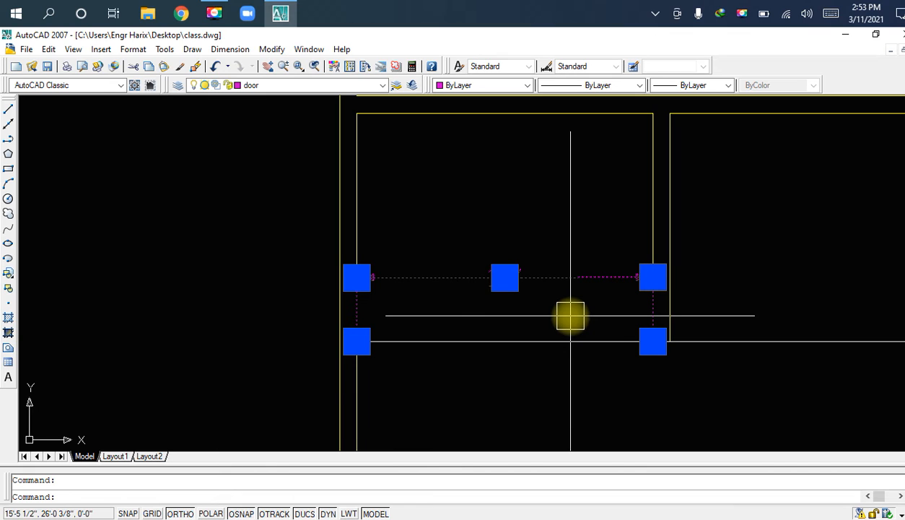
{"action": "type", "text": "e"}
{"action": "key", "text": "space"}
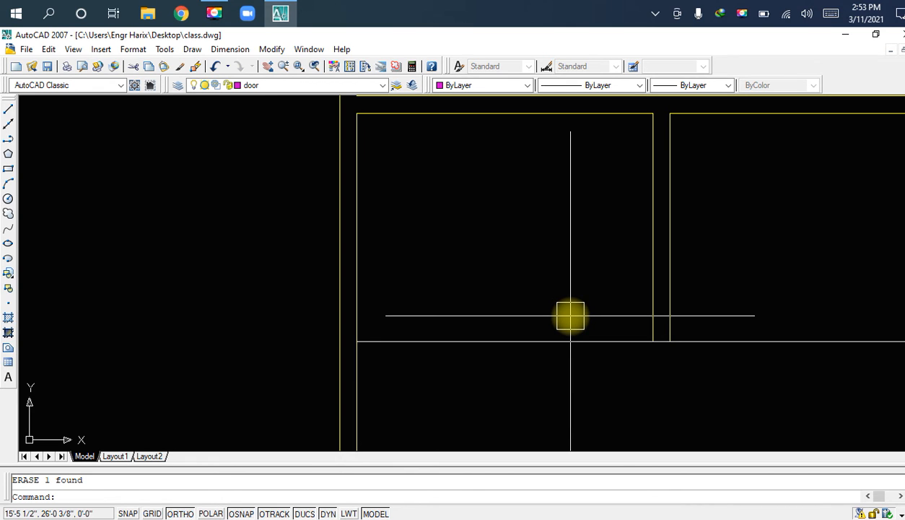
Step: Open the command history text window and examine the recent Erase entries
{"action": "key", "text": "F2"}
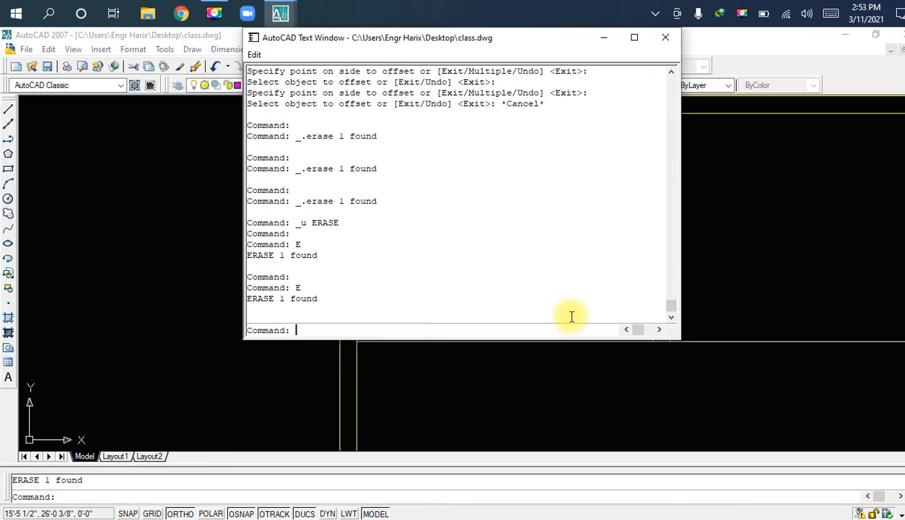
{"action": "scroll", "coordinate": [617, 240], "scroll_direction": "up", "scroll_amount": 1}
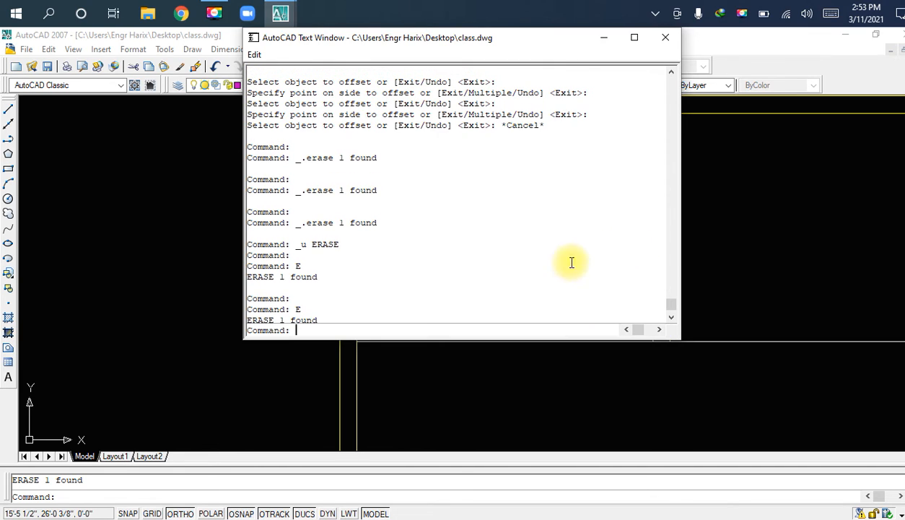
{"action": "double_click", "coordinate": [298, 266]}
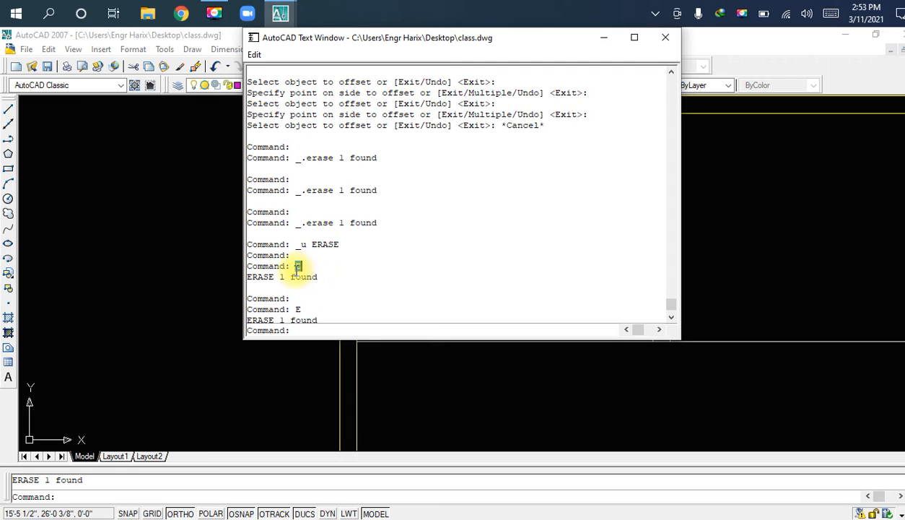
{"action": "left_click", "coordinate": [347, 283]}
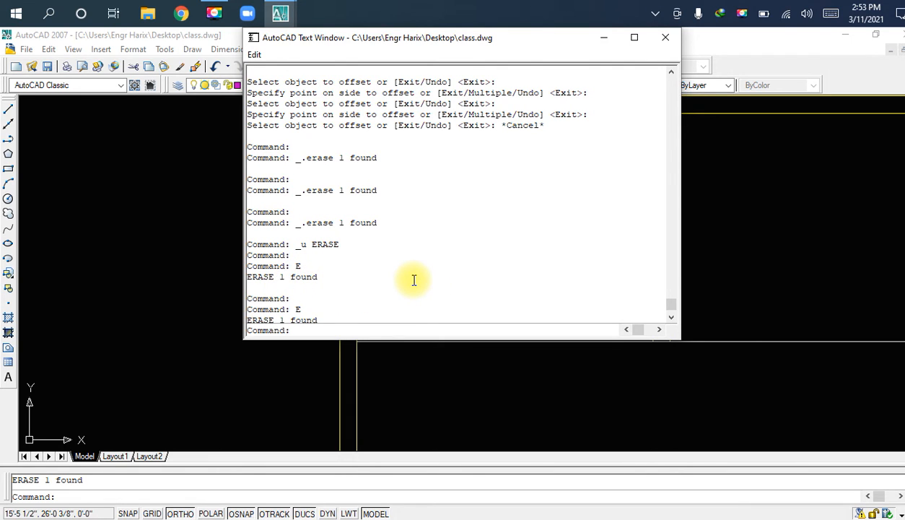
Step: Review the earlier Offset, Line, Trim, Move and aligned dimension entries in the command history, and close the text window
{"action": "scroll", "coordinate": [414, 280], "scroll_direction": "up", "scroll_amount": 5}
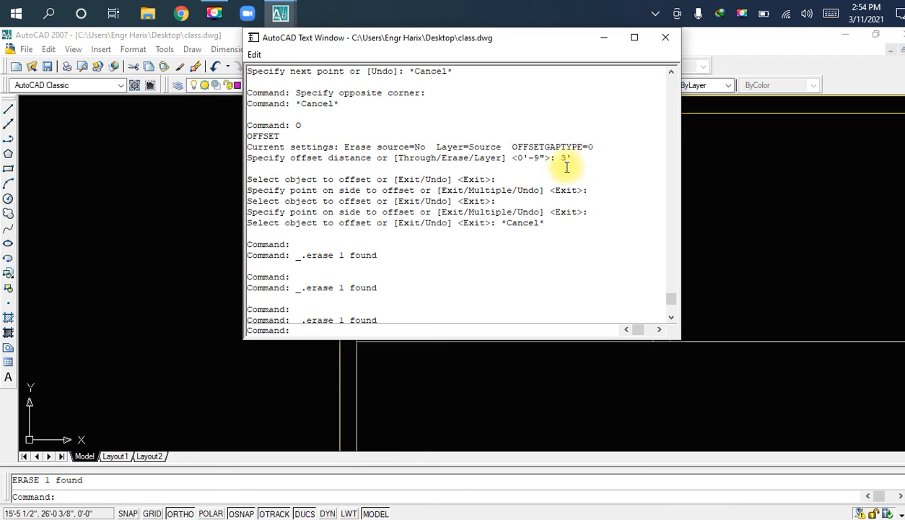
{"action": "scroll", "coordinate": [567, 167], "scroll_direction": "up", "scroll_amount": 2}
{"action": "scroll", "coordinate": [566, 167], "scroll_direction": "up", "scroll_amount": 4}
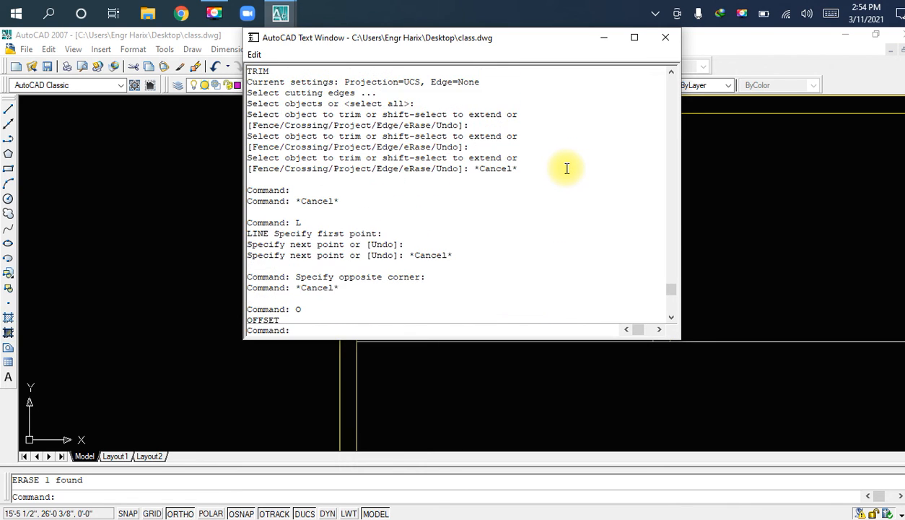
{"action": "scroll", "coordinate": [567, 168], "scroll_direction": "up", "scroll_amount": 1}
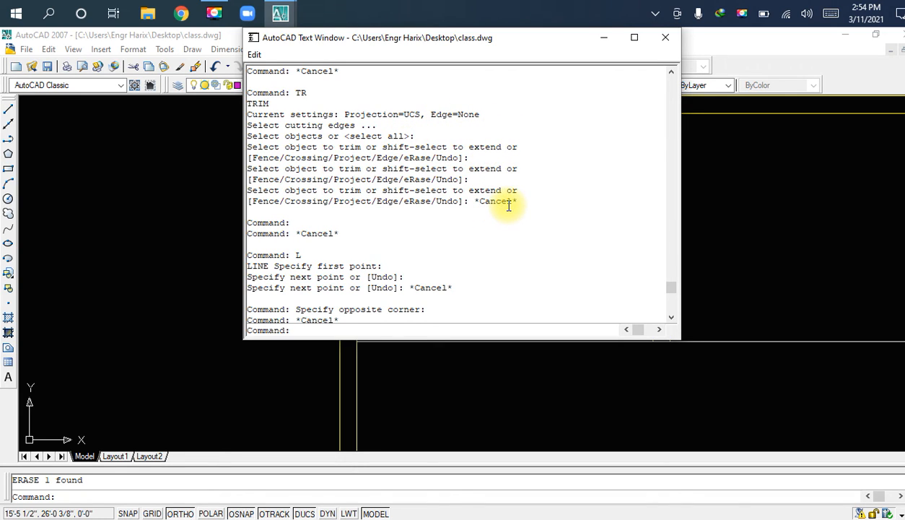
{"action": "scroll", "coordinate": [509, 206], "scroll_direction": "up", "scroll_amount": 1}
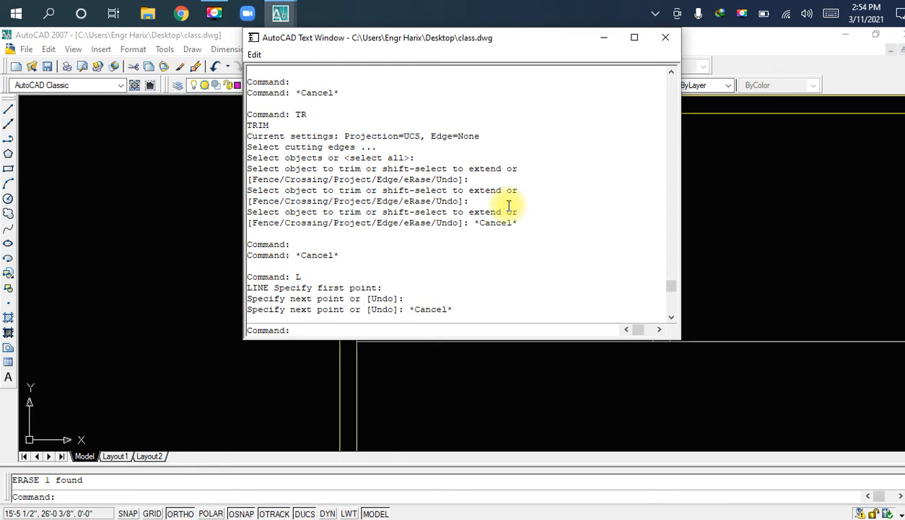
{"action": "scroll", "coordinate": [509, 205], "scroll_direction": "up", "scroll_amount": 3}
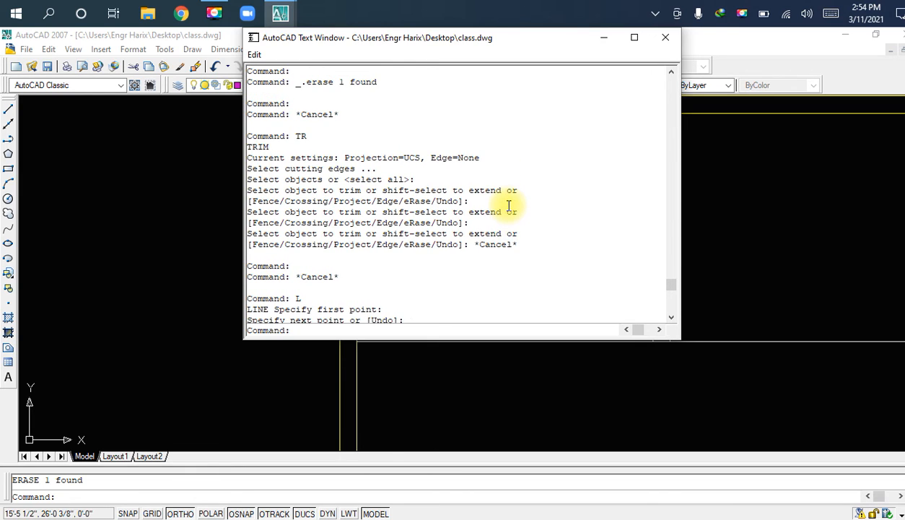
{"action": "scroll", "coordinate": [364, 267], "scroll_direction": "down", "scroll_amount": 1}
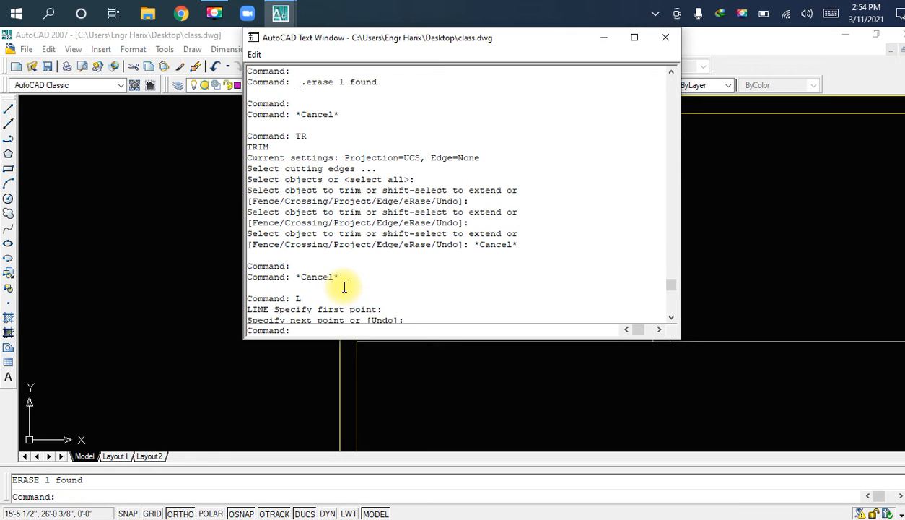
{"action": "scroll", "coordinate": [356, 297], "scroll_direction": "up", "scroll_amount": 2}
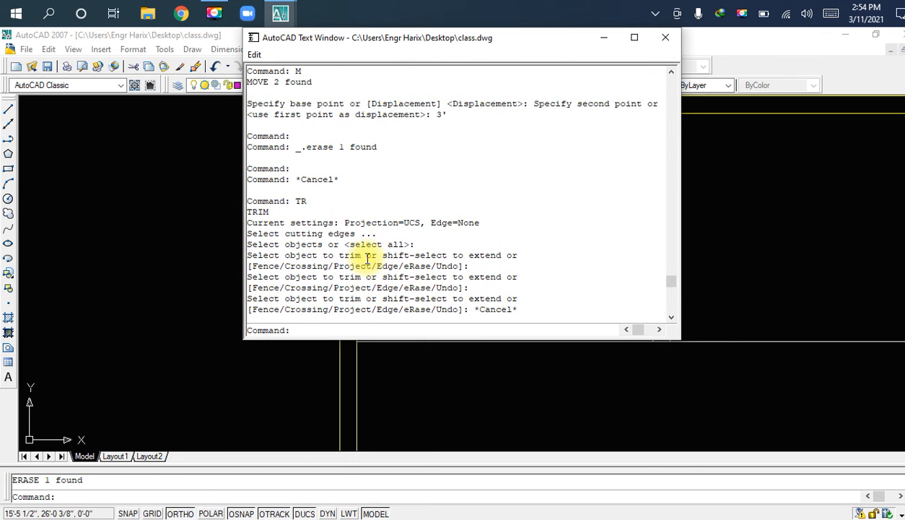
{"action": "scroll", "coordinate": [359, 169], "scroll_direction": "up", "scroll_amount": 1}
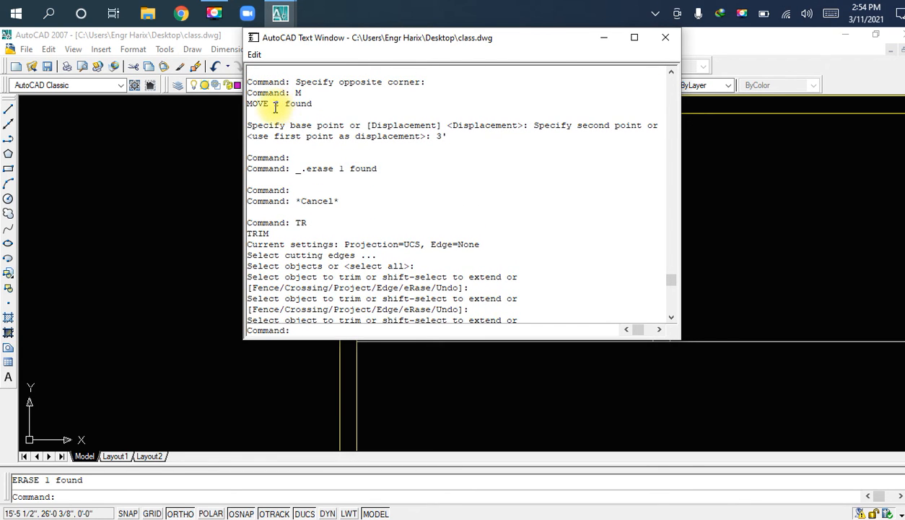
{"action": "left_click", "coordinate": [351, 102]}
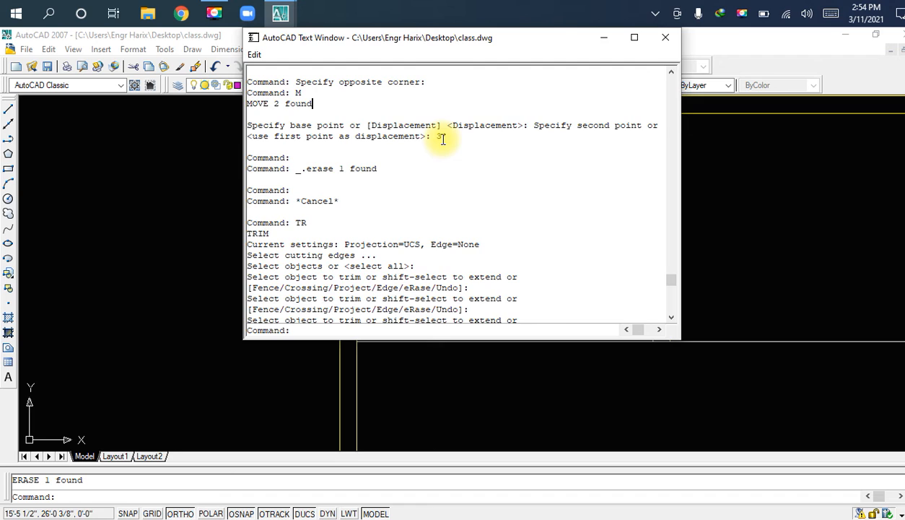
{"action": "scroll", "coordinate": [448, 139], "scroll_direction": "up", "scroll_amount": 4}
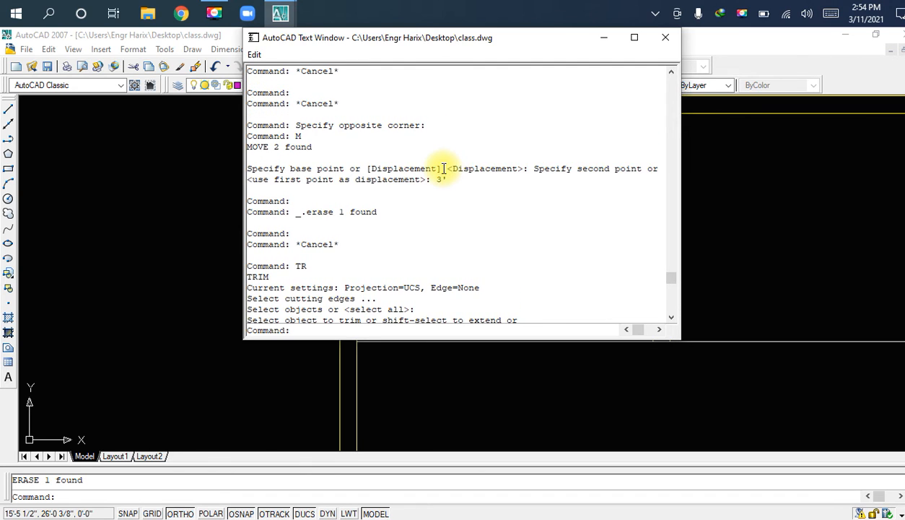
{"action": "scroll", "coordinate": [444, 168], "scroll_direction": "up", "scroll_amount": 2}
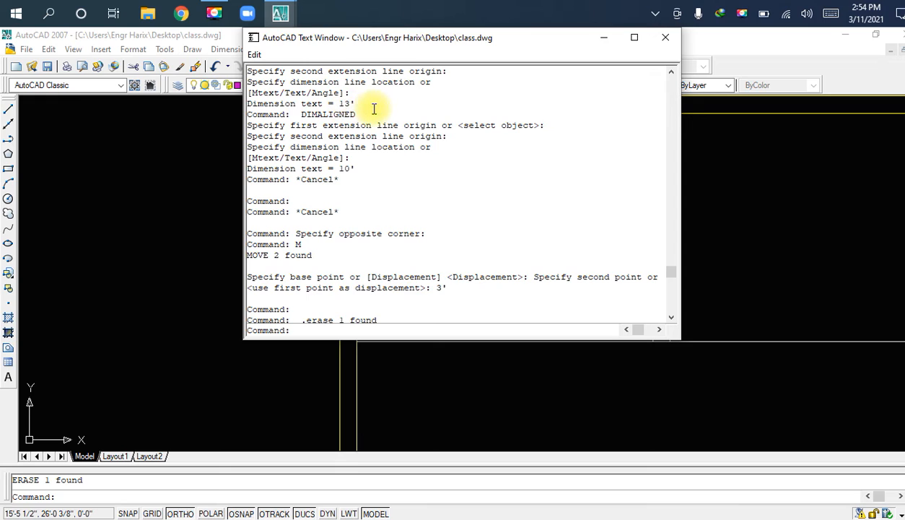
{"action": "scroll", "coordinate": [361, 108], "scroll_direction": "up", "scroll_amount": 3}
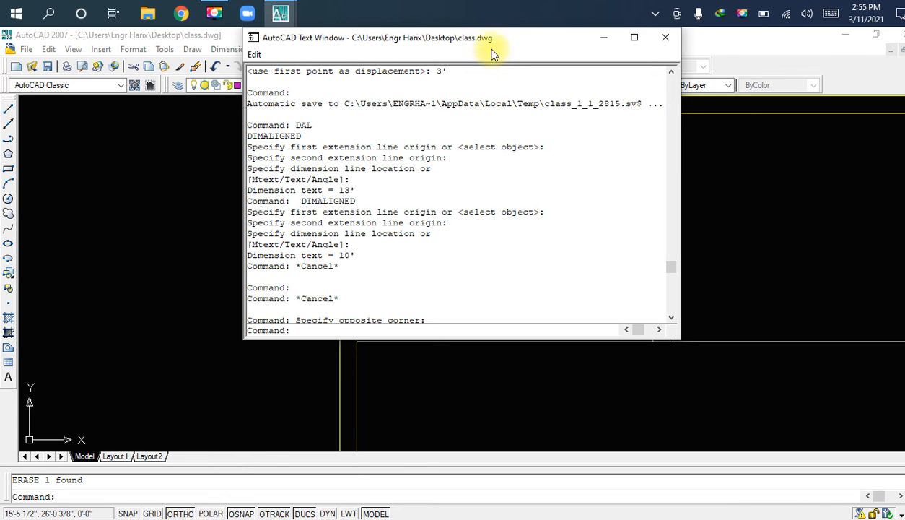
{"action": "left_click", "coordinate": [664, 36]}
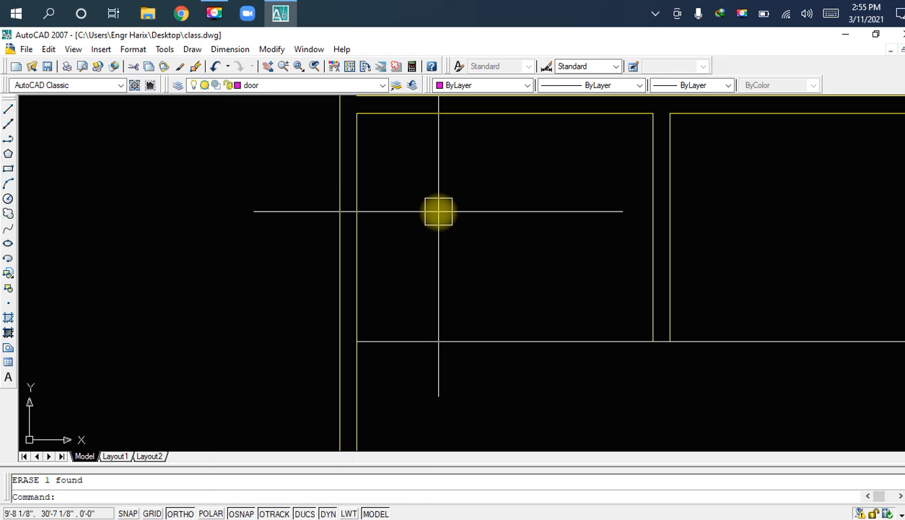
{"action": "middle_click_drag", "start_coordinate": [420, 230], "coordinate": [365, 197]}
{"action": "scroll", "coordinate": [366, 196], "scroll_direction": "down", "scroll_amount": 2}
{"action": "middle_click_drag", "start_coordinate": [425, 220], "coordinate": [273, 259]}
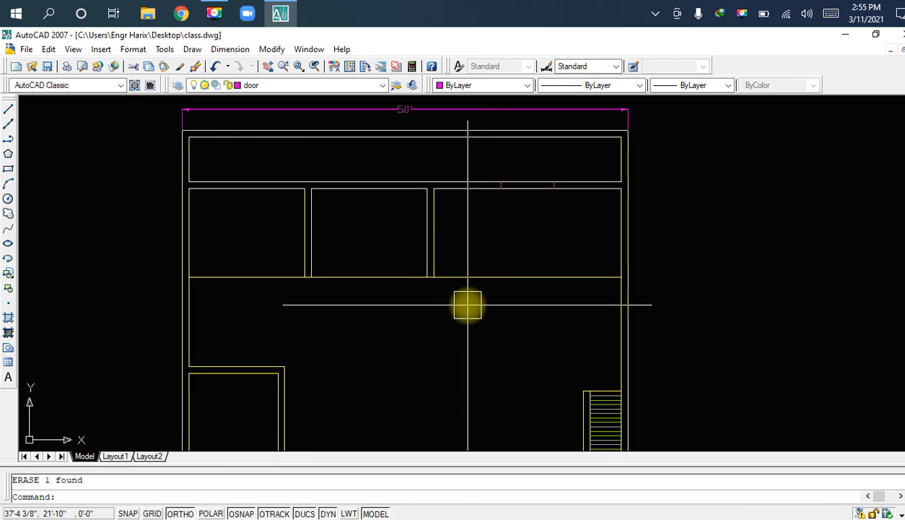
Step: Try to erase the separate wall line segment below the third room, and undo the erasure
{"action": "left_click", "coordinate": [469, 281]}
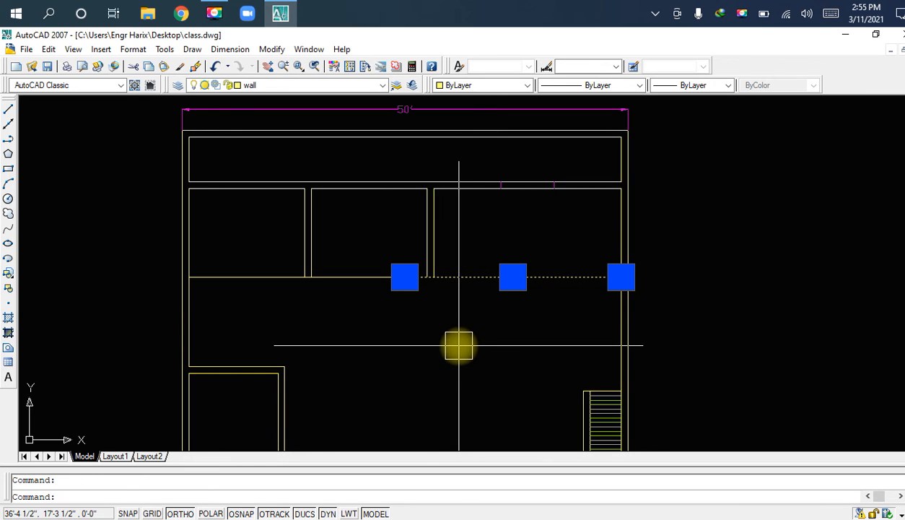
{"action": "key", "text": "Delete"}
{"action": "key", "text": "ctrl+z"}
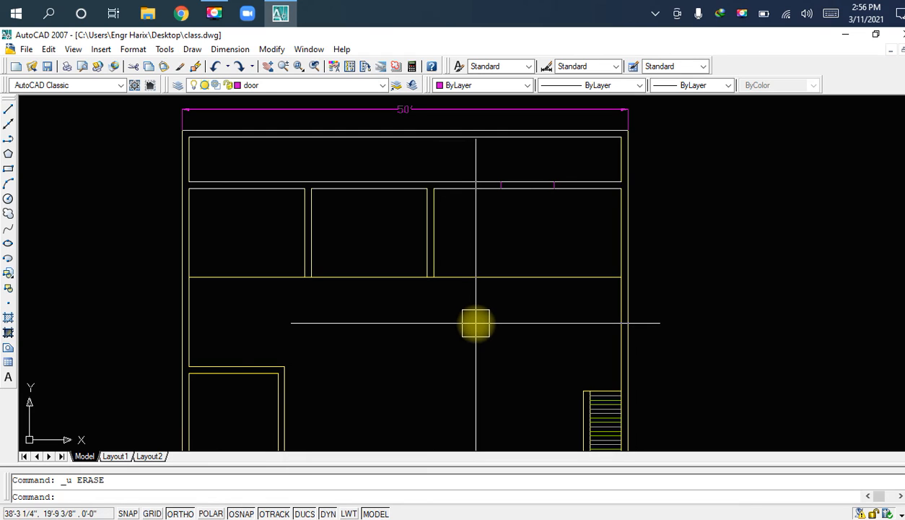
Step: Erase the wall line segment below the third room and extend the remaining line under the rooms to the right outer wall
{"action": "left_click", "coordinate": [512, 282]}
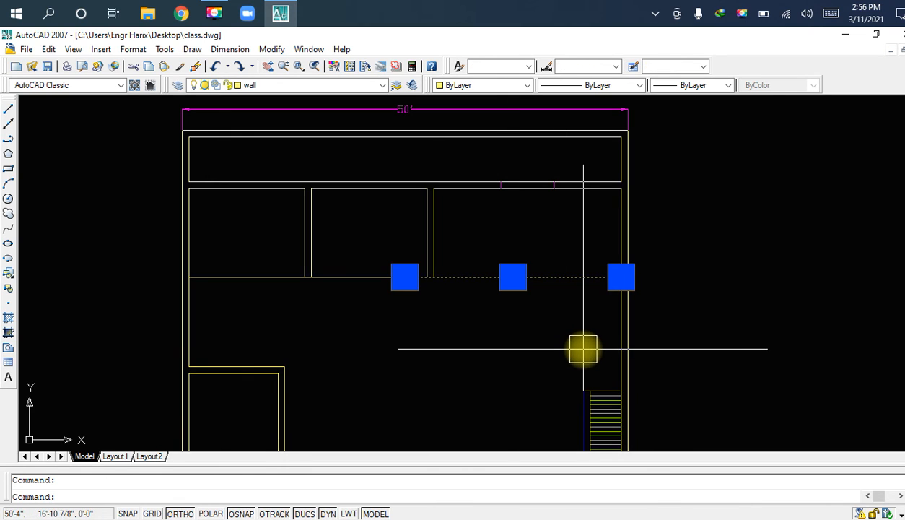
{"action": "key", "text": "Delete"}
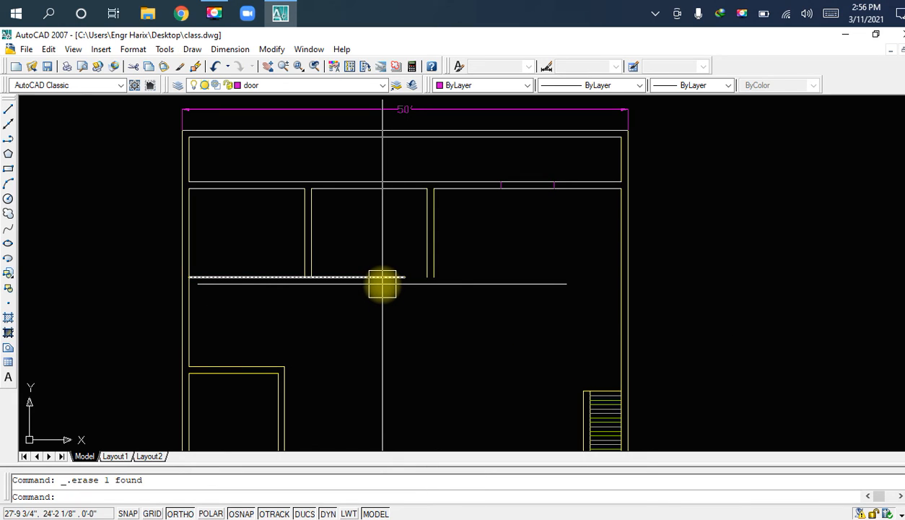
{"action": "type", "text": "EX"}
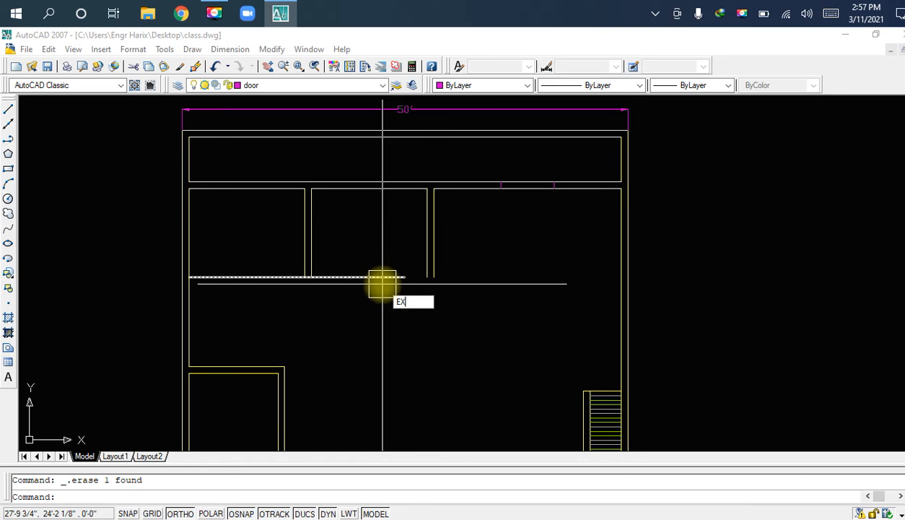
{"action": "key", "text": "space"}
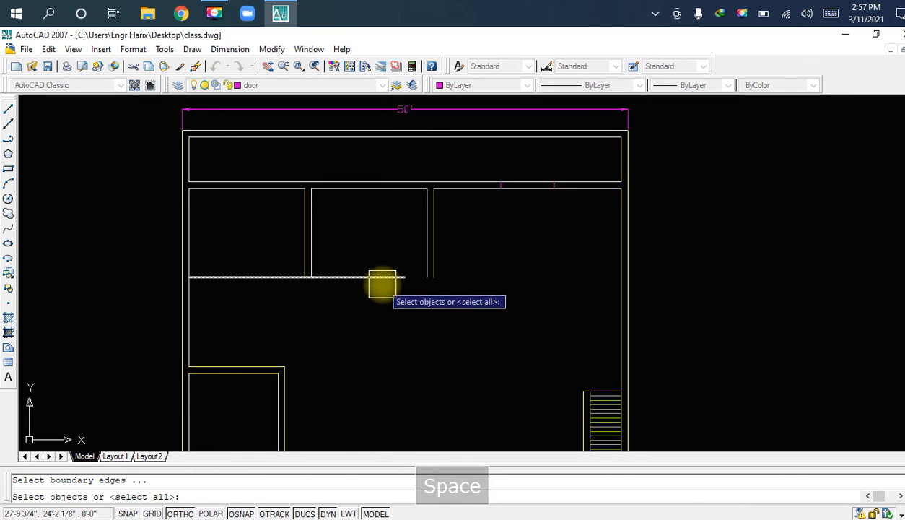
{"action": "key", "text": "space"}
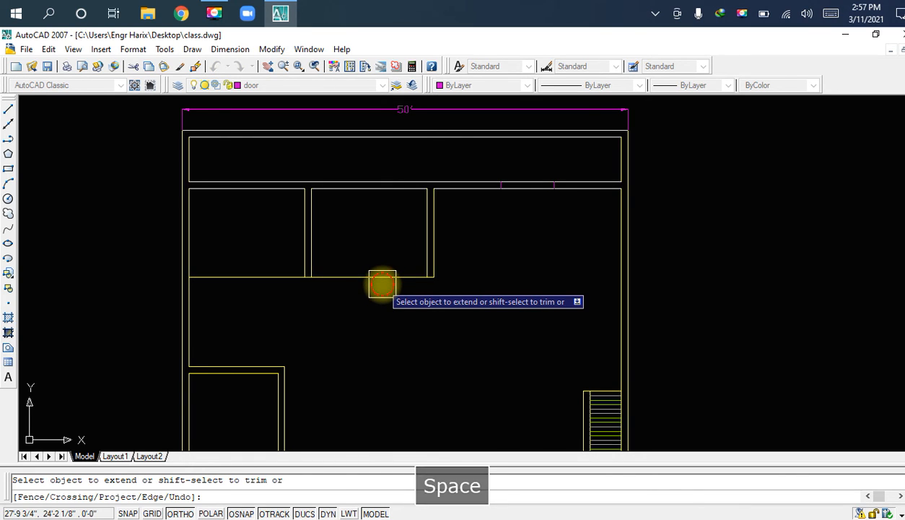
{"action": "left_click", "coordinate": [381, 282]}
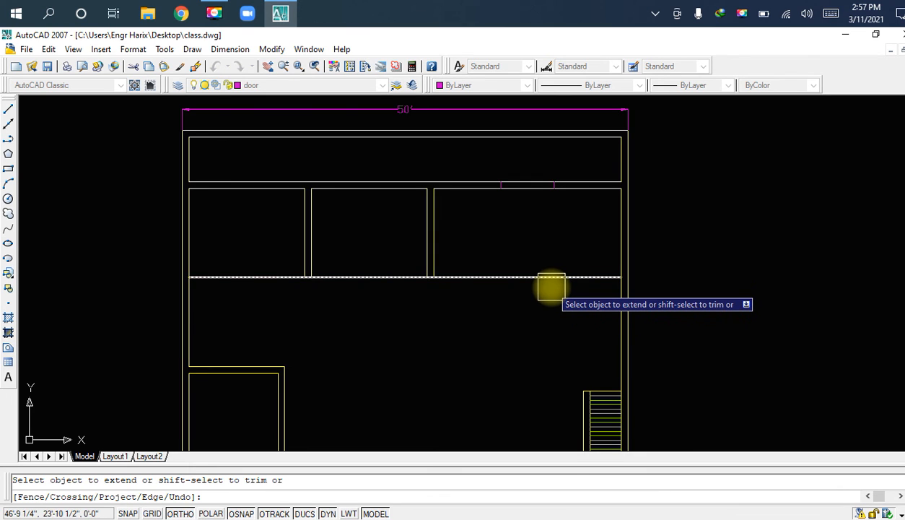
{"action": "key", "text": "Escape"}
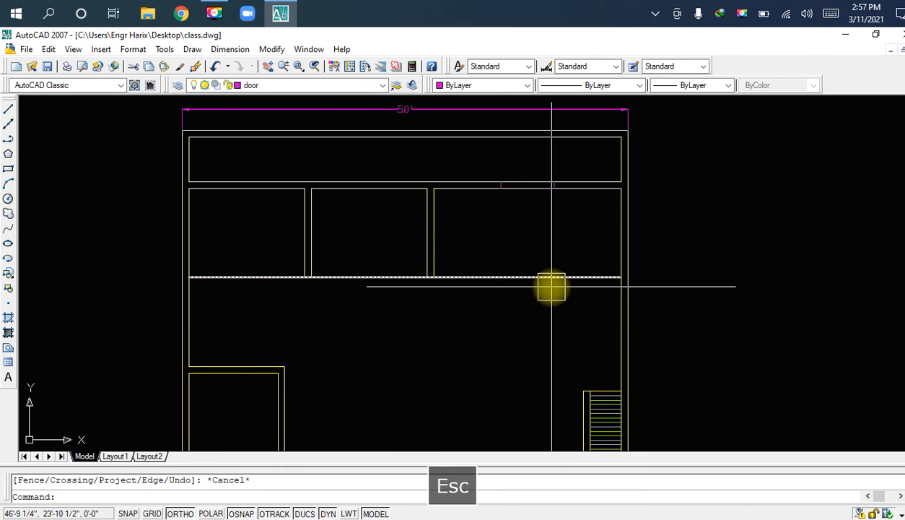
Step: Offset the long wall line under the three rooms 9" downward to form the partition wall
{"action": "type", "text": "o"}
{"action": "key", "text": "space"}
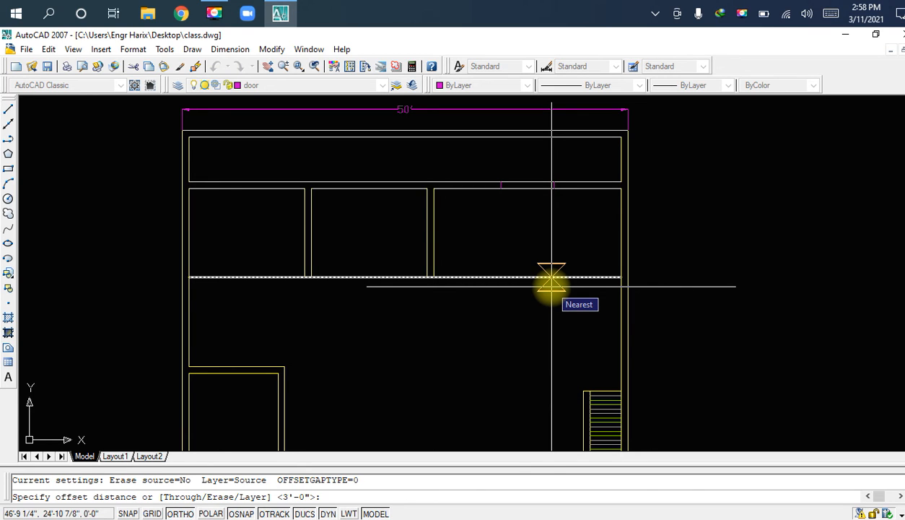
{"action": "type", "text": "9"}
{"action": "key", "text": "space"}
{"action": "left_click", "coordinate": [550, 281]}
{"action": "left_click", "coordinate": [554, 310]}
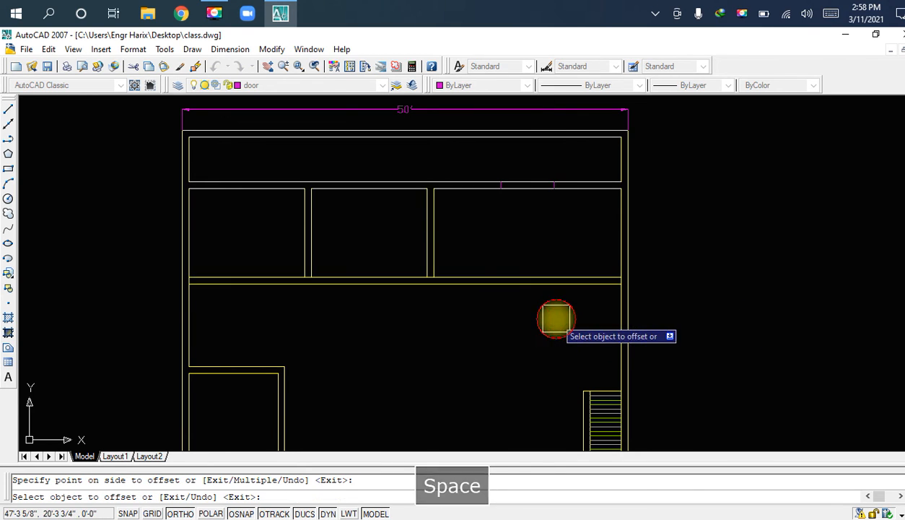
{"action": "key", "text": "Escape"}
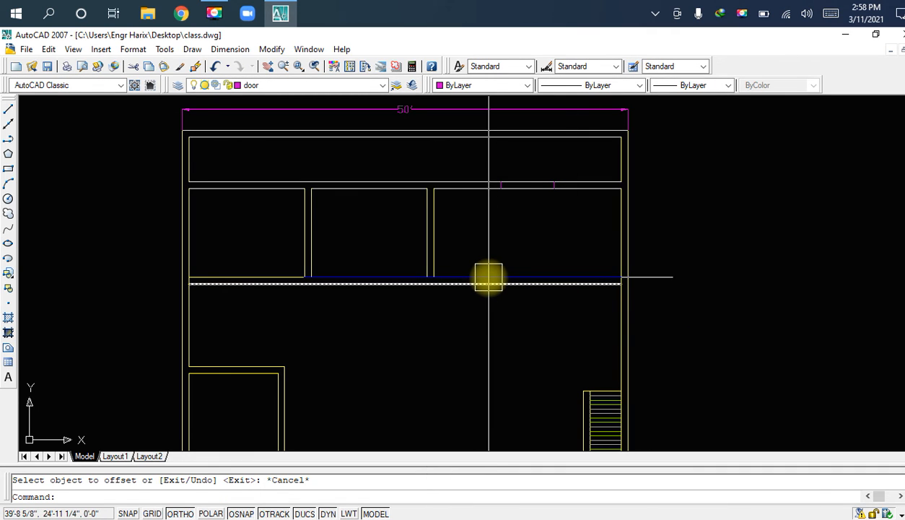
Step: Trim the inner line of the right outer wall where the new 9" partition wall meets it
{"action": "scroll", "coordinate": [562, 289], "scroll_direction": "up", "scroll_amount": 8}
{"action": "scroll", "coordinate": [611, 258], "scroll_direction": "up", "scroll_amount": 2}
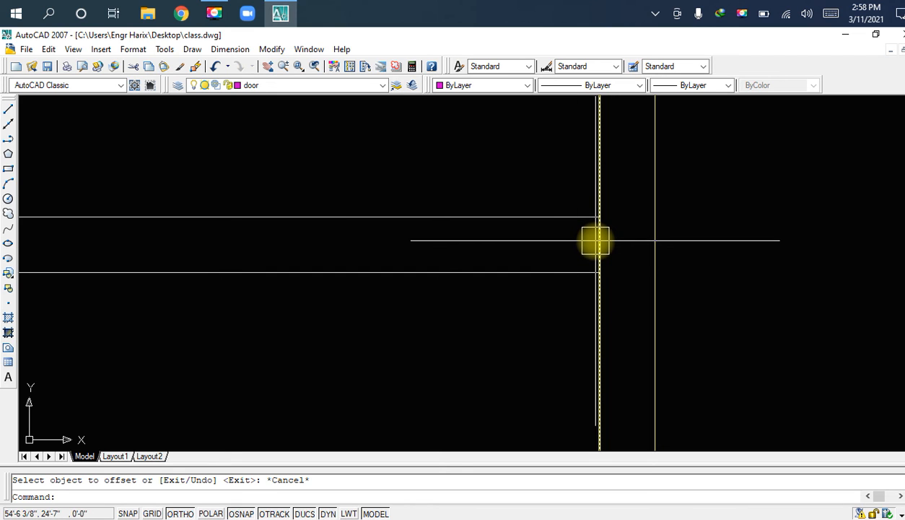
{"action": "type", "text": "tr"}
{"action": "key", "text": "space"}
{"action": "key", "text": "space"}
{"action": "scroll", "coordinate": [459, 245], "scroll_direction": "down", "scroll_amount": 3}
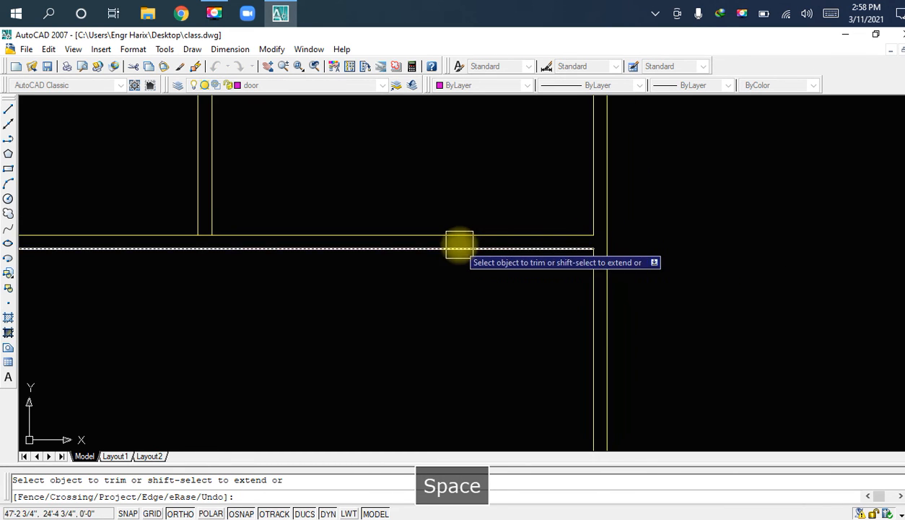
Step: Trim the new partition wall's junctions with the first room divider and the left outer wall
{"action": "middle_click_drag", "start_coordinate": [459, 244], "coordinate": [715, 265]}
{"action": "middle_click_drag", "start_coordinate": [204, 260], "coordinate": [641, 277]}
{"action": "scroll", "coordinate": [659, 272], "scroll_direction": "up", "scroll_amount": 2}
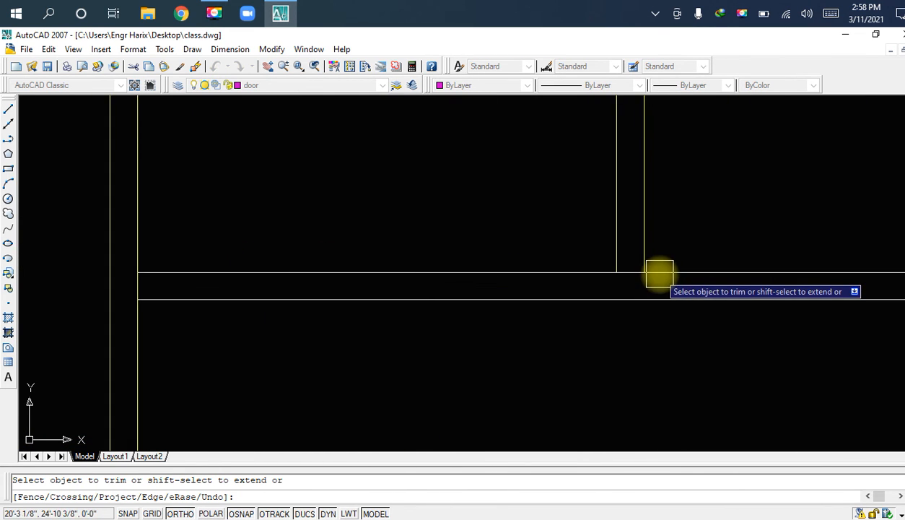
{"action": "scroll", "coordinate": [659, 273], "scroll_direction": "up", "scroll_amount": 7}
{"action": "left_click", "coordinate": [622, 272]}
{"action": "scroll", "coordinate": [600, 285], "scroll_direction": "down", "scroll_amount": 10}
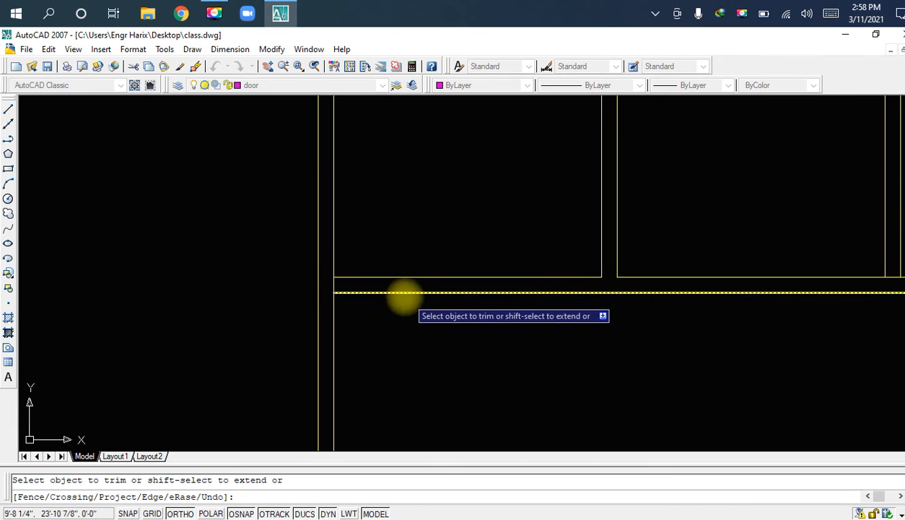
{"action": "scroll", "coordinate": [323, 288], "scroll_direction": "up", "scroll_amount": 4}
{"action": "scroll", "coordinate": [485, 283], "scroll_direction": "down", "scroll_amount": 6}
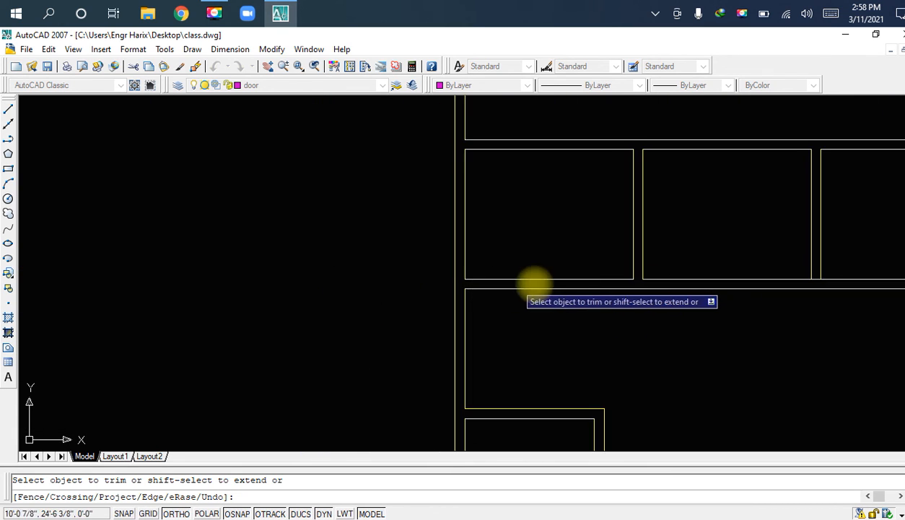
Step: Trim the junction of the new partition wall with the divider between the second and third rooms
{"action": "middle_click_drag", "start_coordinate": [660, 283], "coordinate": [370, 301]}
{"action": "scroll", "coordinate": [543, 291], "scroll_direction": "up", "scroll_amount": 4}
{"action": "scroll", "coordinate": [543, 290], "scroll_direction": "down", "scroll_amount": 5}
{"action": "middle_click_drag", "start_coordinate": [575, 250], "coordinate": [545, 303]}
{"action": "scroll", "coordinate": [649, 218], "scroll_direction": "up", "scroll_amount": 6}
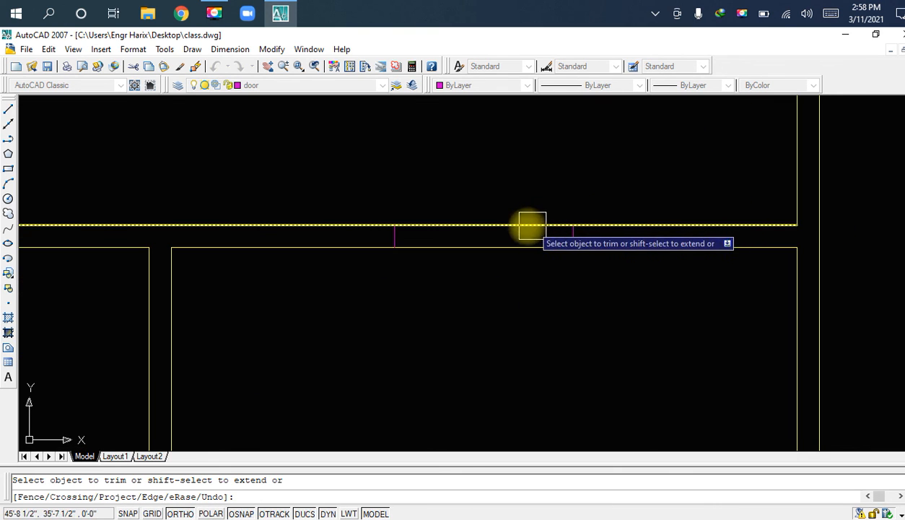
{"action": "key", "text": "Escape"}
Step: Draw a line between the midpoints of the two magenta jamb lines in the wall above the third room
{"action": "scroll", "coordinate": [505, 238], "scroll_direction": "up", "scroll_amount": 3}
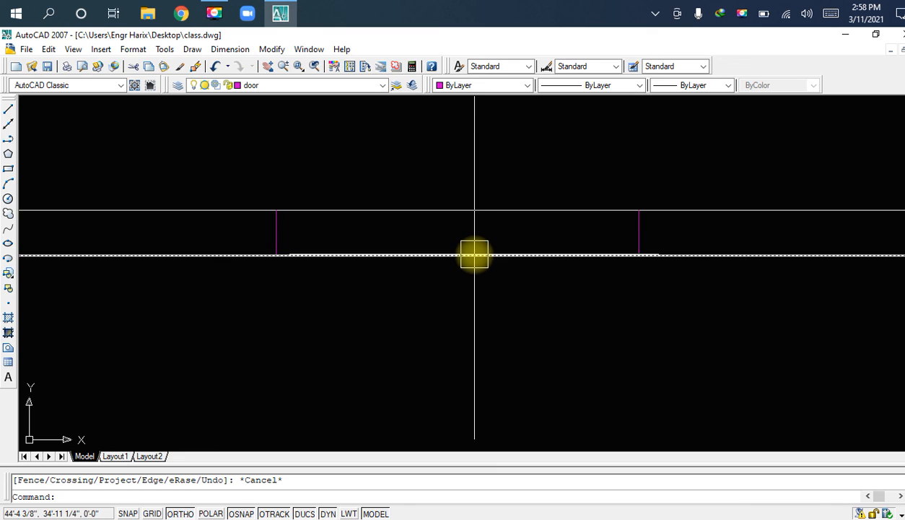
{"action": "scroll", "coordinate": [498, 278], "scroll_direction": "down", "scroll_amount": 4}
{"action": "scroll", "coordinate": [498, 278], "scroll_direction": "down", "scroll_amount": 4}
{"action": "middle_click_drag", "start_coordinate": [515, 272], "coordinate": [557, 225]}
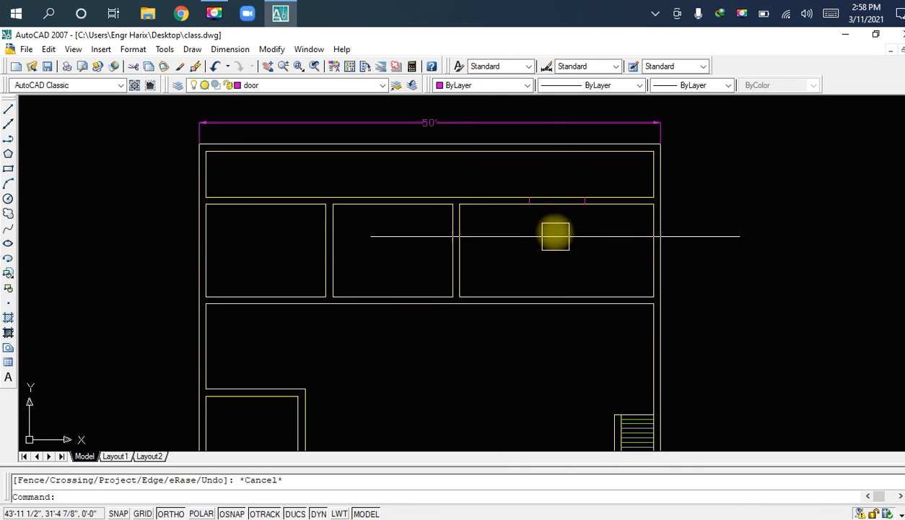
{"action": "scroll", "coordinate": [553, 211], "scroll_direction": "up", "scroll_amount": 2}
{"action": "scroll", "coordinate": [554, 211], "scroll_direction": "up", "scroll_amount": 2}
{"action": "scroll", "coordinate": [551, 244], "scroll_direction": "up", "scroll_amount": 2}
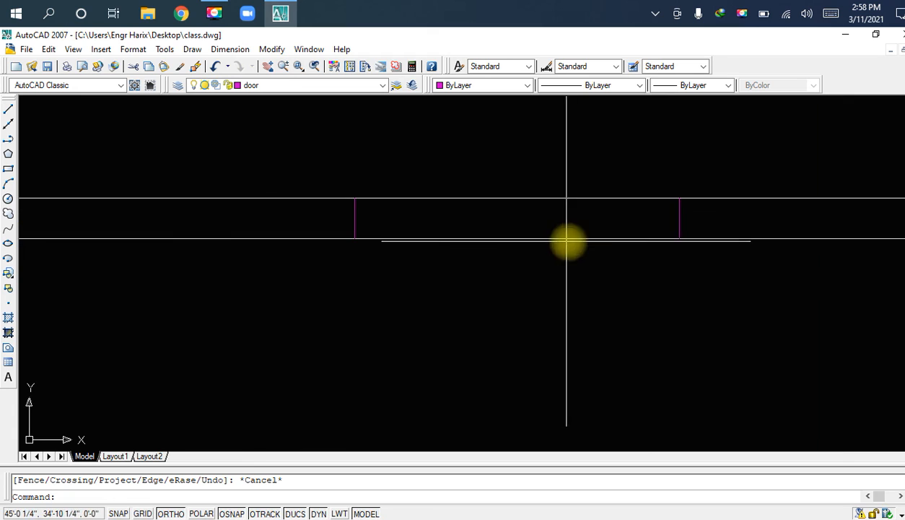
{"action": "type", "text": "l"}
{"action": "key", "text": "space"}
{"action": "left_click", "coordinate": [679, 217]}
{"action": "left_click", "coordinate": [354, 217]}
{"action": "key", "text": "Escape"}
{"action": "key", "text": "Escape"}
Step: Trim both wall lines between the two jambs to open the wall above the third room
{"action": "type", "text": "tr"}
{"action": "key", "text": "space"}
{"action": "key", "text": "space"}
{"action": "left_click", "coordinate": [499, 195]}
{"action": "left_click", "coordinate": [512, 238]}
{"action": "key", "text": "Escape"}
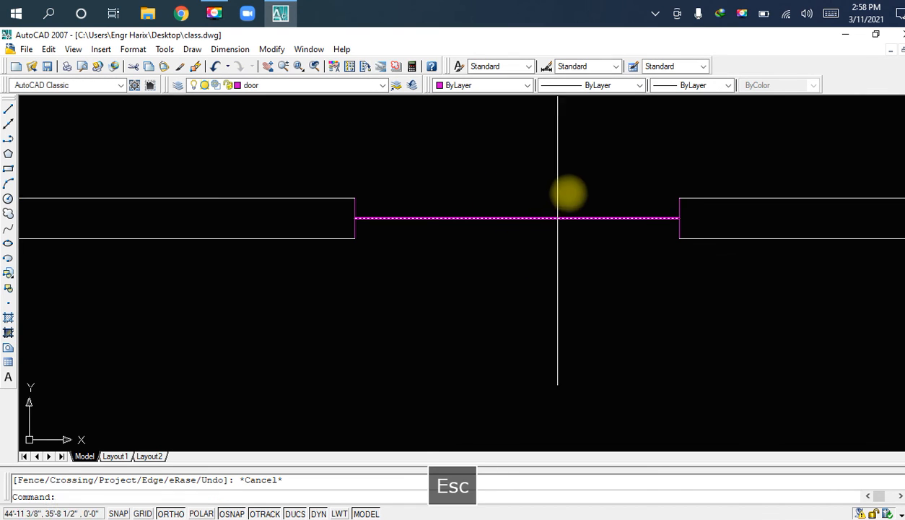
Step: Move the centre line across the wall opening to the window layer
{"action": "left_click", "coordinate": [610, 179]}
{"action": "left_click", "coordinate": [545, 240]}
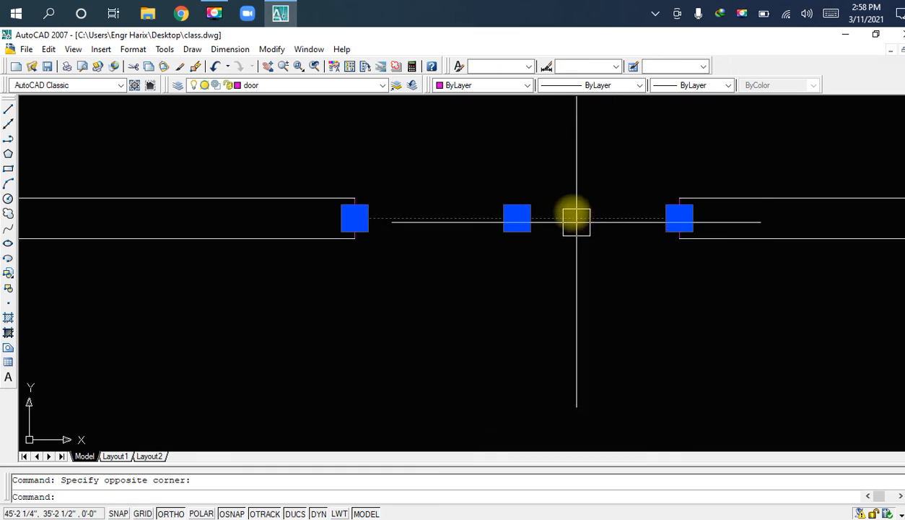
{"action": "left_click", "coordinate": [319, 89]}
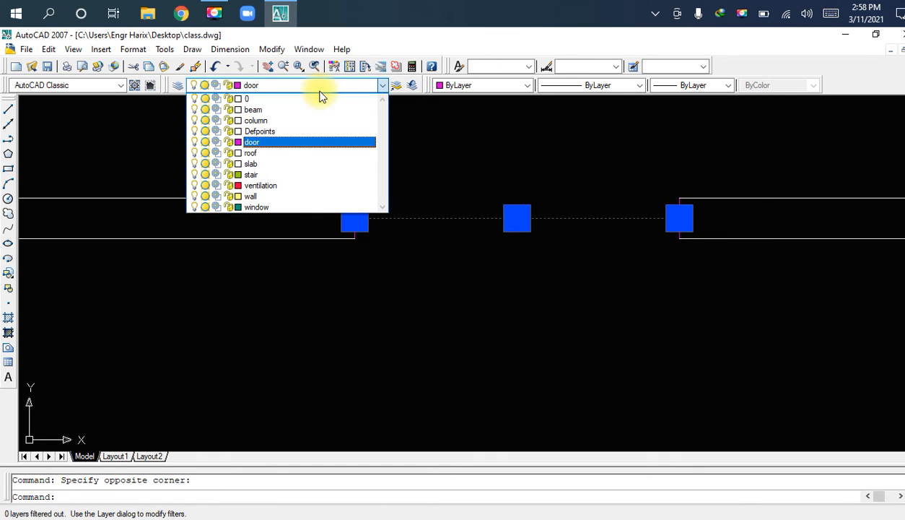
{"action": "left_click", "coordinate": [276, 206]}
{"action": "key", "text": "Escape"}
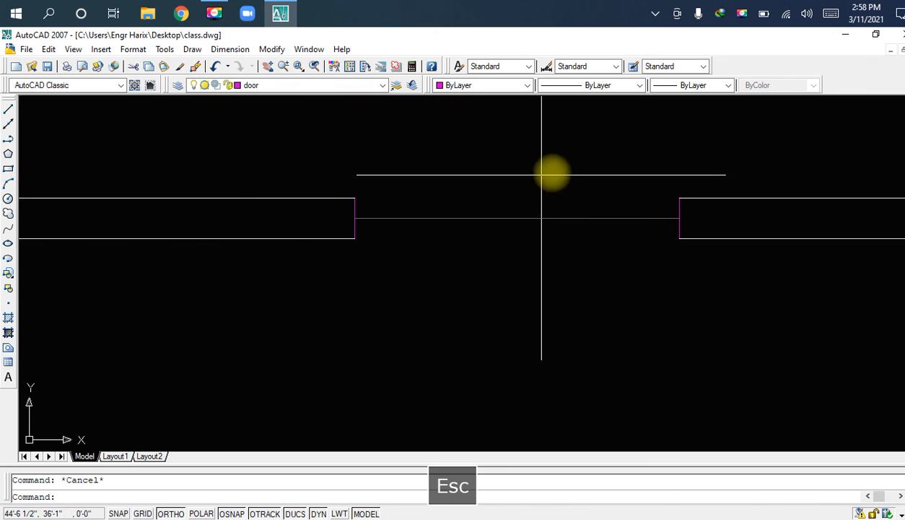
Step: Match the properties of the adjacent wall line onto both jamb lines of the opening with Match Properties
{"action": "scroll", "coordinate": [422, 210], "scroll_direction": "up", "scroll_amount": 3}
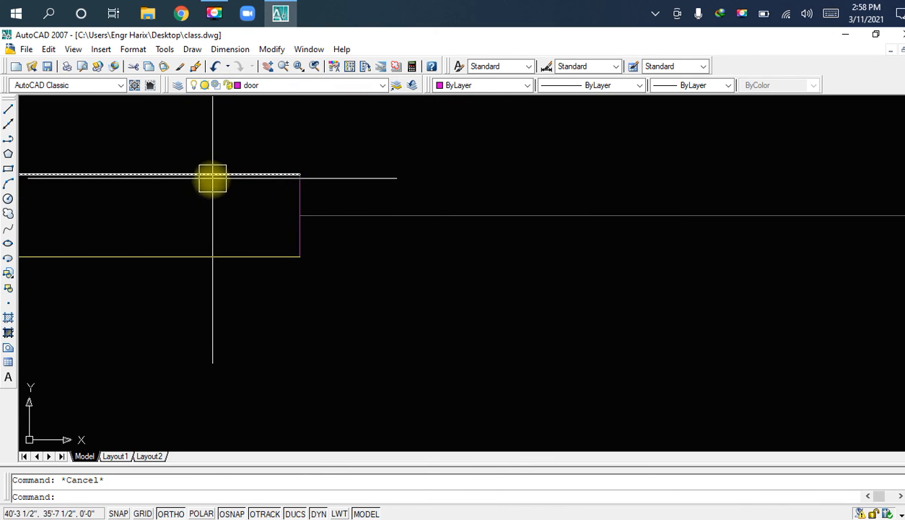
{"action": "type", "text": "MA"}
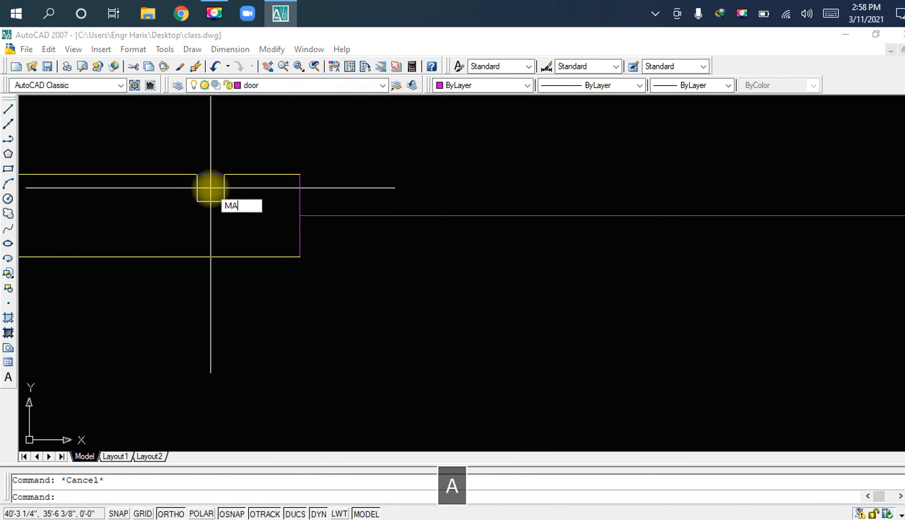
{"action": "key", "text": "space"}
{"action": "left_click", "coordinate": [204, 174]}
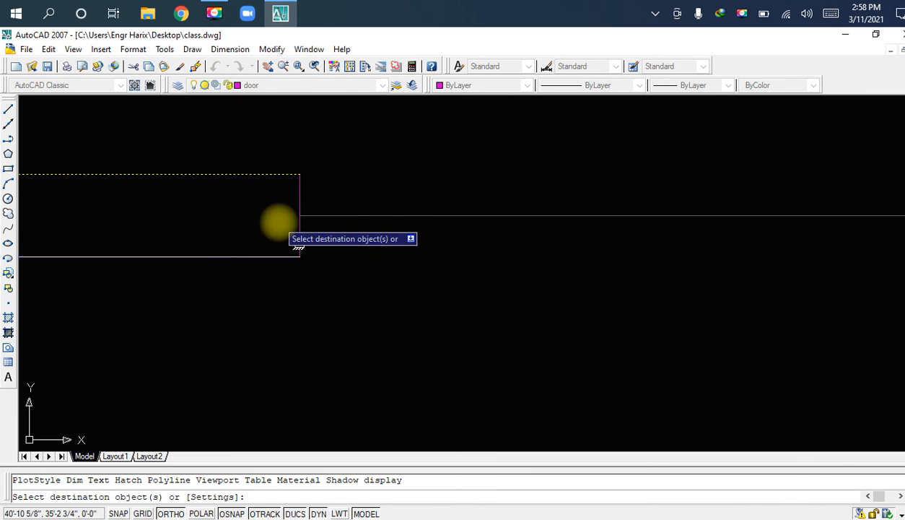
{"action": "middle_click_drag", "start_coordinate": [410, 205], "coordinate": [135, 223]}
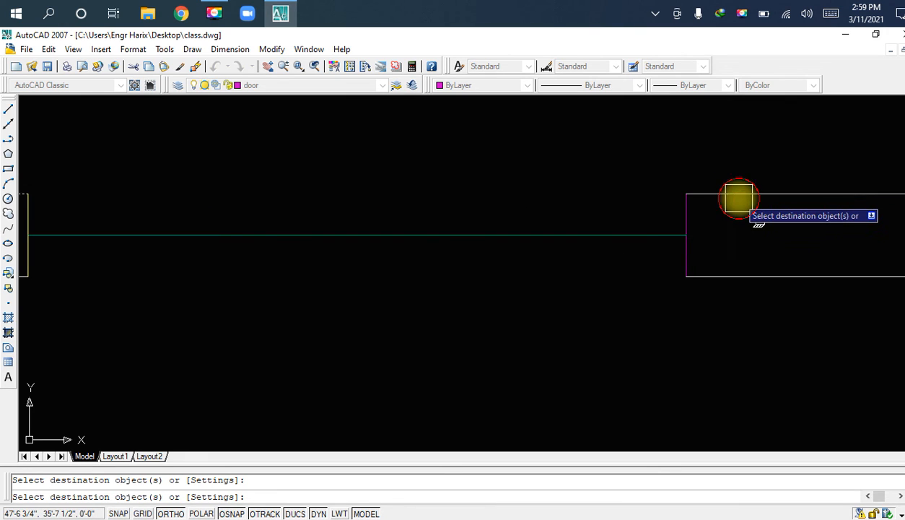
{"action": "left_click", "coordinate": [696, 210]}
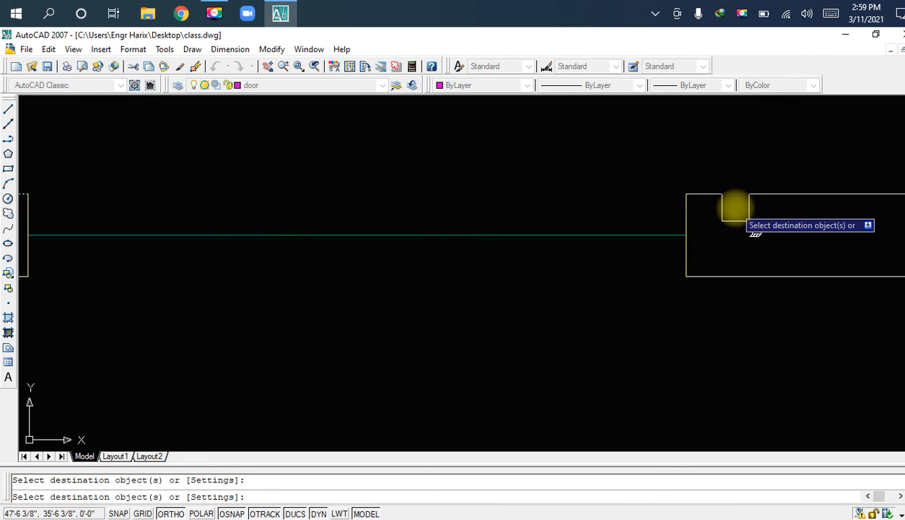
{"action": "key", "text": "Escape"}
Step: Make the window layer current
{"action": "mouse_move", "coordinate": [564, 235]}
{"action": "middle_mouse_down"}
{"action": "mouse_move", "coordinate": [727, 207]}
{"action": "mouse_move", "coordinate": [660, 219]}
{"action": "middle_mouse_up"}
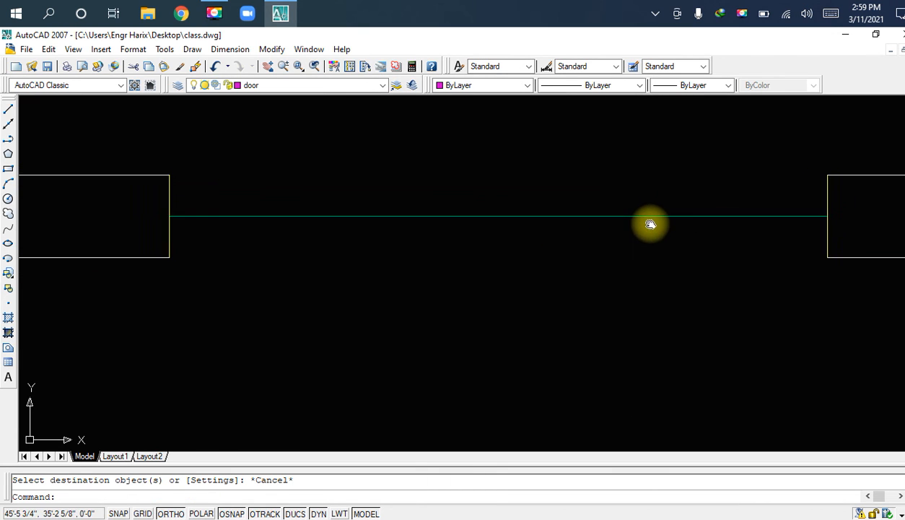
{"action": "left_click", "coordinate": [331, 87]}
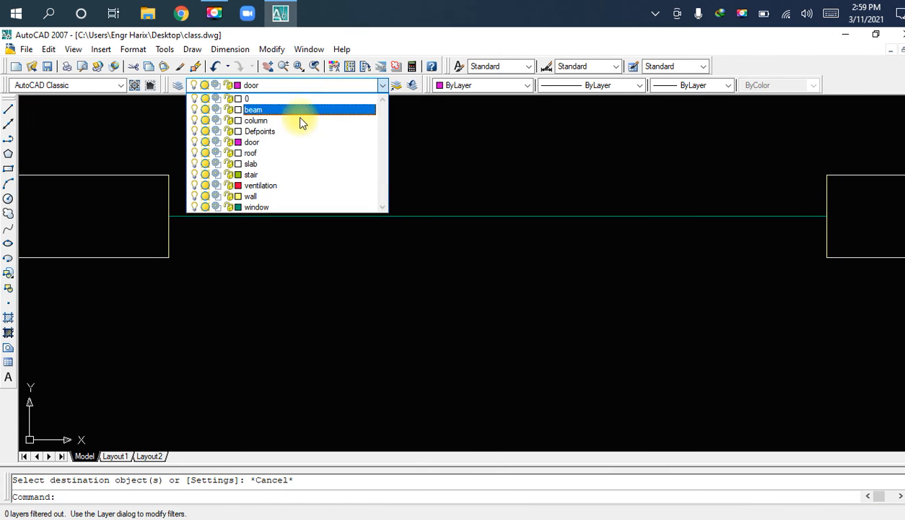
{"action": "left_click", "coordinate": [268, 203]}
{"action": "key", "text": "Escape"}
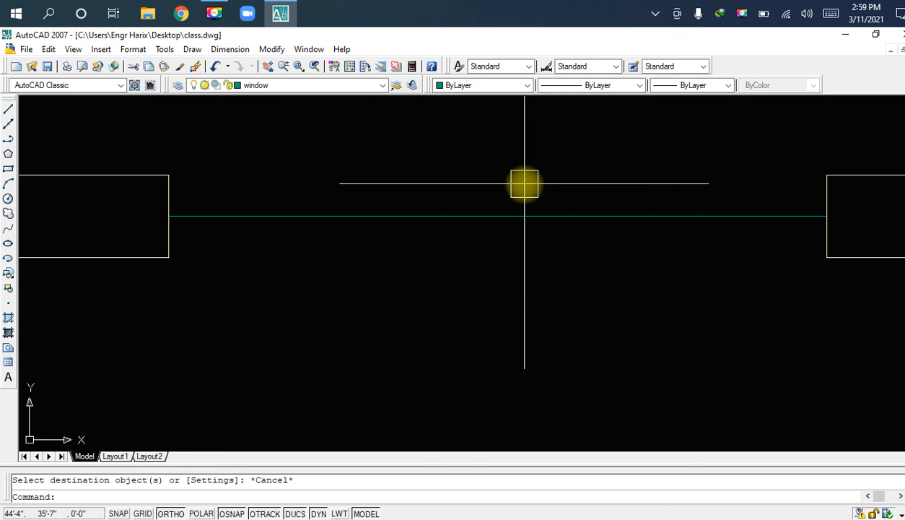
Step: Draw two lines across the wall opening above the third room, joining the jamb corners flush with both wall faces
{"action": "type", "text": "l"}
{"action": "key", "text": "space"}
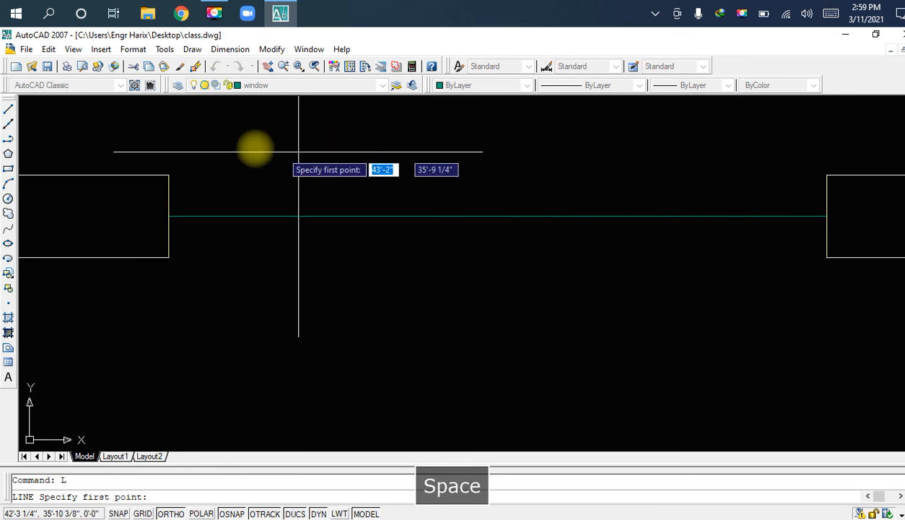
{"action": "left_click", "coordinate": [168, 174]}
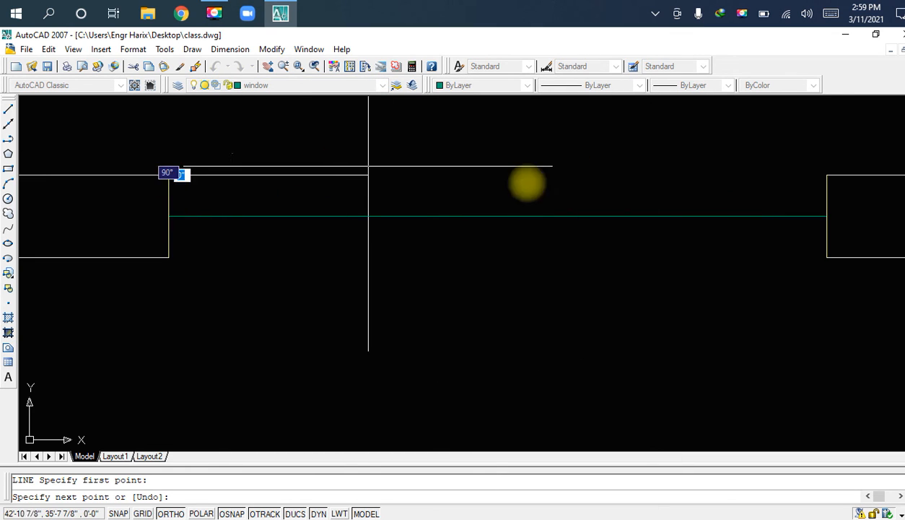
{"action": "left_click", "coordinate": [825, 175]}
{"action": "key", "text": "space"}
{"action": "key", "text": "space"}
{"action": "left_click", "coordinate": [826, 257]}
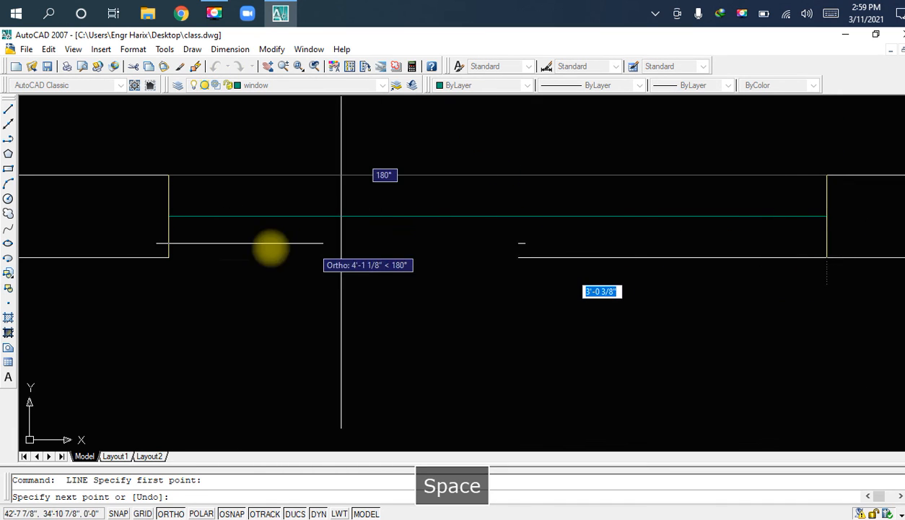
{"action": "left_click", "coordinate": [168, 257]}
{"action": "key", "text": "Escape"}
Step: Offset the window's centre line by 2" to both sides
{"action": "type", "text": "o"}
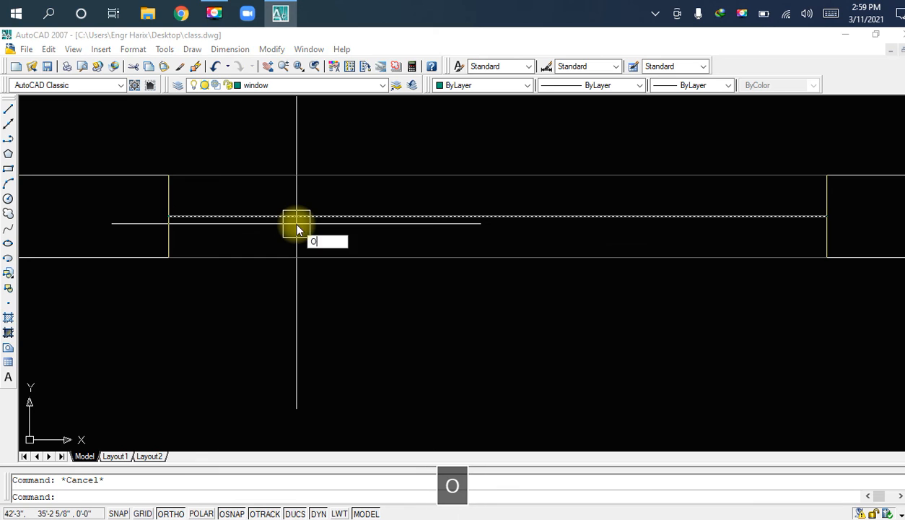
{"action": "key", "text": "space"}
{"action": "type", "text": "2"}
{"action": "key", "text": "space"}
{"action": "scroll", "coordinate": [296, 224], "scroll_direction": "up", "scroll_amount": 2}
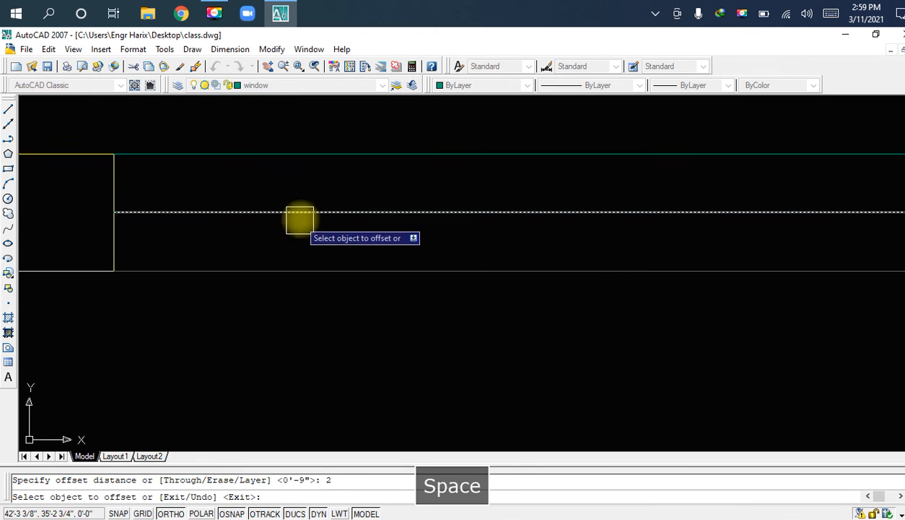
{"action": "left_click", "coordinate": [301, 213]}
{"action": "left_click", "coordinate": [308, 192]}
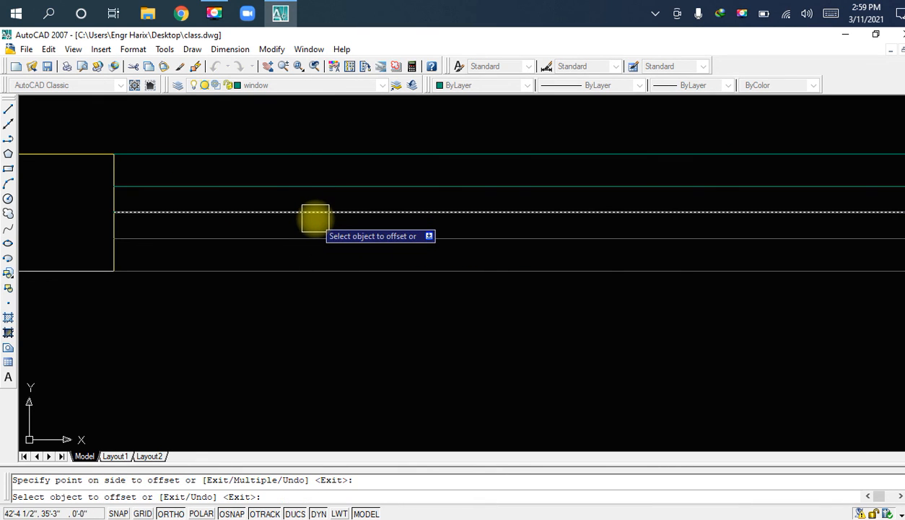
{"action": "key", "text": "Escape"}
Step: Delete the window's centre line and save the drawing
{"action": "left_click", "coordinate": [315, 215]}
{"action": "key", "text": "Delete"}
{"action": "key", "text": "ctrl+s"}
{"action": "key", "text": "F4"}
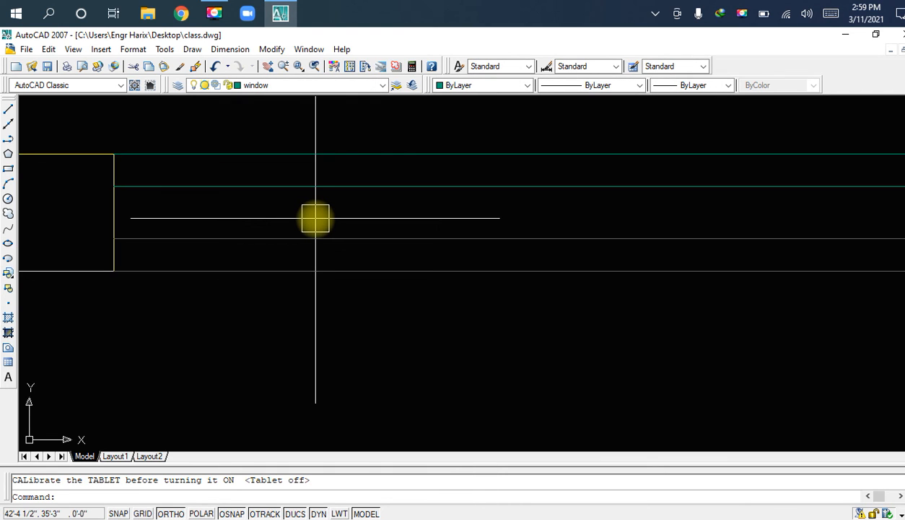
{"action": "key", "text": "F4"}
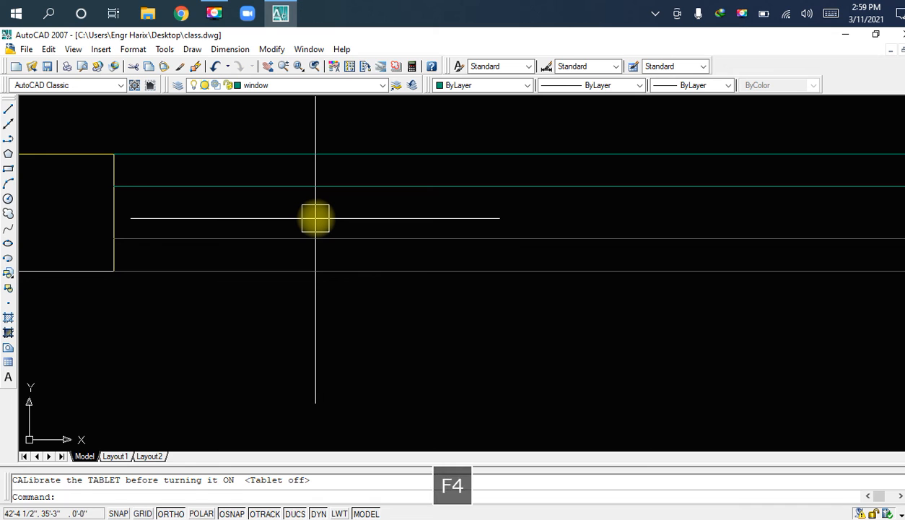
{"action": "scroll", "coordinate": [318, 263], "scroll_direction": "down", "scroll_amount": 5}
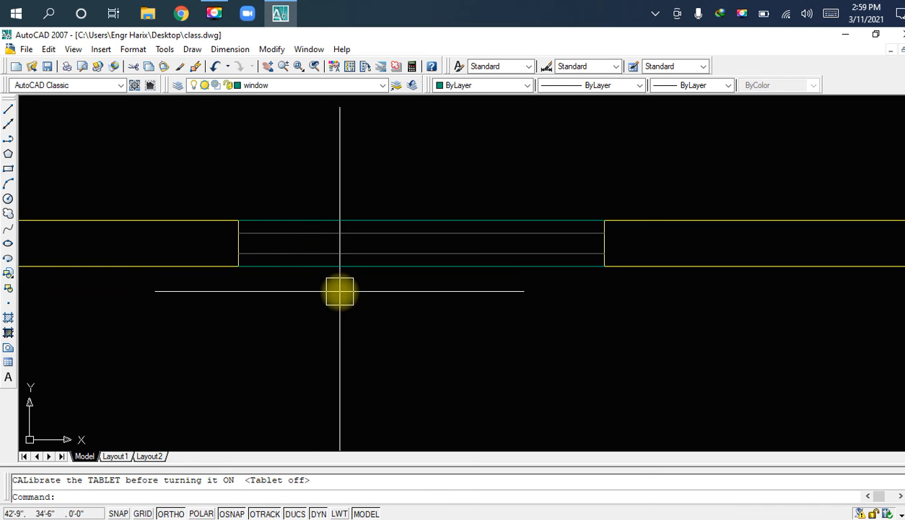
{"action": "scroll", "coordinate": [362, 314], "scroll_direction": "down", "scroll_amount": 5}
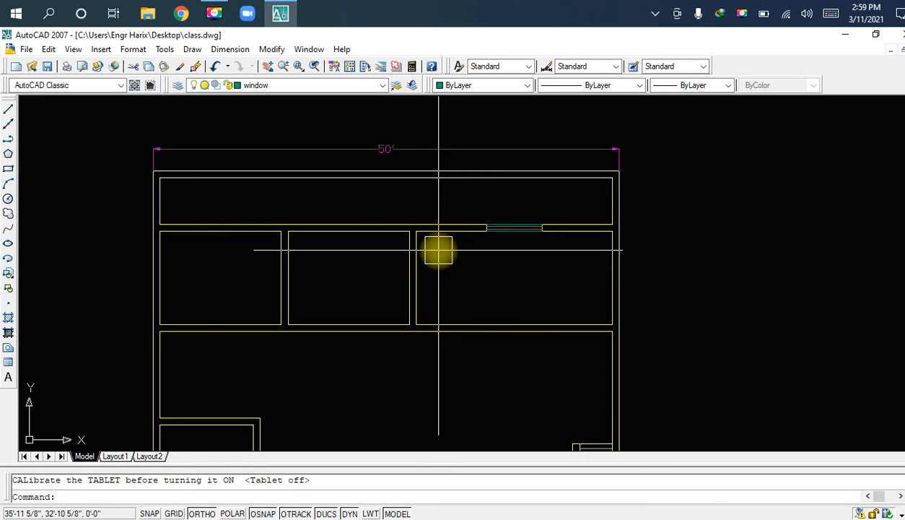
{"action": "key", "text": "ctrl+s"}
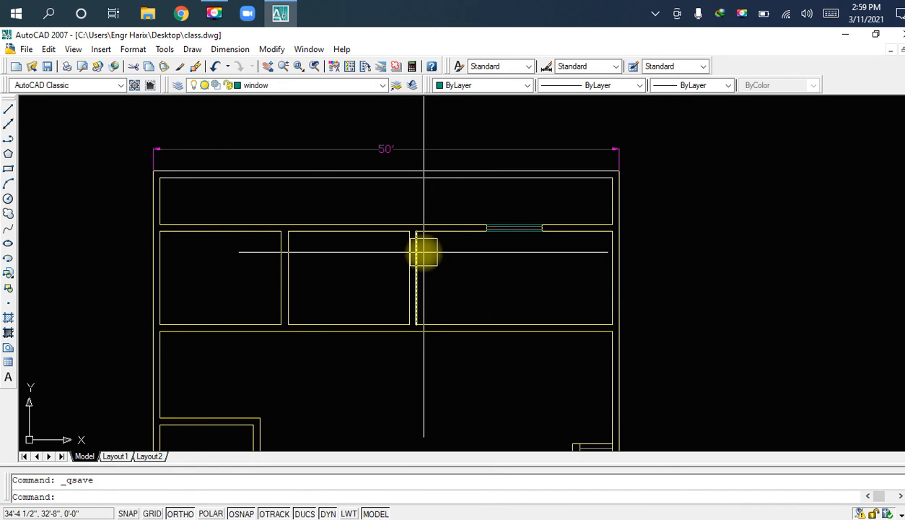
{"action": "middle_click_drag", "start_coordinate": [414, 252], "coordinate": [462, 210]}
{"action": "mouse_move", "coordinate": [380, 284]}
{"action": "middle_mouse_down"}
{"action": "mouse_move", "coordinate": [442, 236]}
{"action": "mouse_move", "coordinate": [416, 247]}
{"action": "mouse_move", "coordinate": [417, 232]}
{"action": "middle_mouse_up"}
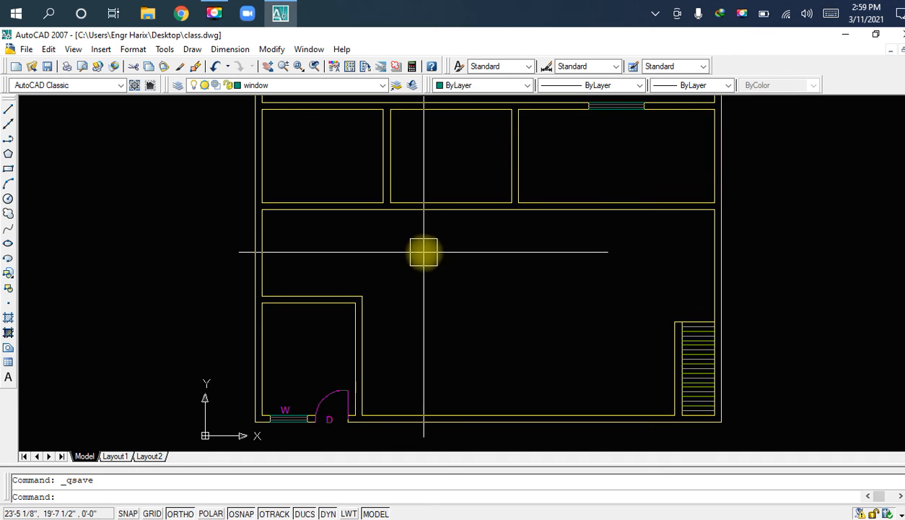
{"action": "middle_click_drag", "start_coordinate": [513, 243], "coordinate": [469, 360]}
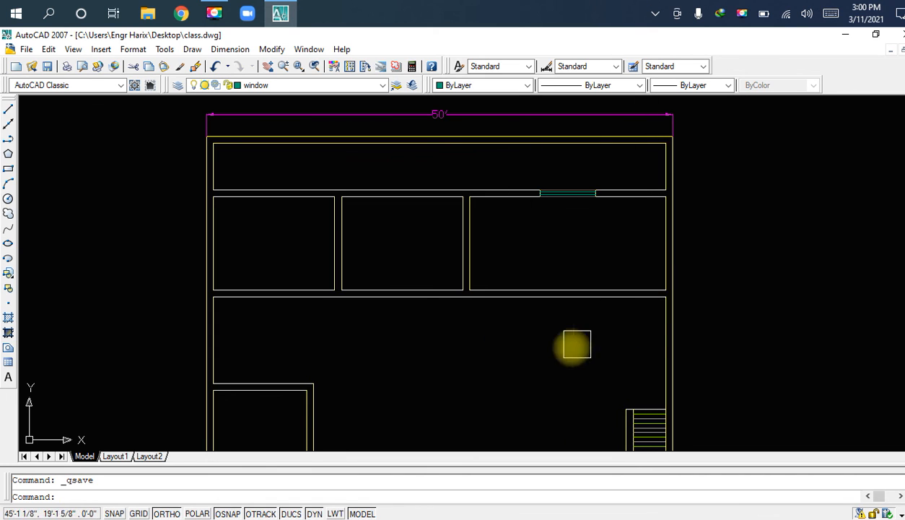
{"action": "middle_click_drag", "start_coordinate": [728, 246], "coordinate": [741, 222]}
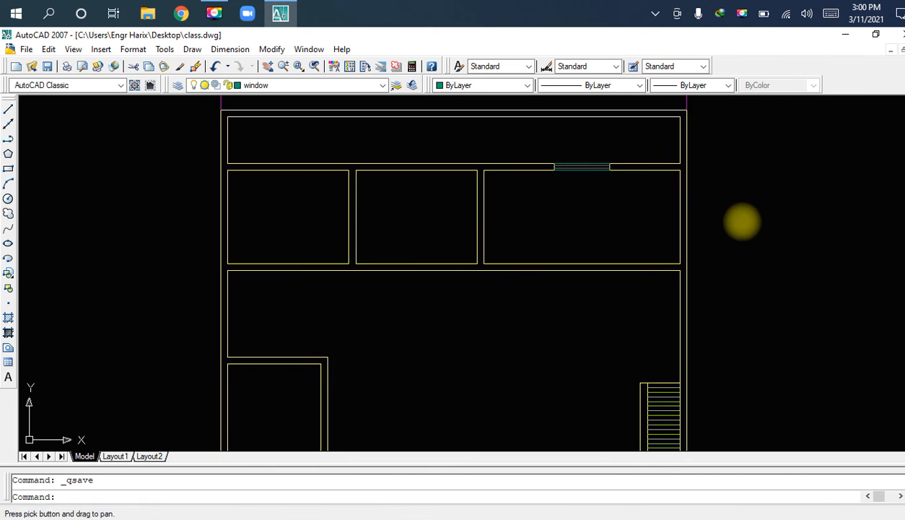
{"action": "middle_click_drag", "start_coordinate": [533, 338], "coordinate": [551, 258]}
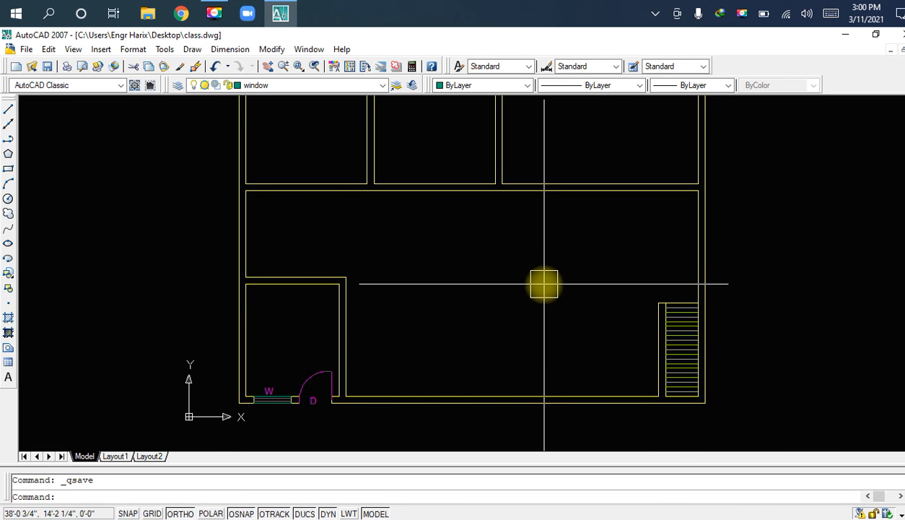
{"action": "mouse_move", "coordinate": [543, 284]}
{"action": "middle_mouse_down"}
{"action": "mouse_move", "coordinate": [523, 384]}
{"action": "mouse_move", "coordinate": [534, 368]}
{"action": "mouse_move", "coordinate": [485, 348]}
{"action": "middle_mouse_up"}
Step: Copy the W label from the lower-left room's window and paste it above the new window over the third room
{"action": "scroll", "coordinate": [297, 389], "scroll_direction": "up", "scroll_amount": 3}
{"action": "middle_click_drag", "start_coordinate": [299, 384], "coordinate": [308, 339]}
{"action": "scroll", "coordinate": [335, 337], "scroll_direction": "up", "scroll_amount": 3}
{"action": "left_click", "coordinate": [356, 350]}
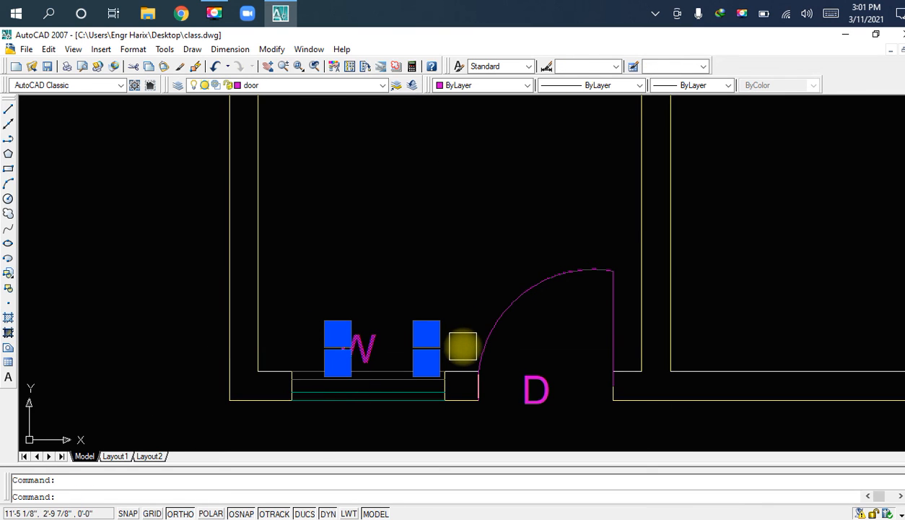
{"action": "key", "text": "ctrl+c"}
{"action": "key", "text": "ctrl+v"}
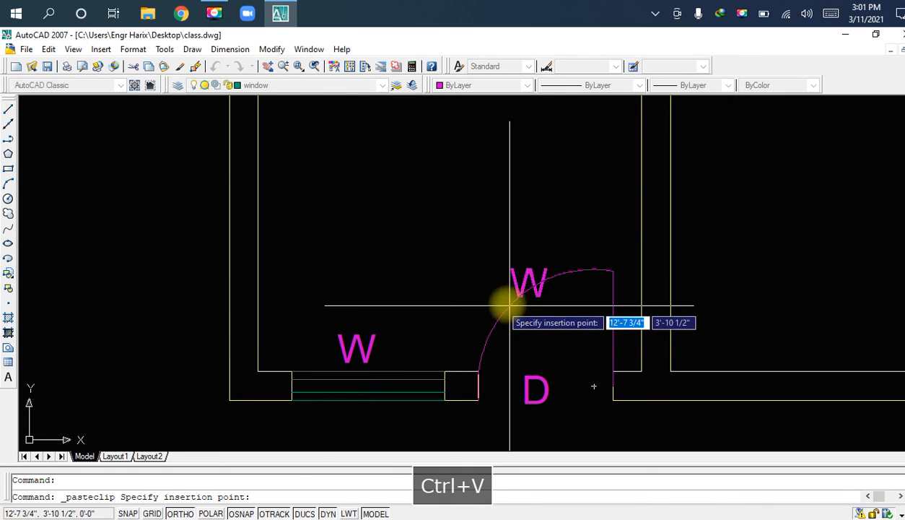
{"action": "scroll", "coordinate": [565, 263], "scroll_direction": "down", "scroll_amount": 4}
{"action": "middle_click_drag", "start_coordinate": [633, 219], "coordinate": [410, 508]}
{"action": "middle_click_drag", "start_coordinate": [709, 264], "coordinate": [271, 390]}
{"action": "middle_click_drag", "start_coordinate": [376, 257], "coordinate": [406, 361]}
{"action": "scroll", "coordinate": [392, 302], "scroll_direction": "up", "scroll_amount": 5}
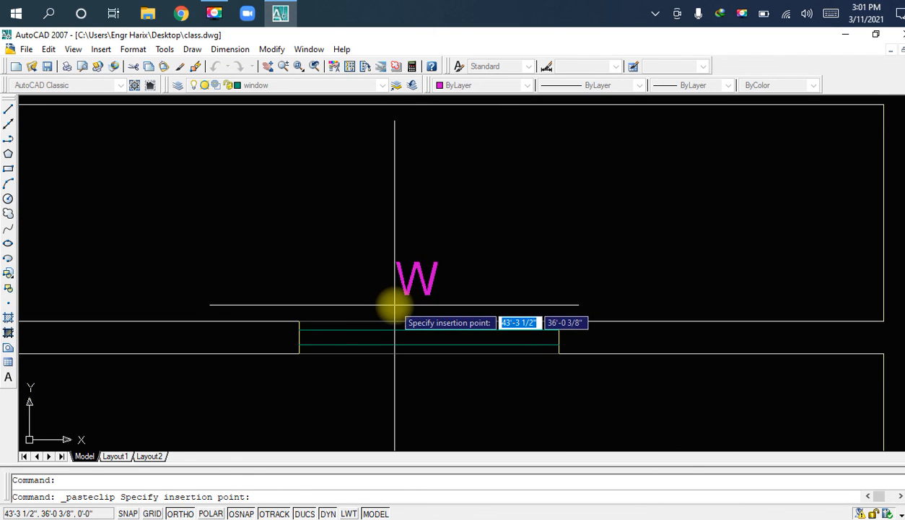
{"action": "left_click", "coordinate": [397, 301]}
Step: Change the pasted window label's text to W1 and save the drawing
{"action": "scroll", "coordinate": [418, 293], "scroll_direction": "up", "scroll_amount": 2}
{"action": "scroll", "coordinate": [420, 292], "scroll_direction": "up", "scroll_amount": 2}
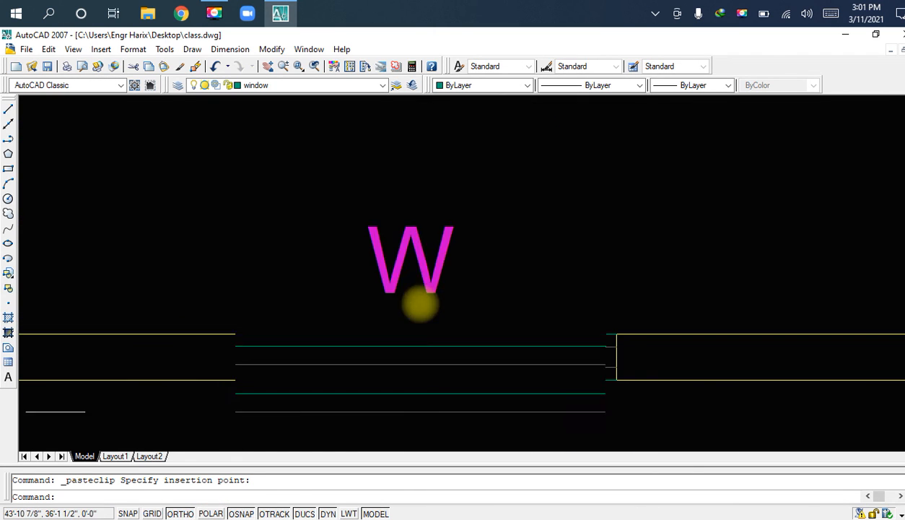
{"action": "left_click", "coordinate": [430, 288]}
{"action": "double_click", "coordinate": [431, 288]}
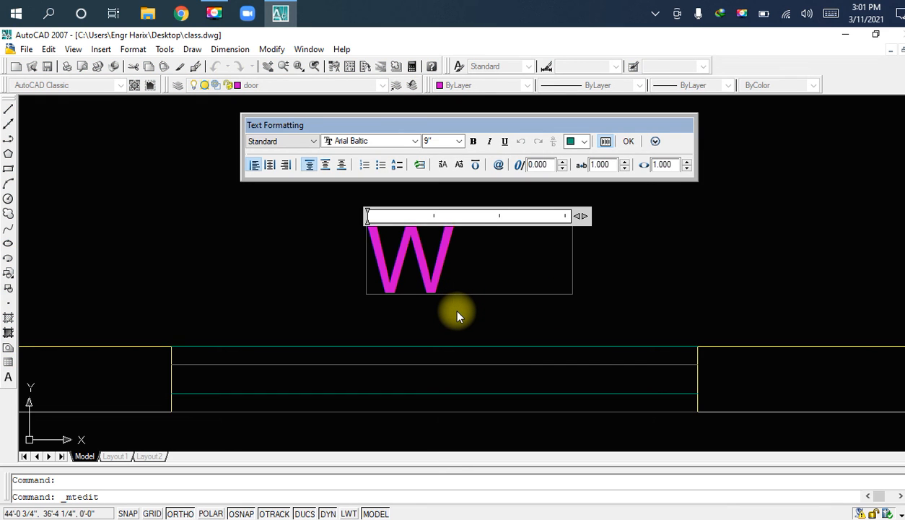
{"action": "type", "text": "1"}
{"action": "left_click", "coordinate": [644, 269]}
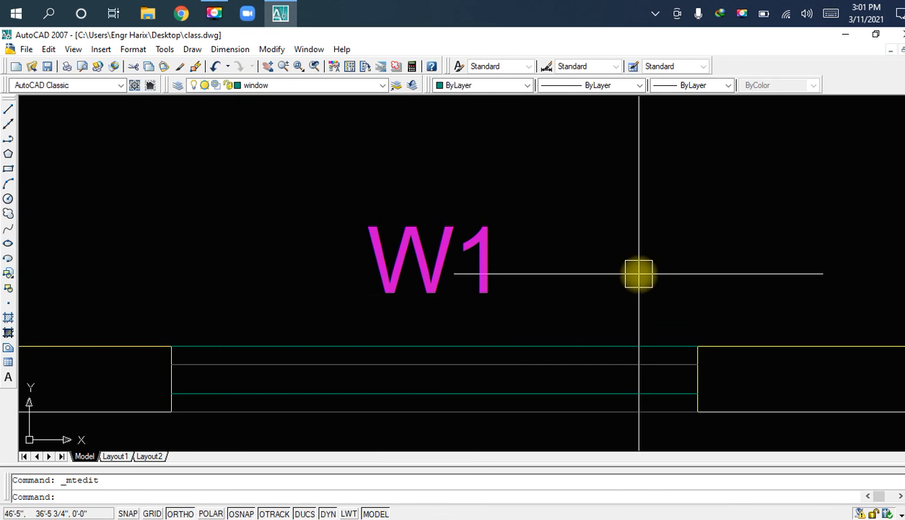
{"action": "scroll", "coordinate": [639, 273], "scroll_direction": "down", "scroll_amount": 3}
{"action": "scroll", "coordinate": [441, 333], "scroll_direction": "down", "scroll_amount": 3}
{"action": "middle_click_drag", "start_coordinate": [402, 364], "coordinate": [471, 263]}
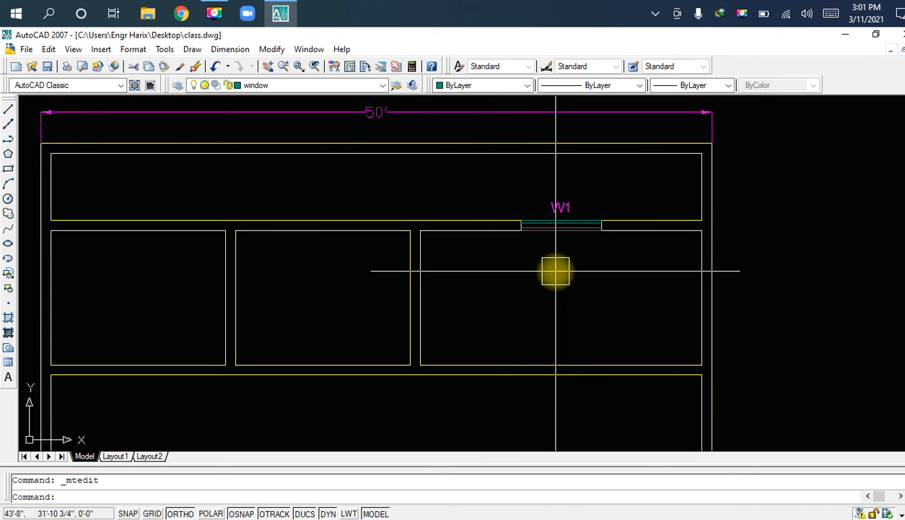
{"action": "scroll", "coordinate": [555, 272], "scroll_direction": "down", "scroll_amount": 2}
{"action": "middle_click_drag", "start_coordinate": [550, 290], "coordinate": [548, 276]}
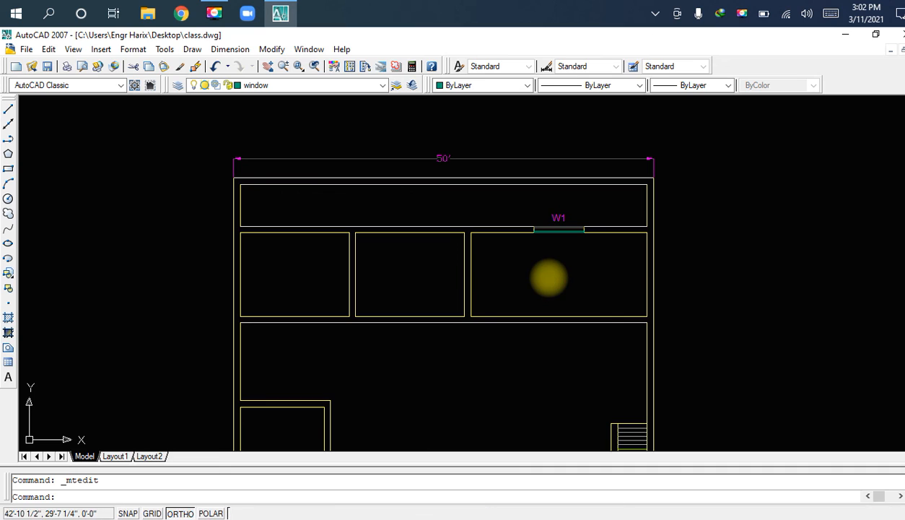
{"action": "key", "text": "ctrl+s"}
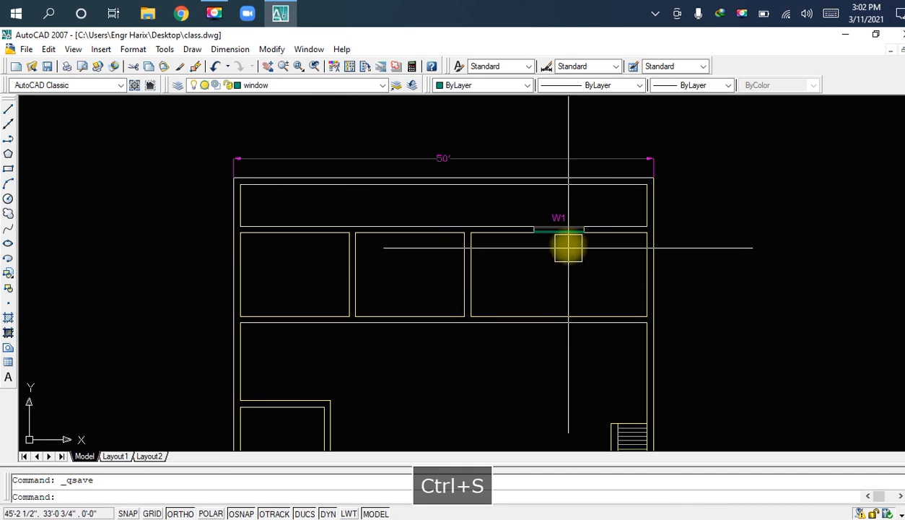
{"action": "scroll", "coordinate": [563, 231], "scroll_direction": "up", "scroll_amount": 3}
{"action": "scroll", "coordinate": [557, 201], "scroll_direction": "up", "scroll_amount": 4}
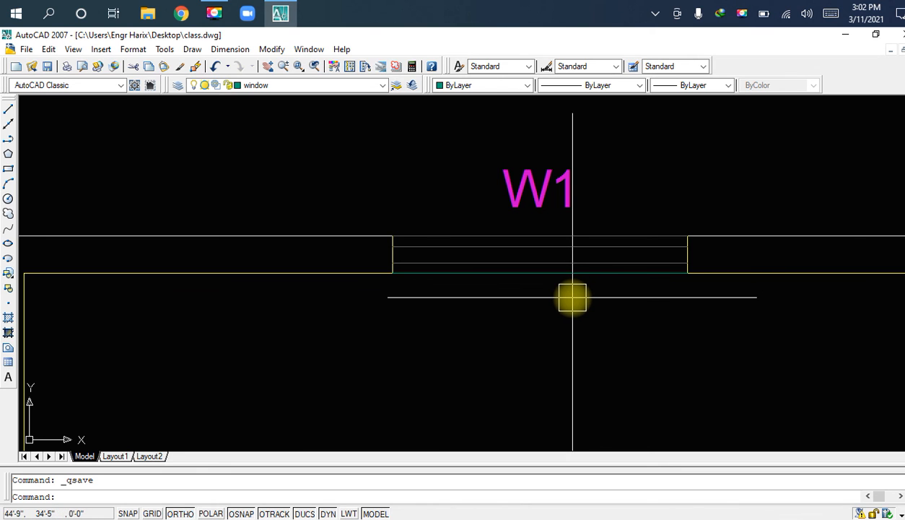
{"action": "scroll", "coordinate": [572, 297], "scroll_direction": "down", "scroll_amount": 6}
{"action": "middle_click_drag", "start_coordinate": [561, 305], "coordinate": [580, 239]}
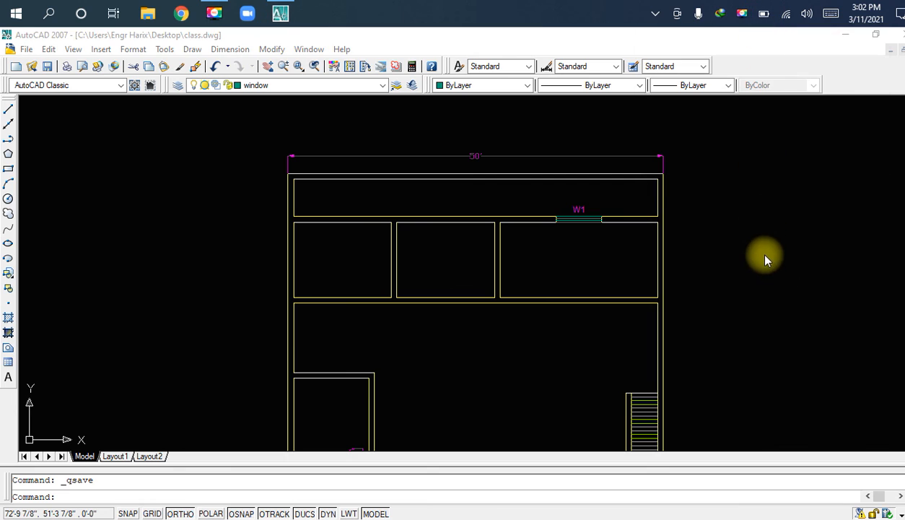
{"action": "left_click", "coordinate": [741, 268]}
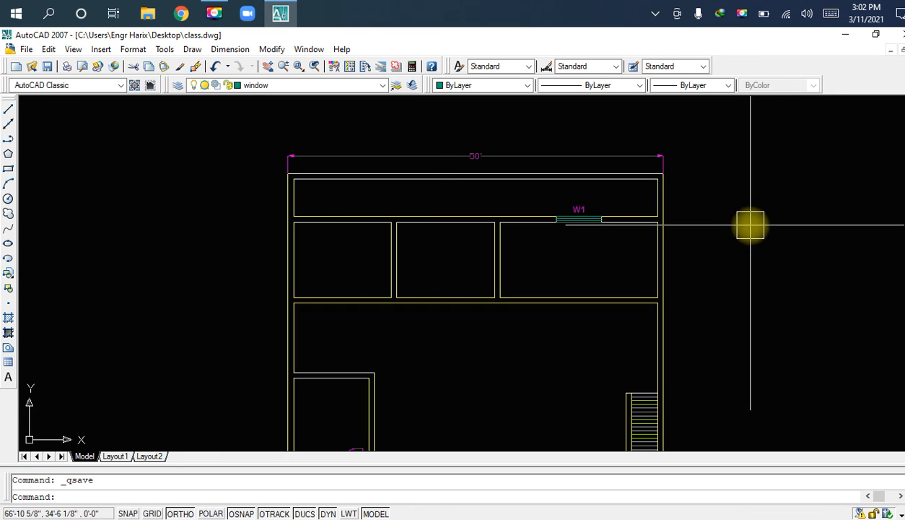
{"action": "left_click", "coordinate": [764, 14]}
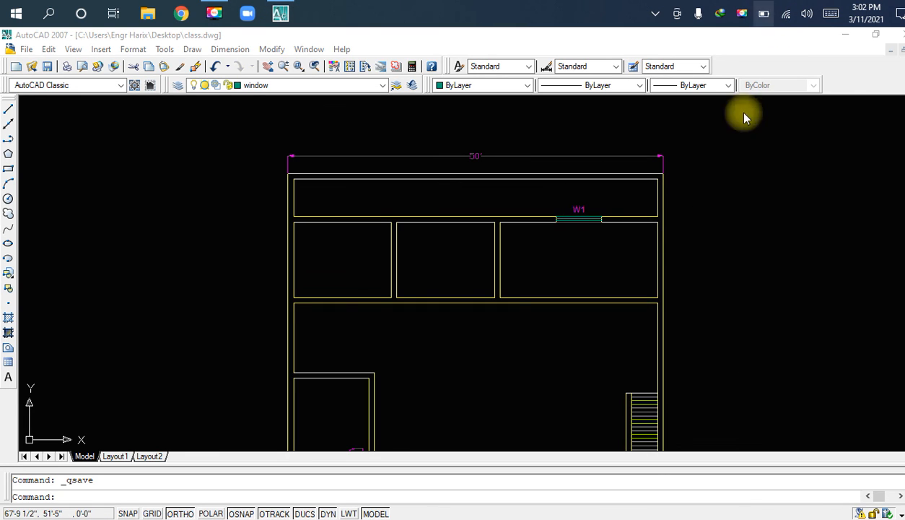
{"action": "left_click", "coordinate": [765, 255]}
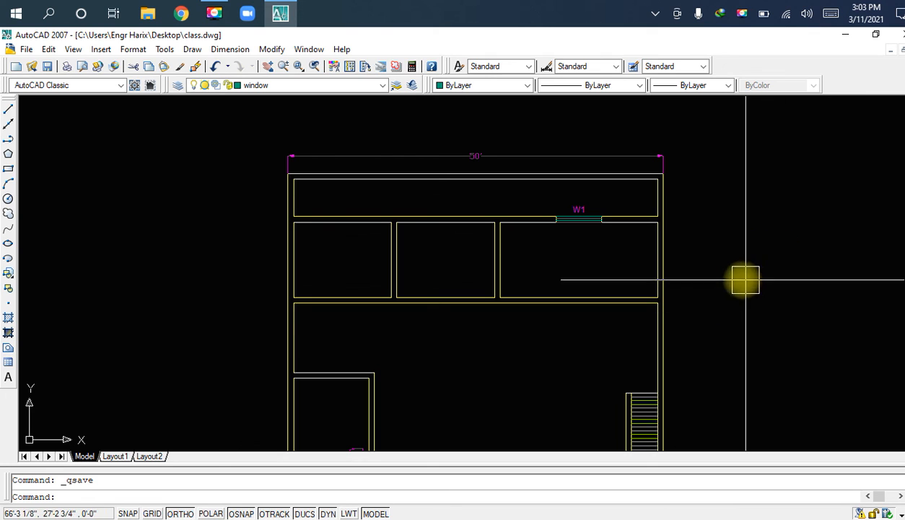
Step: Save the drawing
{"action": "key", "text": "ctrl+s"}
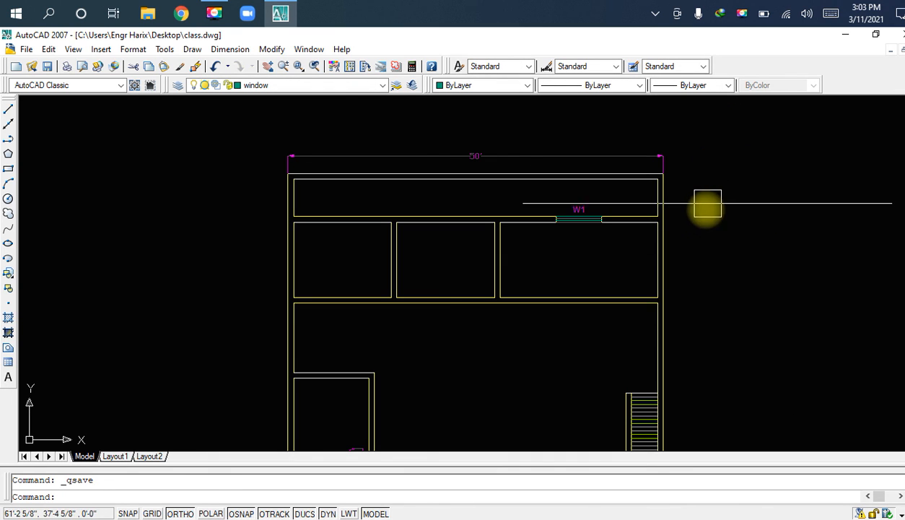
{"action": "scroll", "coordinate": [539, 188], "scroll_direction": "up", "scroll_amount": 1}
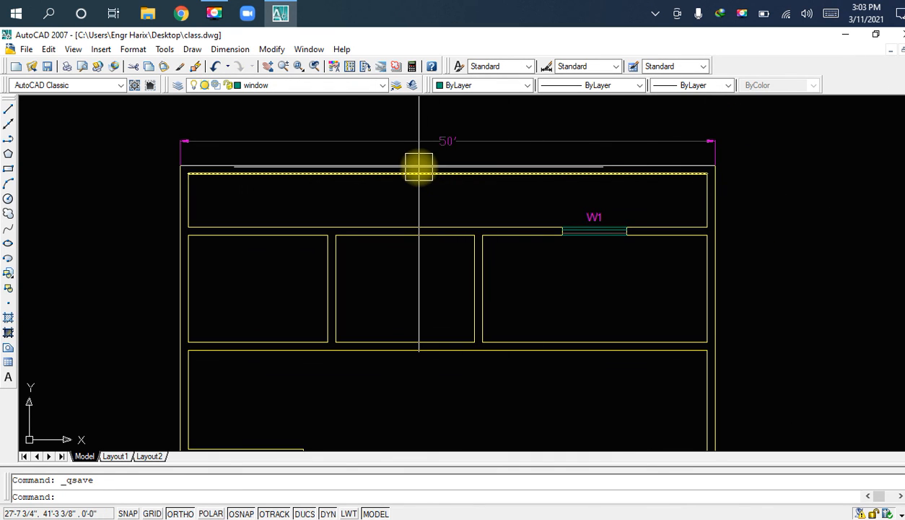
{"action": "middle_click_drag", "start_coordinate": [419, 166], "coordinate": [414, 186]}
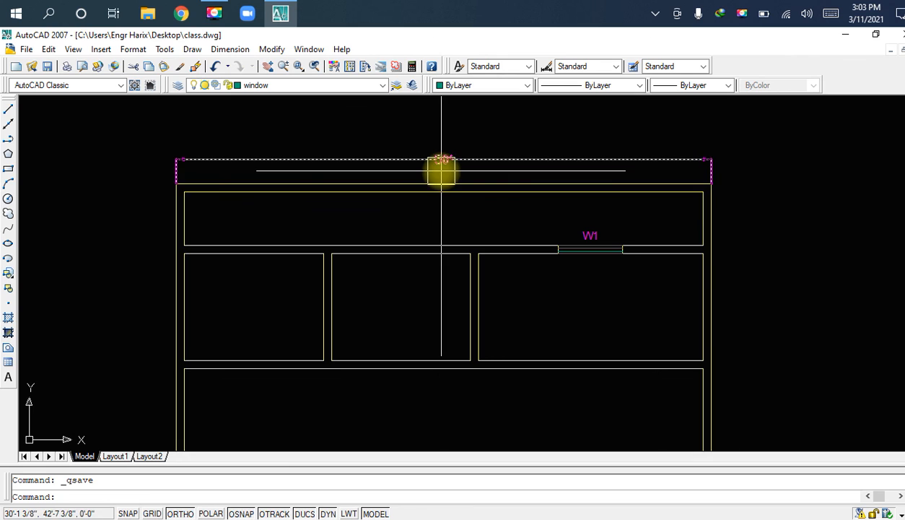
{"action": "scroll", "coordinate": [441, 171], "scroll_direction": "up", "scroll_amount": 2}
{"action": "scroll", "coordinate": [447, 166], "scroll_direction": "up", "scroll_amount": 2}
{"action": "left_click", "coordinate": [439, 149]}
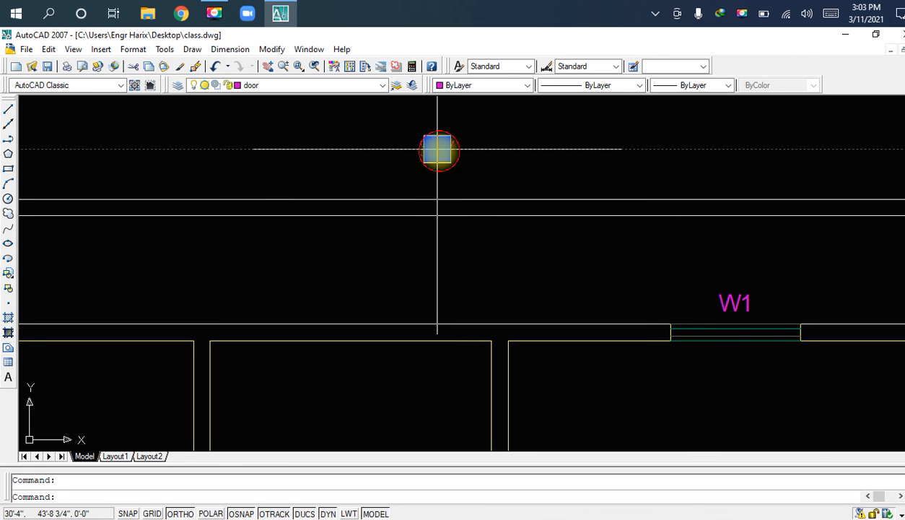
{"action": "key", "text": "Escape"}
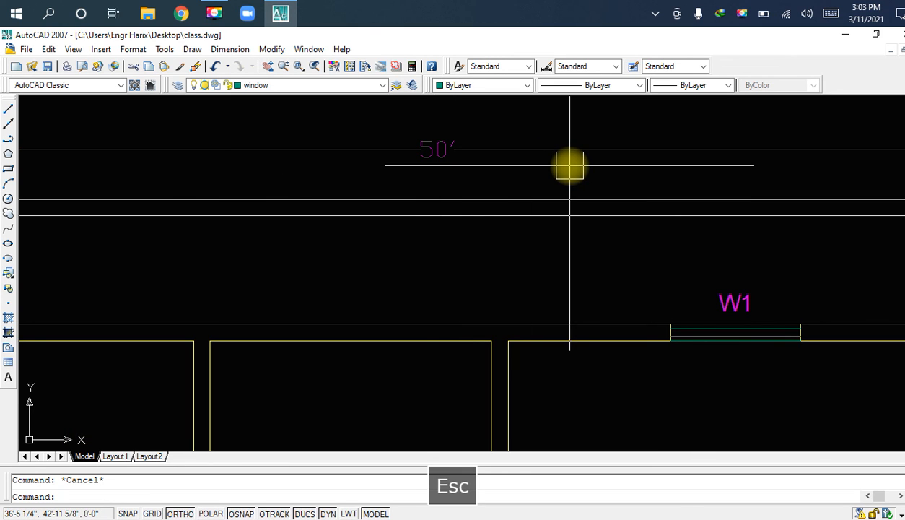
{"action": "key", "text": "Caps_Lock"}
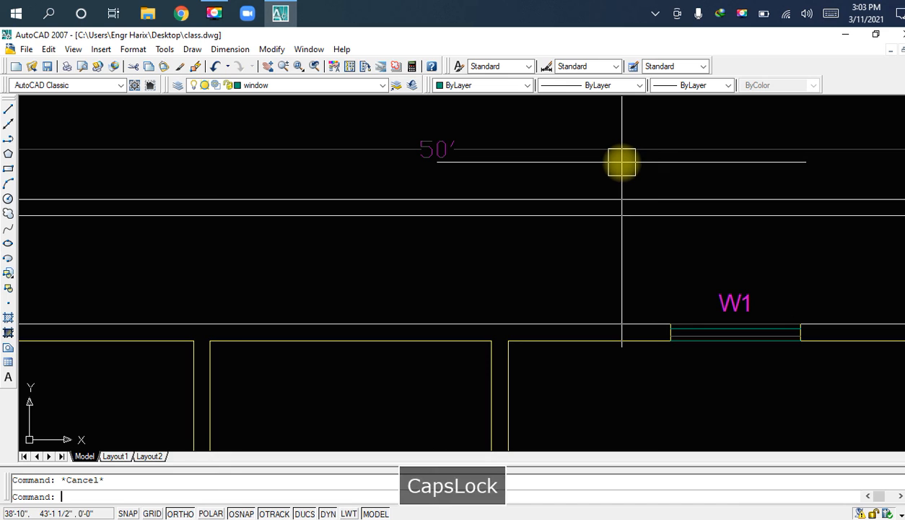
{"action": "key", "text": "Caps_Lock"}
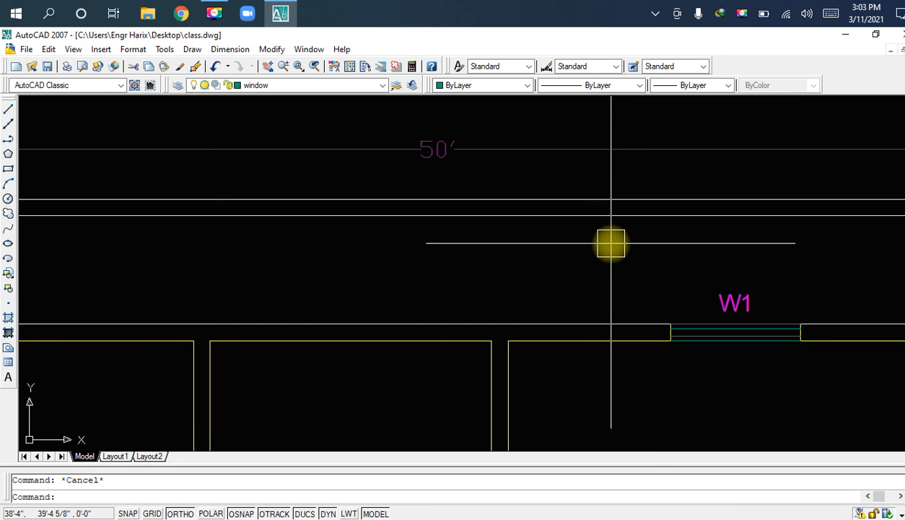
{"action": "scroll", "coordinate": [596, 268], "scroll_direction": "down", "scroll_amount": 3}
{"action": "scroll", "coordinate": [592, 259], "scroll_direction": "down", "scroll_amount": 1}
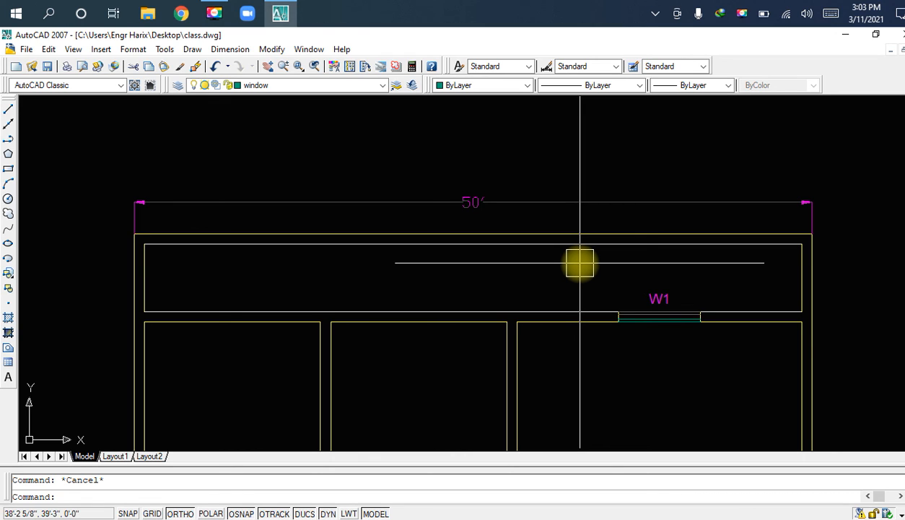
Step: Save the floor plan drawing under its current file name
{"action": "key", "text": "ctrl+s"}
{"action": "key", "text": "F9"}
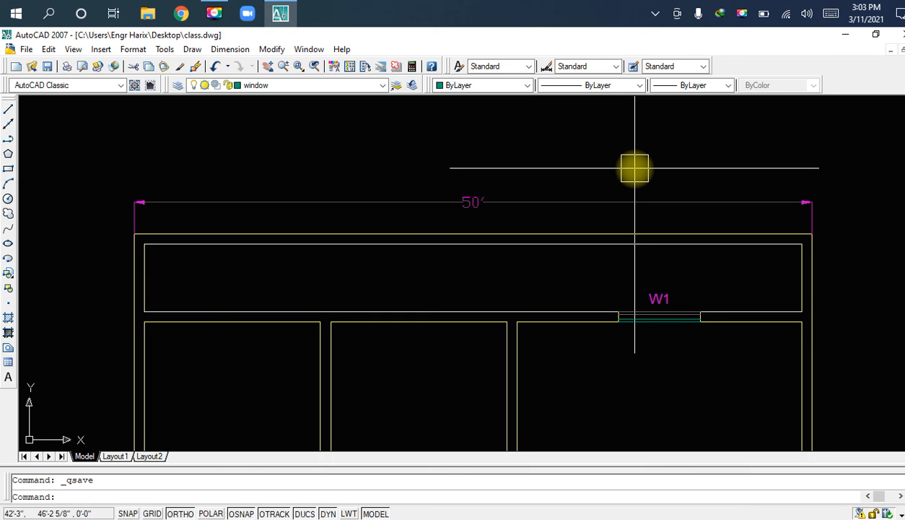
{"action": "mouse_move", "coordinate": [576, 296]}
{"action": "middle_mouse_down"}
{"action": "mouse_move", "coordinate": [579, 259]}
{"action": "mouse_move", "coordinate": [568, 260]}
{"action": "middle_mouse_up"}
{"action": "middle_click_drag", "start_coordinate": [549, 331], "coordinate": [550, 319]}
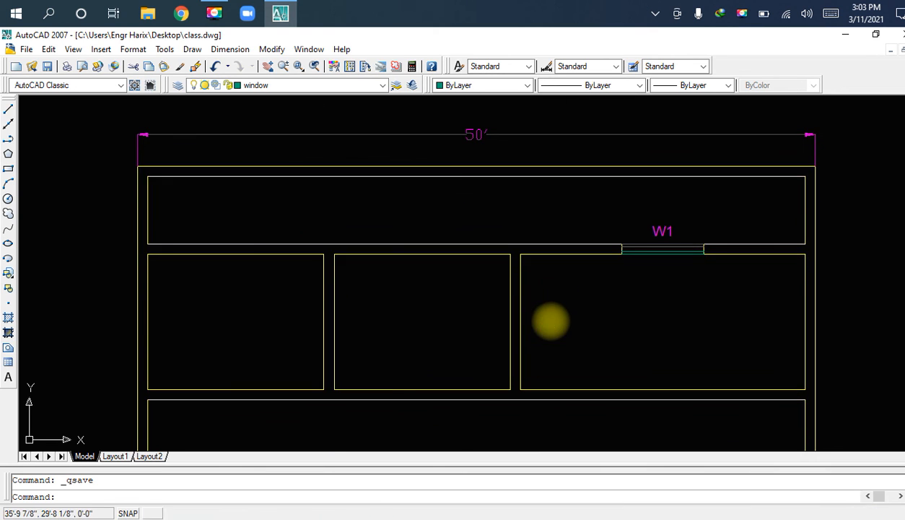
{"action": "key", "text": "ctrl+s"}
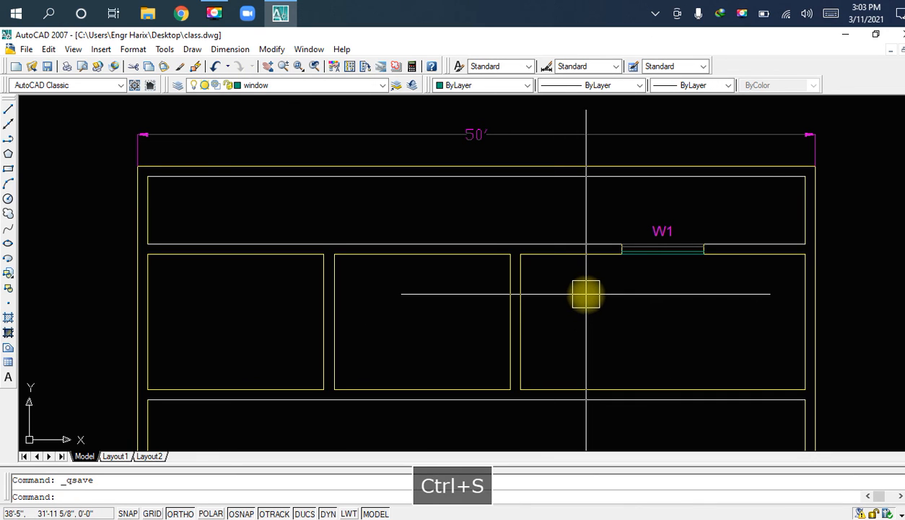